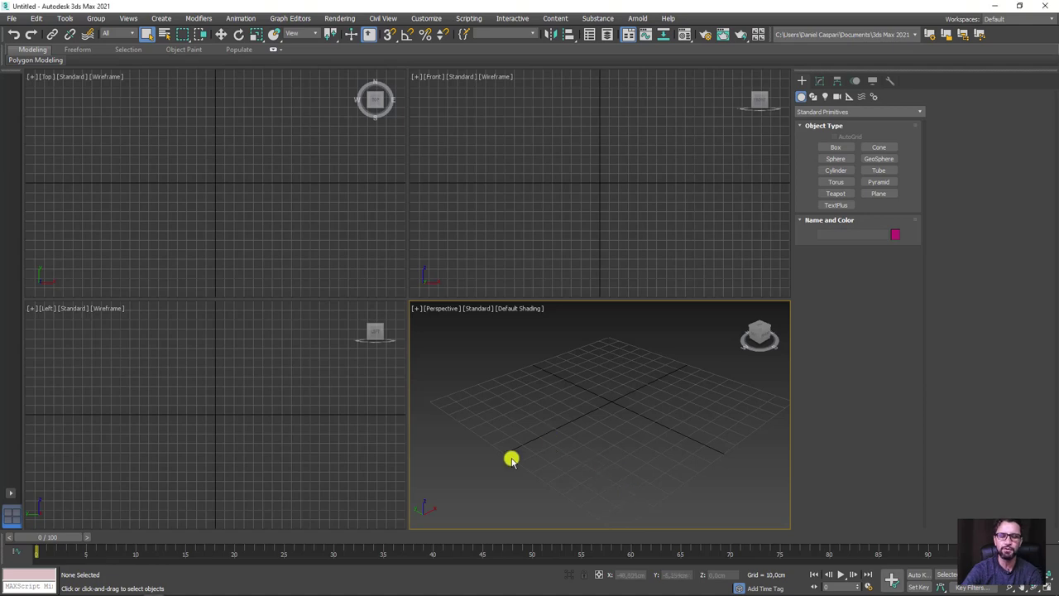
Open the PolySnowV4 Plugin folder from the taskbar and box-select its five PolySnow archives.
left_click(130, 589)
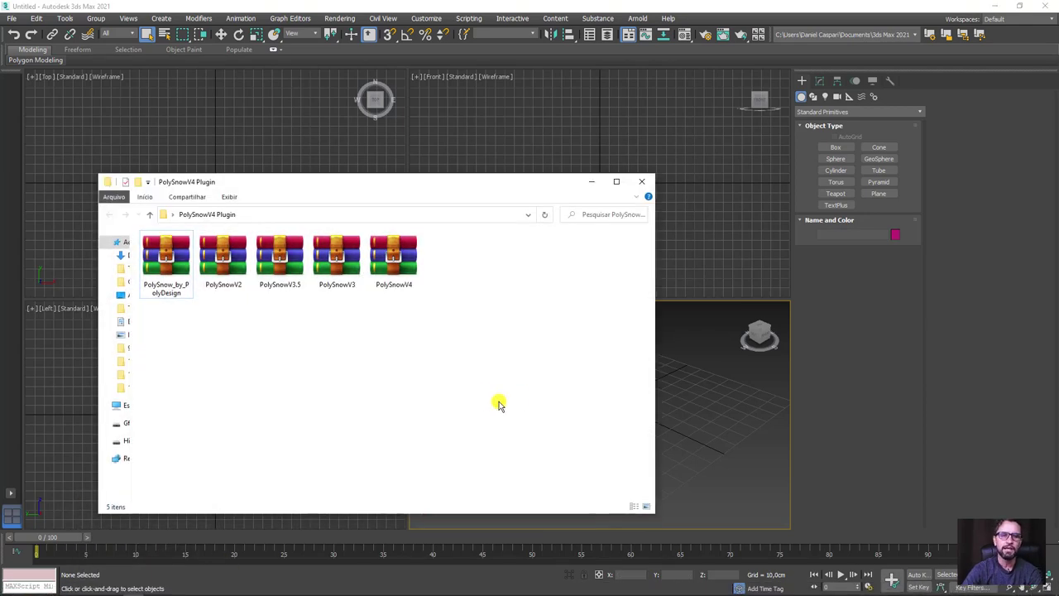
left_click_drag(499, 402, 154, 256)
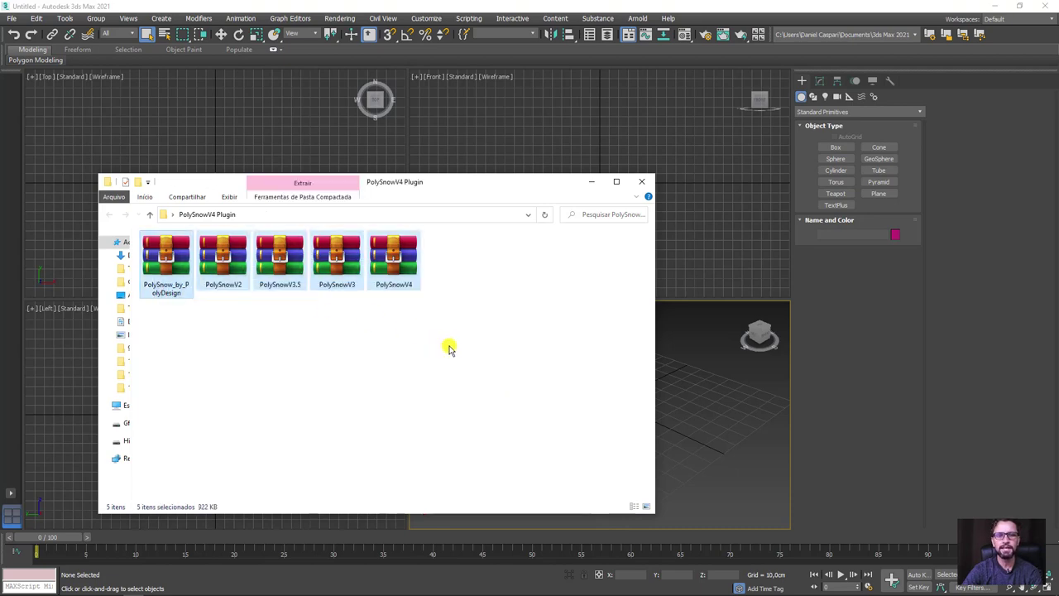
left_click_drag(449, 345, 371, 242)
left_click(432, 319)
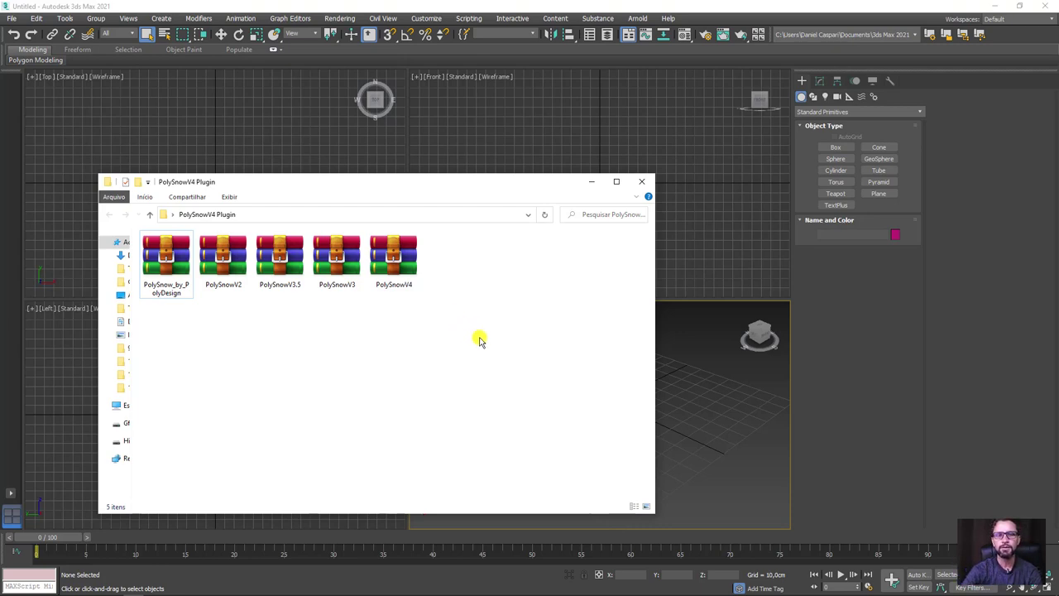
left_click_drag(456, 385, 117, 230)
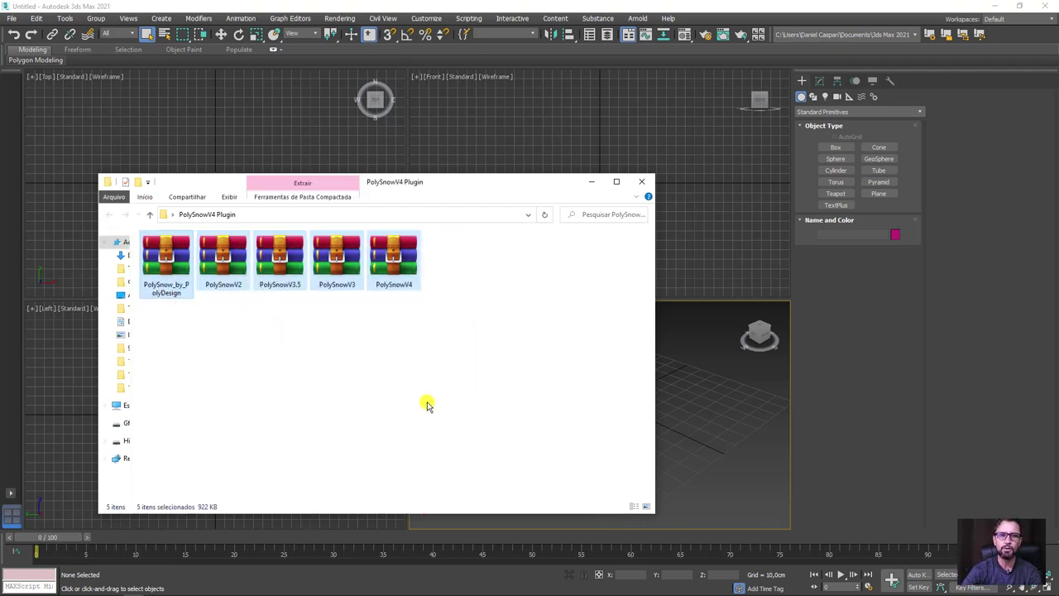
left_click_drag(476, 396, 141, 232)
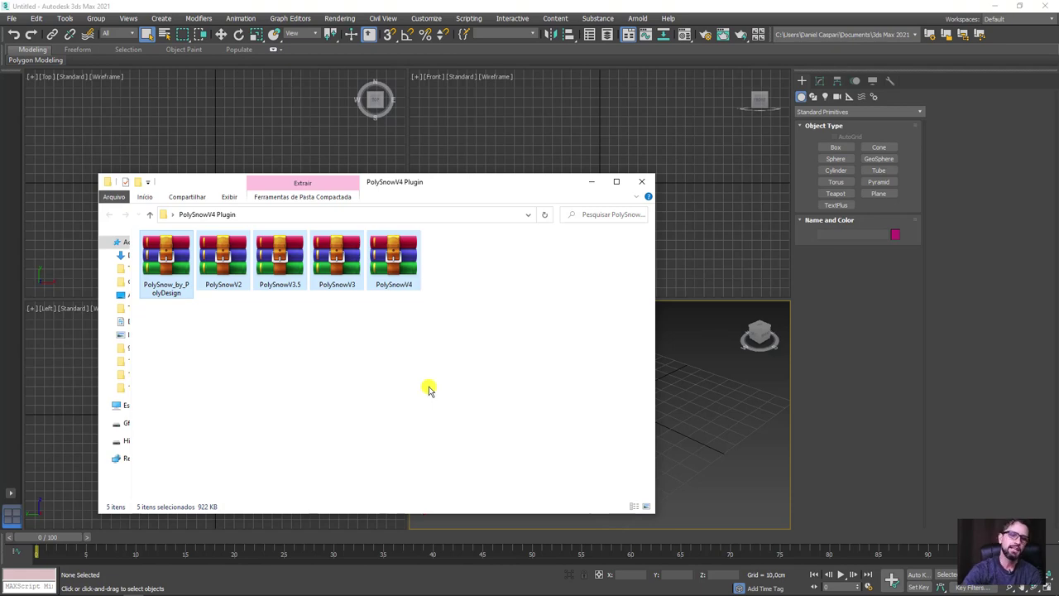
Extract the PolySnowV4 archive with WinRAR and select the polysnowV4_by_polydesign3d script inside.
left_click(475, 397)
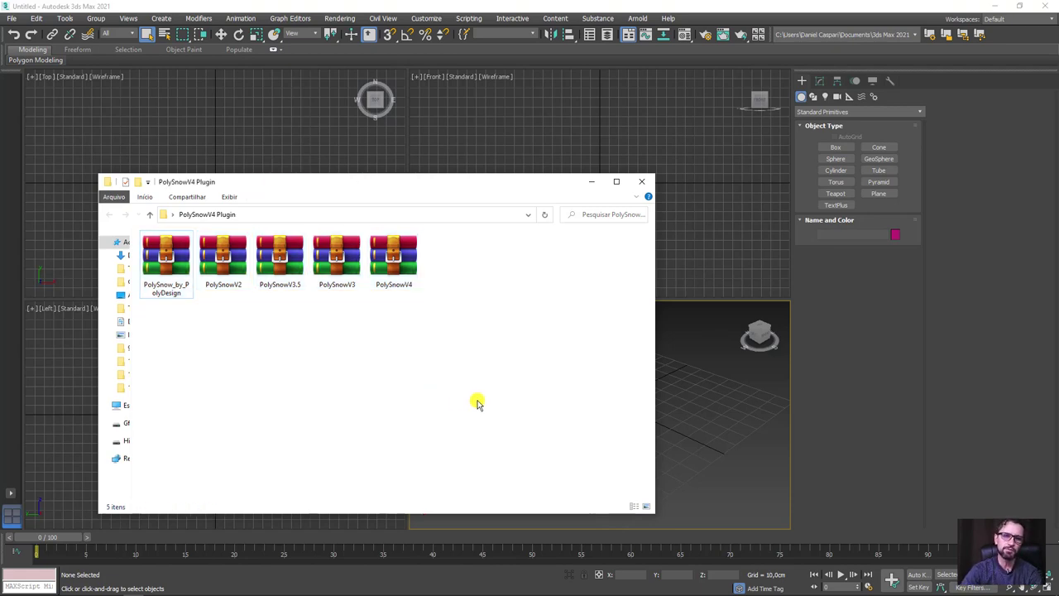
left_click(392, 260)
right_click(392, 260)
left_click(454, 329)
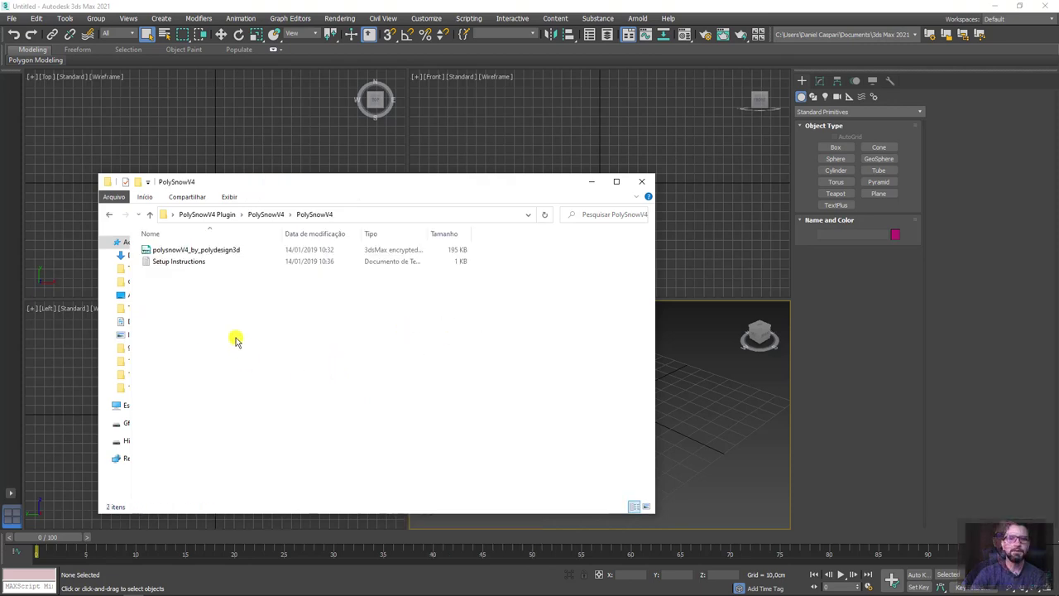
left_click(189, 254)
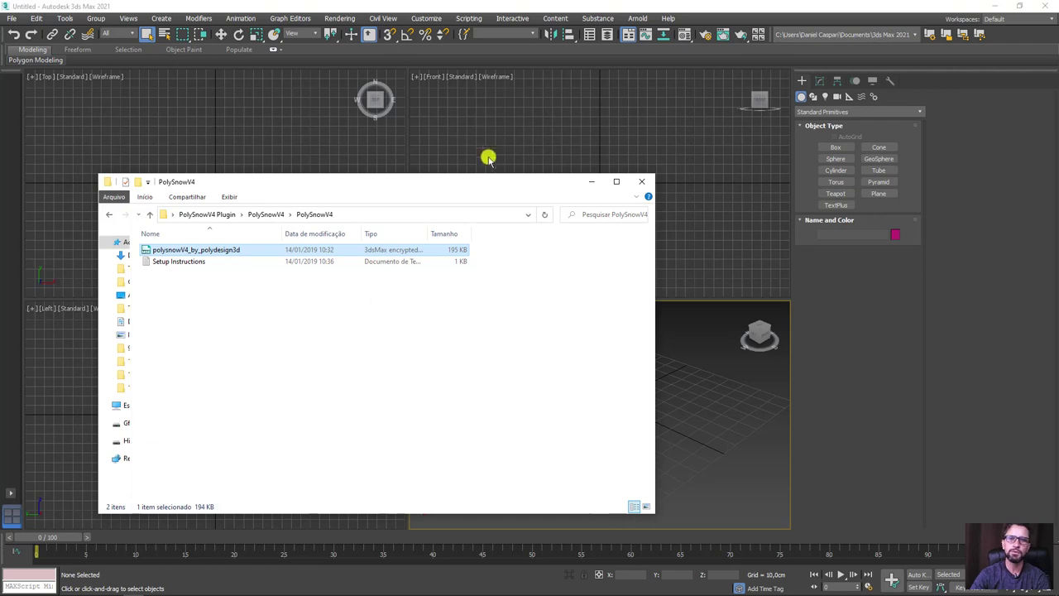
Drag polysnowV4_by_polydesign3d.mse into the Perspective viewport to run it, then minimize the folder window.
left_click(470, 18)
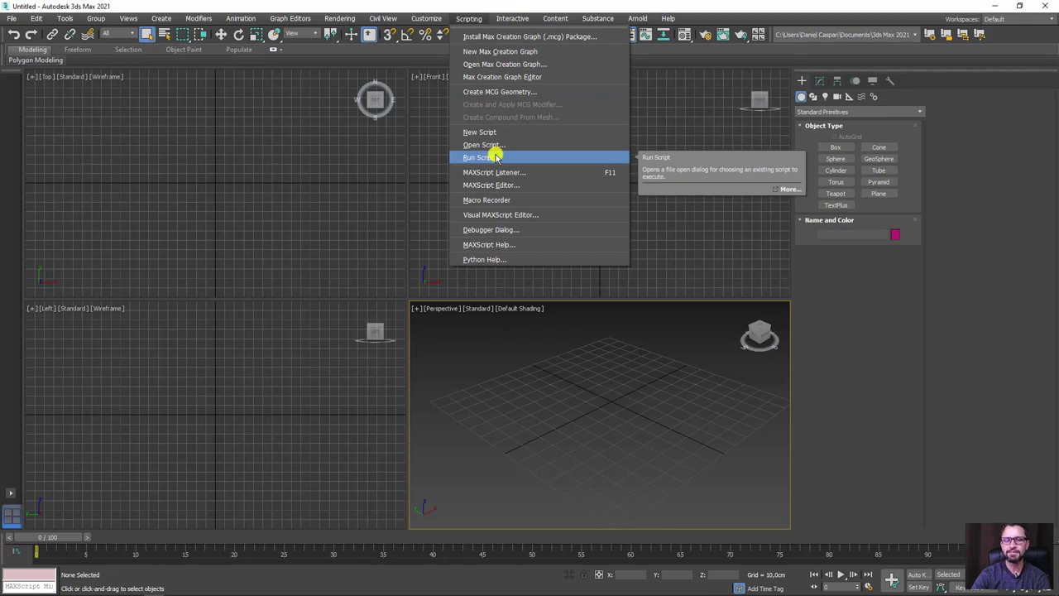
left_click(568, 400)
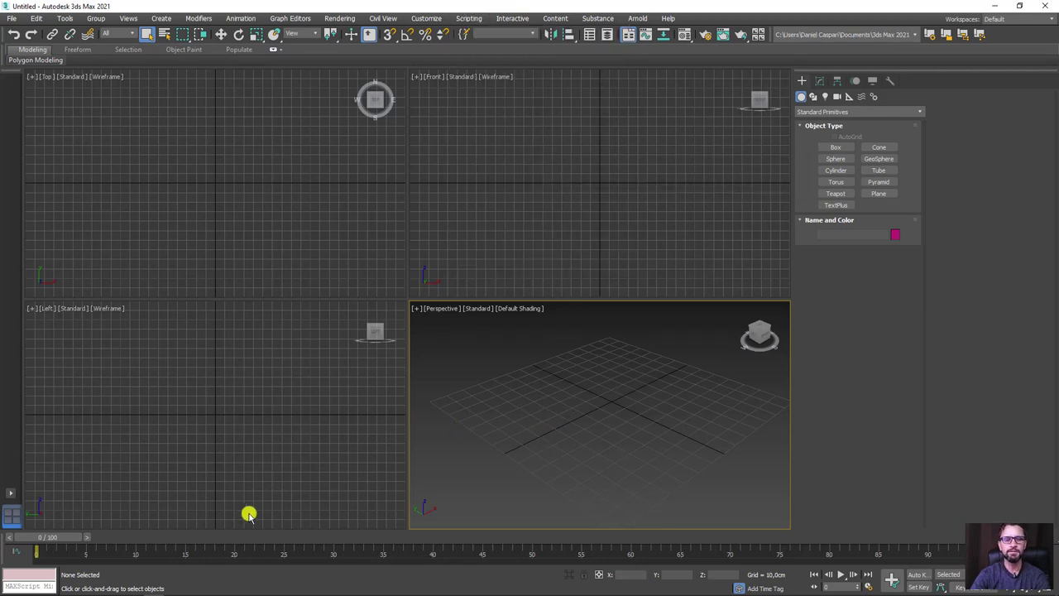
left_click(132, 593)
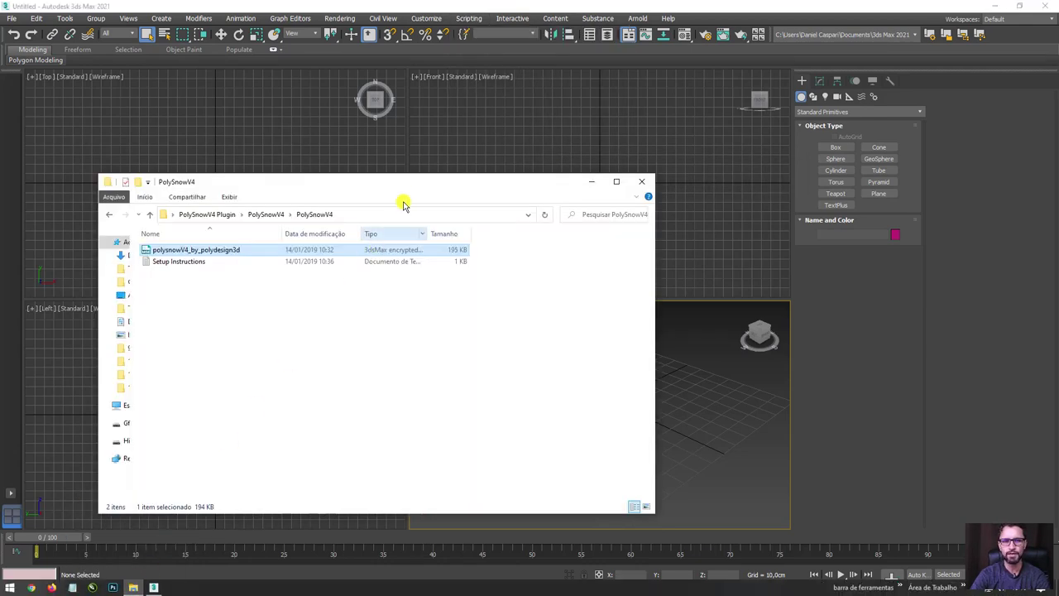
left_click_drag(422, 181, 308, 116)
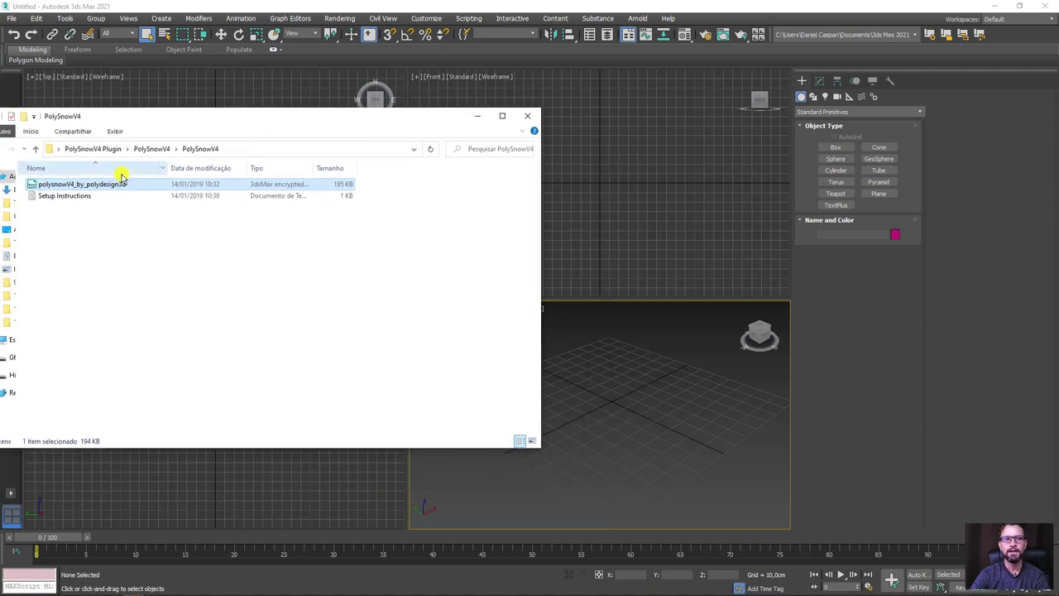
left_click_drag(69, 188, 634, 397)
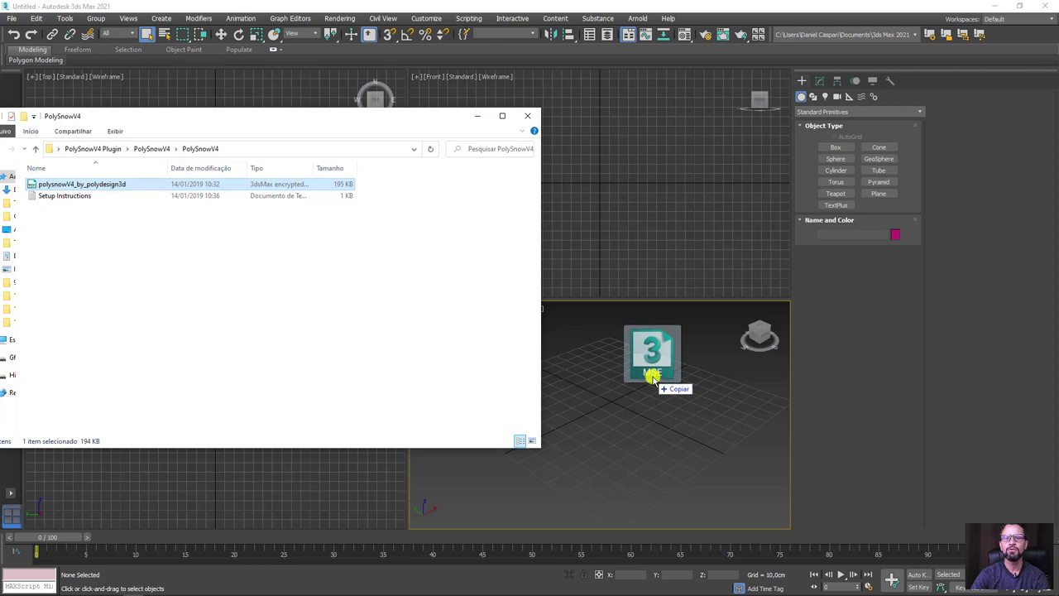
left_click_drag(635, 396, 653, 377)
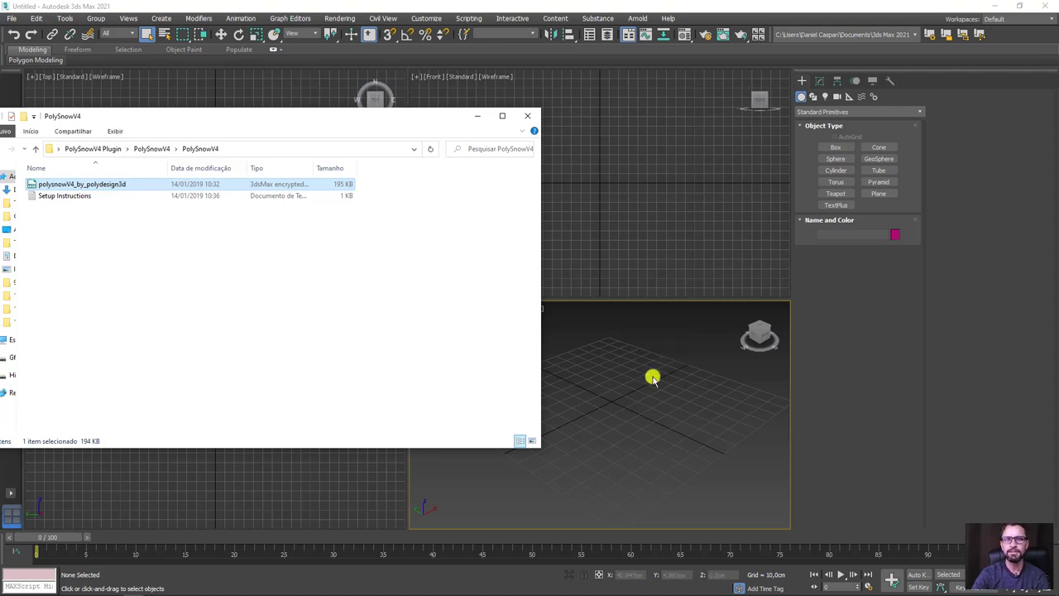
left_click(475, 115)
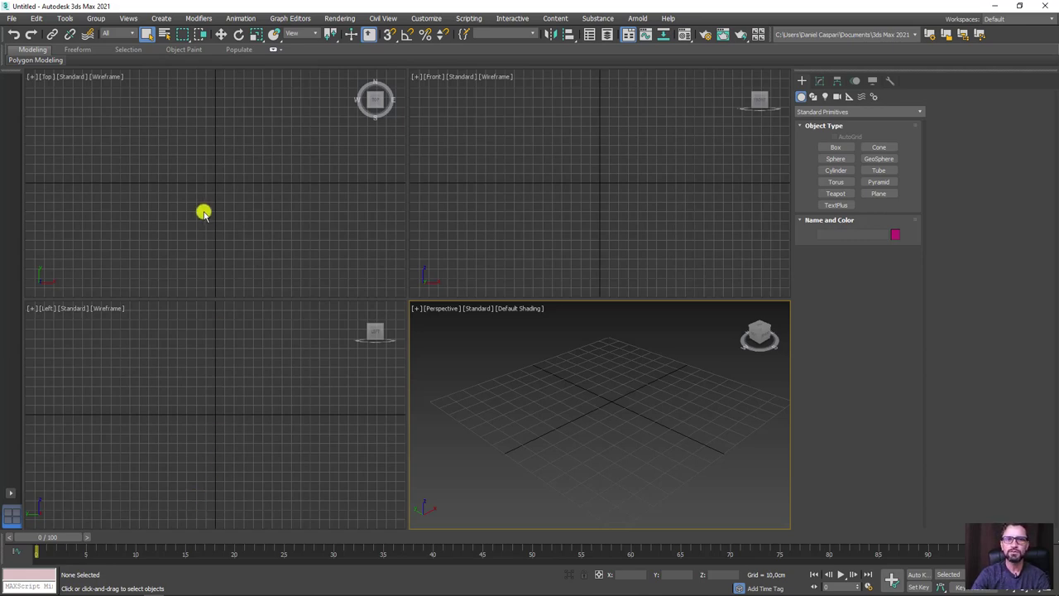
Open Customize > Customize User Interface on the Toolbars page.
left_click(424, 19)
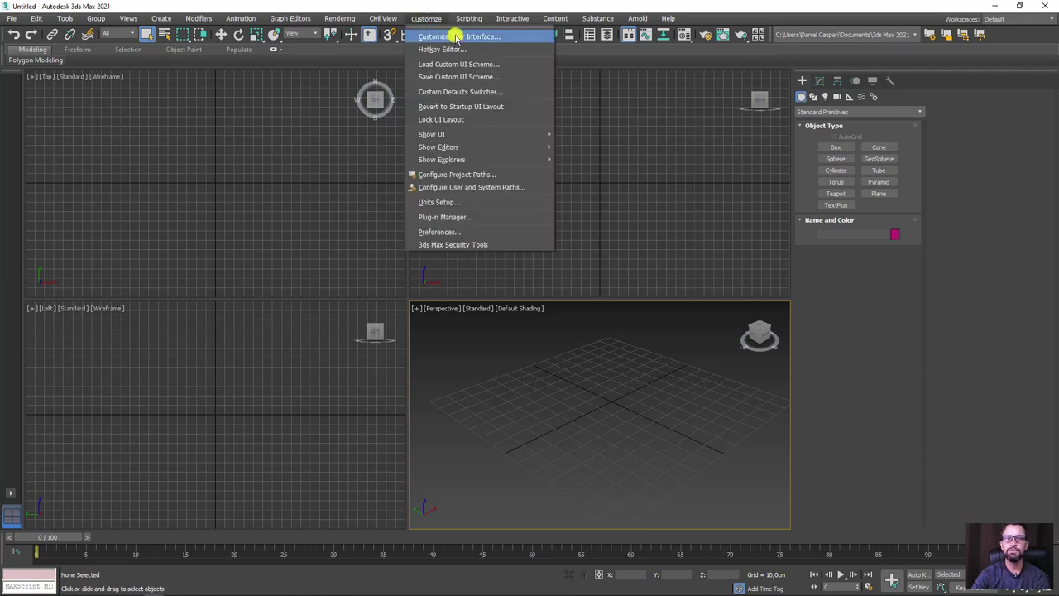
left_click(456, 37)
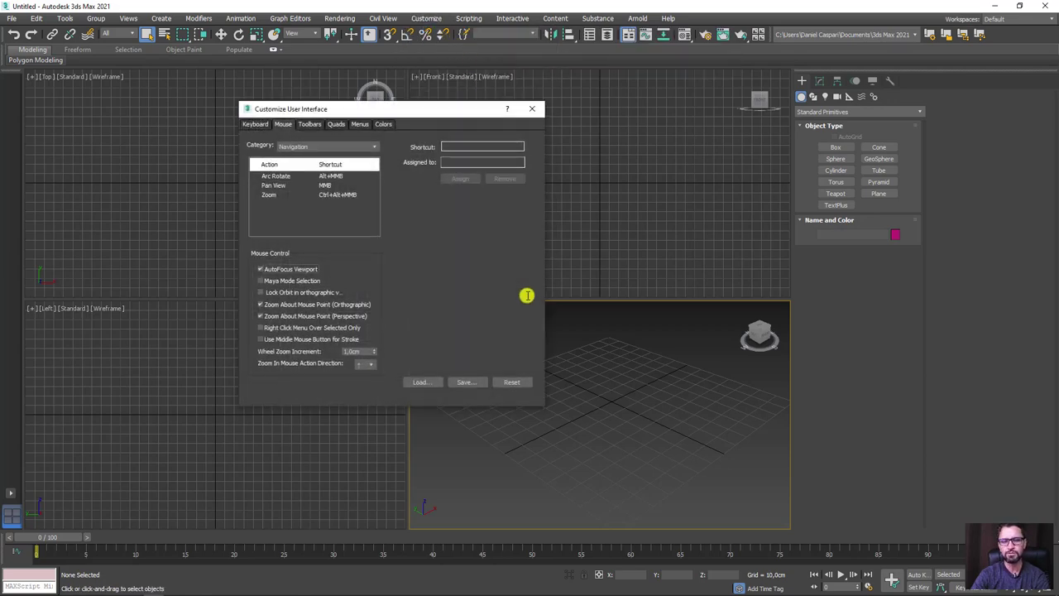
left_click_drag(414, 114, 461, 112)
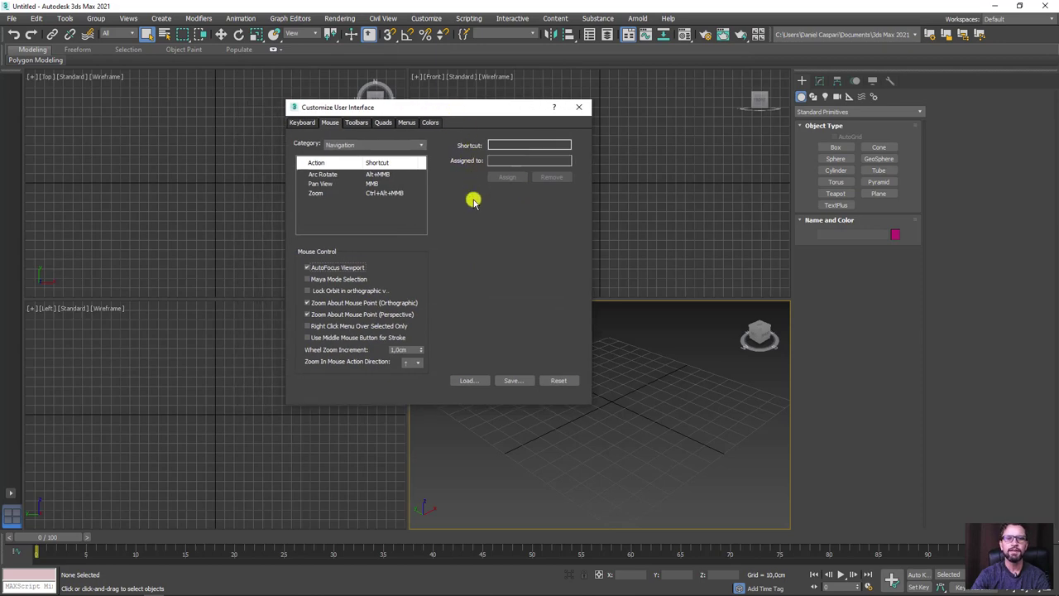
left_click(356, 123)
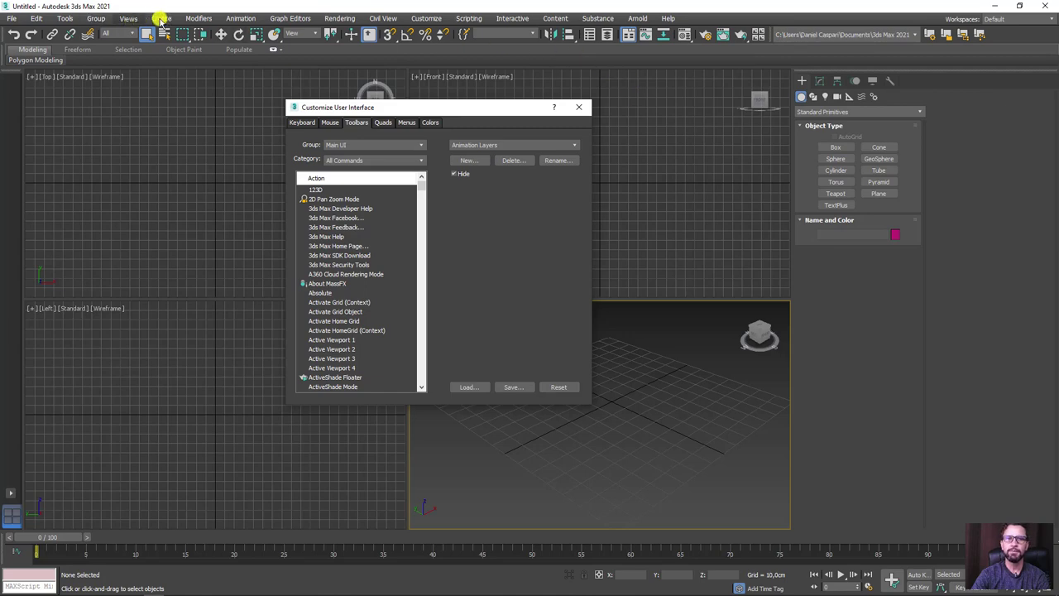
Browse the Quads and Menus pages, previewing quad menus in the viewports, then return to Toolbars.
left_click(383, 123)
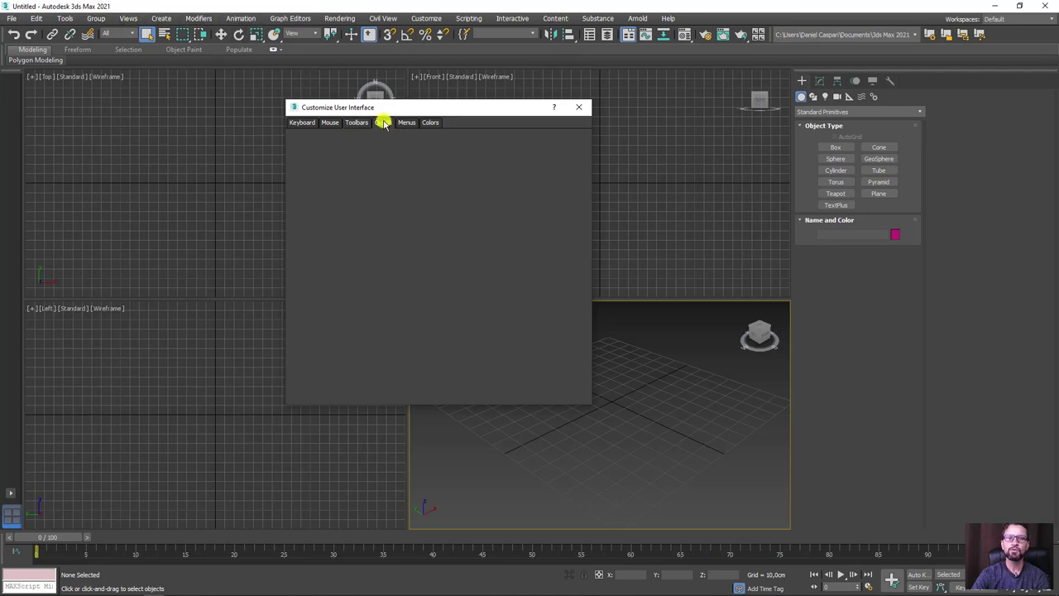
right_click(655, 351)
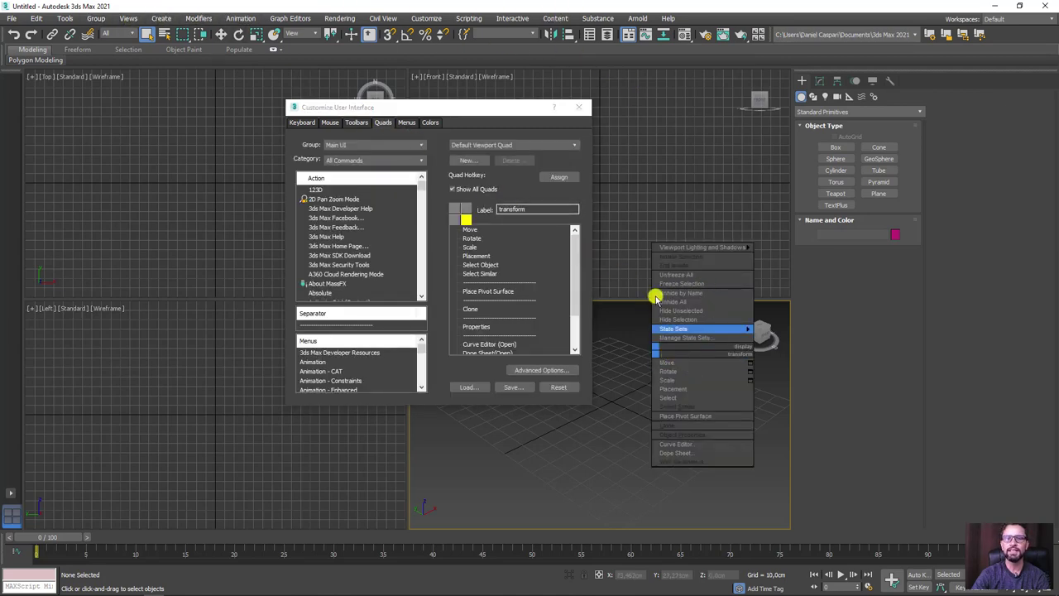
left_click(615, 324)
left_click(660, 207)
right_click(670, 196)
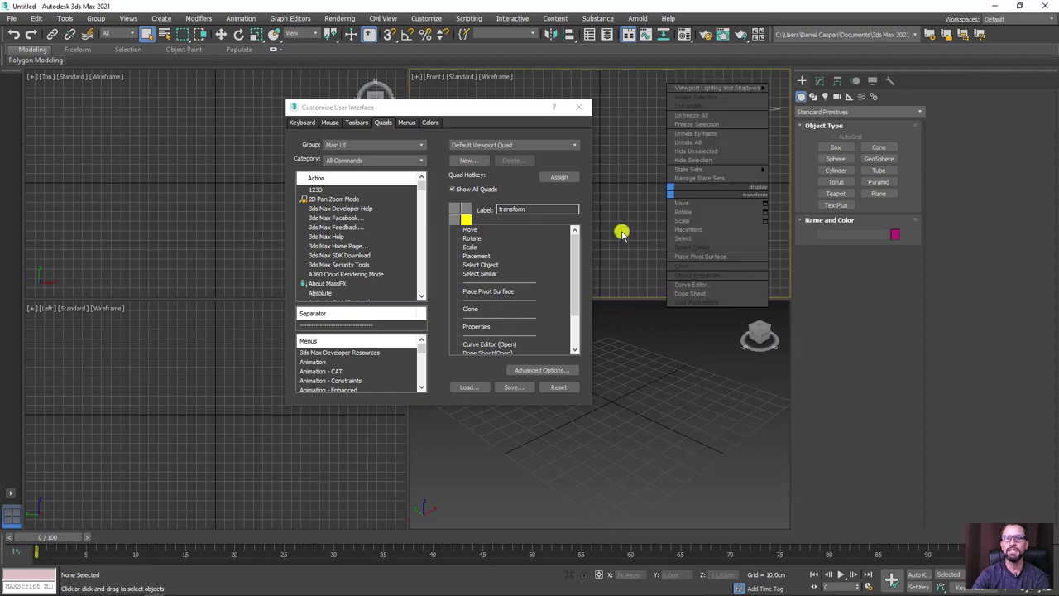
left_click(628, 242)
left_click(407, 122)
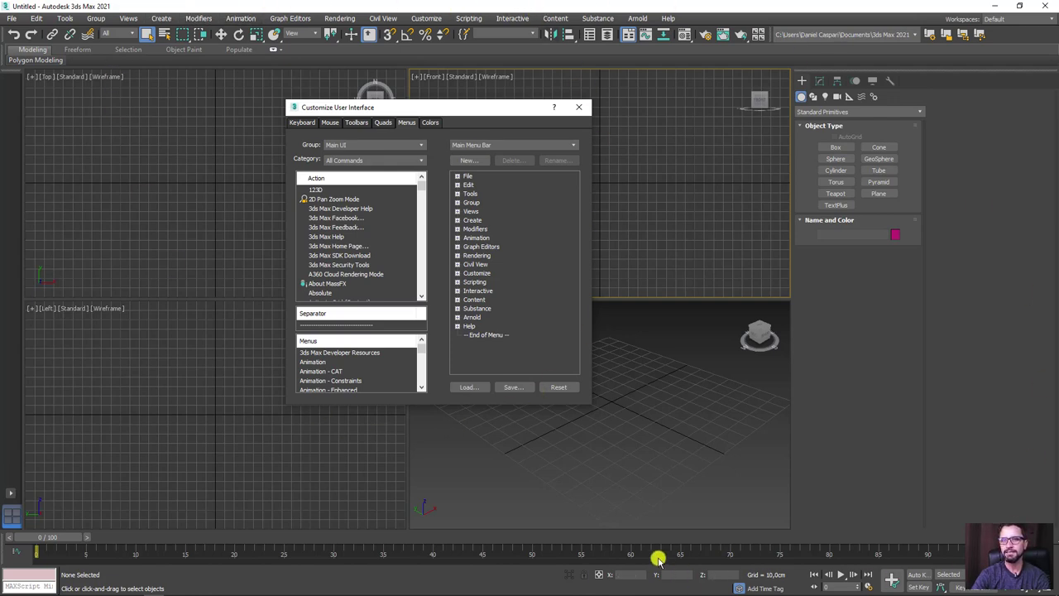
left_click_drag(423, 110, 455, 114)
left_click(386, 126)
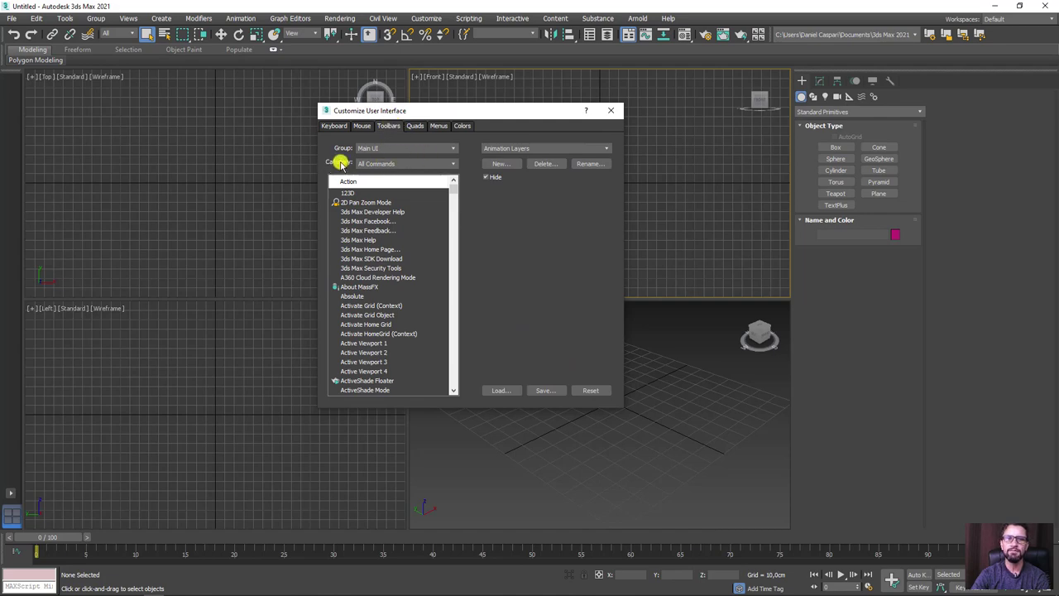
Filter actions to the PolyDesign3D category and drag PolySnow plugin onto the main toolbar.
left_click(406, 163)
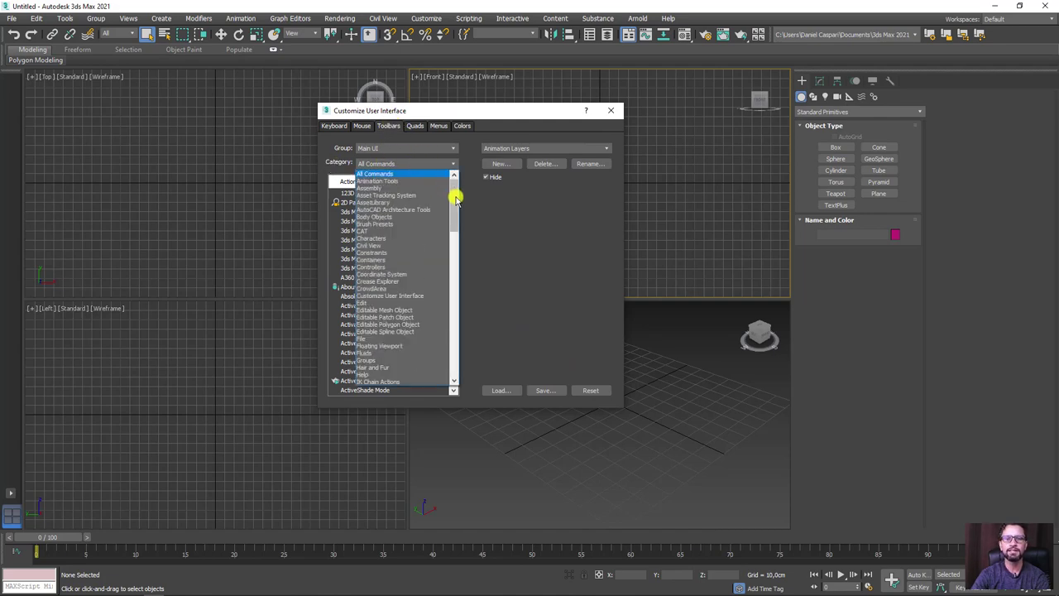
mouse_move(455, 198)
left_mouse_down()
mouse_move(456, 317)
mouse_move(452, 293)
left_mouse_up()
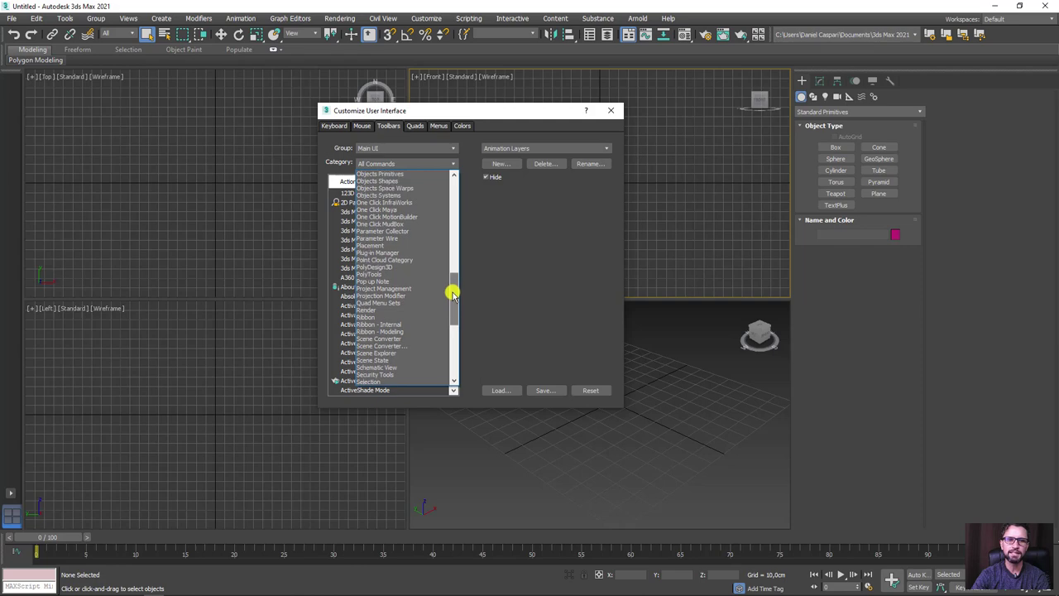
left_click(389, 268)
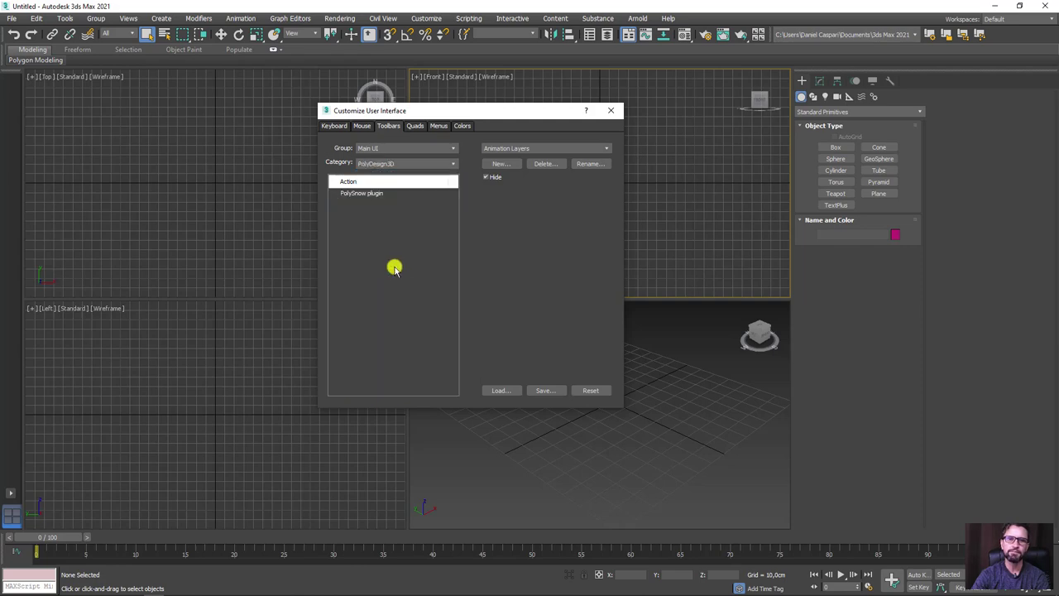
left_click(361, 195)
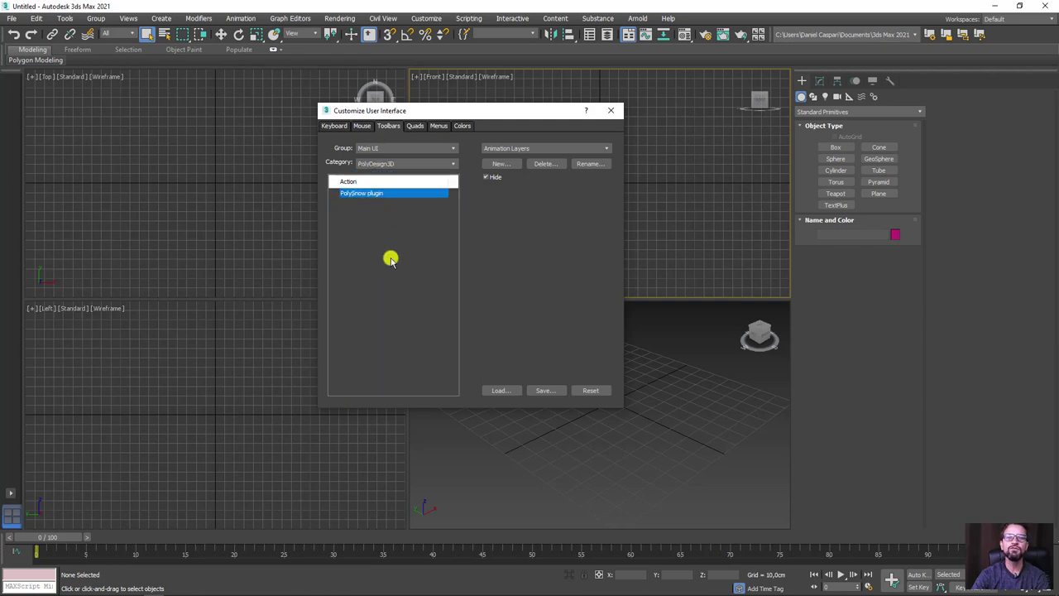
left_click_drag(437, 116, 249, 137)
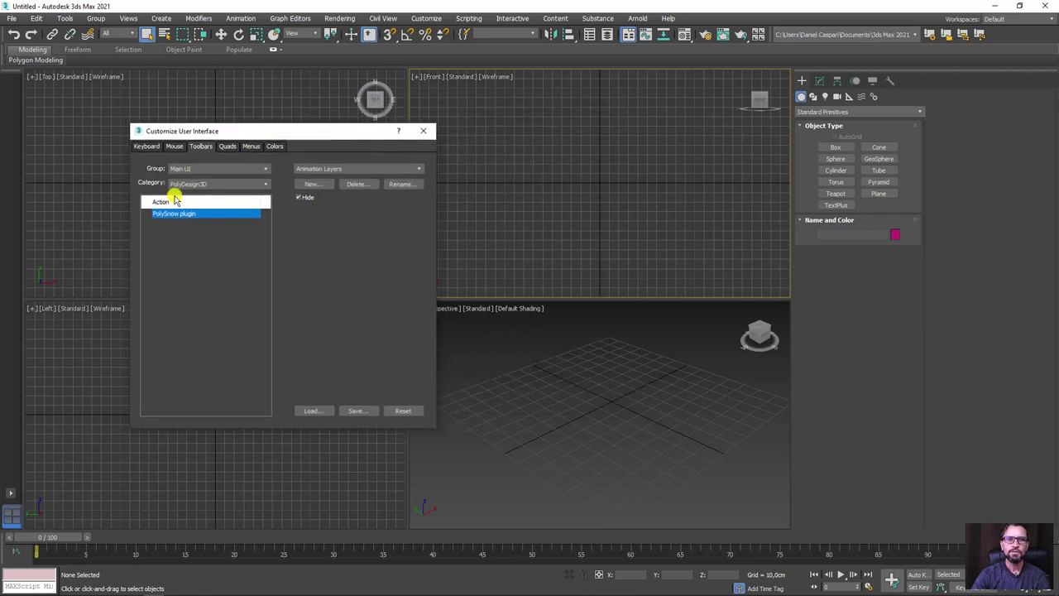
left_click_drag(172, 216, 582, 32)
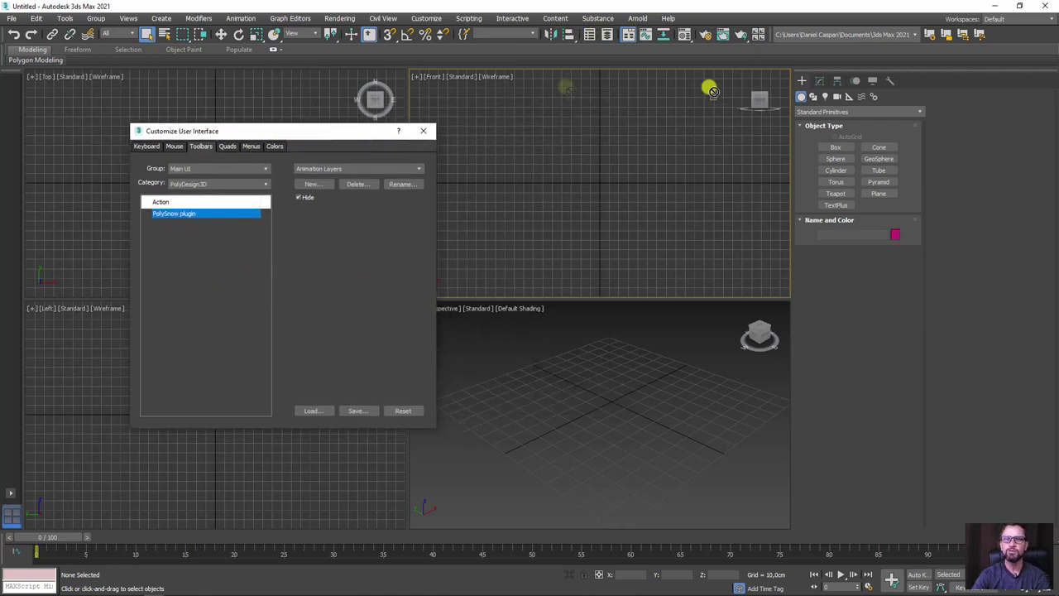
mouse_move(582, 31)
left_mouse_down()
mouse_move(537, 70)
mouse_move(541, 31)
left_mouse_up()
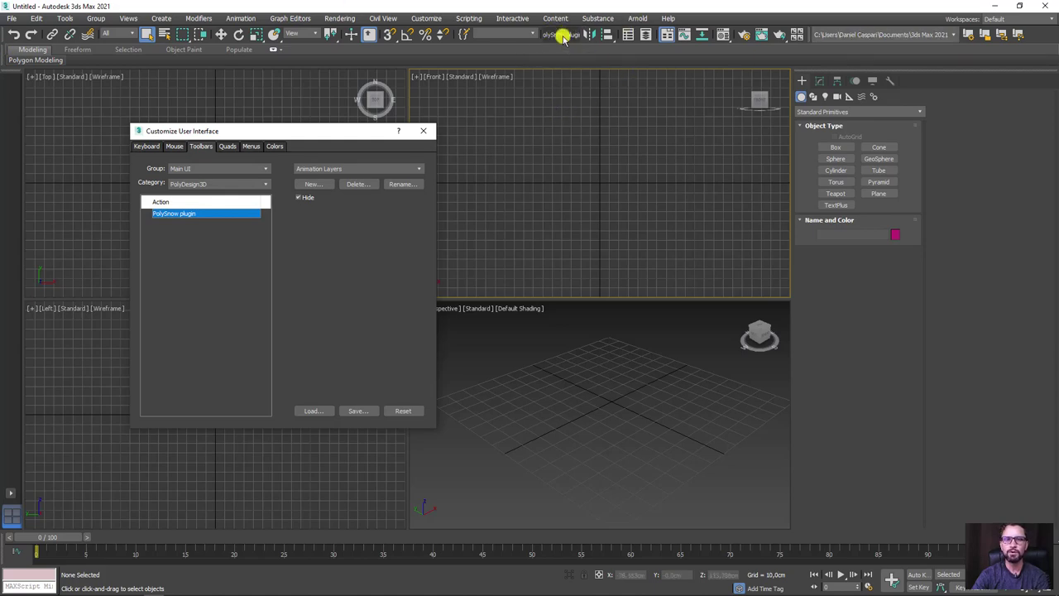
Delete the outdated polySnow toolbar button and place the PolySnow plugin action on the toolbar.
right_click(563, 37)
left_click(583, 53)
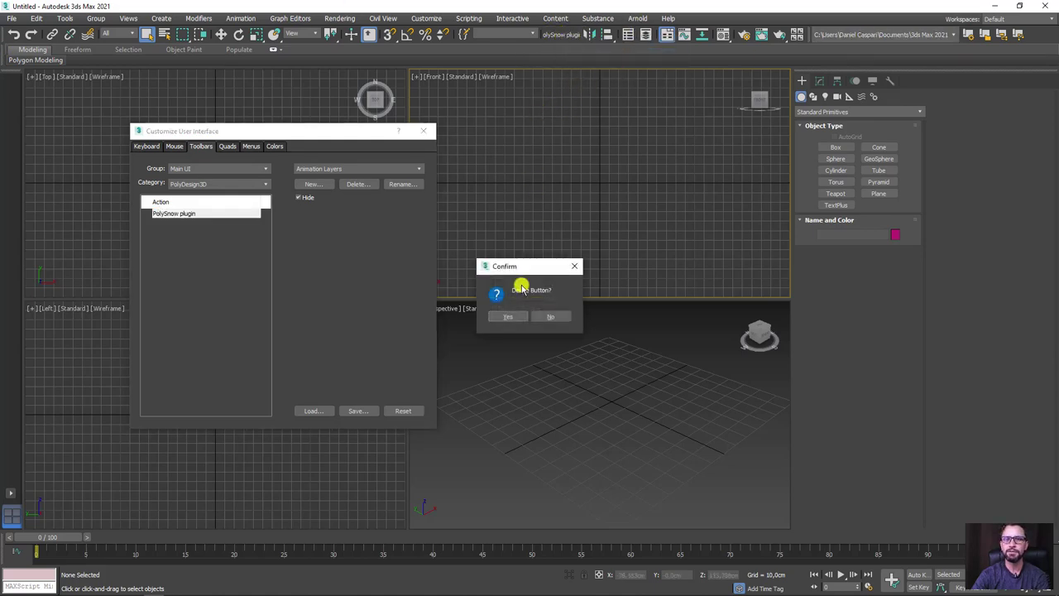
left_click(508, 316)
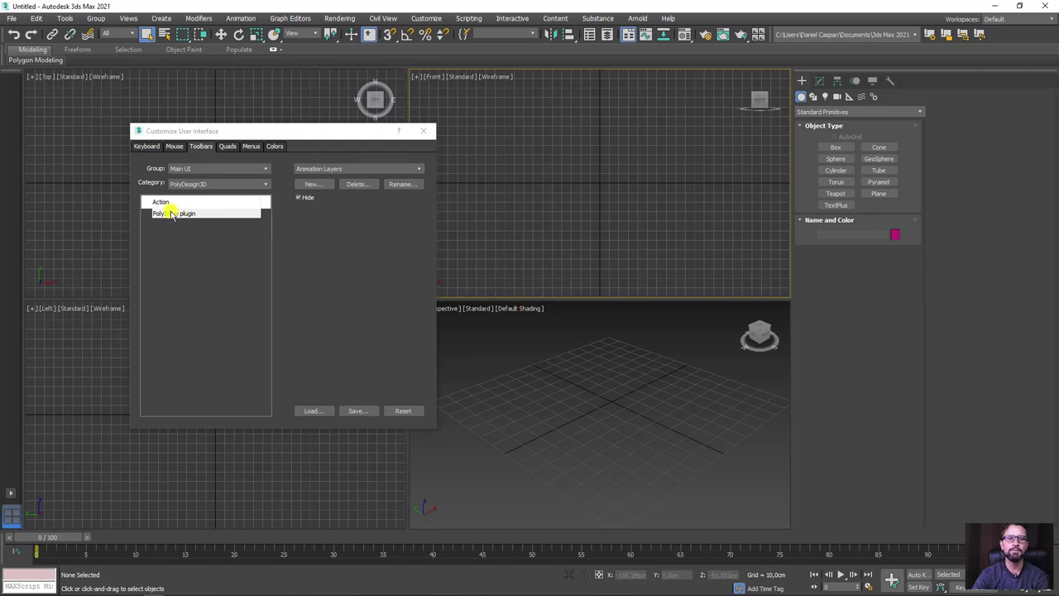
mouse_move(171, 214)
left_mouse_down()
mouse_move(658, 39)
mouse_move(668, 24)
left_mouse_up()
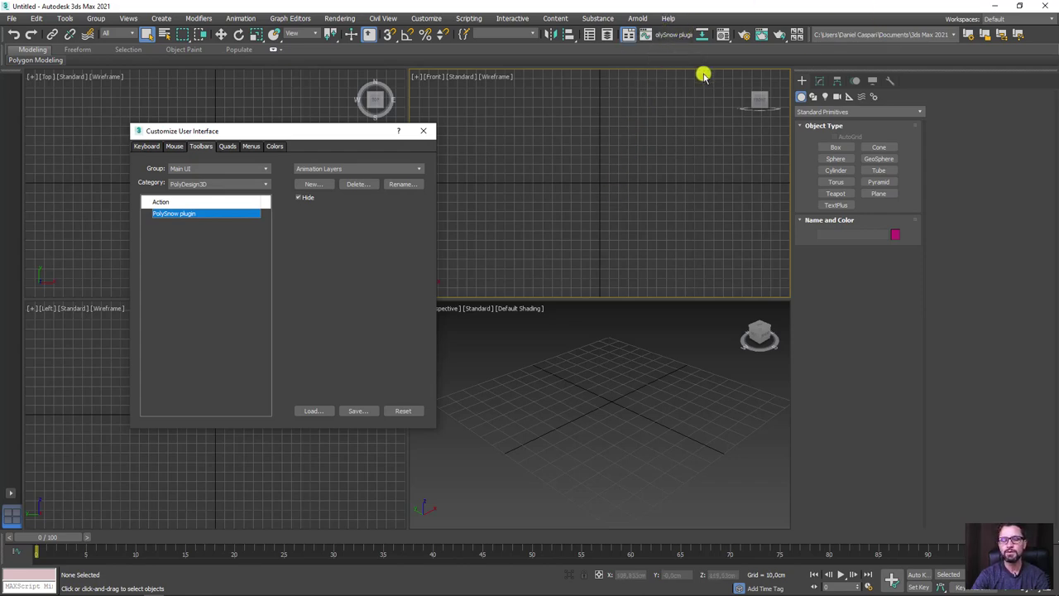
Check the Create menu, then on the Menus page expand Create > Standard Primitives.
left_click(157, 17)
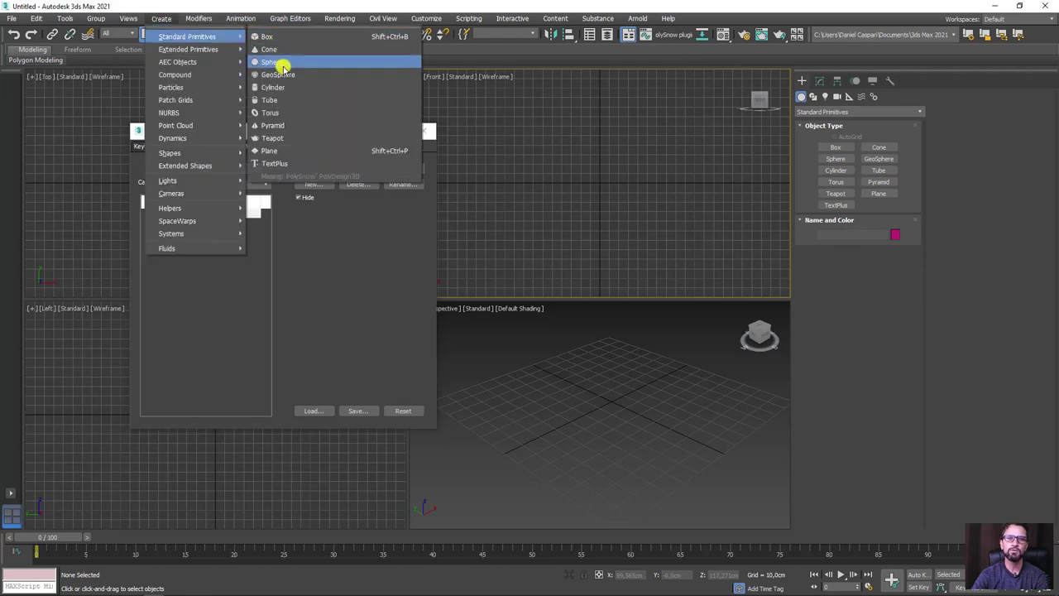
mouse_move(187, 36)
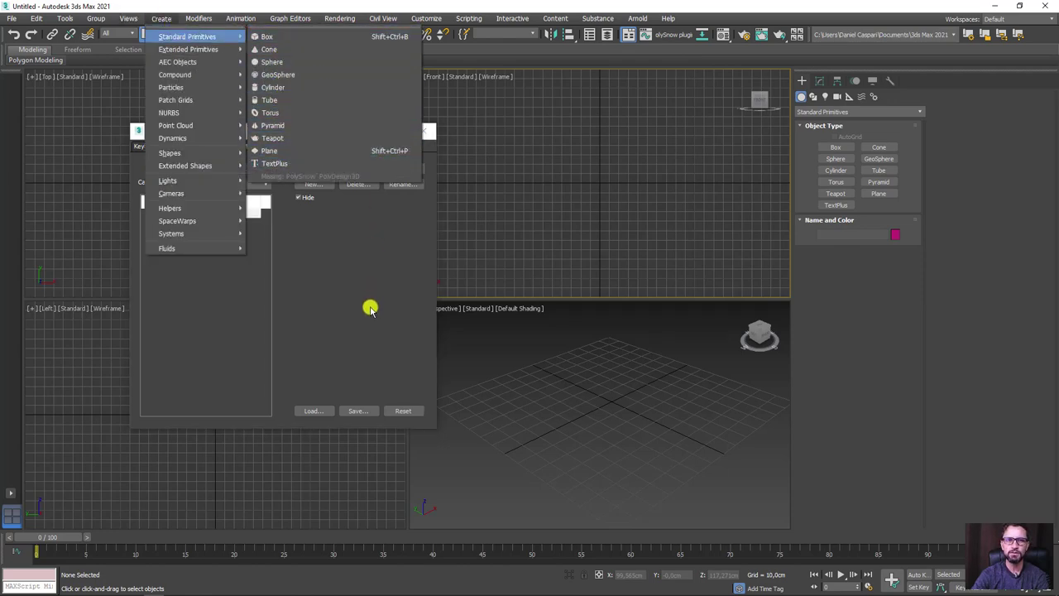
left_click(371, 306)
left_click(253, 147)
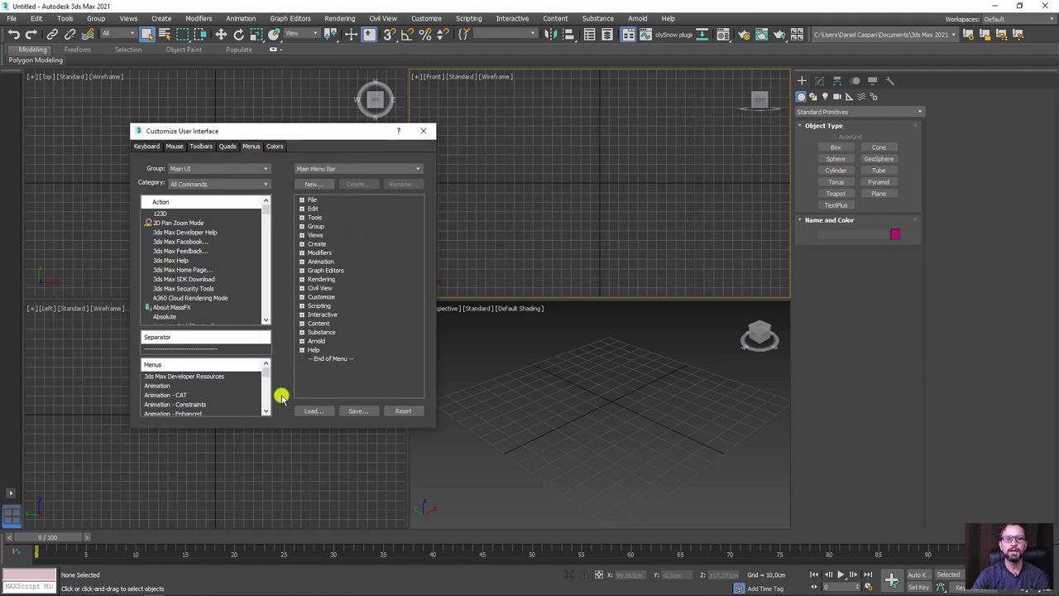
left_click(163, 20)
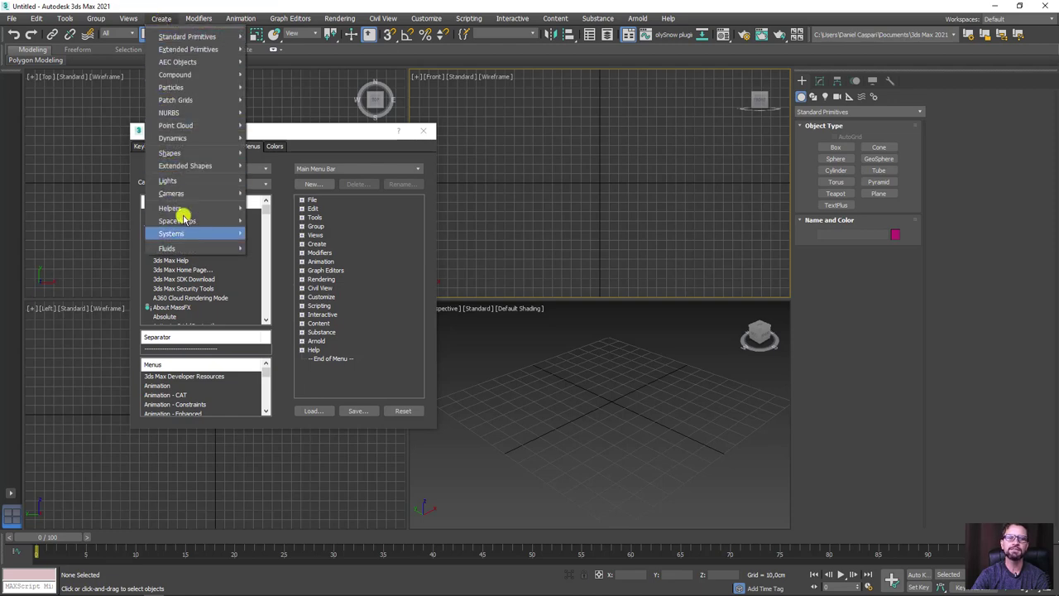
mouse_move(190, 248)
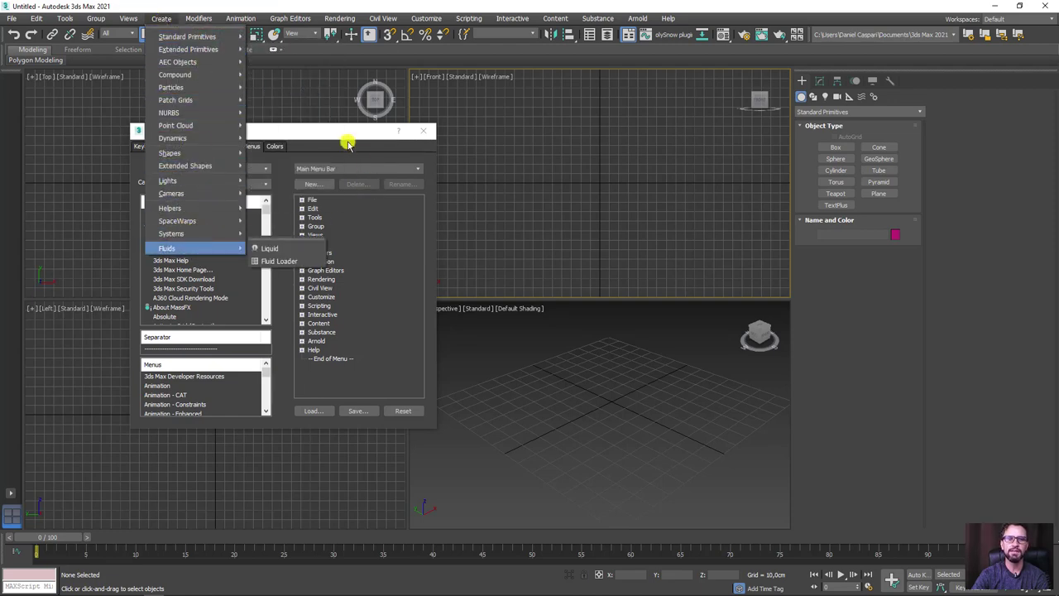
left_click(348, 144)
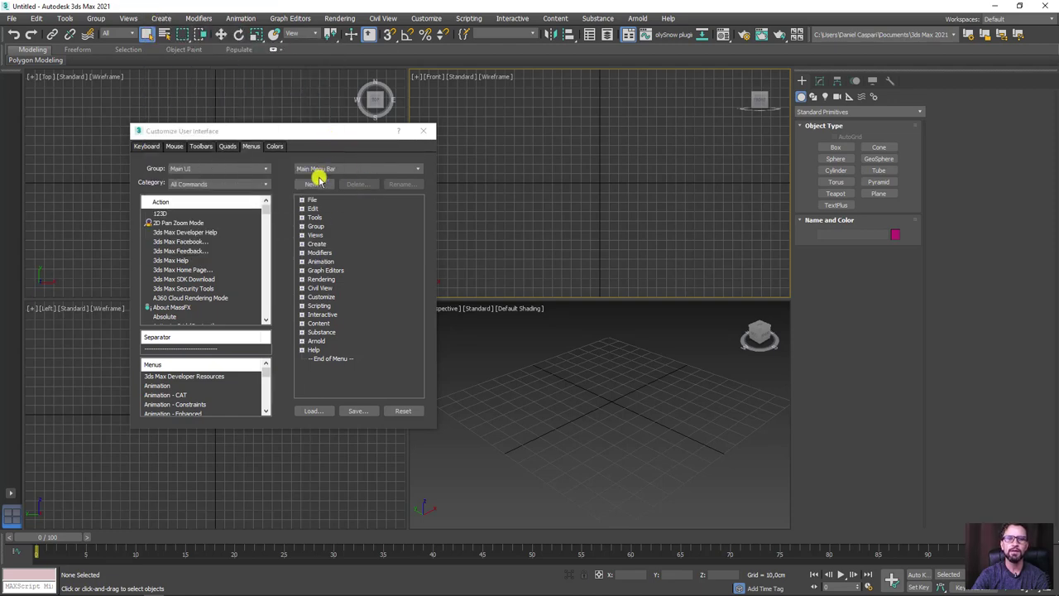
left_click(303, 244)
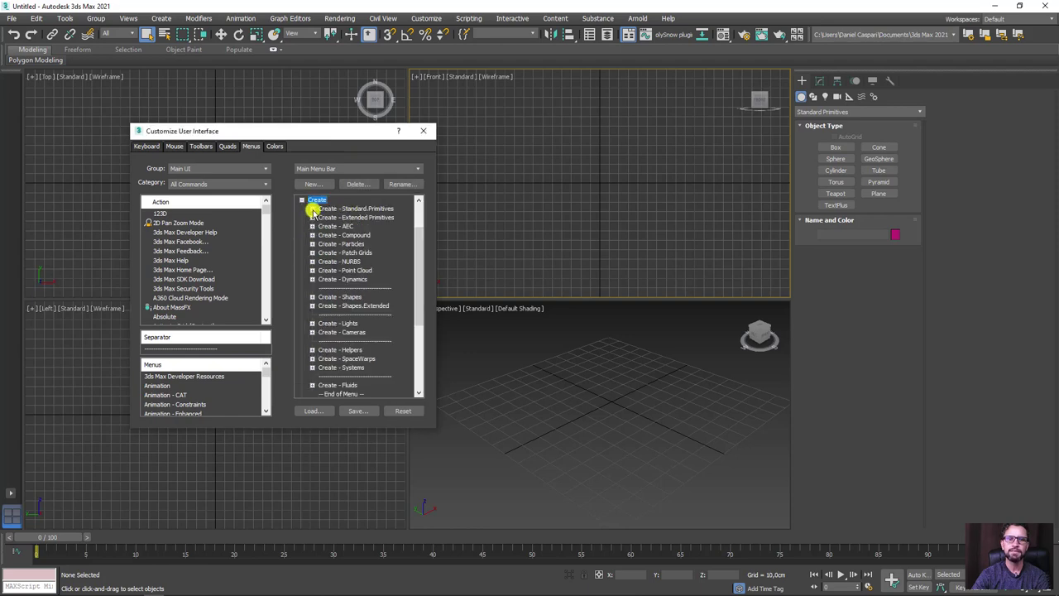
left_click(312, 209)
Drag PolyDesign3D's PolySnow plugin into Standard Primitives and delete the Missing PolySnow entry.
left_click(223, 188)
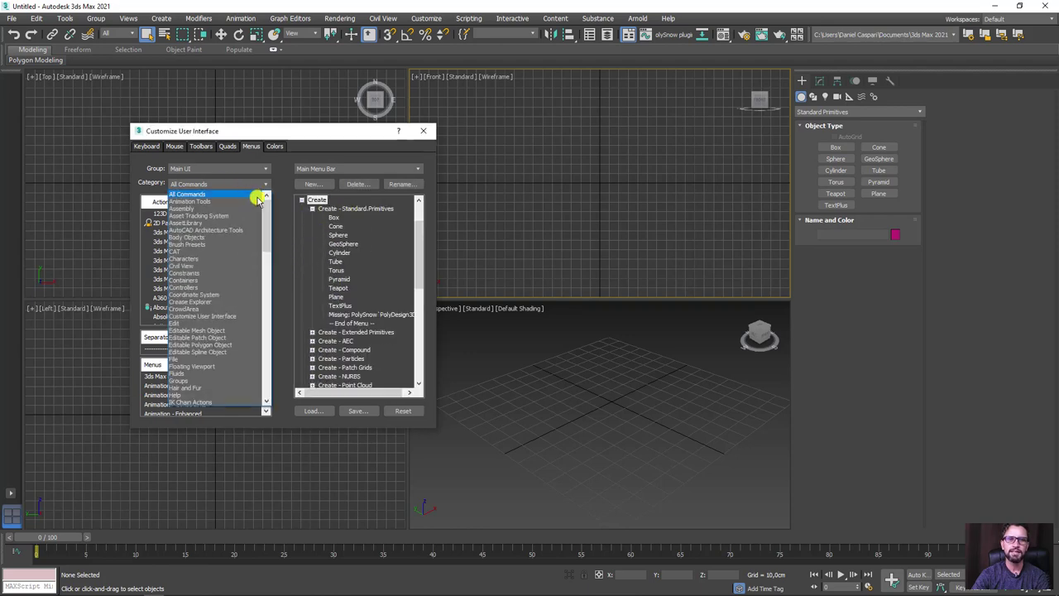
left_click_drag(266, 216, 261, 317)
left_click(200, 260)
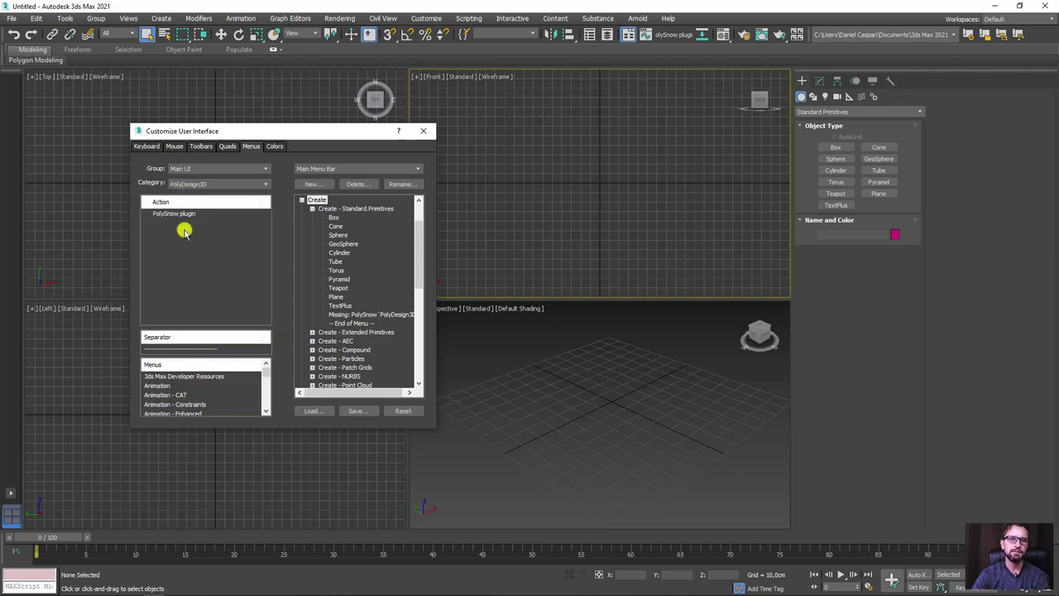
left_click_drag(172, 215, 361, 316)
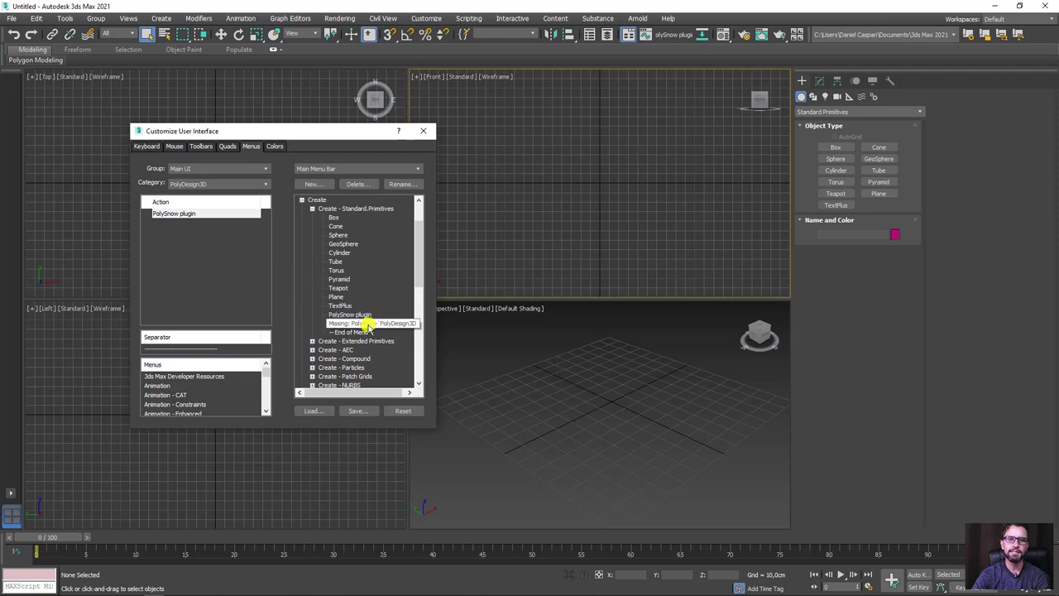
left_click(358, 323)
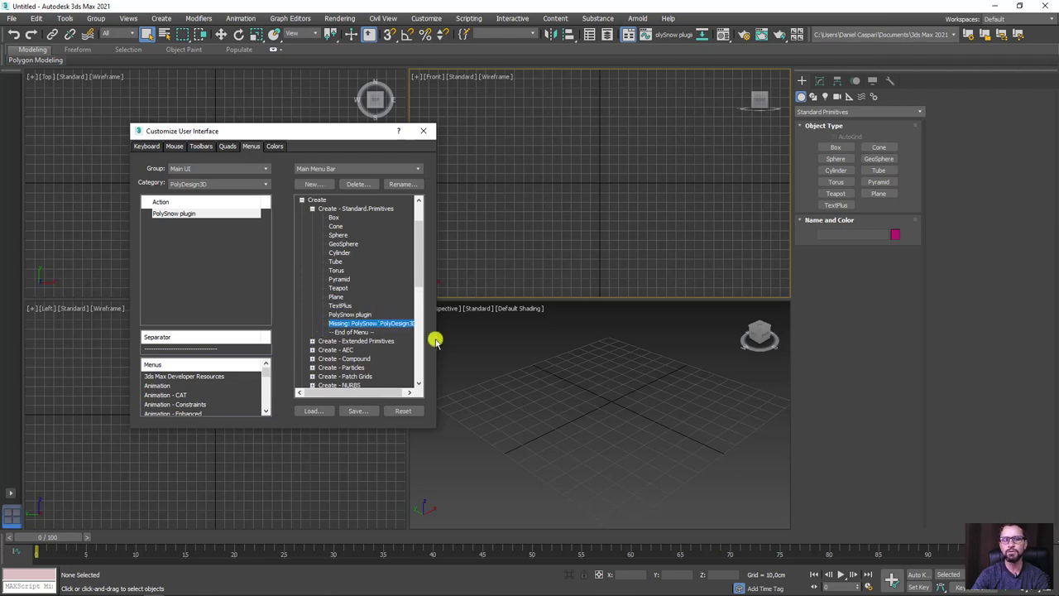
right_click(370, 325)
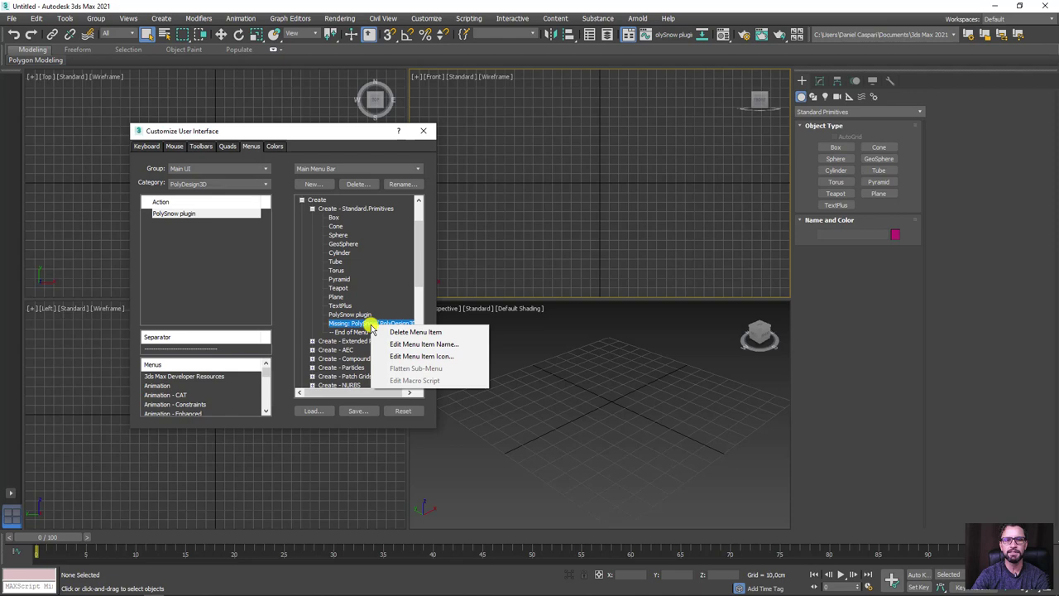
left_click(414, 331)
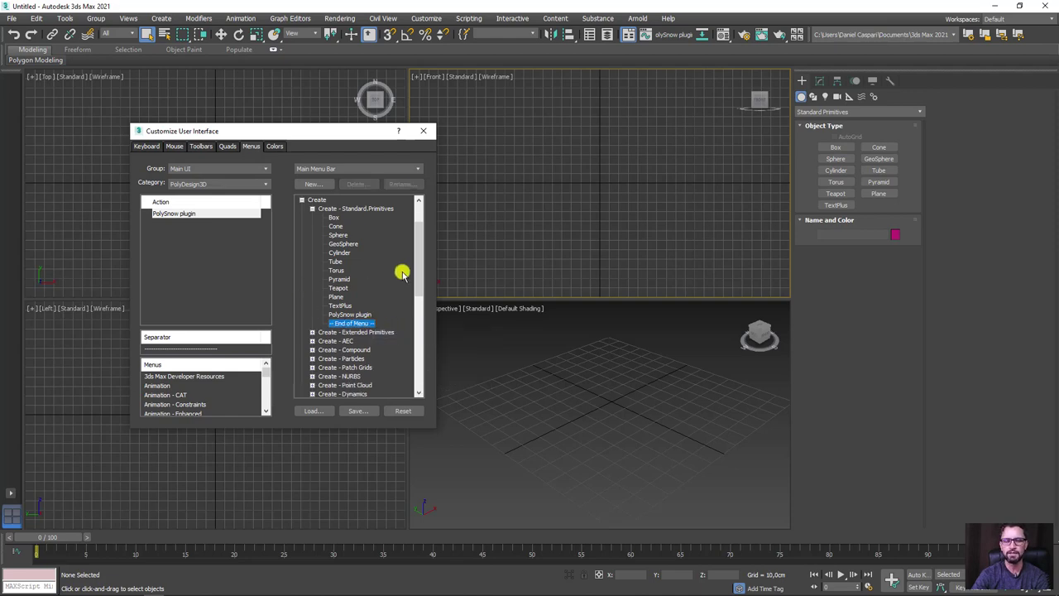
left_click(343, 315)
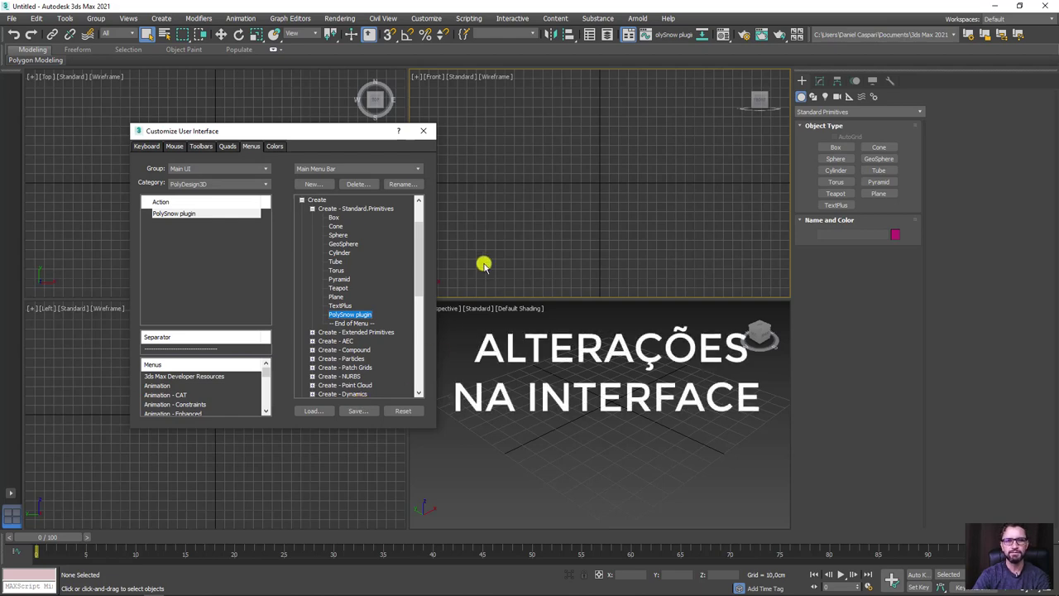
Close Customize User Interface and confirm the new PolySnow entry in the Create menu.
left_click(423, 131)
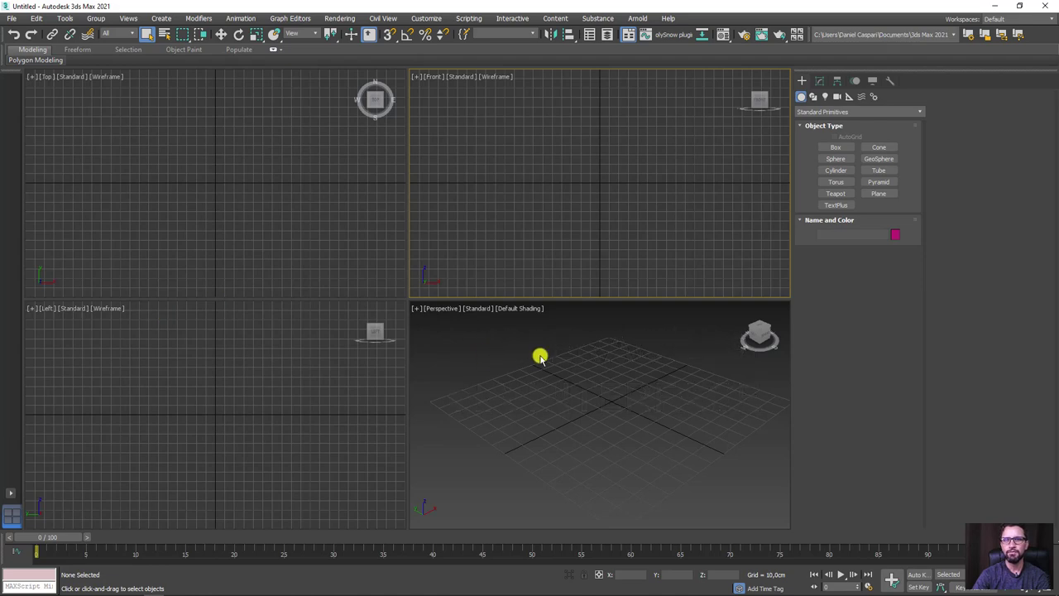
left_click(161, 19)
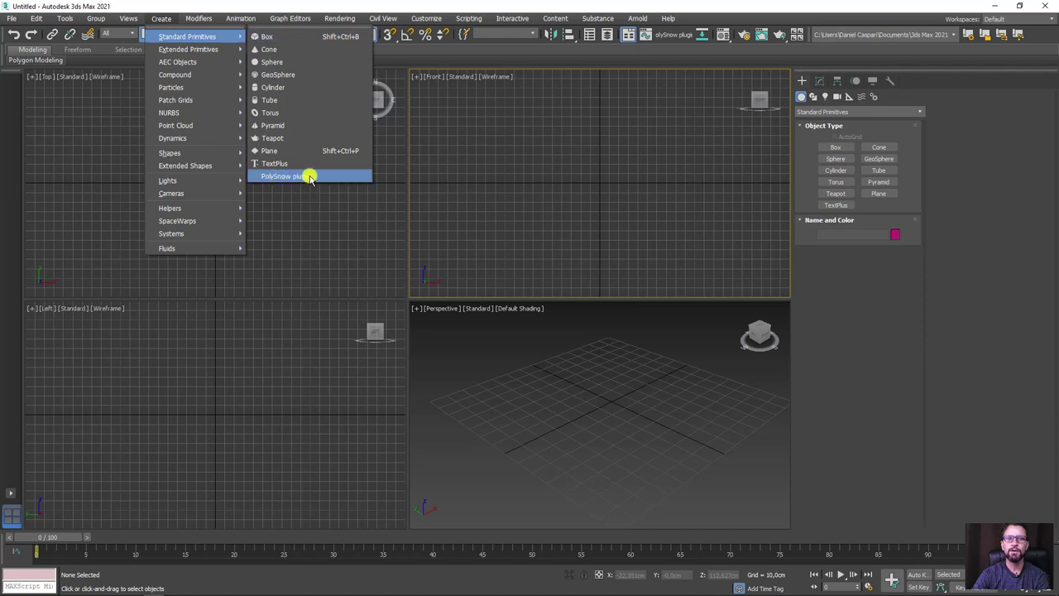
left_click(671, 33)
Open the PolySnow V4 panel, move it aside, and maximize the Perspective viewport with Alt+W.
left_click(673, 34)
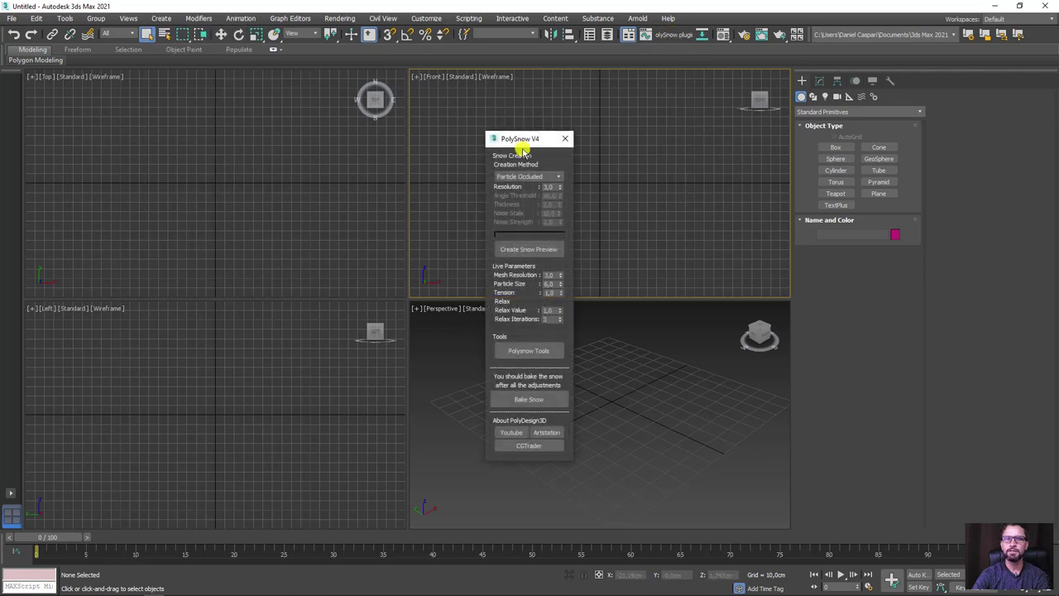
left_click_drag(521, 142, 196, 124)
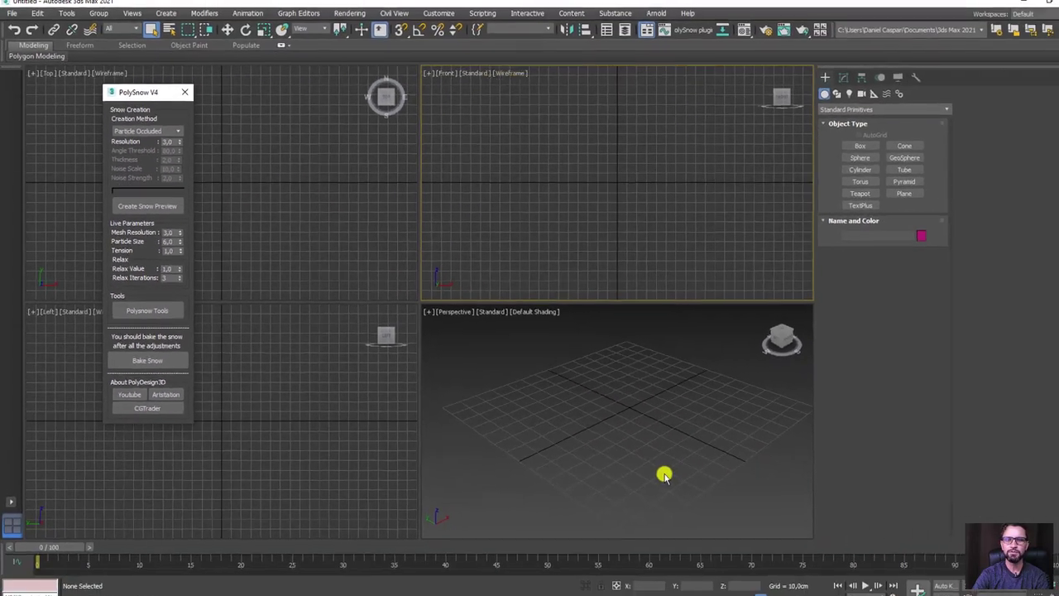
left_click(659, 447)
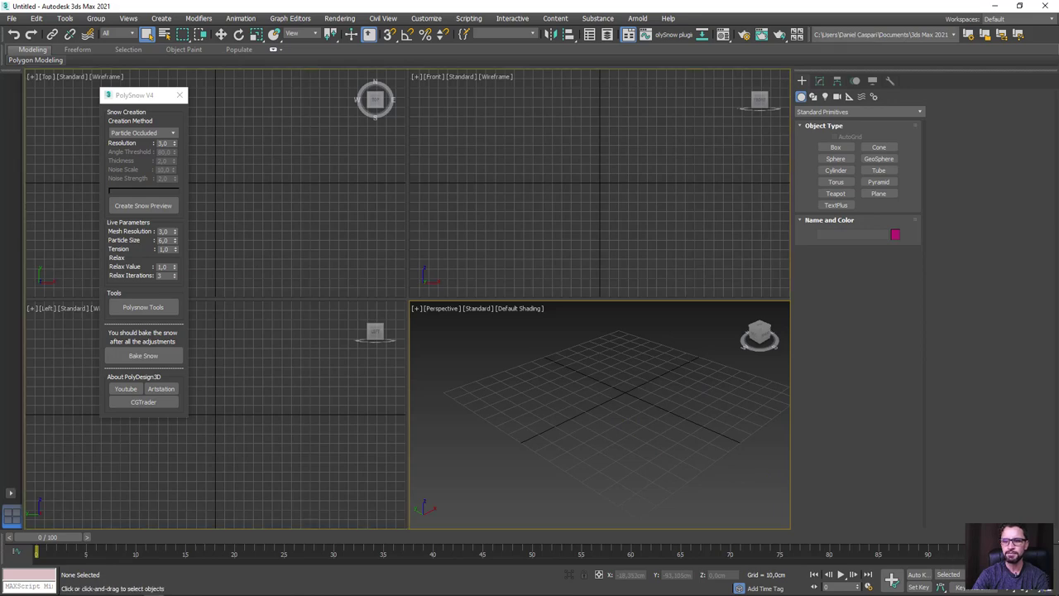
key("alt+w")
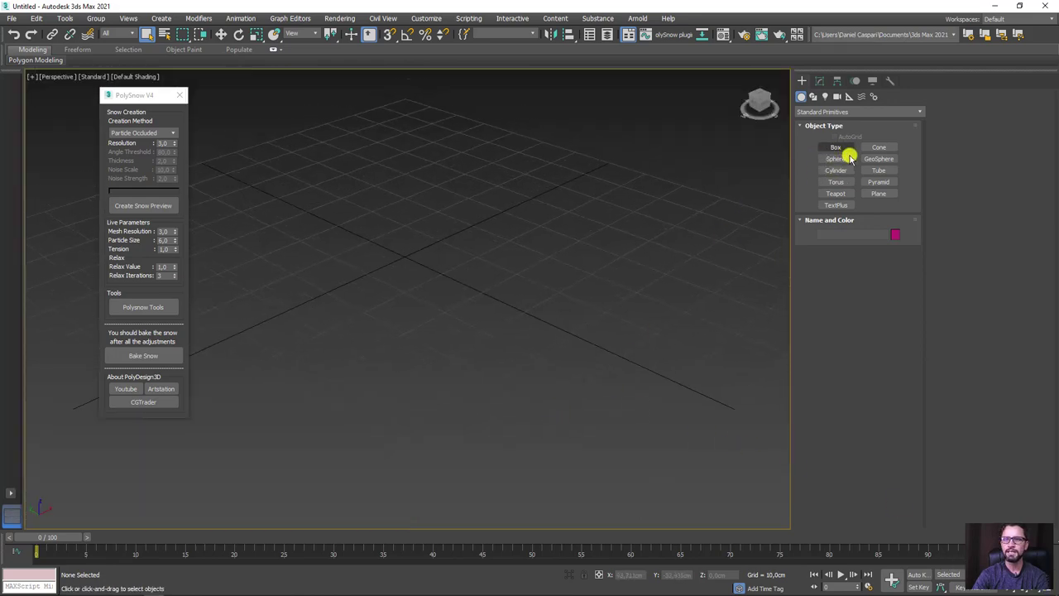
Create a purple torus, Torus001, at the grid centre and turn on edged faces with F4.
left_click(838, 182)
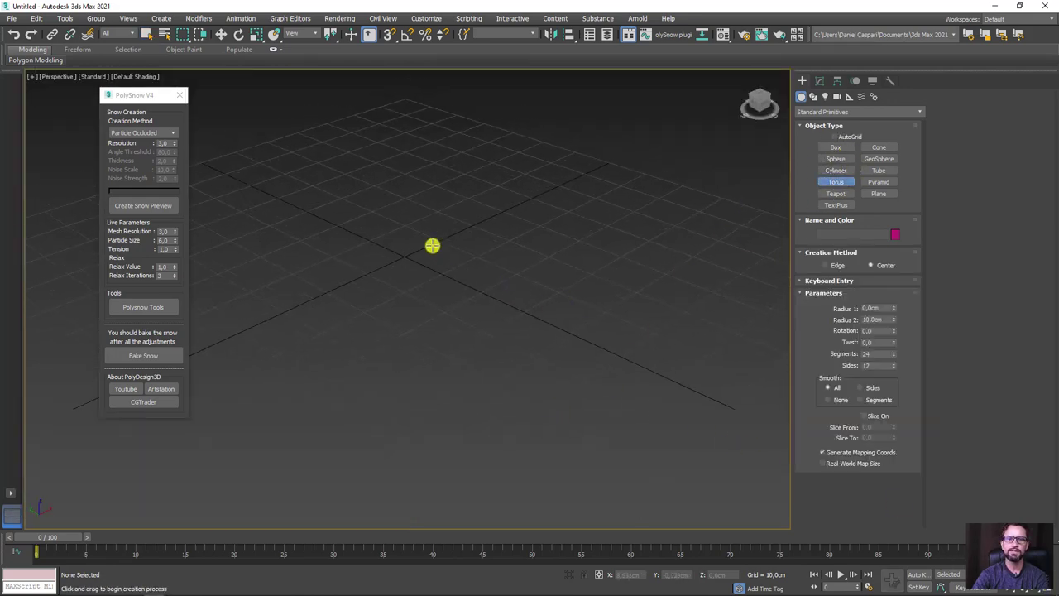
left_click_drag(433, 246, 546, 290)
left_click(474, 259)
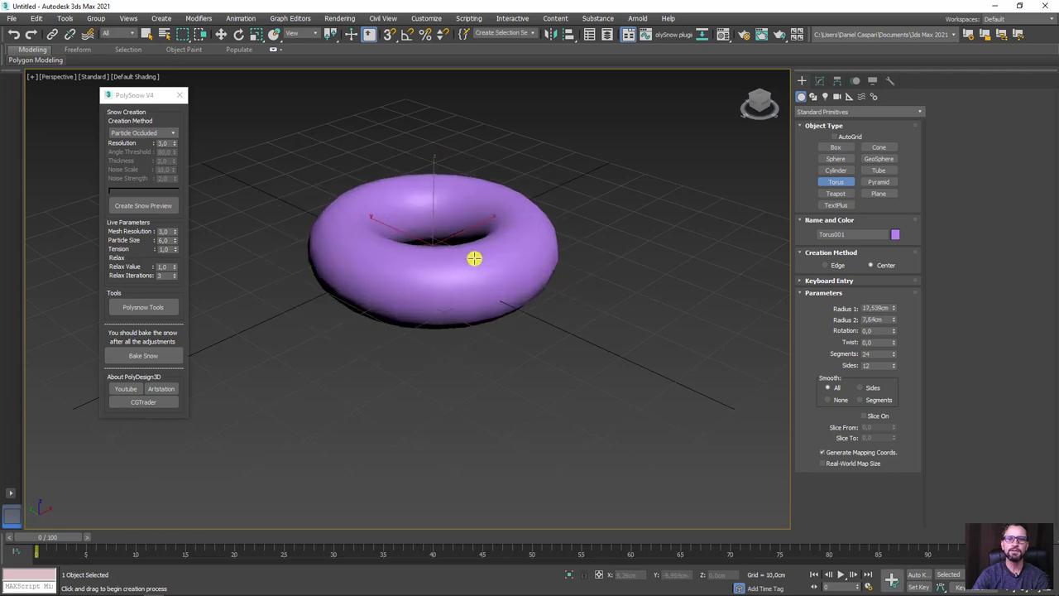
middle_click_drag(466, 254, 564, 317)
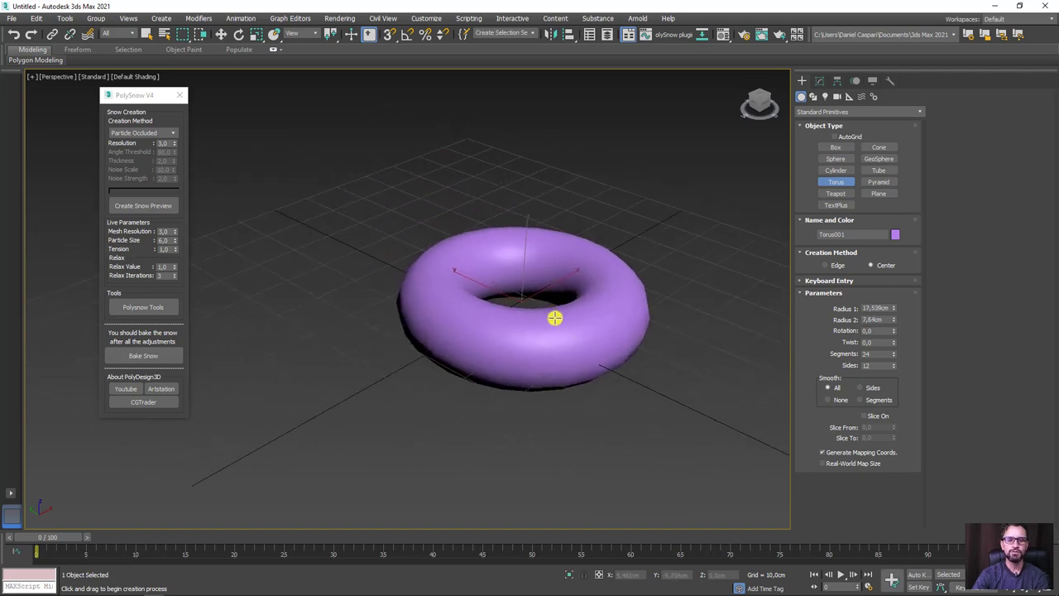
key("F4")
scroll(680, 269, "down", 3)
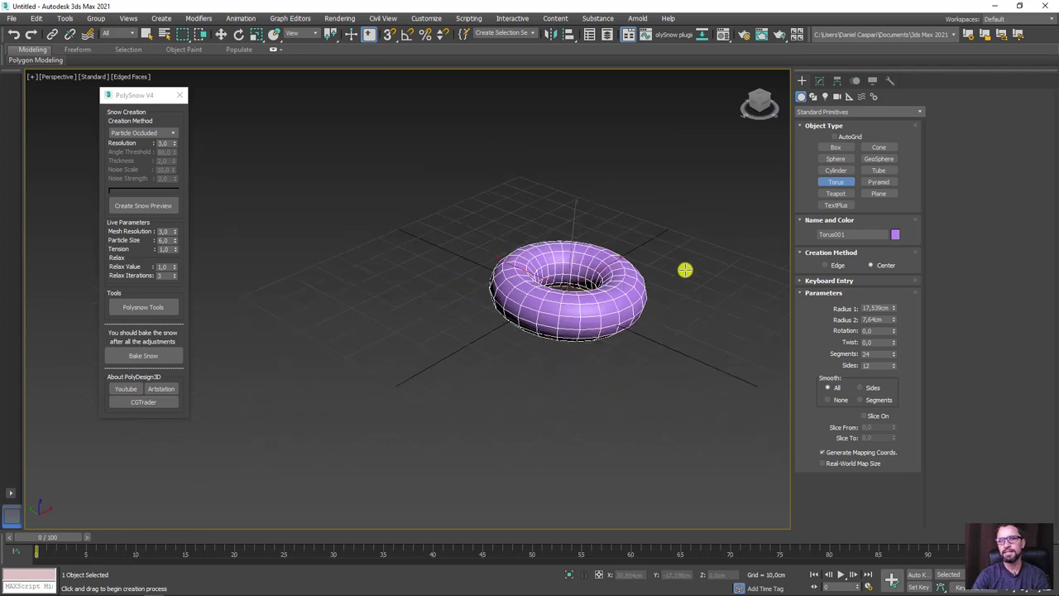
mouse_move(685, 270)
middle_mouse_down("alt")
mouse_move(613, 296)
mouse_move(437, 289)
mouse_move(450, 301)
middle_mouse_up("alt")
Shift-drag clone the torus to the right into a row of four tori.
key("w")
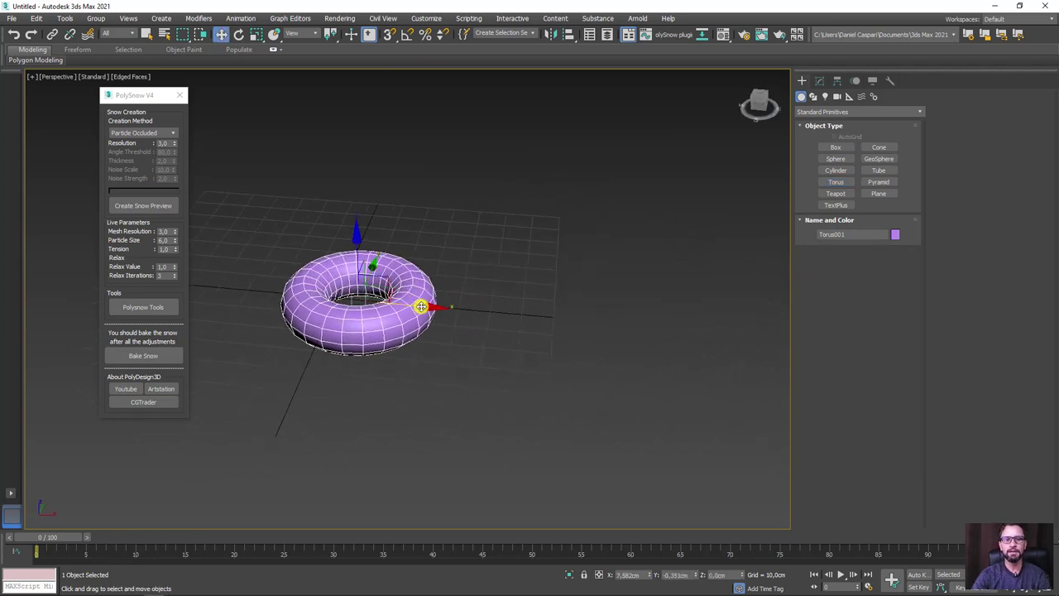
mouse_move(421, 307)
left_mouse_down("shift")
mouse_move(590, 320)
mouse_move(563, 318)
left_mouse_up("shift")
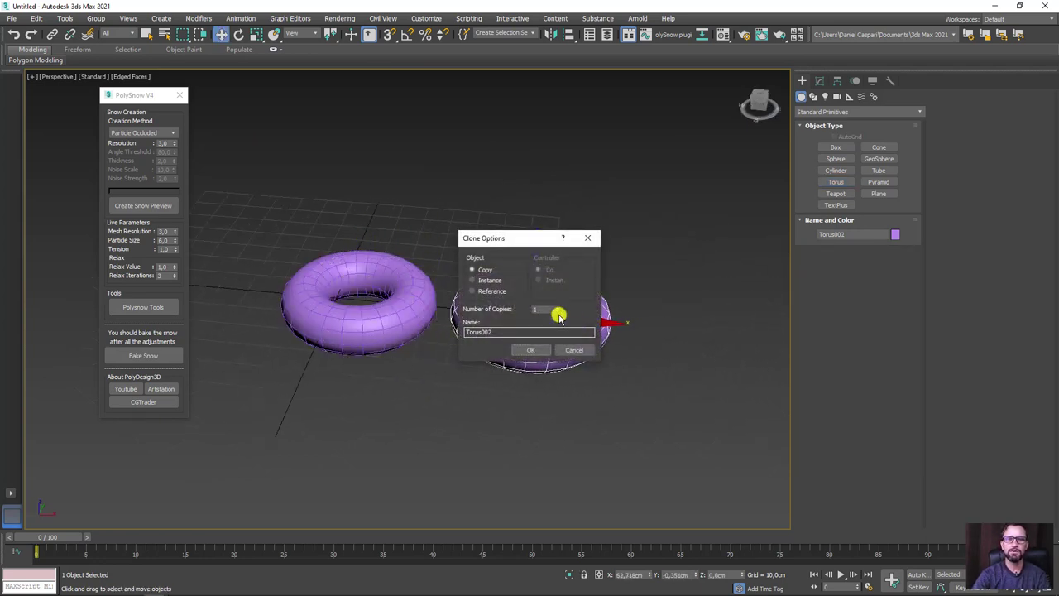
left_click(565, 305)
left_click(565, 306)
left_click(530, 350)
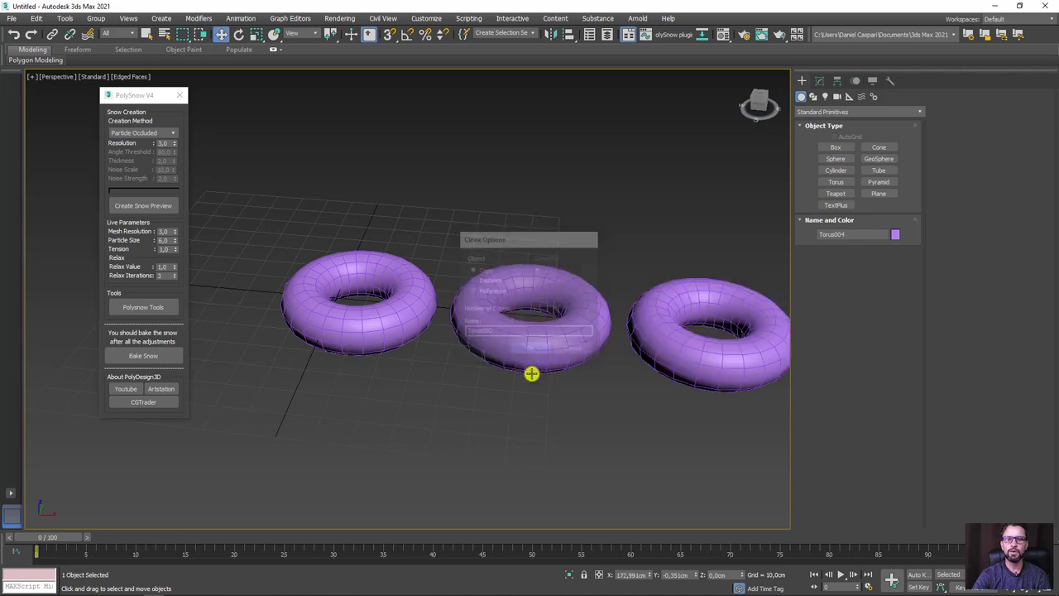
scroll(532, 373, "up", 3)
scroll(568, 381, "down", 5)
scroll(488, 331, "up", 2)
middle_click_drag(414, 333, 430, 175, "alt")
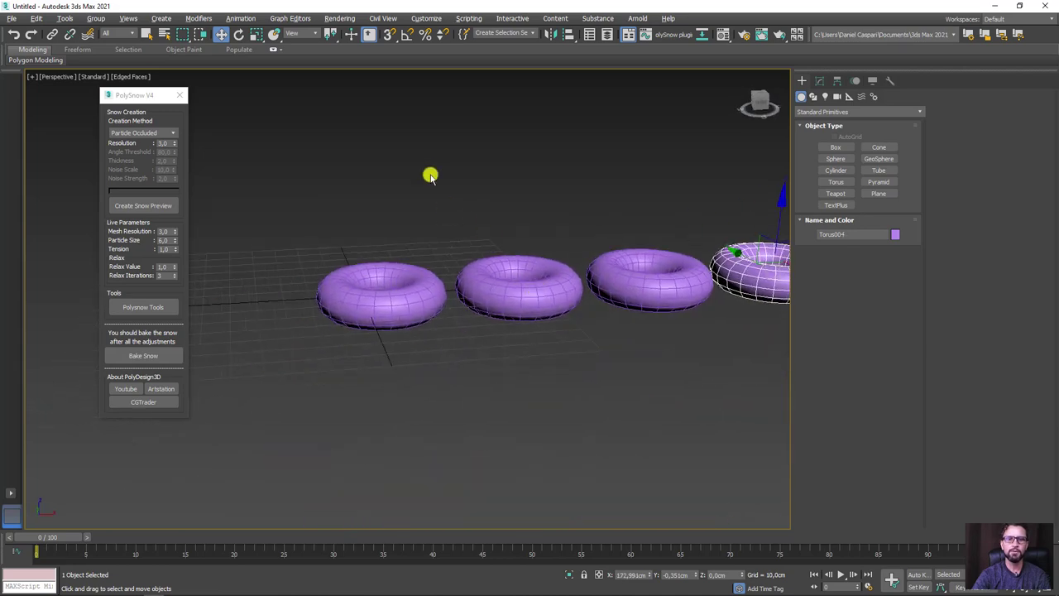
Select Torus001 and zoom in to view it from higher up.
left_click(376, 290)
scroll(394, 297, "up", 2)
scroll(389, 298, "up", 2)
scroll(384, 327, "up", 2)
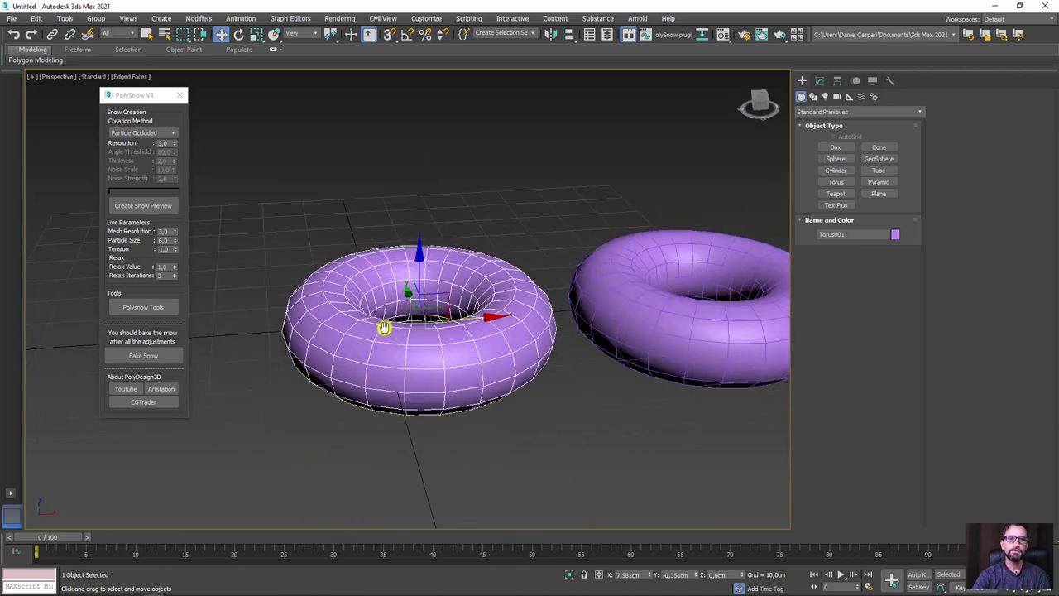
middle_click_drag(384, 327, 389, 329, "alt")
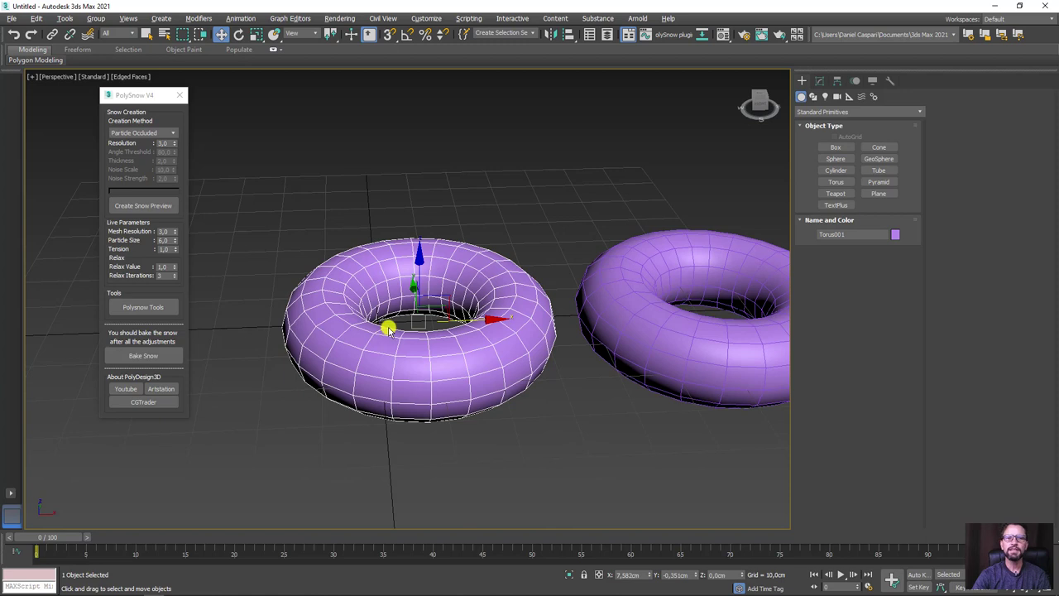
Create a Particle Occluded snow preview on the first torus.
left_click(170, 132)
left_click(170, 133)
left_click(145, 133)
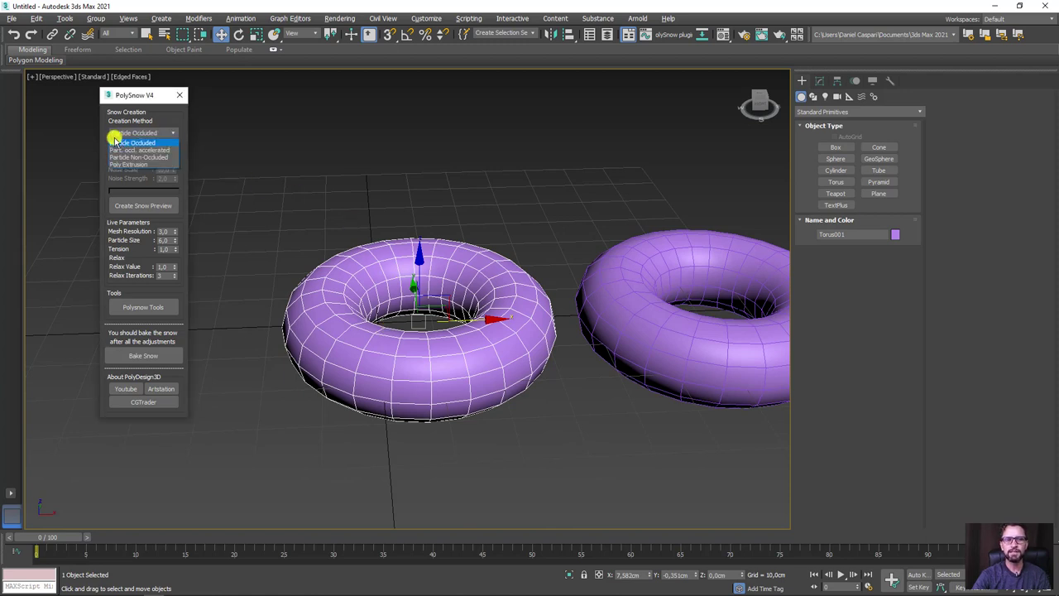
left_click(147, 142)
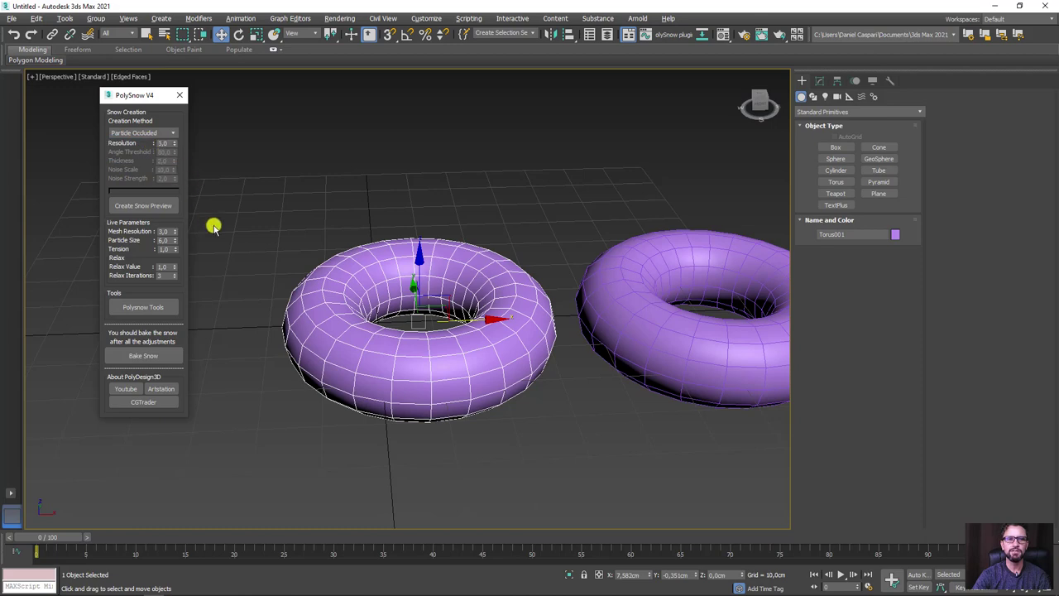
left_click(143, 205)
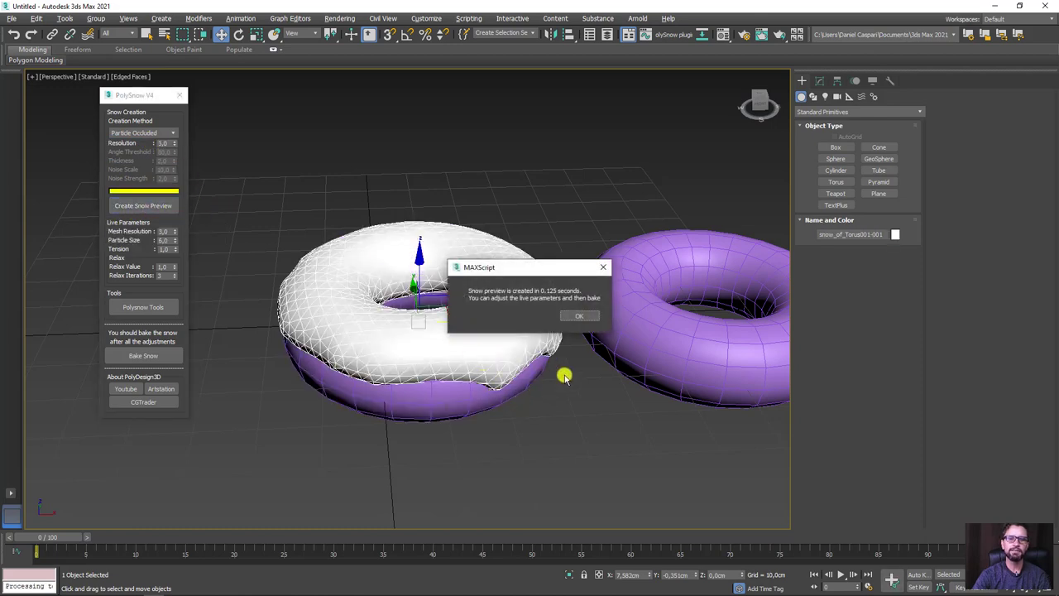
left_click(582, 317)
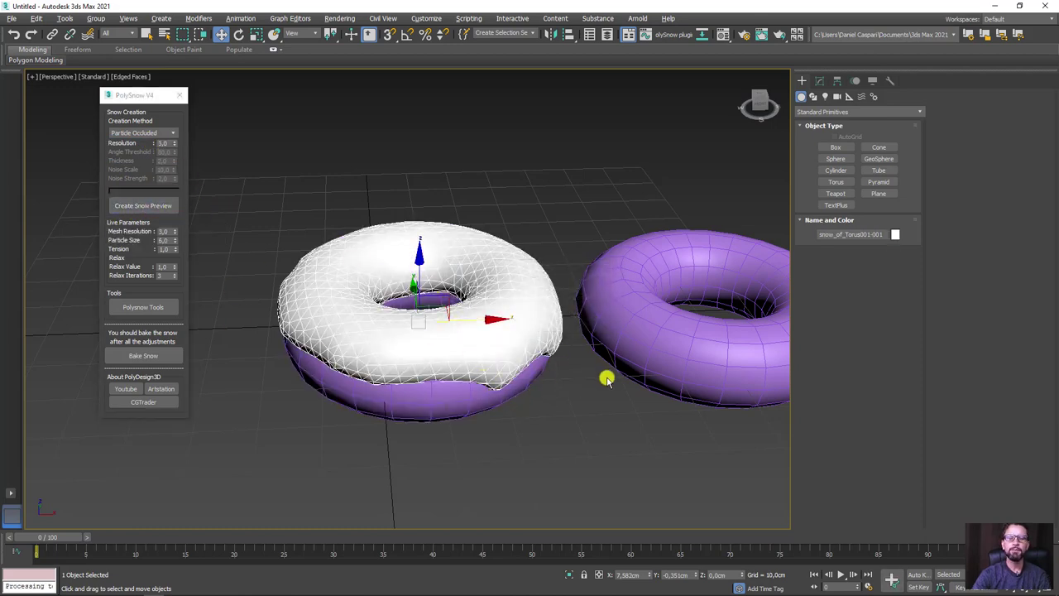
mouse_move(606, 379)
middle_mouse_down("alt")
mouse_move(508, 381)
mouse_move(504, 359)
mouse_move(634, 315)
mouse_move(629, 350)
mouse_move(421, 372)
middle_mouse_up("alt")
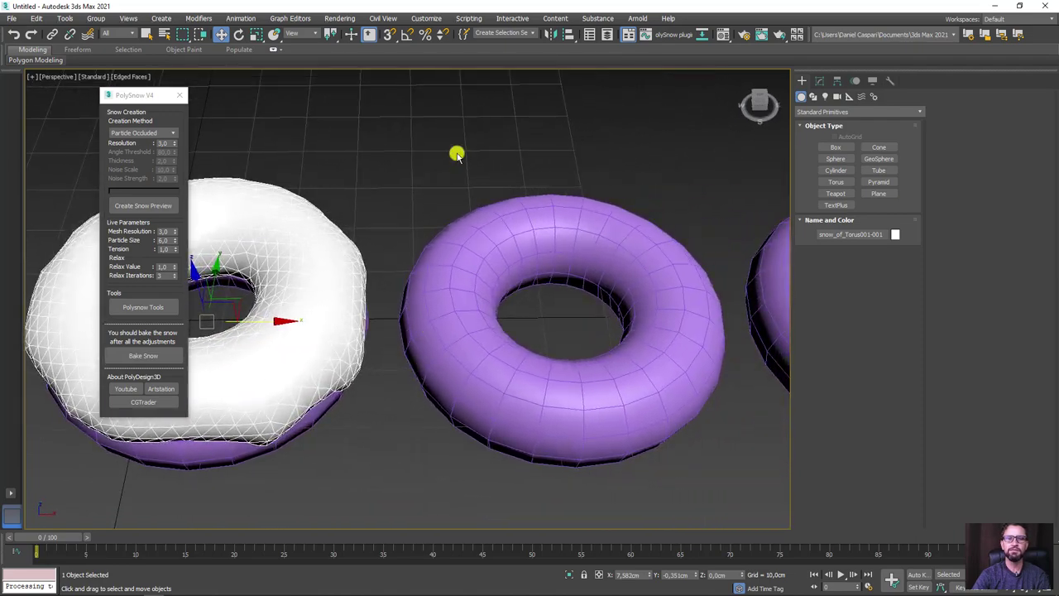
Select Torus002 and create a Part. occl. accelerated snow preview on it.
left_click_drag(414, 158, 658, 488)
middle_click_drag(662, 488, 586, 345, "alt")
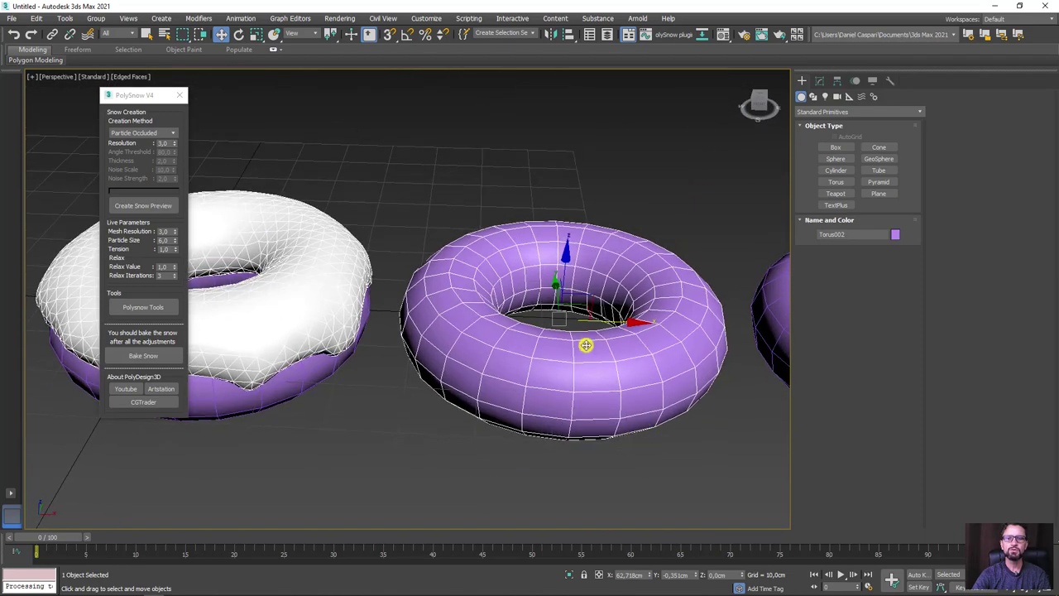
left_click(162, 133)
left_click(140, 150)
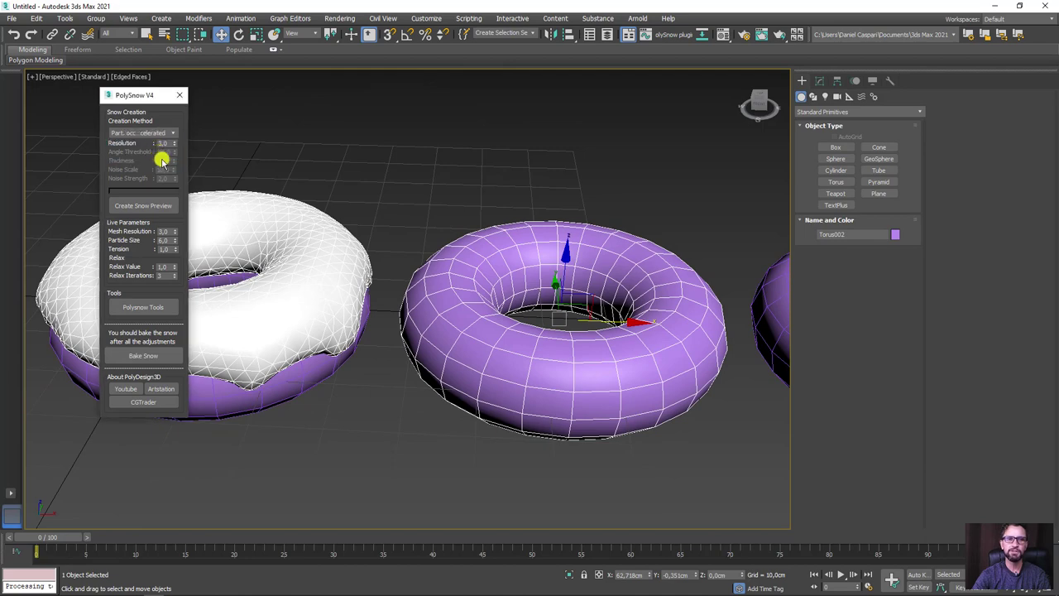
left_click(142, 205)
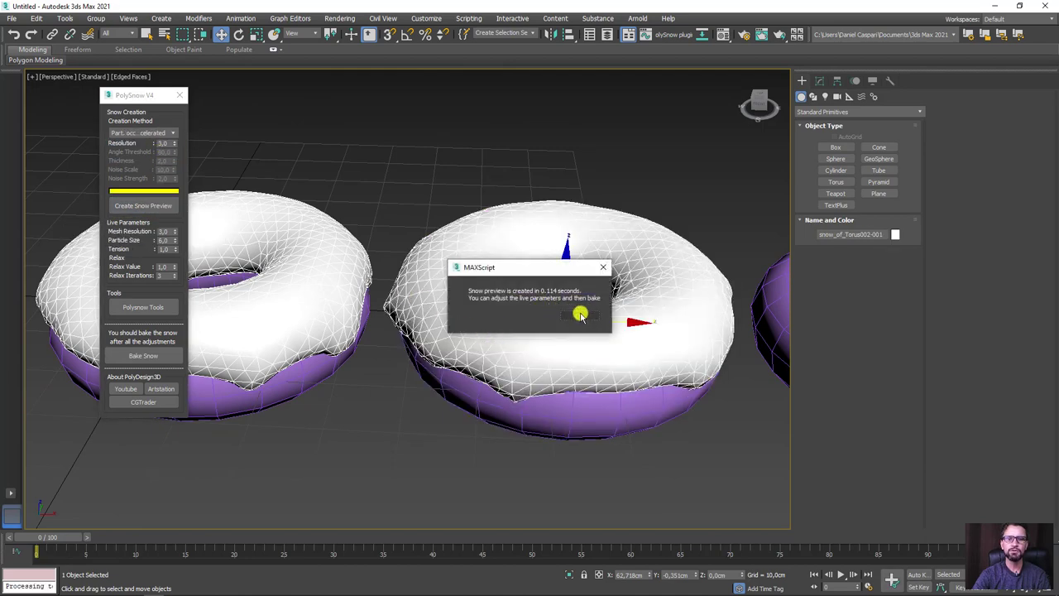
left_click(579, 315)
mouse_move(557, 359)
middle_mouse_down("alt")
mouse_move(501, 345)
mouse_move(548, 318)
mouse_move(558, 362)
mouse_move(466, 378)
mouse_move(307, 355)
mouse_move(275, 315)
middle_mouse_up("alt")
left_click(166, 132)
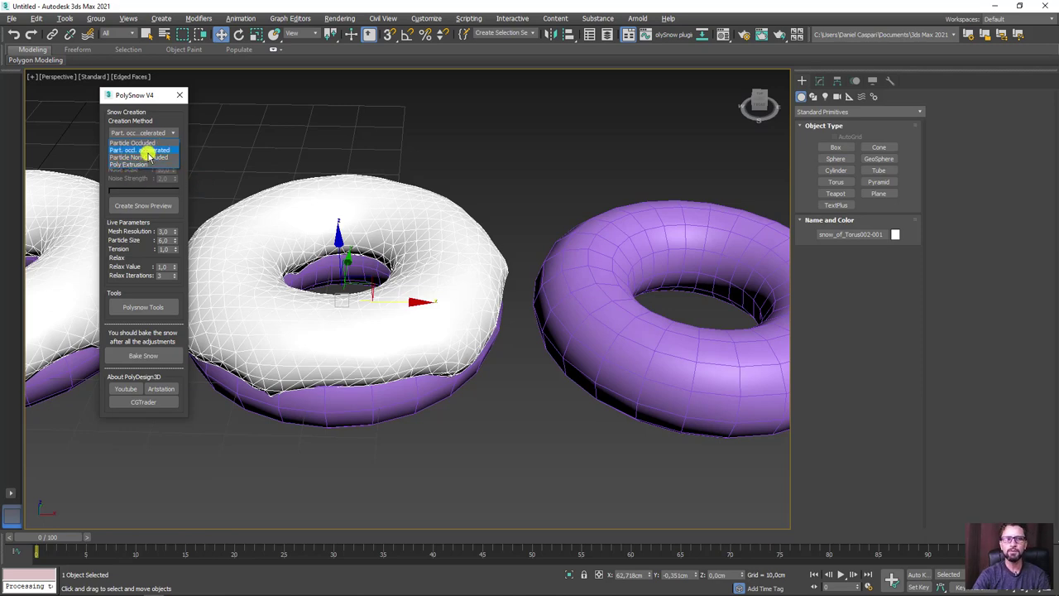
Create a Particle Non-Occluded snow preview on the third torus.
left_click(142, 157)
left_click(596, 206)
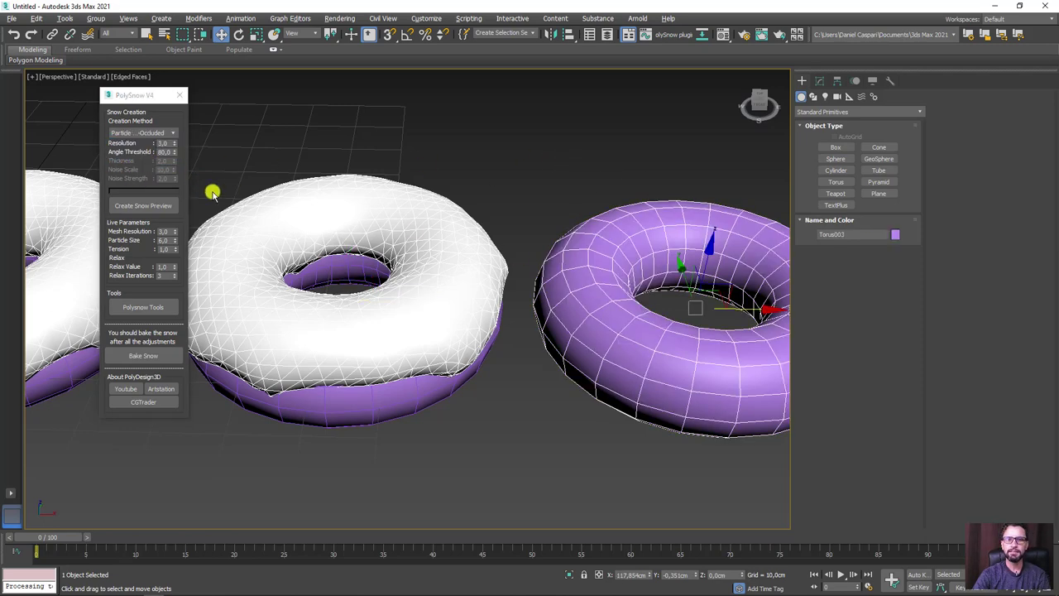
left_click(142, 206)
left_click(571, 315)
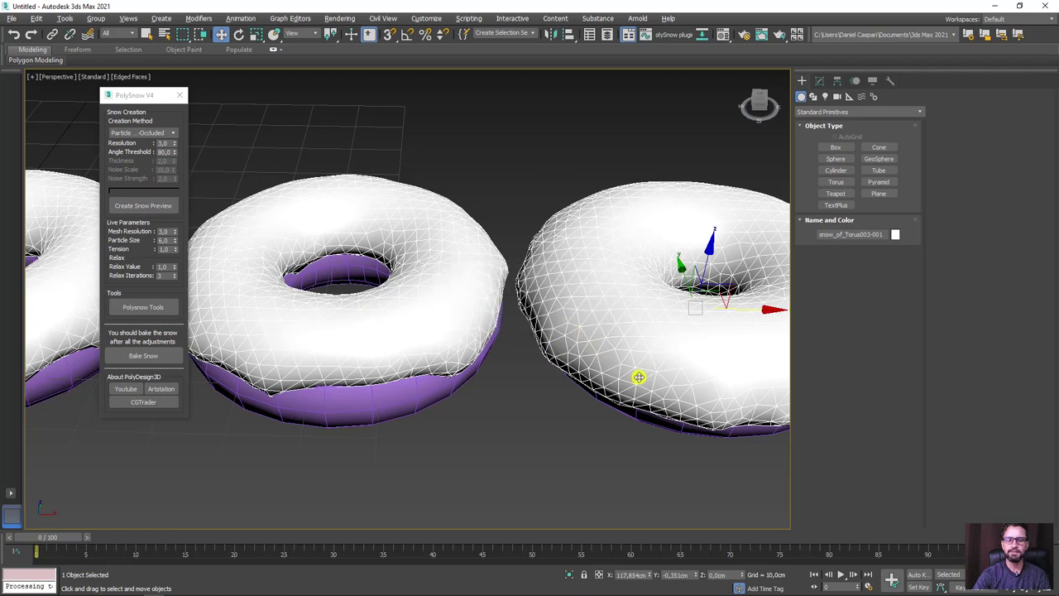
Cover the fourth torus with Poly Extrusion snow.
mouse_move(639, 377)
middle_mouse_down("alt")
mouse_move(623, 342)
mouse_move(317, 321)
middle_mouse_up("alt")
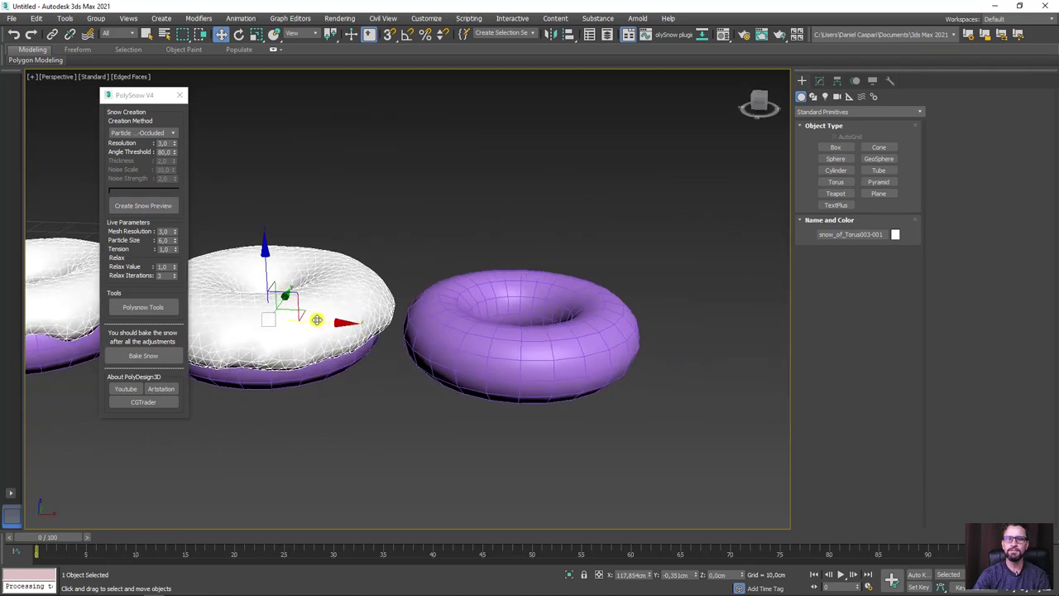
left_click(485, 298)
left_click(174, 134)
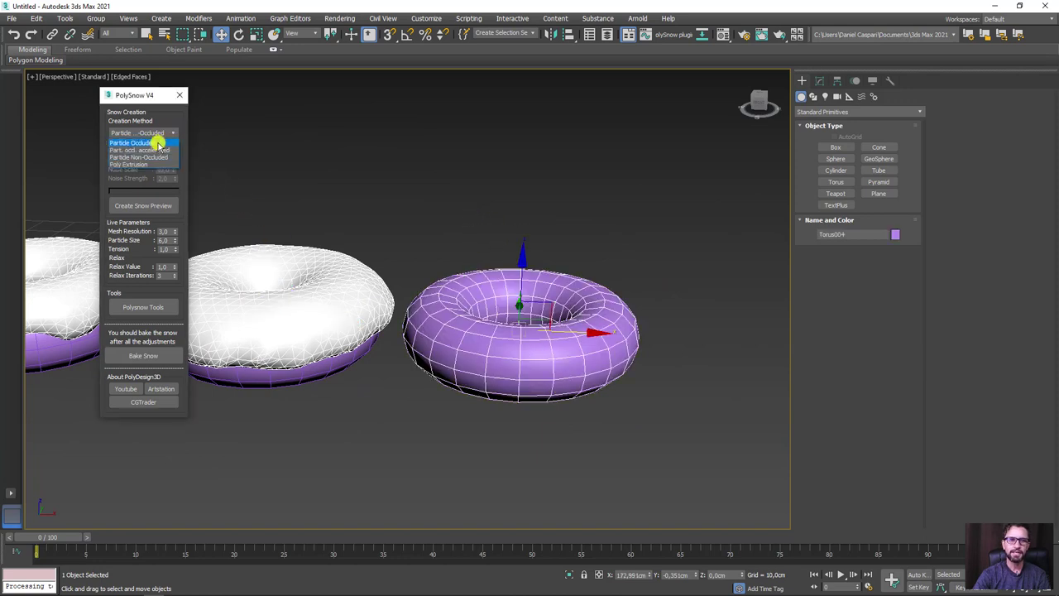
left_click(145, 162)
left_click(163, 209)
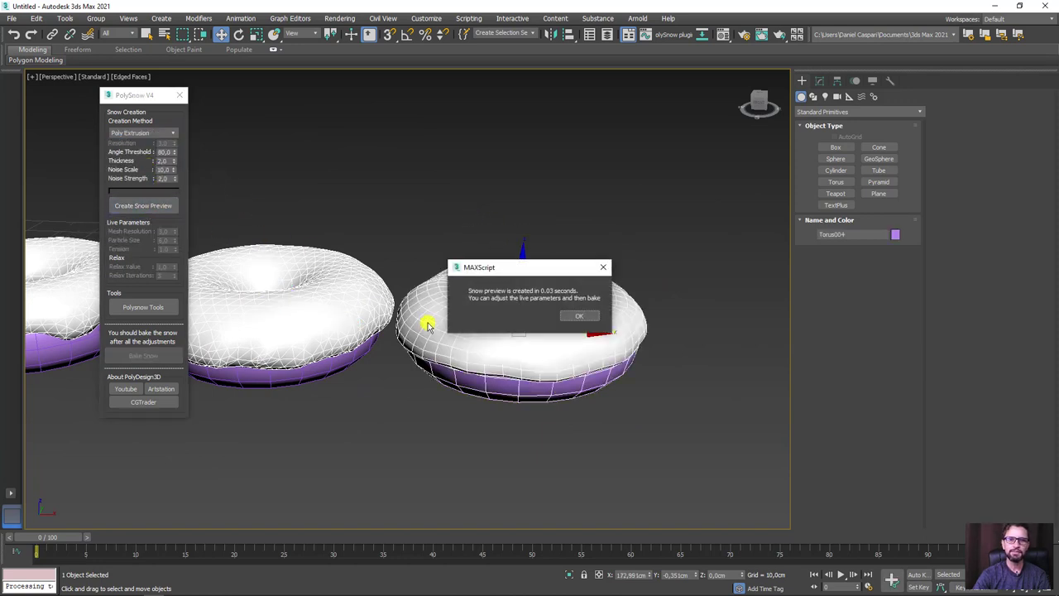
left_click(581, 318)
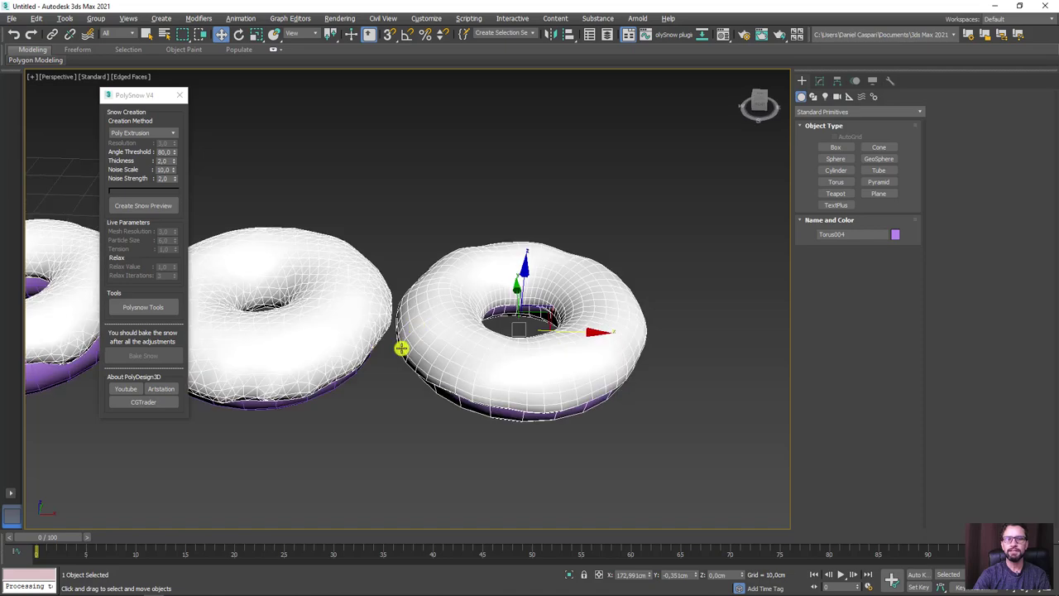
Pan and zoom along the row of snow-covered tori.
scroll(452, 340, "up", 5)
scroll(416, 392, "up", 3)
scroll(326, 287, "up", 3)
scroll(402, 206, "down", 3)
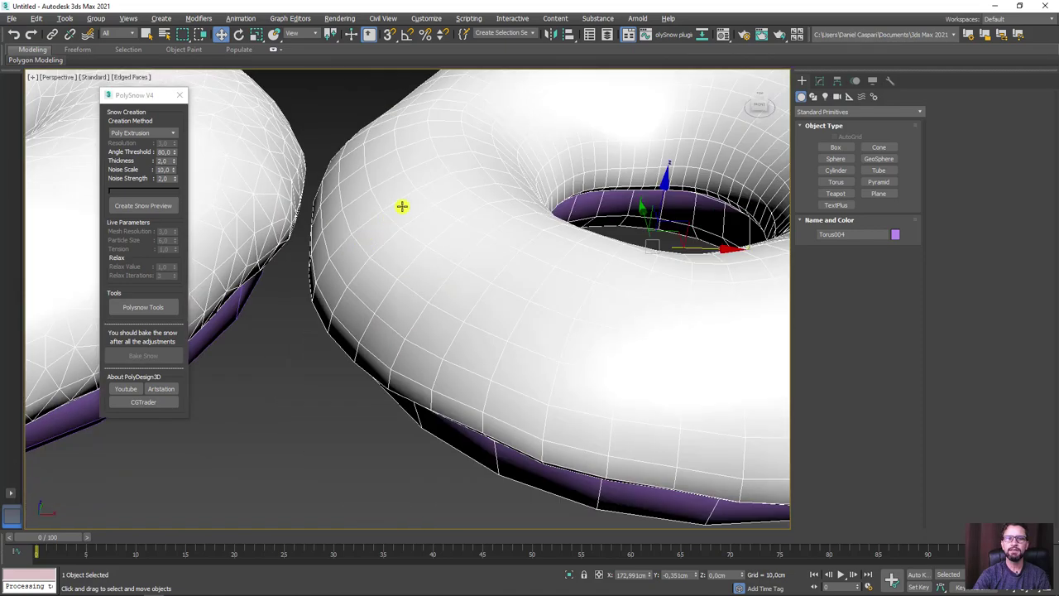
scroll(514, 260, "down", 5)
middle_click_drag(438, 307, 501, 295)
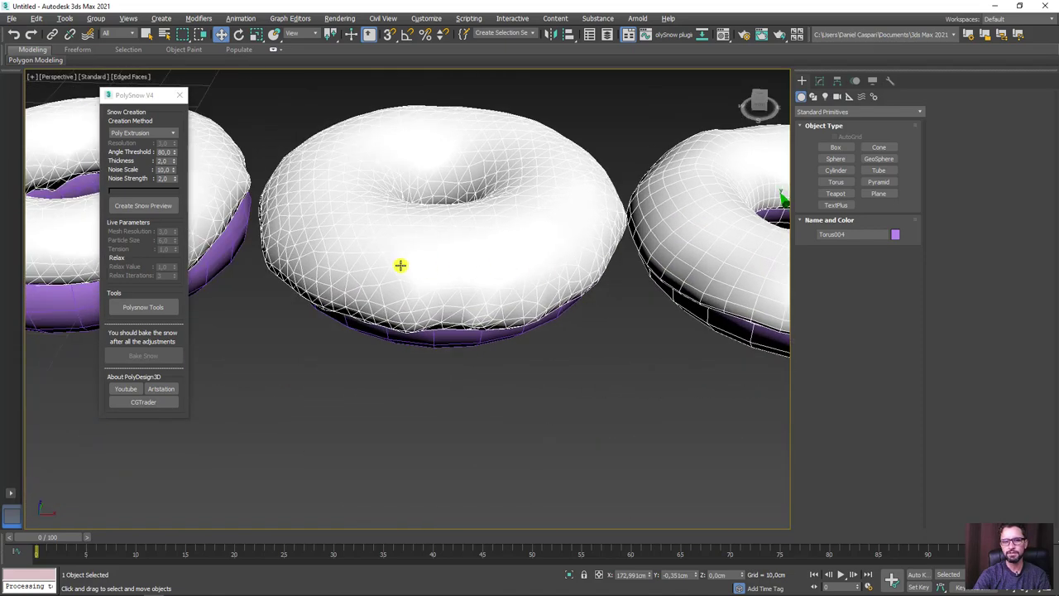
middle_click_drag(402, 265, 575, 301)
scroll(558, 326, "down", 2)
scroll(568, 323, "down", 2)
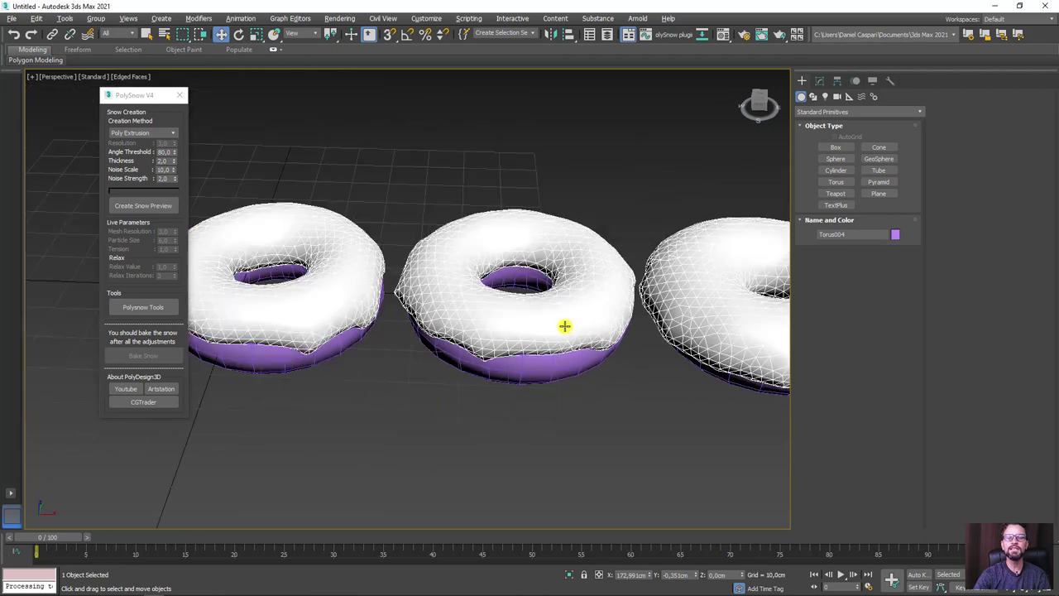
scroll(445, 336, "down", 2)
scroll(440, 331, "down", 1)
Inspect the tori with edged faces hidden, then turn the edges back on.
key("F4")
scroll(562, 376, "up", 3)
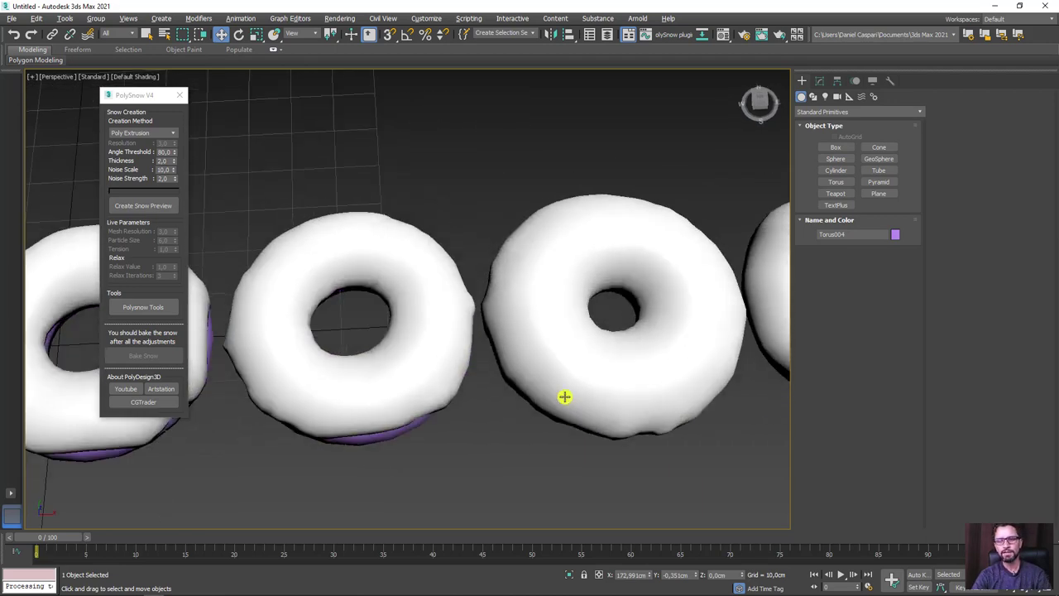
middle_click_drag(568, 397, 475, 409, "alt")
scroll(497, 406, "down", 2)
scroll(599, 407, "down", 1)
scroll(598, 418, "down", 3)
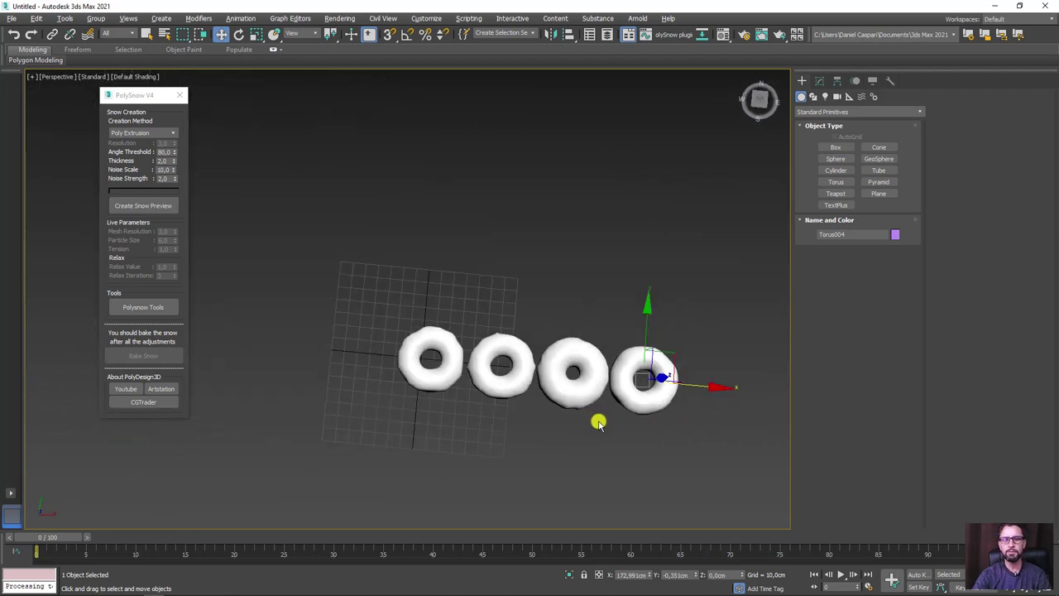
scroll(600, 415, "up", 2)
scroll(604, 411, "up", 2)
mouse_move(605, 411)
middle_mouse_down("alt")
mouse_move(603, 362)
mouse_move(551, 374)
mouse_move(587, 350)
middle_mouse_up("alt")
scroll(583, 350, "up", 3)
key("F4")
scroll(546, 351, "up", 4)
scroll(495, 350, "down", 5)
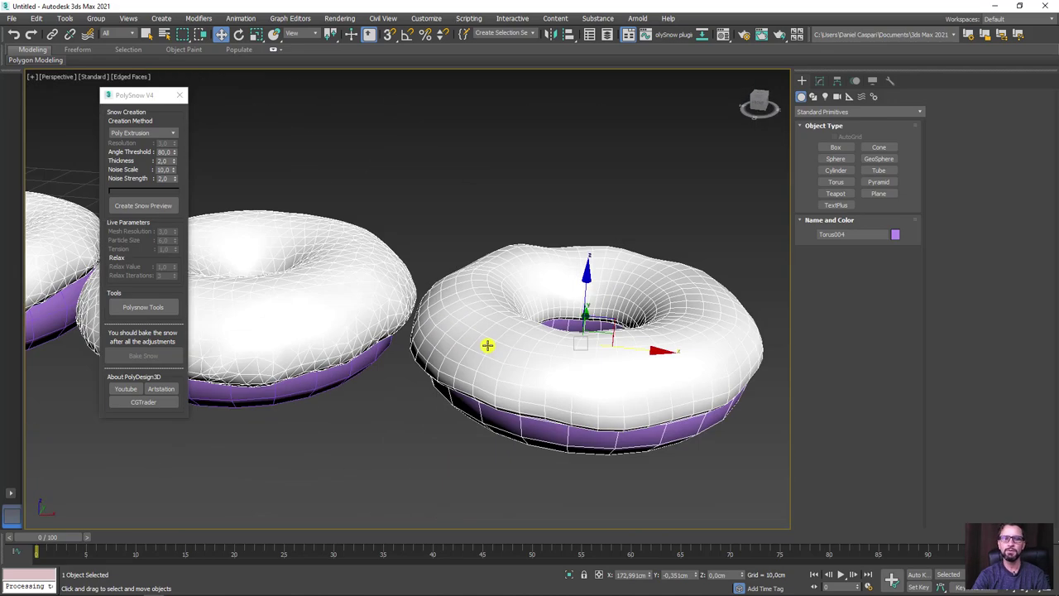
Select the extruded snow object on the fourth torus.
left_click(481, 347)
scroll(482, 346, "down", 5)
mouse_move(442, 345)
middle_mouse_down()
mouse_move(627, 331)
mouse_move(697, 291)
middle_mouse_up()
scroll(483, 299, "up", 4)
scroll(483, 298, "up", 3)
Select snow_of_Torus001-001 on the first torus and delete it.
left_click(448, 246)
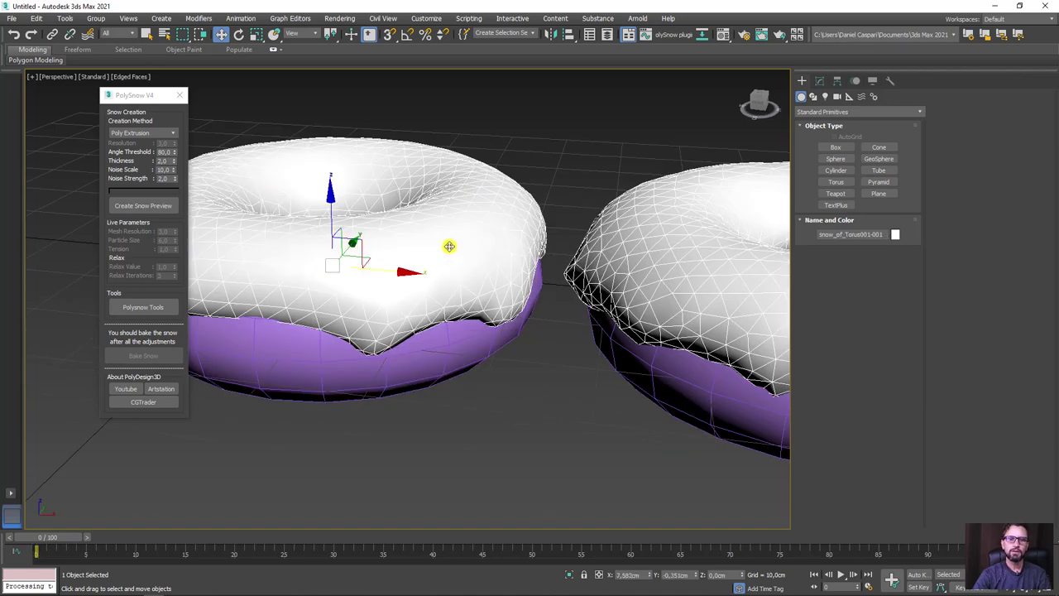
mouse_move(362, 245)
middle_mouse_down("alt")
mouse_move(370, 284)
mouse_move(227, 175)
middle_mouse_up("alt")
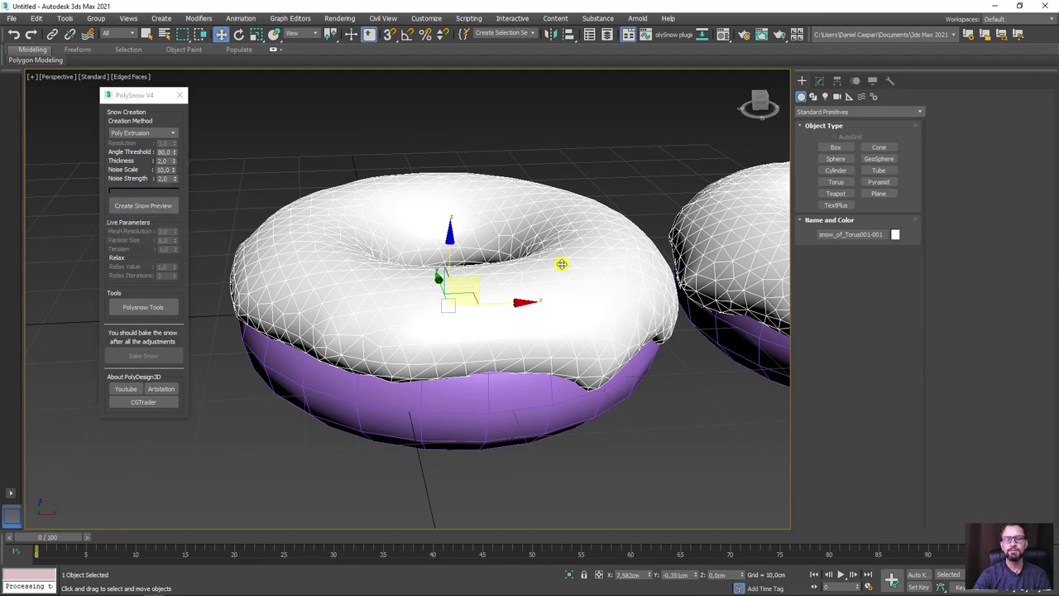
scroll(533, 296, "down", 2)
mouse_move(546, 318)
middle_mouse_down()
mouse_move(493, 307)
mouse_move(516, 217)
middle_mouse_up()
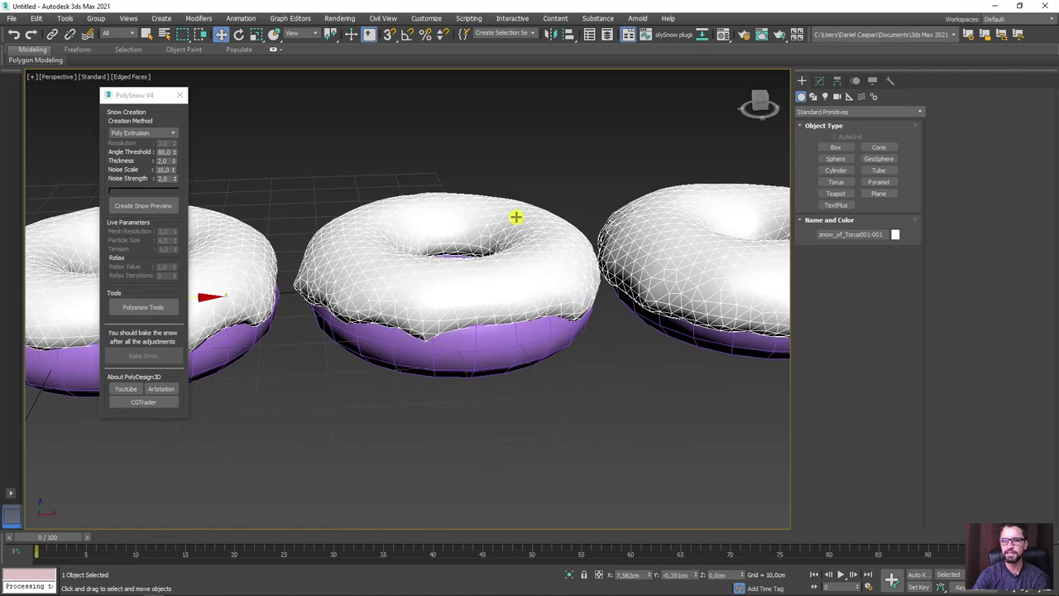
scroll(655, 237, "down", 3)
middle_click_drag(655, 236, 366, 317)
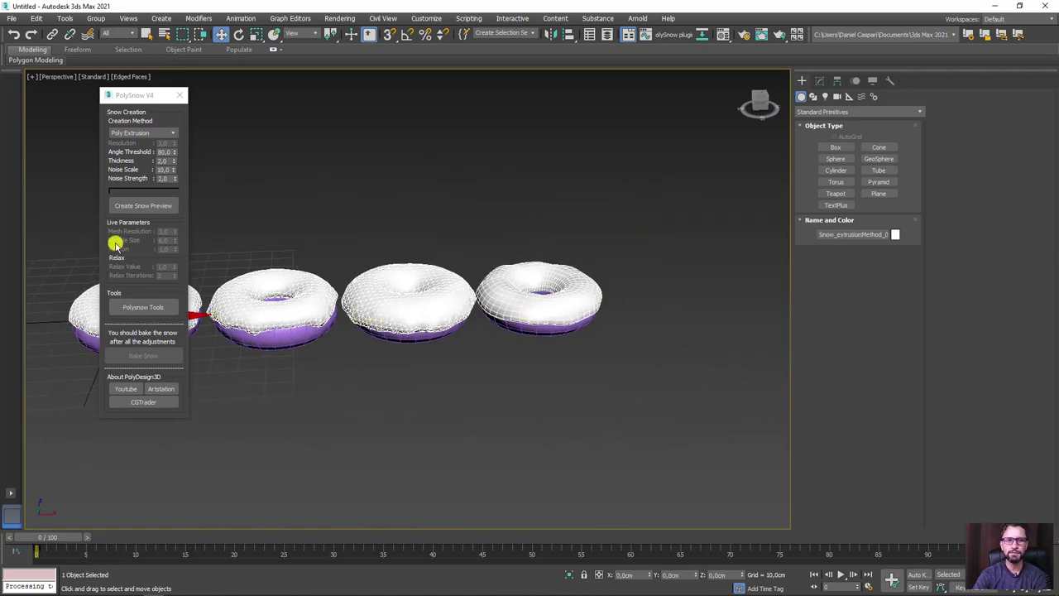
key("z")
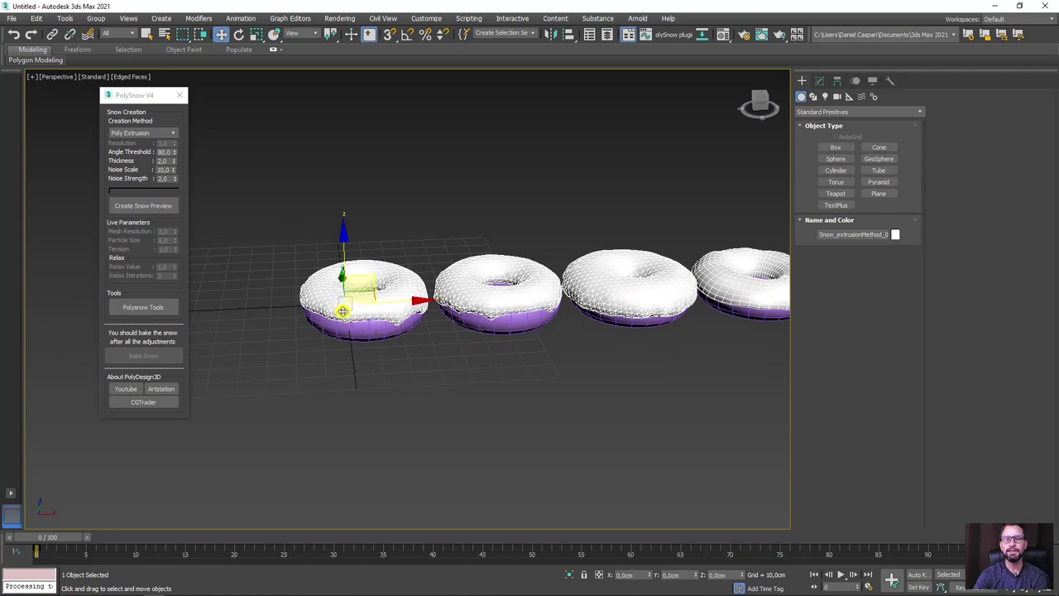
key("Delete")
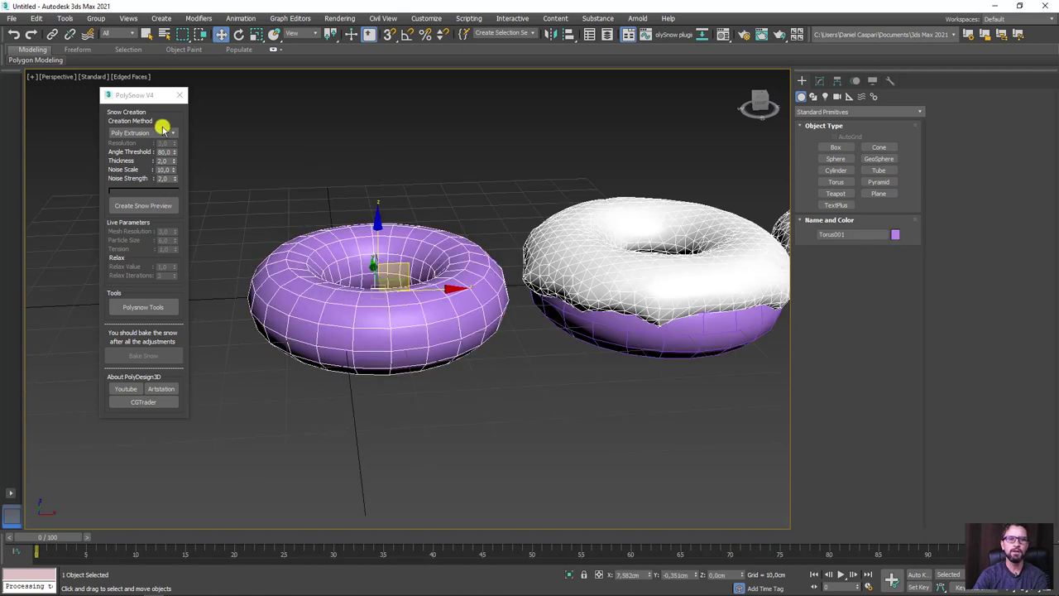
Regenerate Particle Occluded snow on the first torus and adjust its mesh resolution.
left_click(153, 132)
left_click(152, 144)
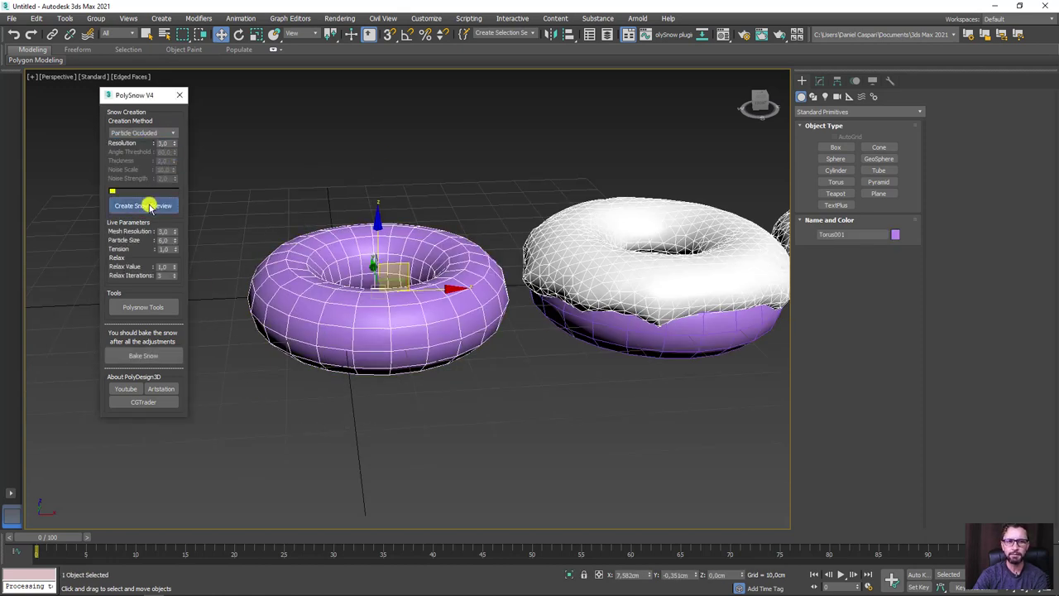
left_click(145, 205)
left_click(582, 317)
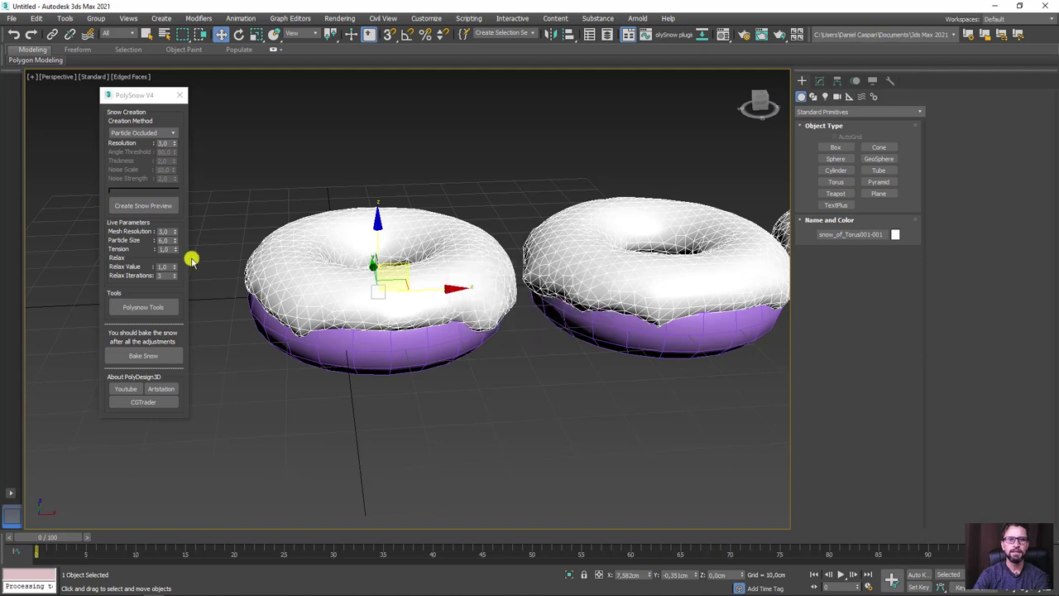
middle_click_drag(230, 253, 286, 256)
scroll(468, 263, "up", 5)
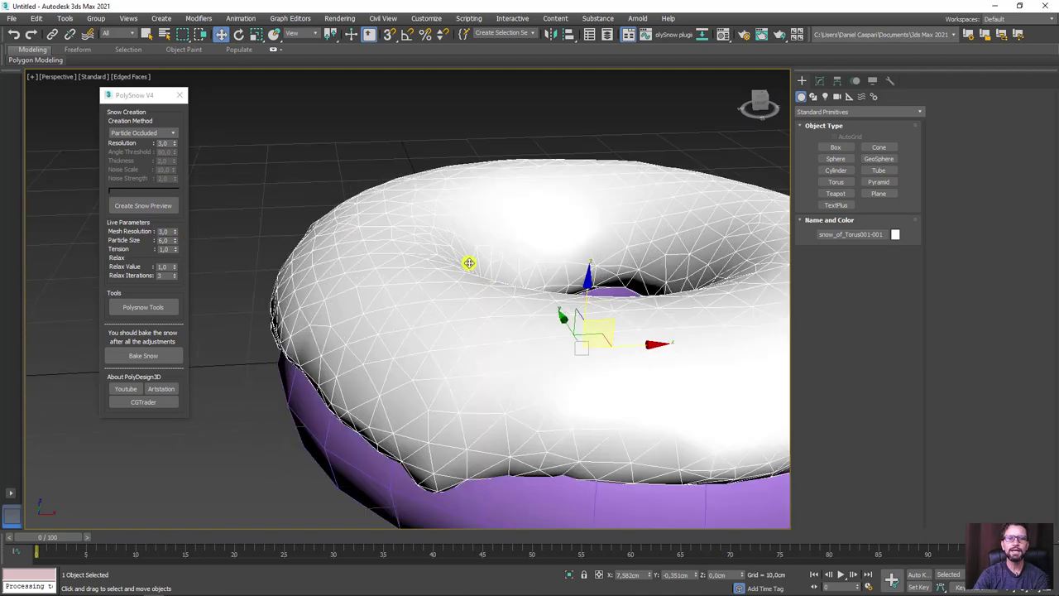
scroll(317, 239, "down", 2)
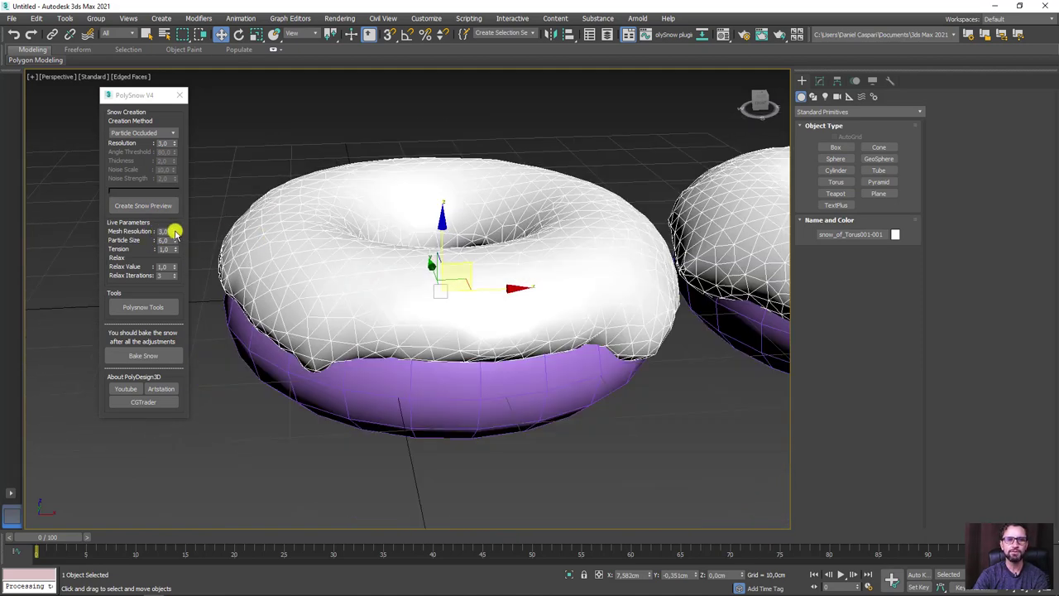
left_click_drag(174, 232, 193, 210)
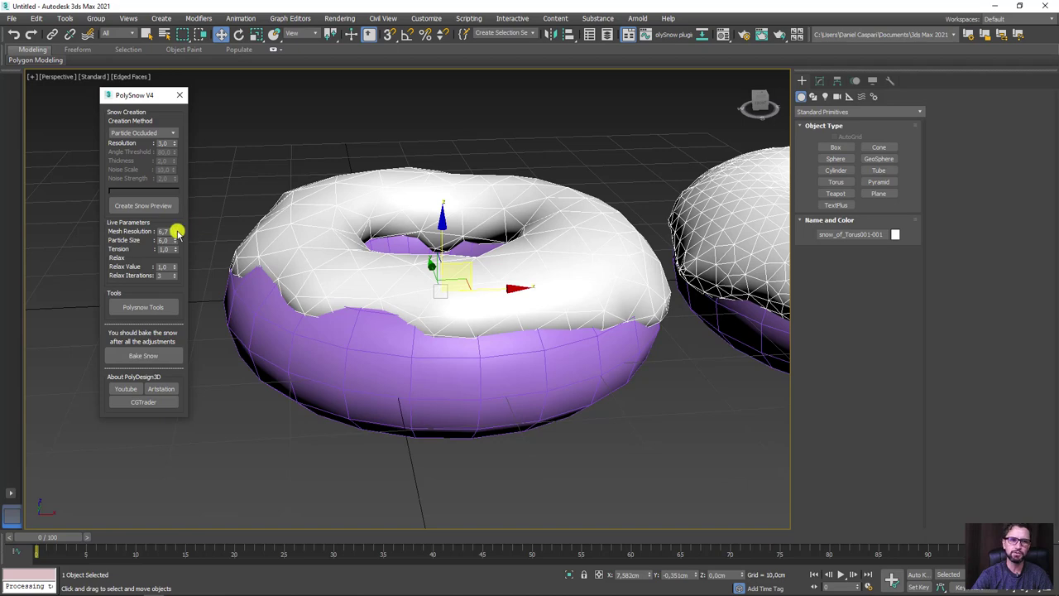
left_click_drag(178, 233, 173, 253)
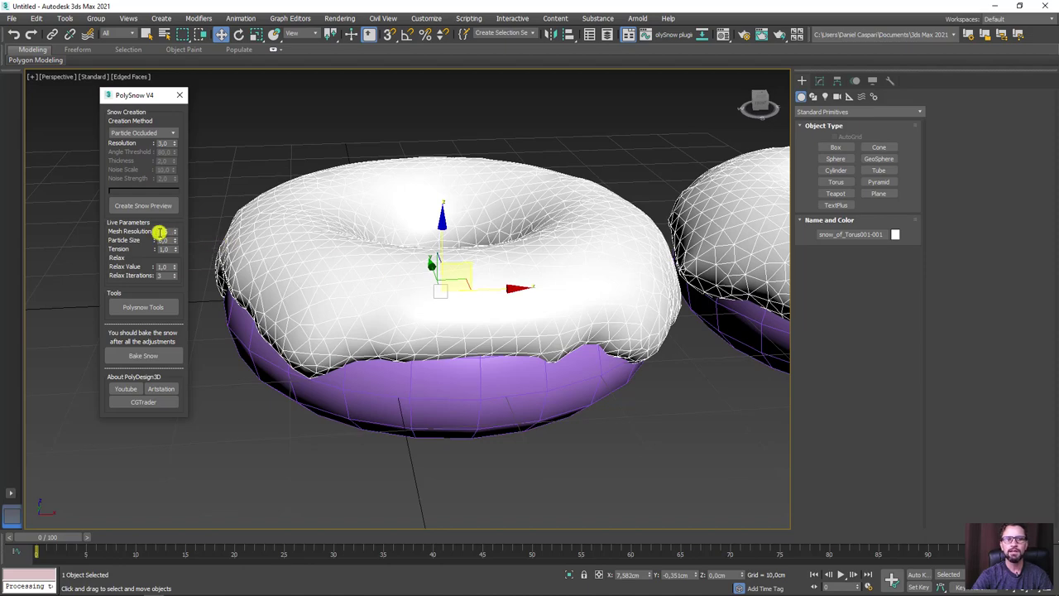
Reduce the snow's Particle Size from 6.0 to 4.9.
middle_click_drag(520, 256, 494, 298, "alt")
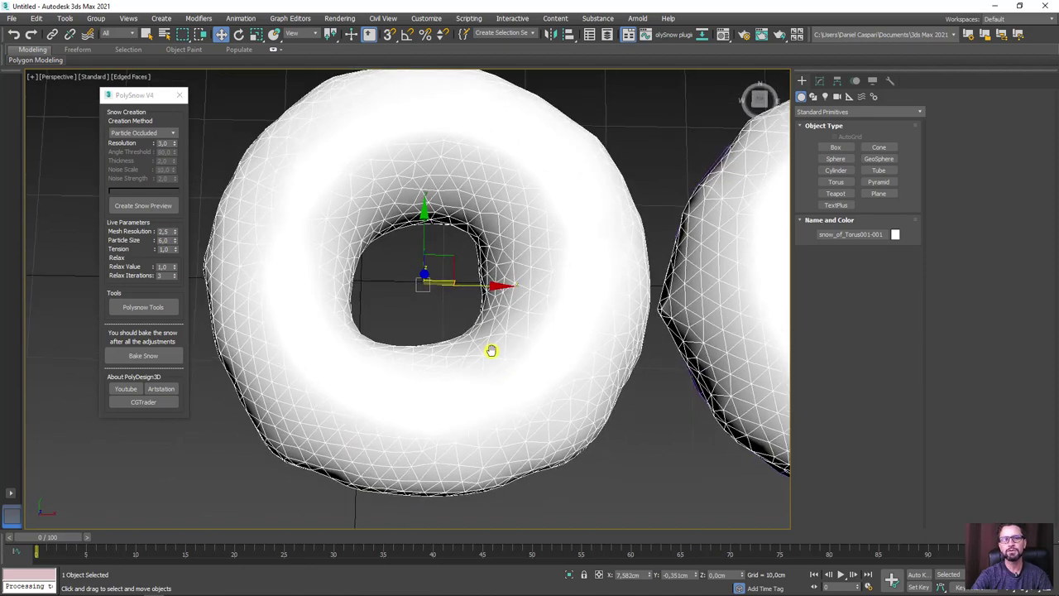
scroll(568, 276, "down", 3)
middle_click_drag(567, 277, 246, 277, "alt")
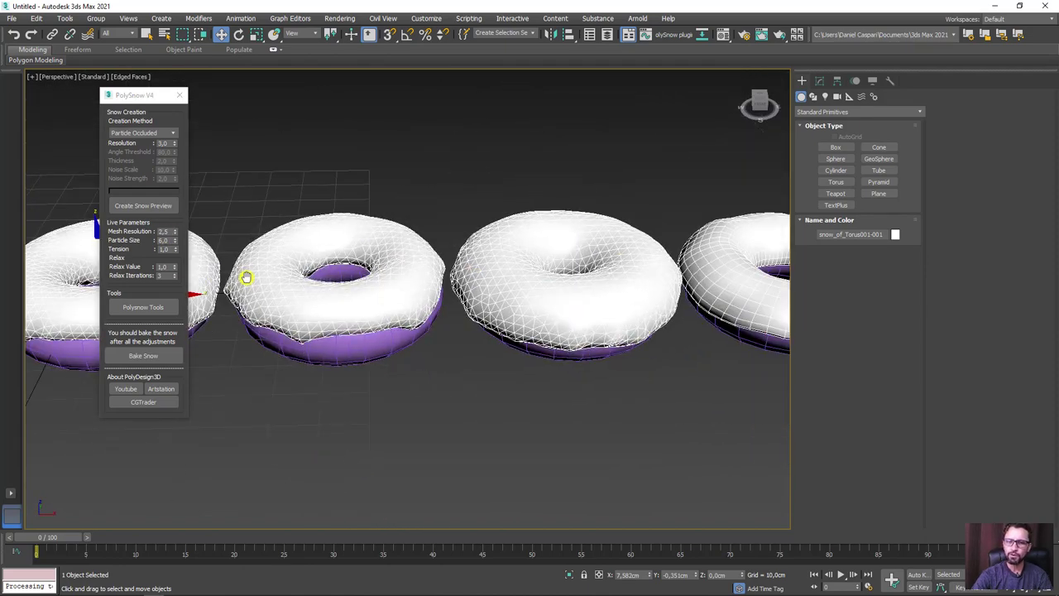
middle_click_drag(322, 333, 551, 290, "alt")
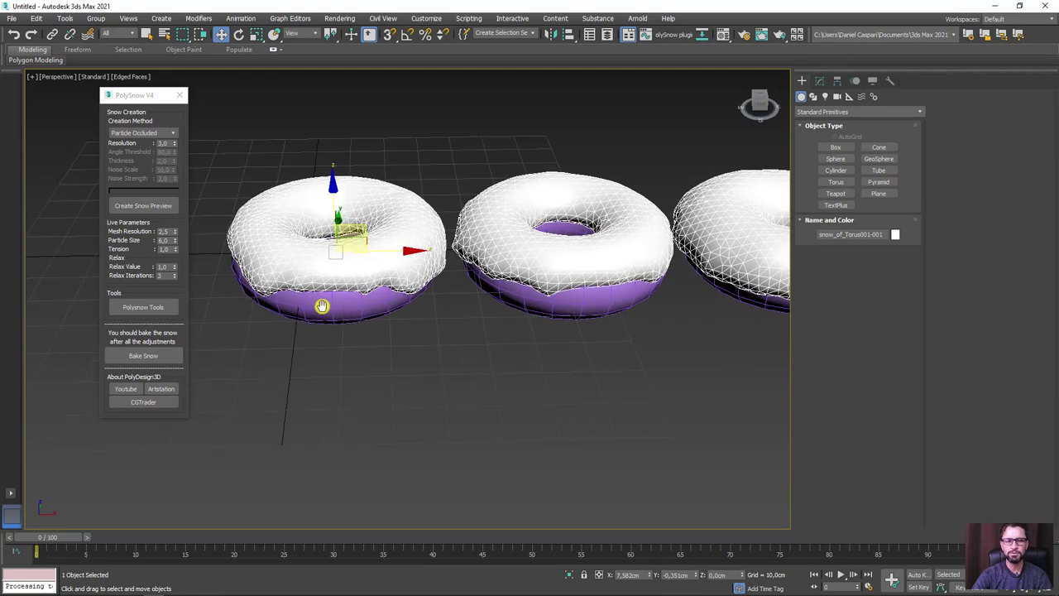
middle_click_drag(322, 307, 106, 190, "alt")
scroll(436, 232, "up", 5)
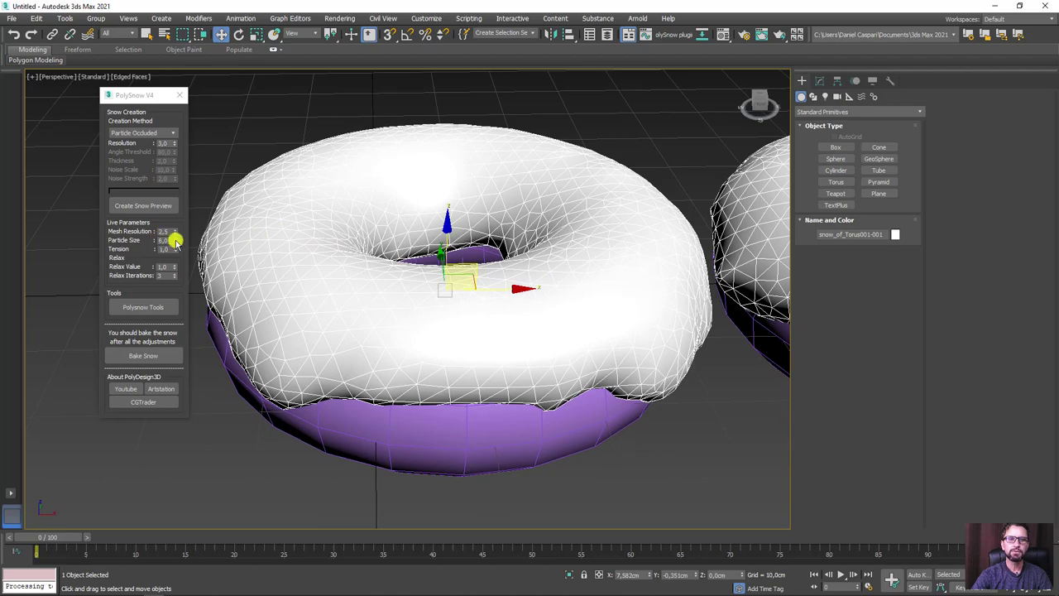
mouse_move(174, 240)
left_mouse_down()
mouse_move(201, 237)
mouse_move(178, 252)
mouse_move(187, 248)
left_mouse_up()
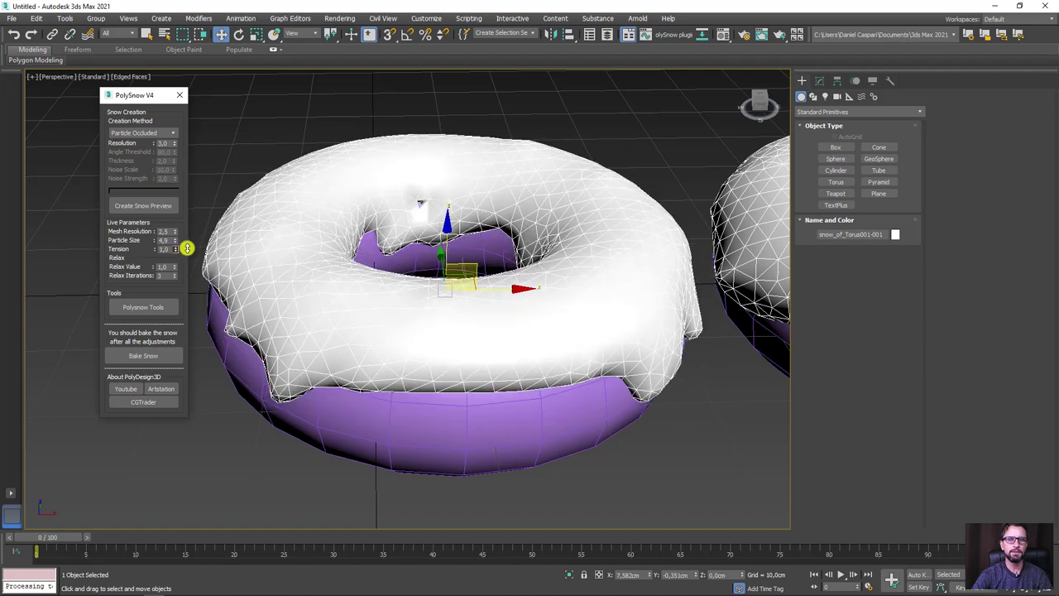
scroll(655, 270, "down", 3)
Delete the existing snow meshes from the tori.
scroll(437, 265, "down", 3)
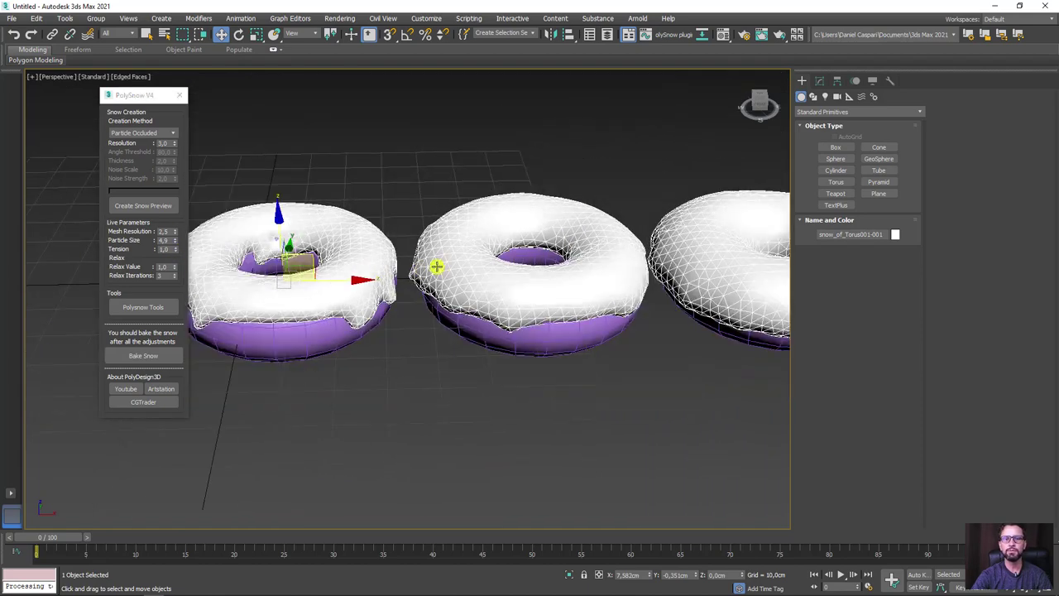
scroll(579, 284, "down", 3)
key("Delete")
left_click(555, 273)
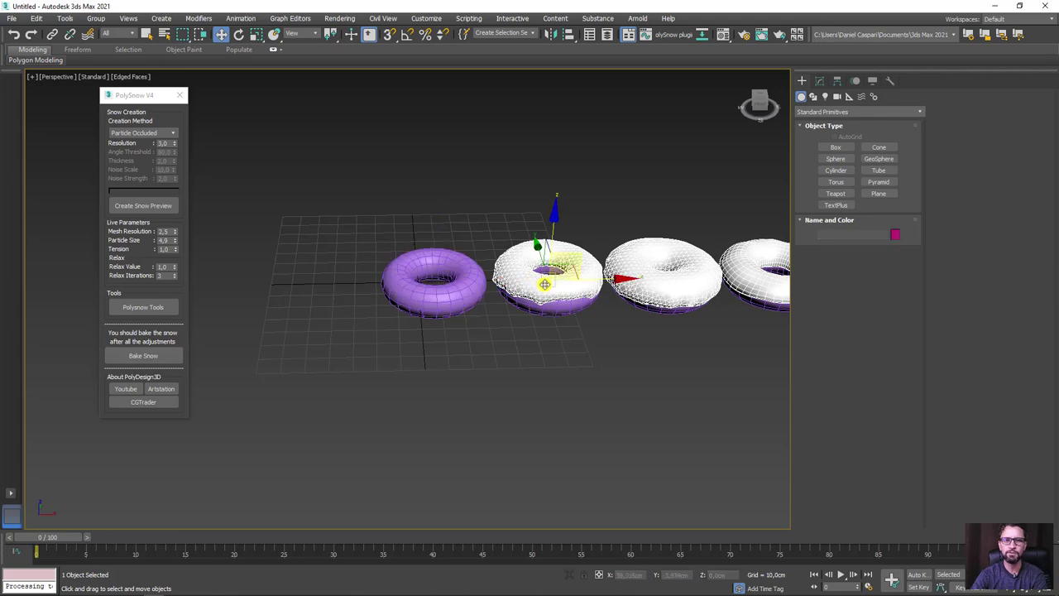
key("Delete")
left_click(638, 279)
key("Delete")
key("Delete")
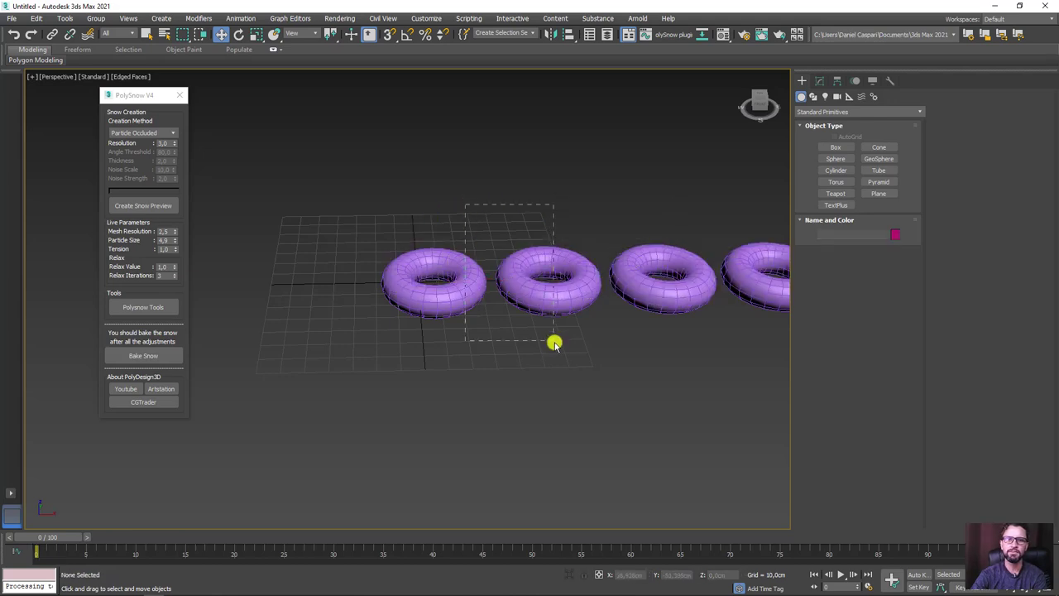
Generate new snow caps on the first two tori together.
left_click_drag(553, 343, 554, 341)
scroll(534, 307, "up", 3)
scroll(421, 309, "up", 2)
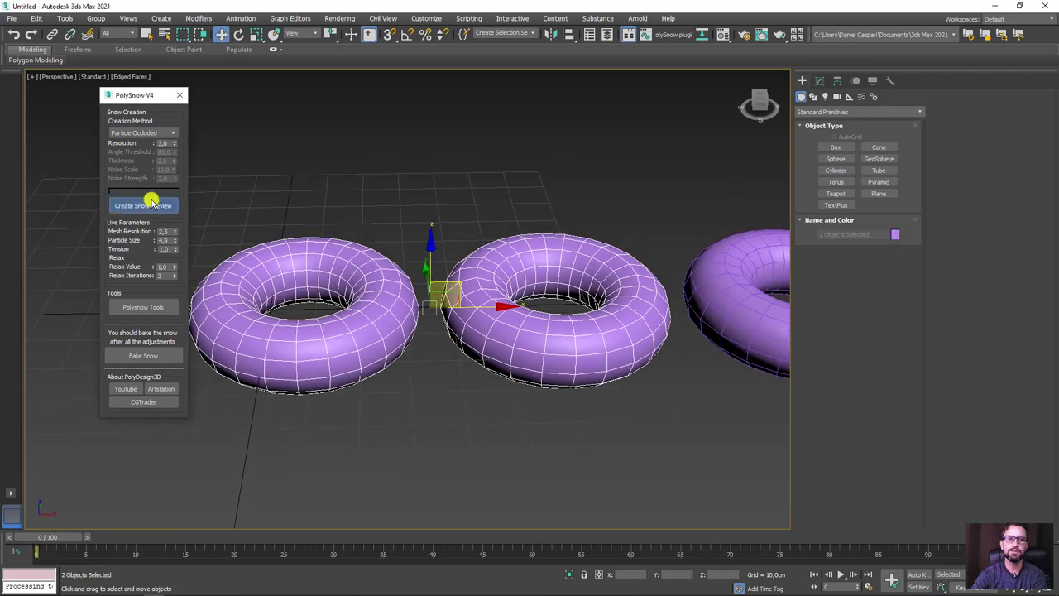
left_click(152, 201)
left_click(575, 316)
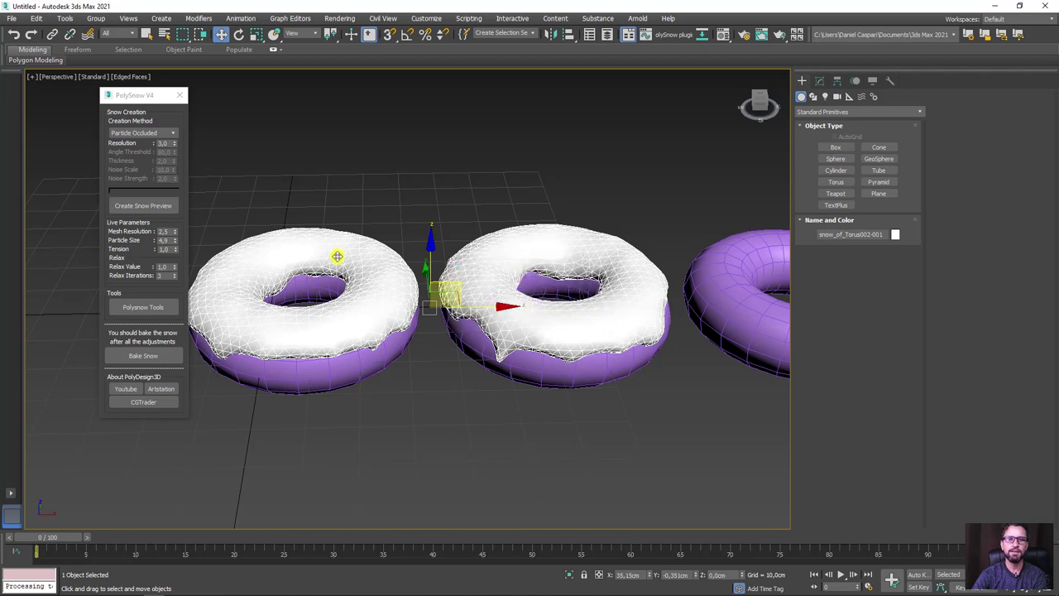
scroll(293, 220, "up", 1)
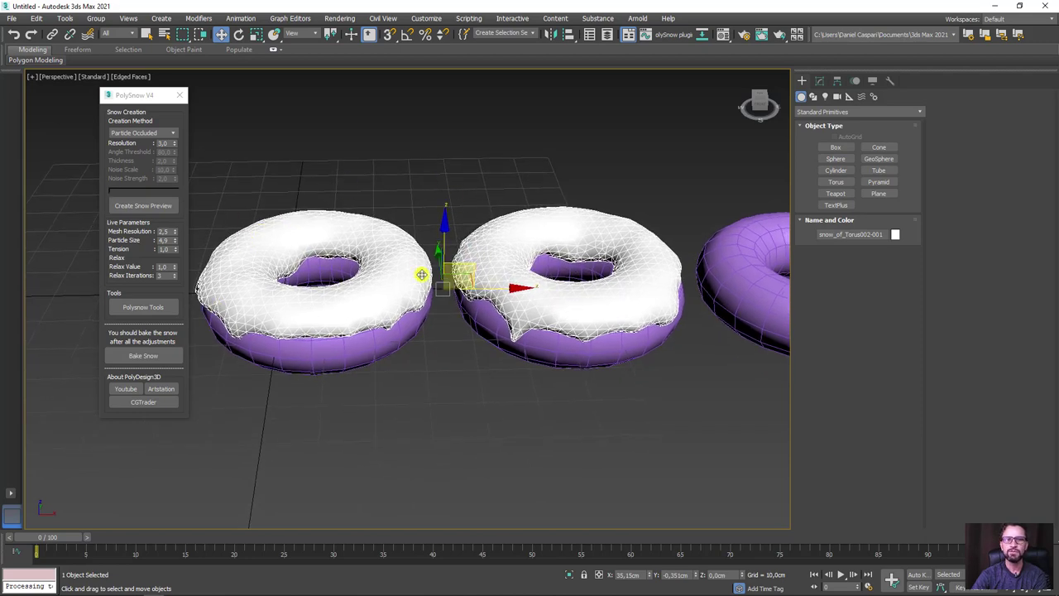
scroll(409, 282, "up", 1)
scroll(316, 269, "up", 3)
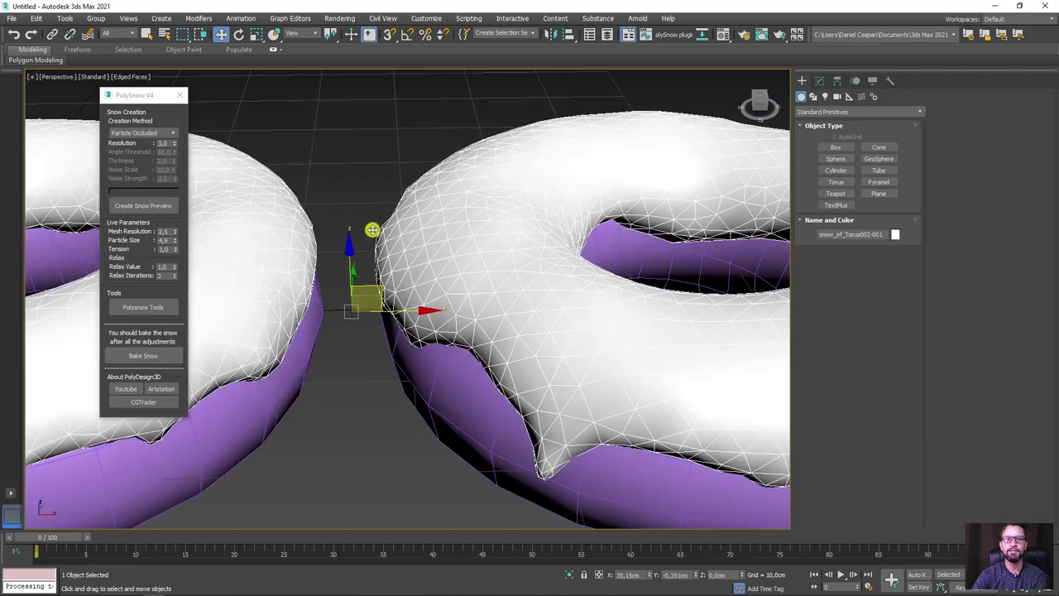
scroll(347, 257, "down", 3)
scroll(466, 236, "down", 1)
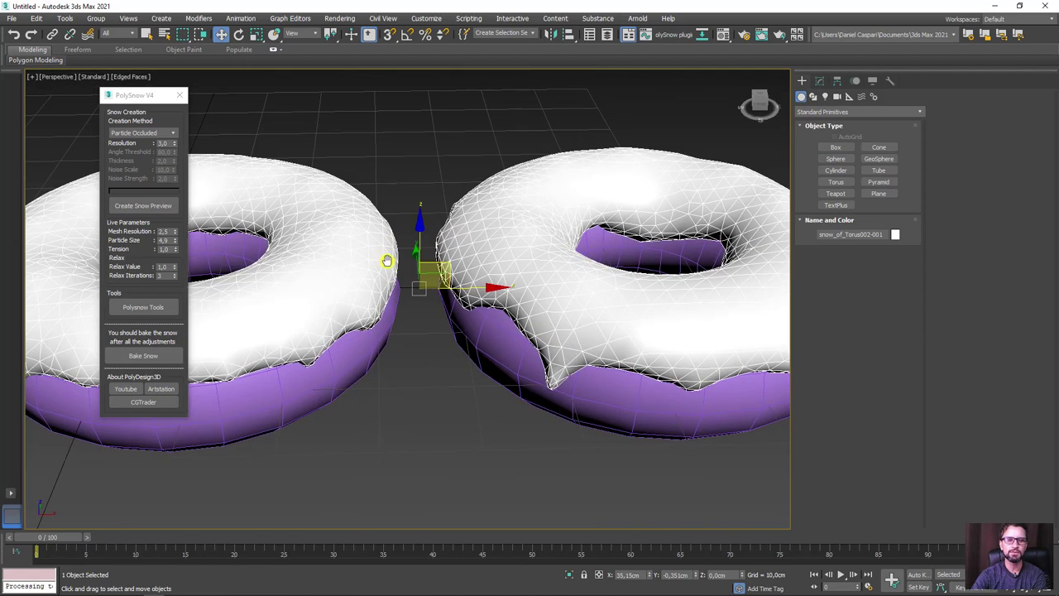
Paint a Snow Paint mound bridging the gap between the two tori.
left_click(140, 307)
middle_click_drag(355, 319, 434, 258)
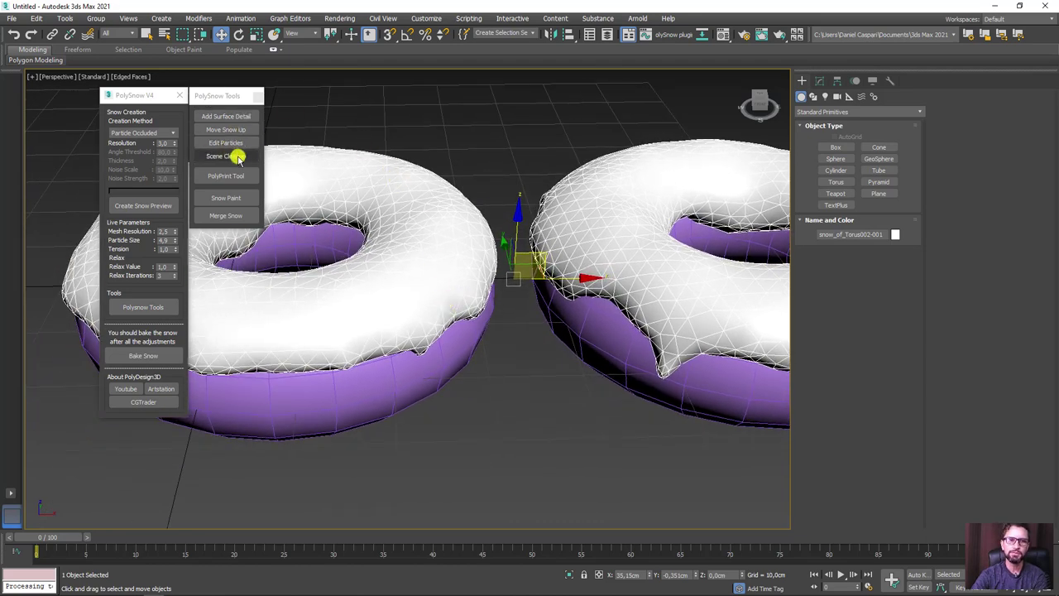
left_click(227, 199)
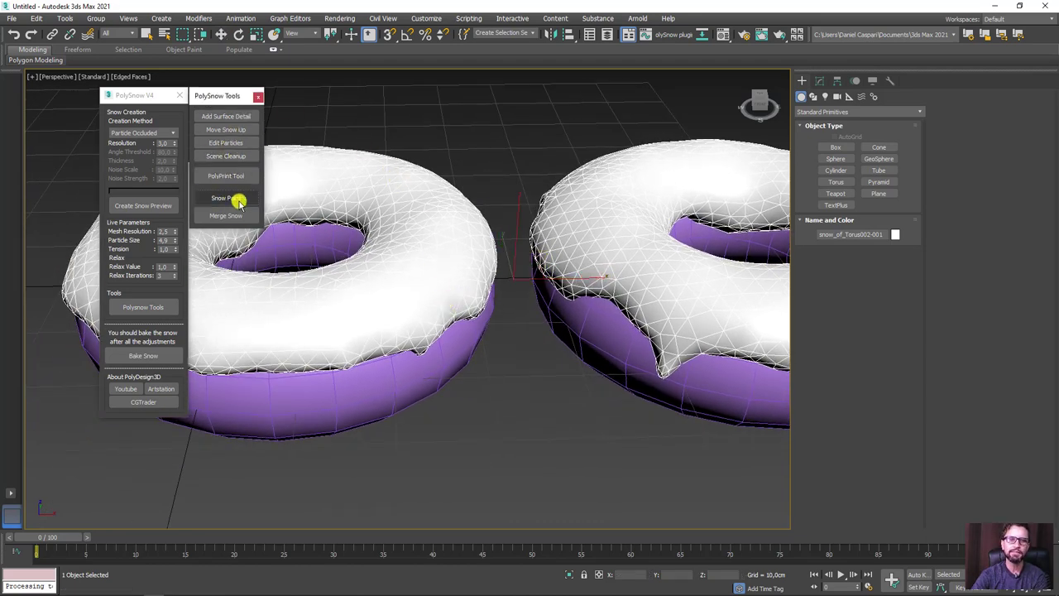
scroll(513, 226, "up", 2)
scroll(480, 240, "up", 1)
mouse_move(445, 255)
left_mouse_down()
mouse_move(446, 276)
mouse_move(454, 255)
mouse_move(442, 208)
mouse_move(615, 267)
mouse_move(601, 244)
mouse_move(652, 239)
mouse_move(402, 243)
mouse_move(355, 314)
mouse_move(597, 273)
mouse_move(646, 314)
mouse_move(456, 284)
mouse_move(449, 173)
mouse_move(406, 135)
left_mouse_up()
mouse_move(407, 135)
middle_mouse_down("alt")
mouse_move(416, 204)
mouse_move(464, 194)
mouse_move(437, 244)
mouse_move(387, 270)
middle_mouse_up("alt")
mouse_move(473, 255)
middle_mouse_down("alt")
mouse_move(440, 371)
mouse_move(514, 264)
mouse_move(513, 227)
mouse_move(489, 205)
mouse_move(439, 220)
mouse_move(368, 196)
middle_mouse_up("alt")
scroll(489, 205, "down", 5)
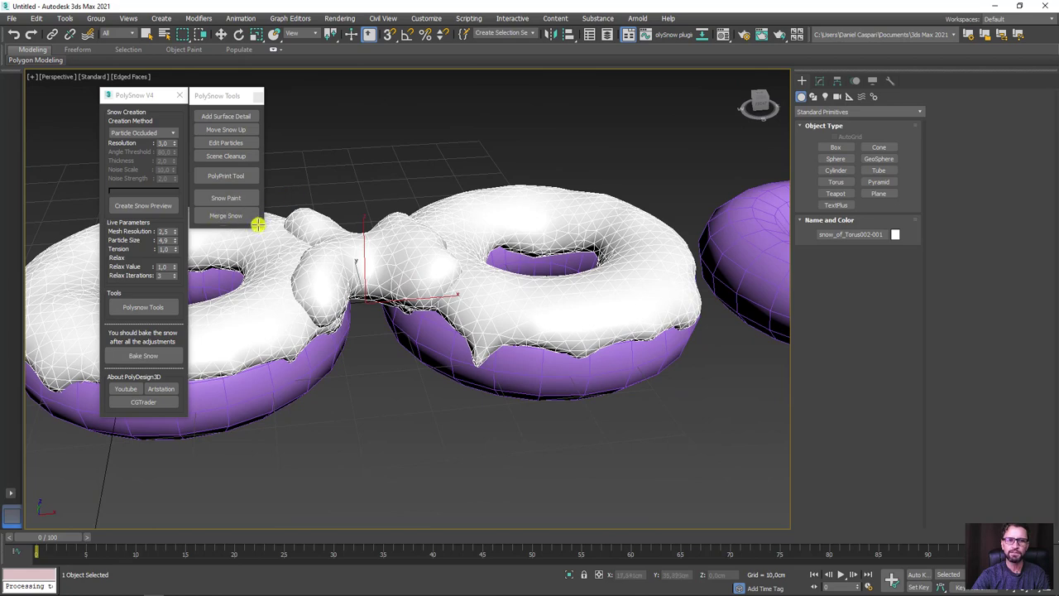
scroll(372, 234, "up", 3)
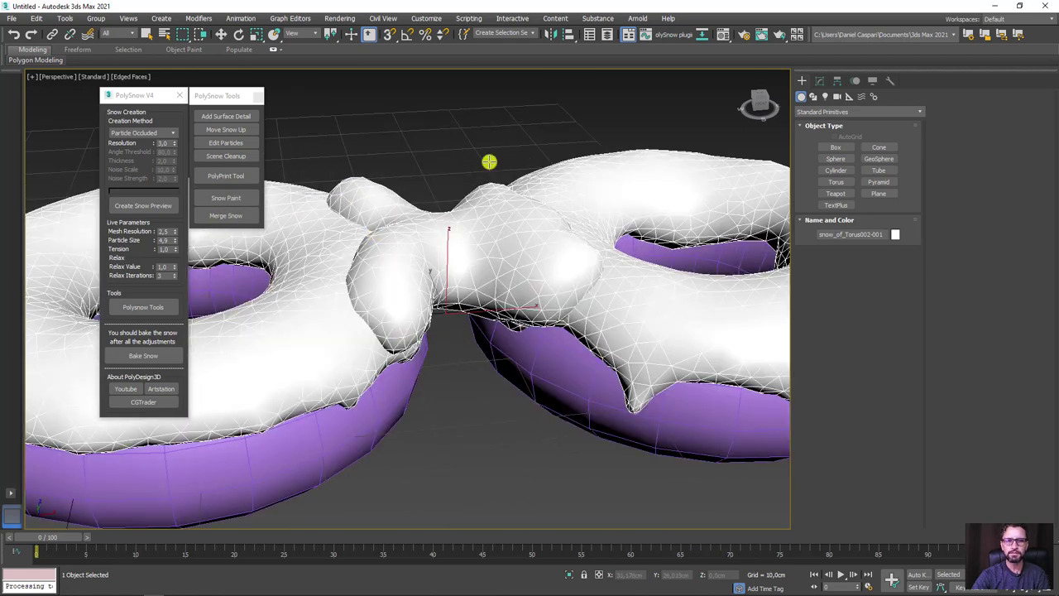
middle_click_drag(495, 144, 492, 183, "alt")
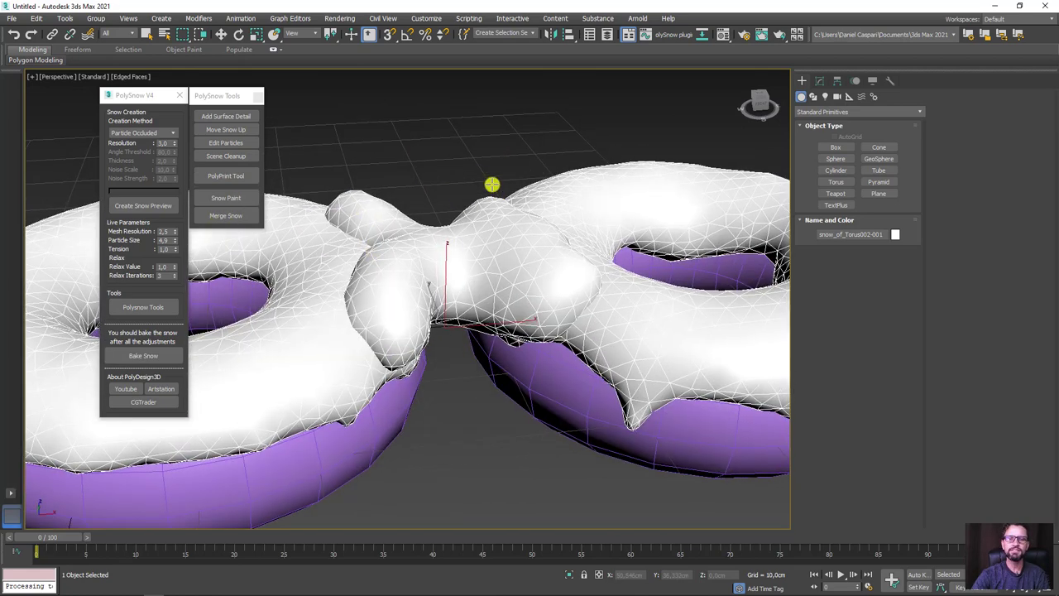
Lift the painted customsnow001 off the tori and set it back down.
key("w")
left_click(444, 131)
scroll(499, 209, "down", 3)
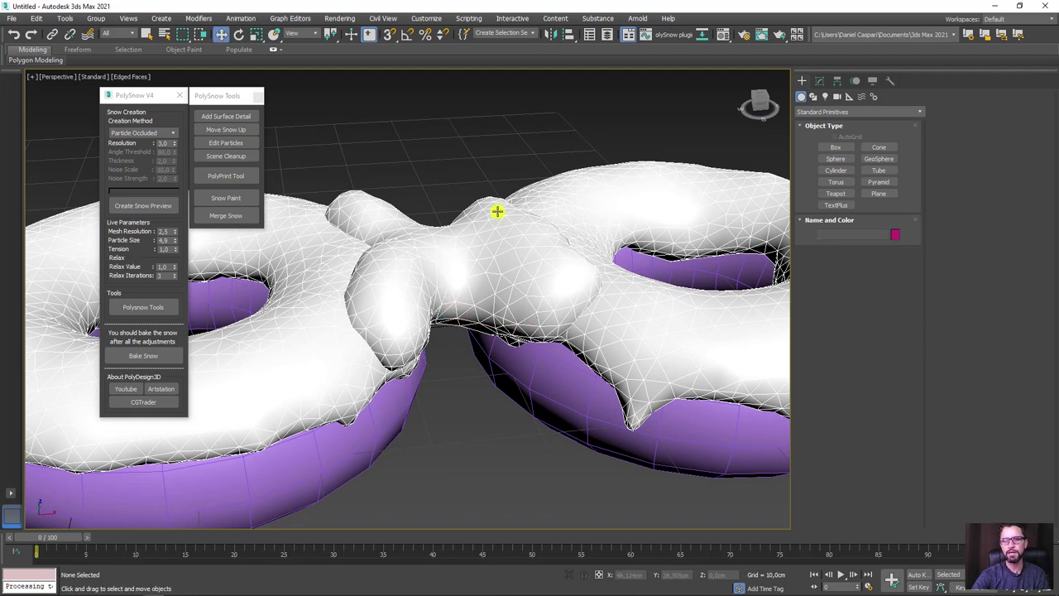
left_click(472, 267)
scroll(472, 267, "down", 3)
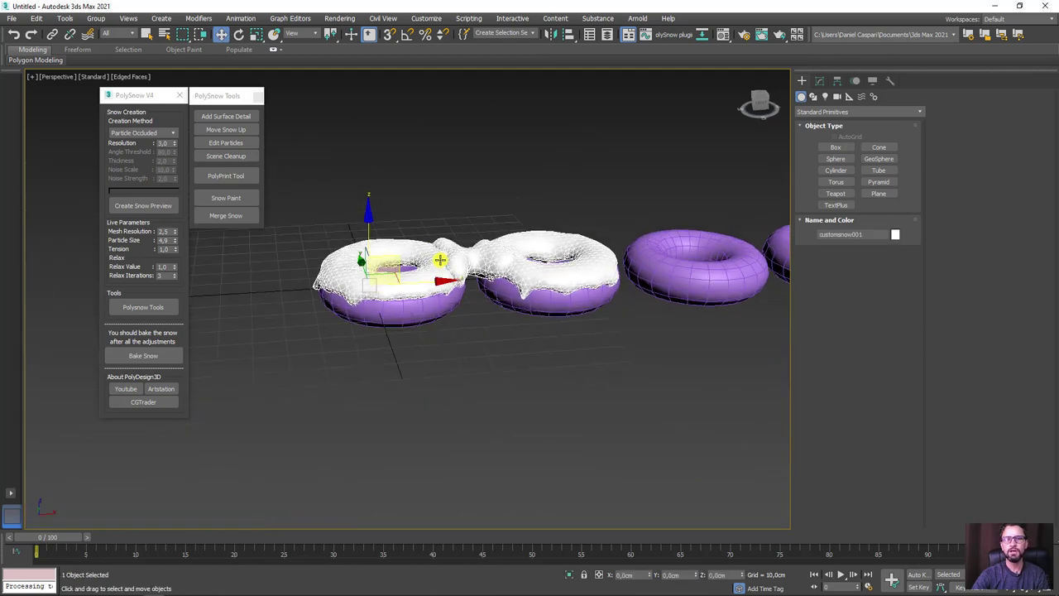
mouse_move(369, 224)
left_mouse_down()
mouse_move(366, 163)
mouse_move(570, 253)
left_mouse_up()
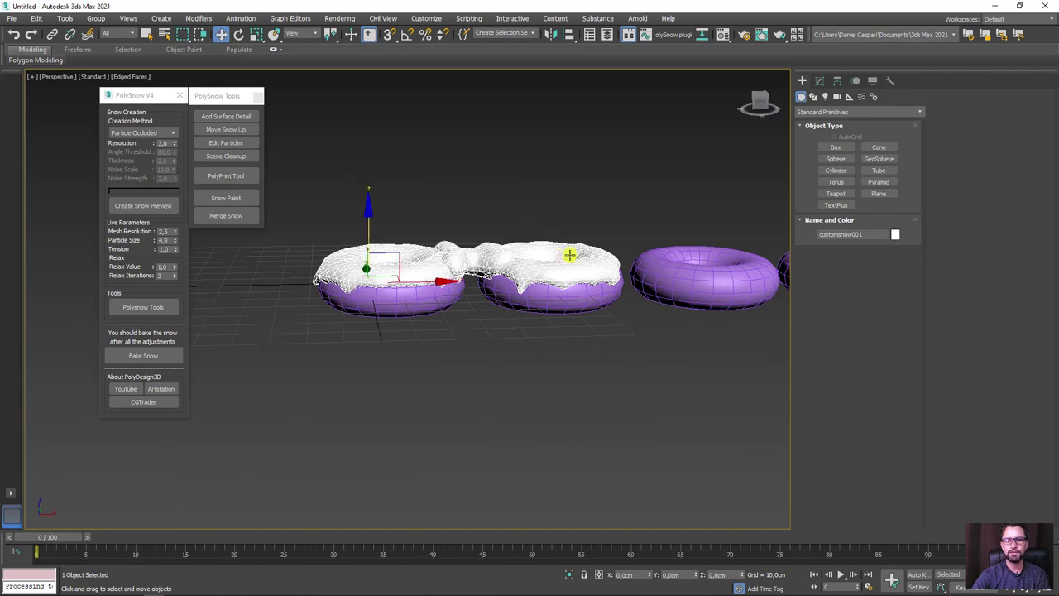
middle_click_drag(570, 254, 504, 260, "alt")
Select snow_of_Torus002-001 together with customsnow001.
scroll(523, 267, "up", 3)
scroll(523, 267, "up", 3)
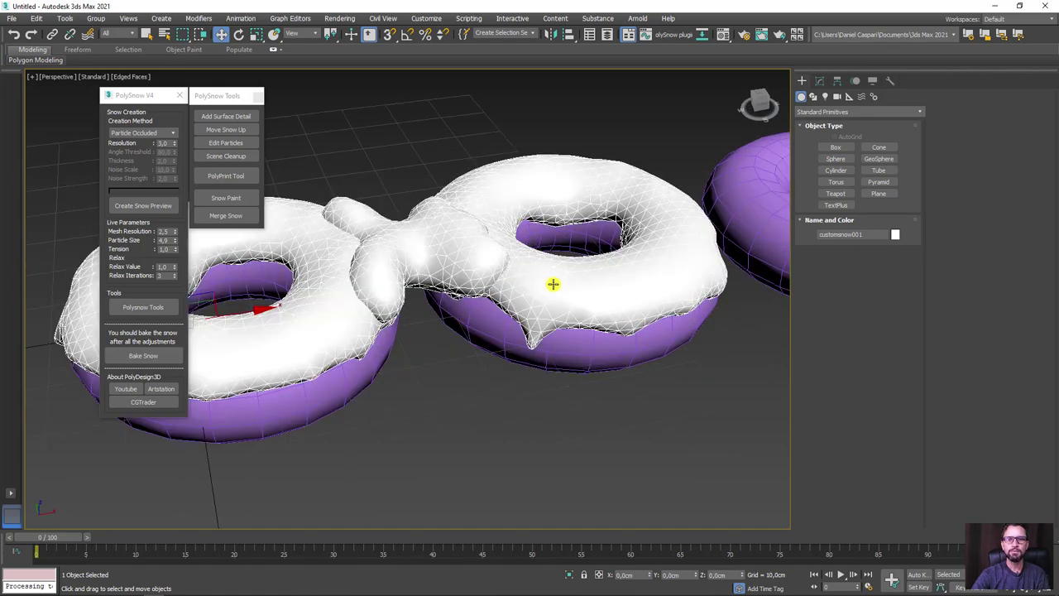
left_click(549, 285)
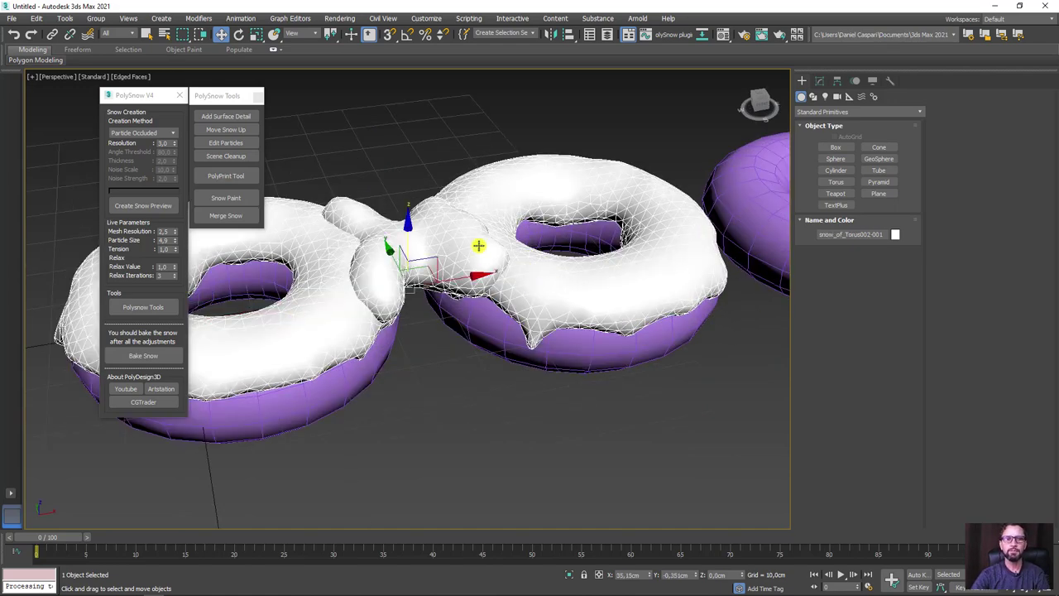
left_click(478, 245, "ctrl")
scroll(479, 245, "down", 3)
mouse_move(479, 246)
middle_mouse_down("alt")
mouse_move(393, 108)
mouse_move(339, 219)
middle_mouse_up("alt")
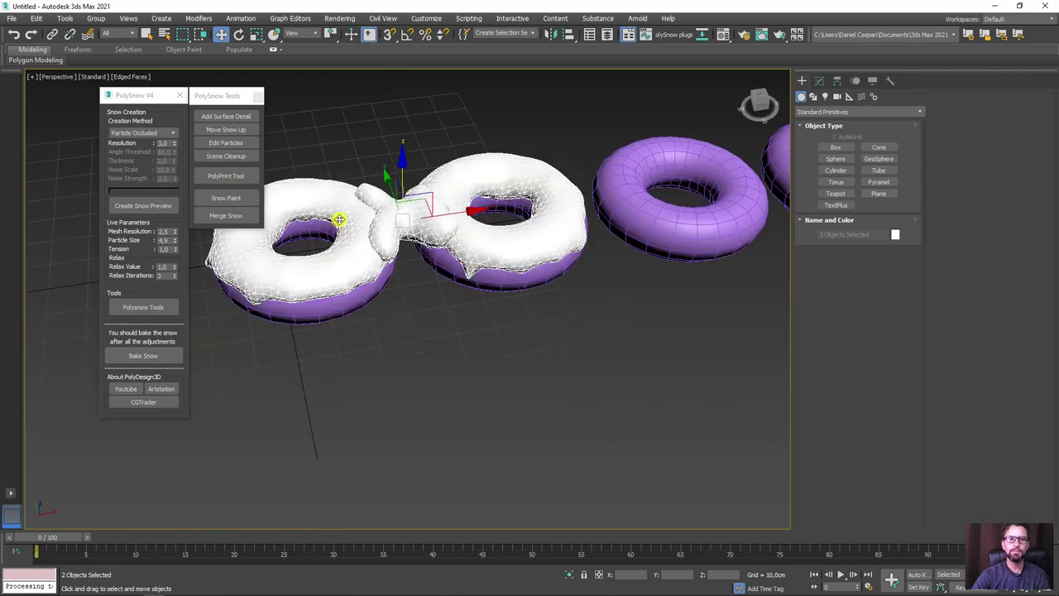
left_click(234, 215)
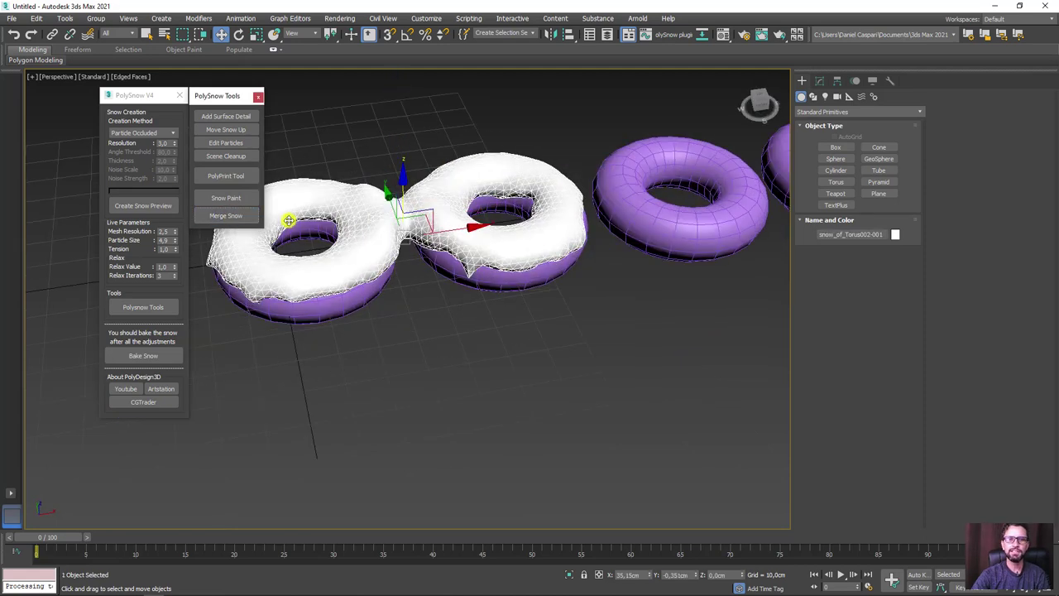
mouse_move(431, 238)
middle_mouse_down("alt")
mouse_move(430, 371)
mouse_move(404, 223)
middle_mouse_up("alt")
scroll(405, 224, "up", 5)
mouse_move(475, 243)
middle_mouse_down("alt")
mouse_move(406, 239)
mouse_move(494, 251)
mouse_move(488, 260)
mouse_move(549, 318)
middle_mouse_up("alt")
scroll(472, 257, "down", 5)
left_click_drag(222, 103, 219, 101)
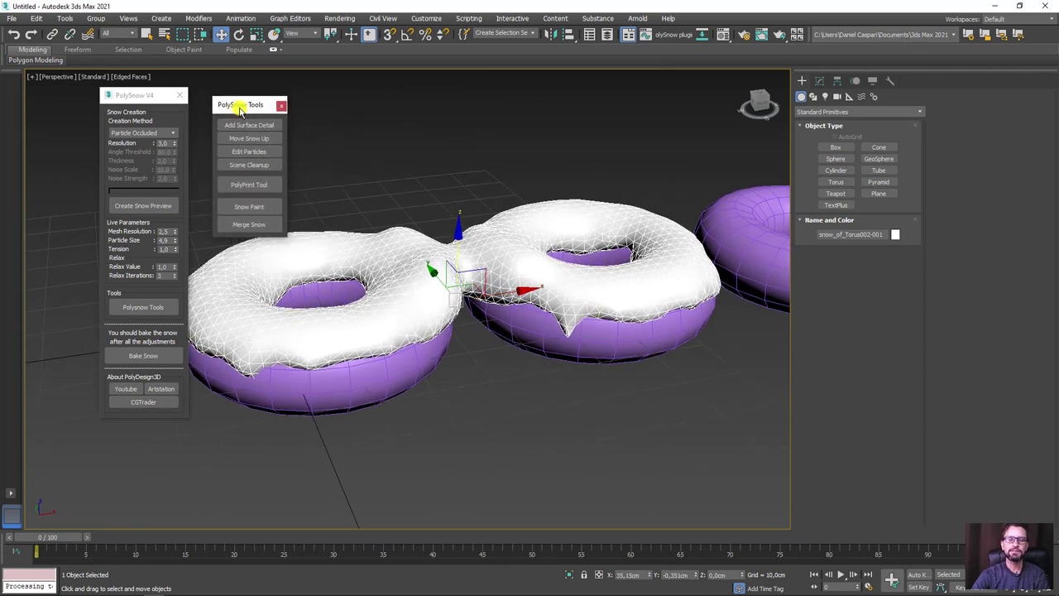
mouse_move(455, 174)
middle_mouse_down("alt")
mouse_move(452, 203)
mouse_move(452, 189)
mouse_move(303, 160)
mouse_move(413, 141)
middle_mouse_up("alt")
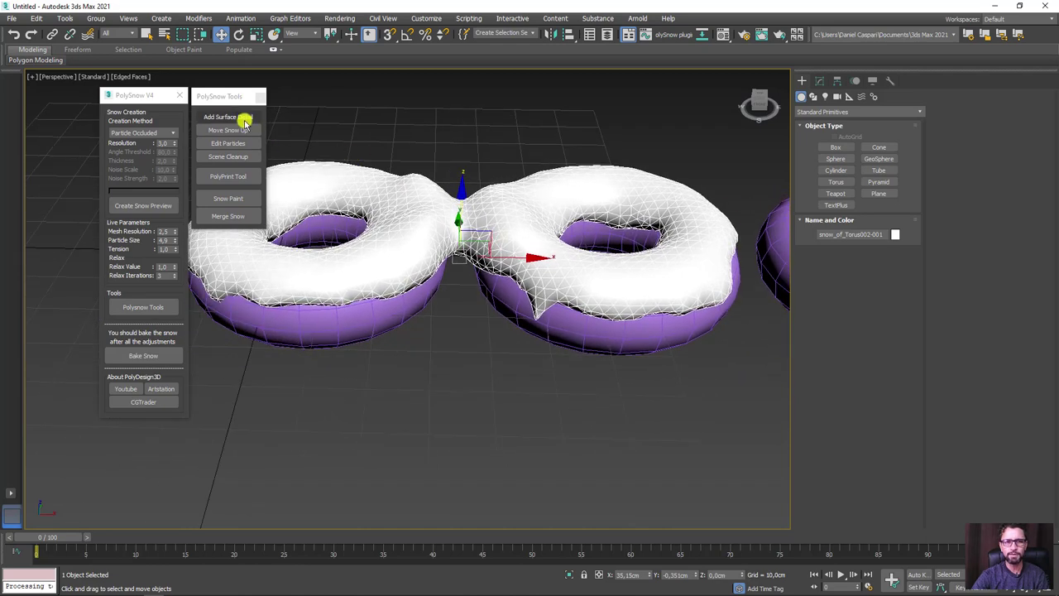
scroll(331, 167, "up", 3)
scroll(331, 168, "up", 2)
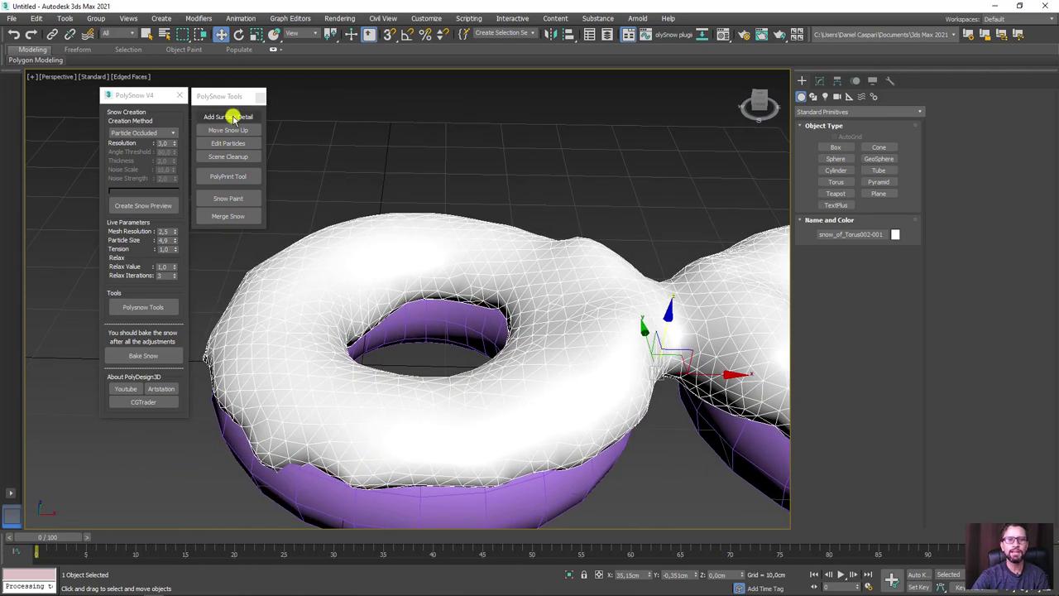
scroll(331, 216, "up", 3)
scroll(253, 158, "down", 5)
scroll(422, 316, "up", 5)
scroll(355, 237, "down", 2)
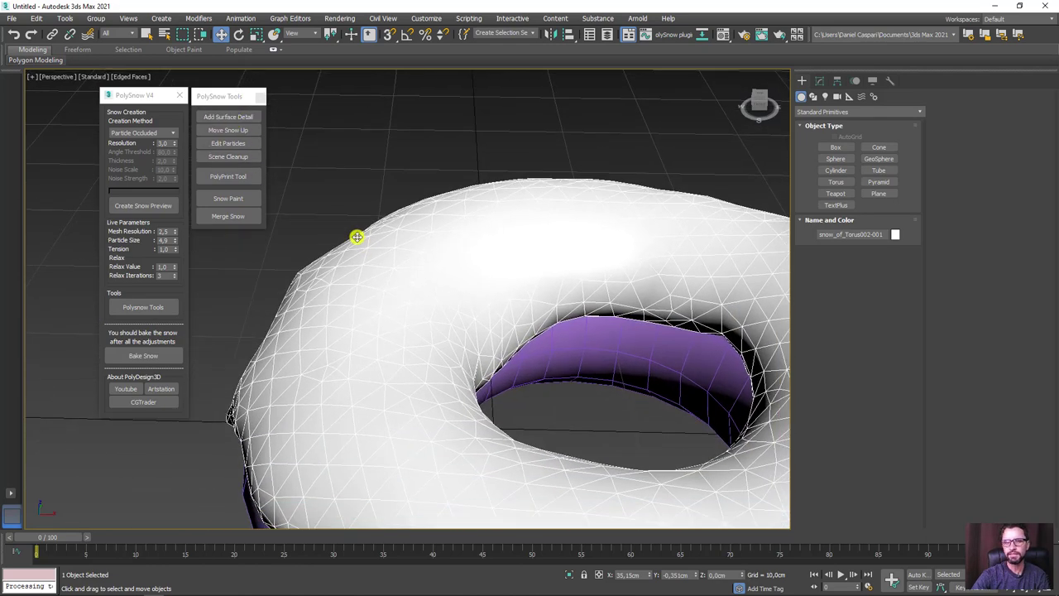
scroll(190, 142, "up", 2)
left_click(230, 119)
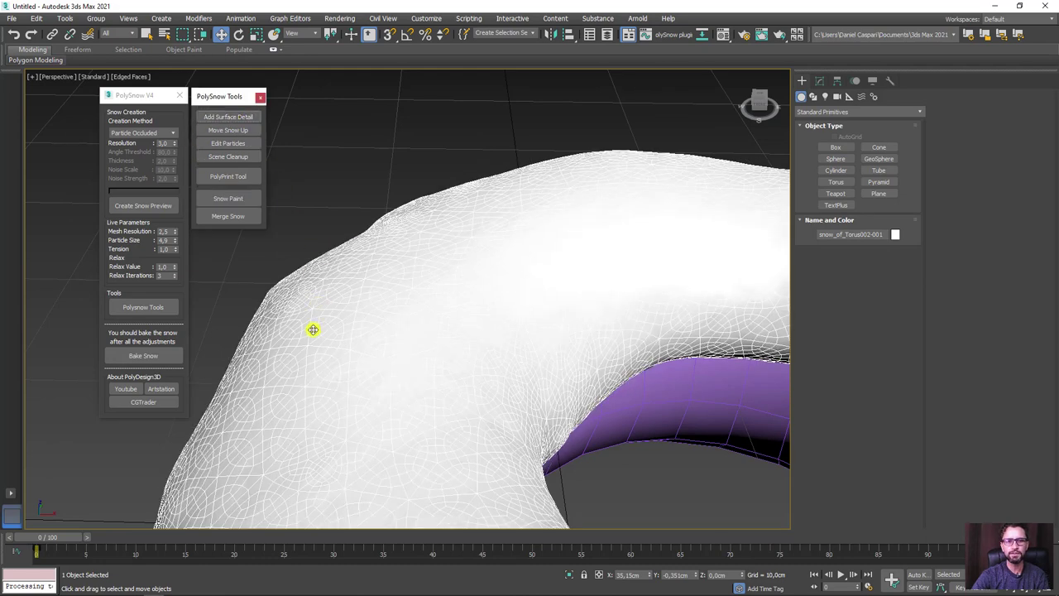
scroll(423, 286, "up", 2)
scroll(400, 317, "up", 2)
scroll(376, 335, "down", 4)
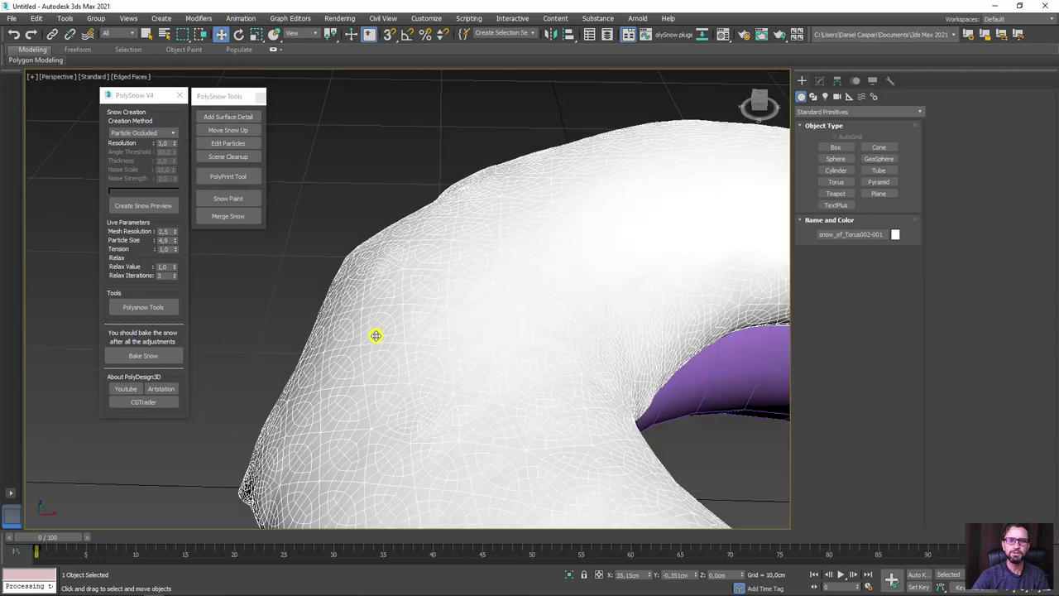
scroll(375, 335, "down", 3)
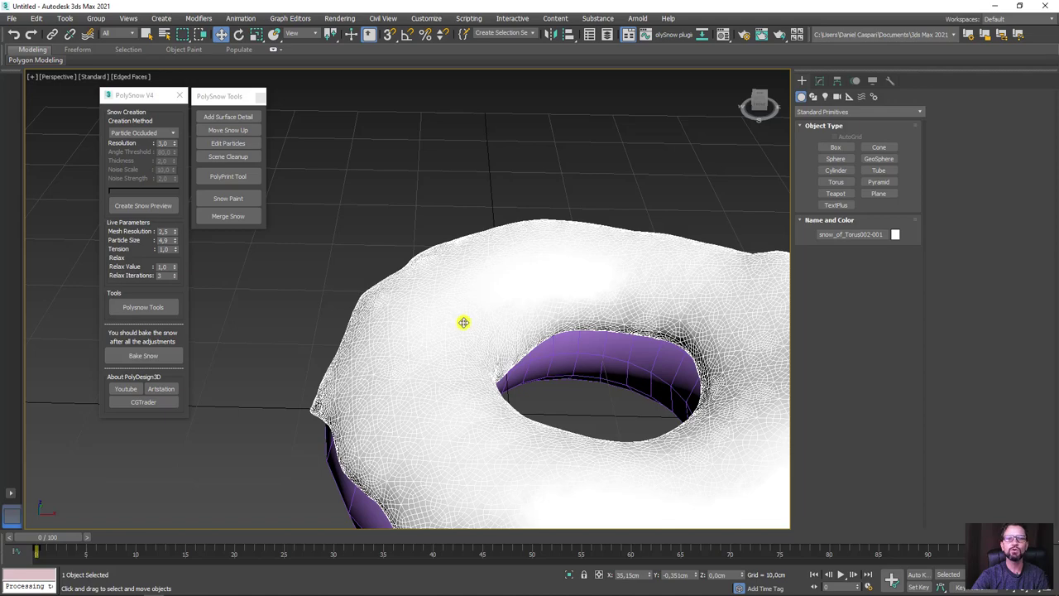
scroll(464, 322, "down", 2)
scroll(473, 324, "down", 3)
scroll(406, 246, "up", 2)
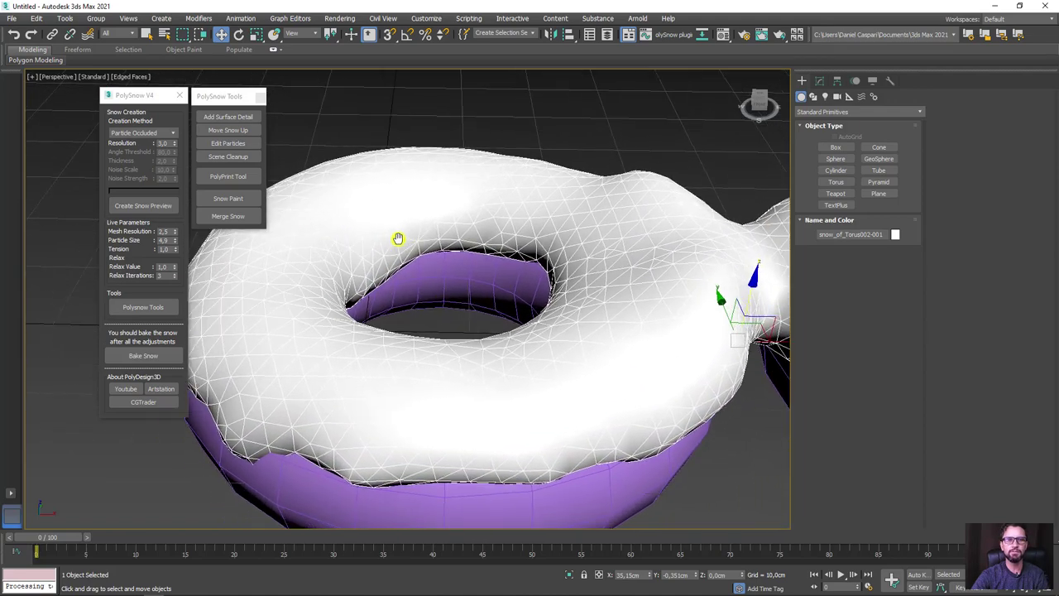
middle_click_drag(398, 238, 344, 139, "alt")
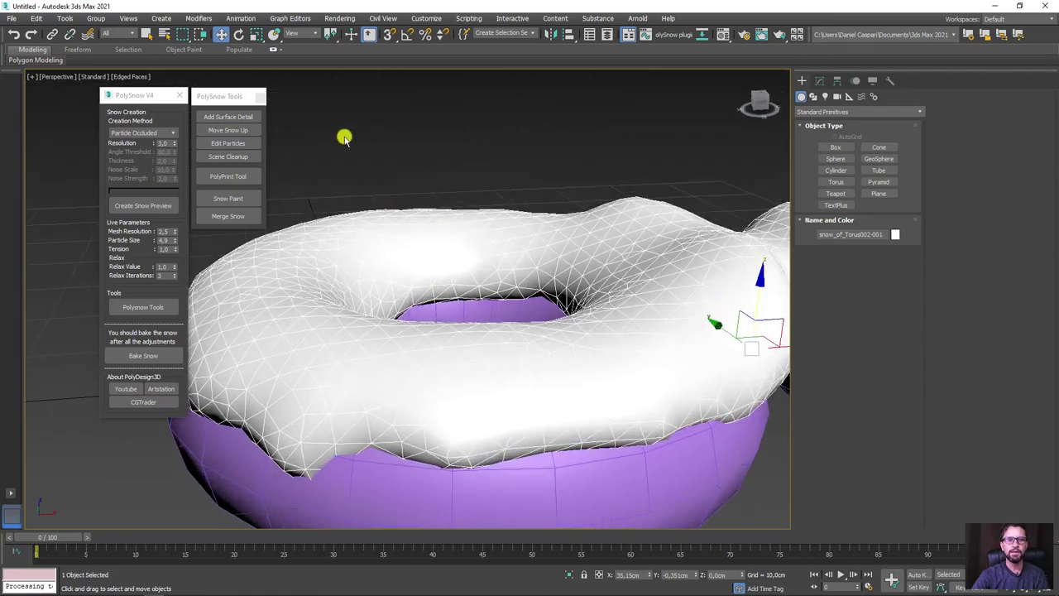
Raise the snow higher on the torus with Move Snow Up.
left_click(232, 132)
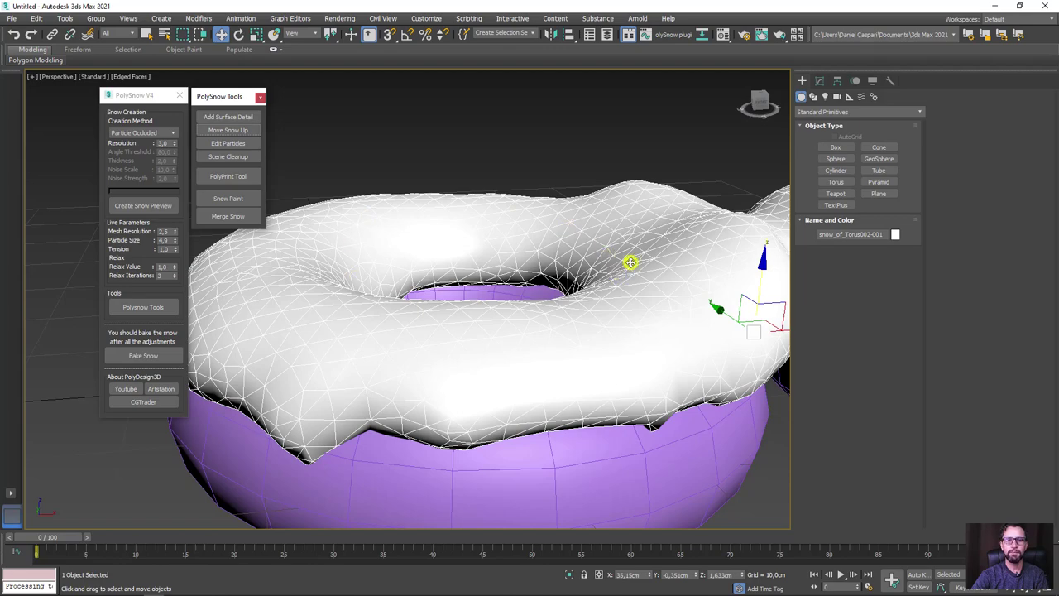
middle_click_drag(589, 255, 386, 269, "alt")
middle_click_drag(619, 311, 638, 297, "alt")
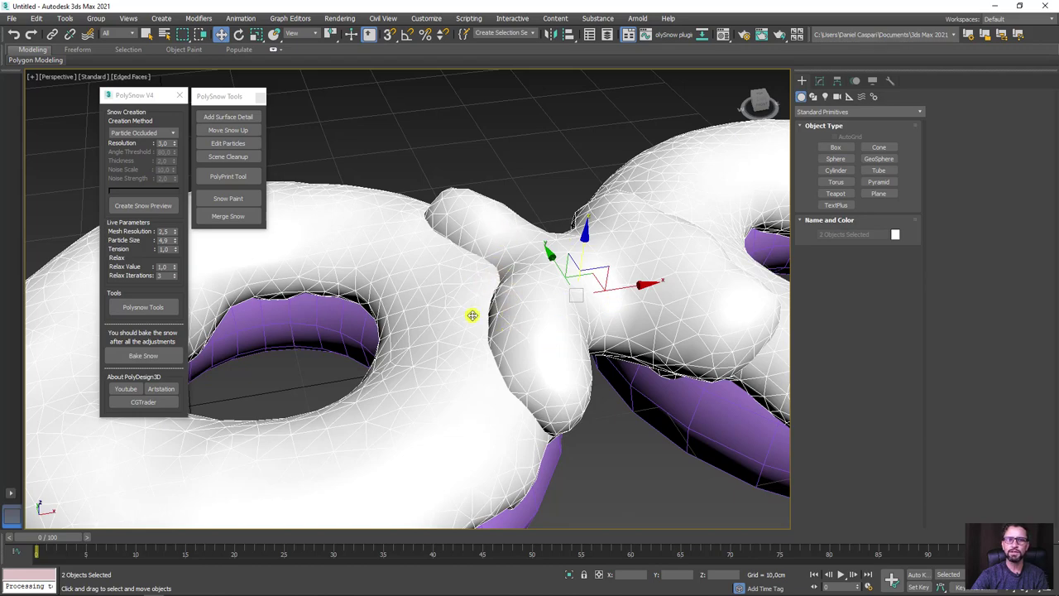
Merge the selected snow objects into a single snow_of_Torus002-001 mesh.
left_click(225, 215)
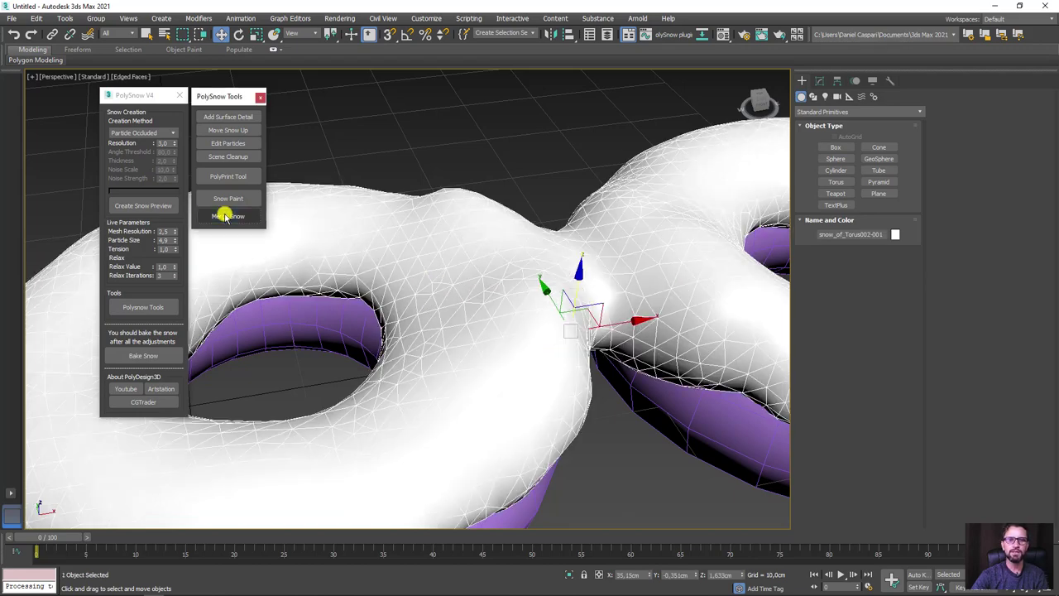
scroll(501, 359, "up", 3)
scroll(501, 359, "down", 3)
middle_click_drag(496, 290, 449, 264, "alt")
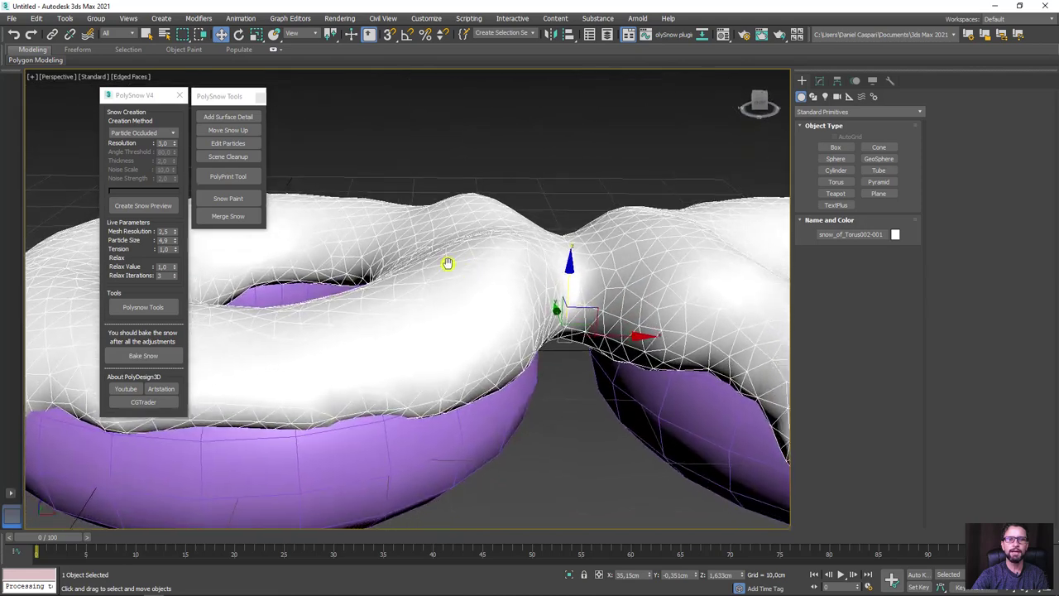
Convert the snow particles for editing and delete a patch of faces on the torus.
left_click(229, 143)
mouse_move(438, 213)
middle_mouse_down("alt")
mouse_move(477, 310)
mouse_move(435, 404)
mouse_move(418, 371)
middle_mouse_up("alt")
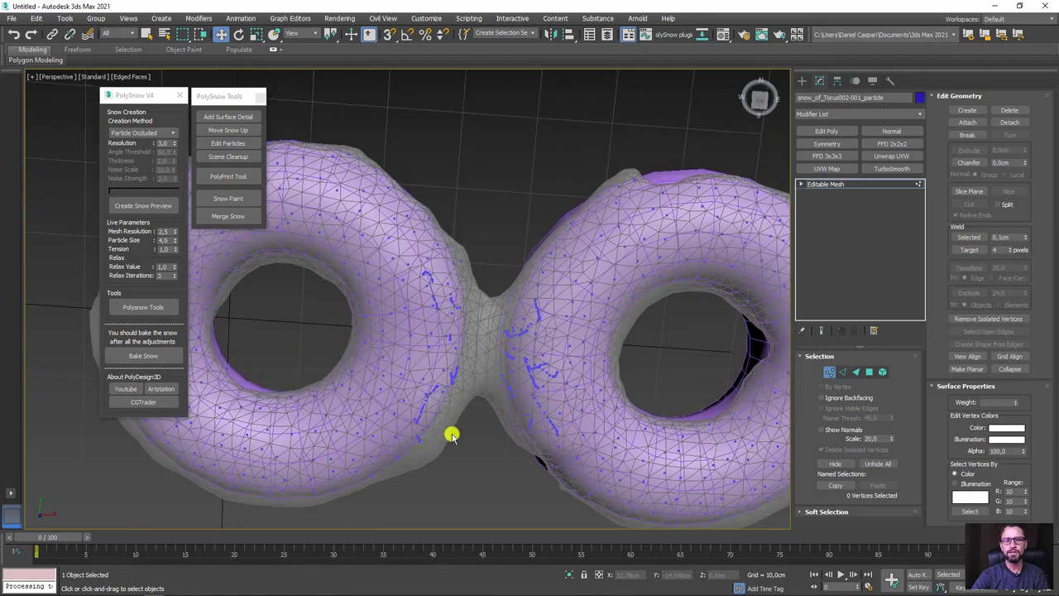
mouse_move(451, 435)
middle_mouse_down("alt")
mouse_move(485, 246)
mouse_move(416, 392)
middle_mouse_up("alt")
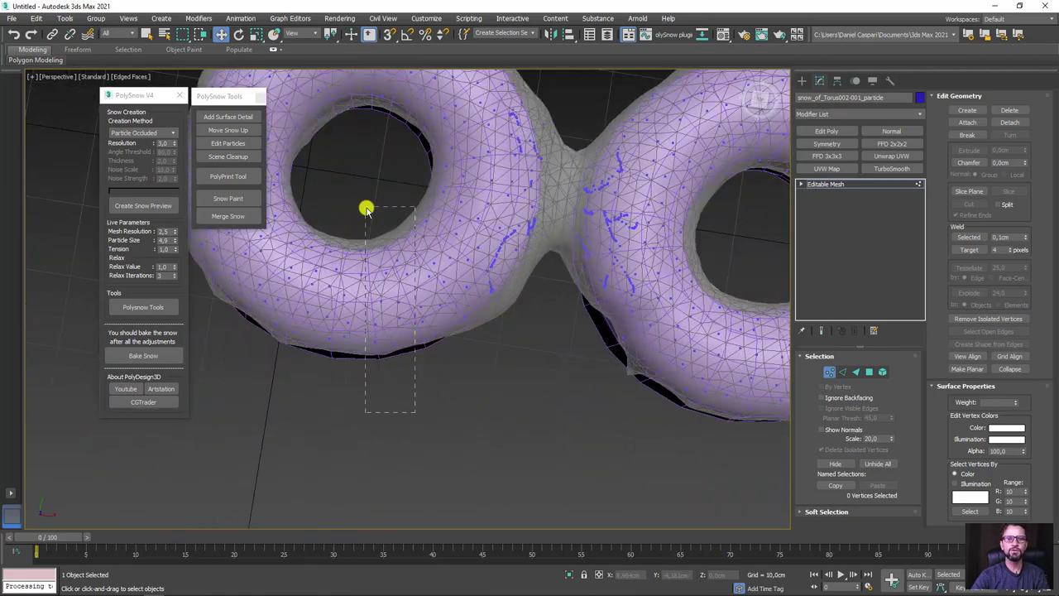
left_click_drag(415, 412, 366, 209)
key("Delete")
Pull a selection of edge snow vertices off the torus.
middle_click_drag(441, 340, 462, 448, "alt")
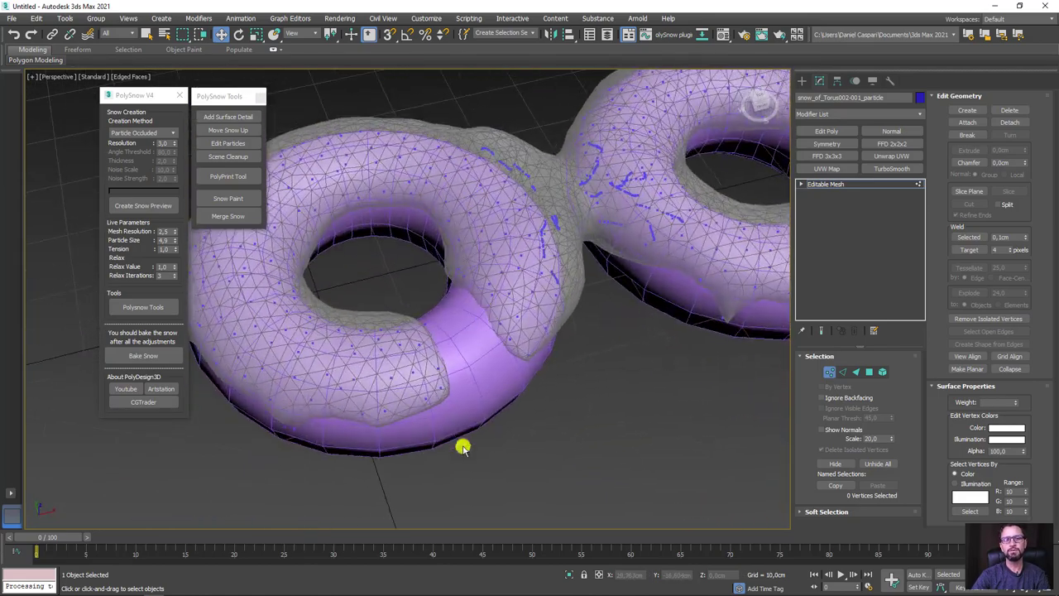
left_click_drag(335, 379, 335, 379)
mouse_move(335, 379)
middle_mouse_down("alt")
mouse_move(433, 426)
mouse_move(365, 393)
middle_mouse_up("alt")
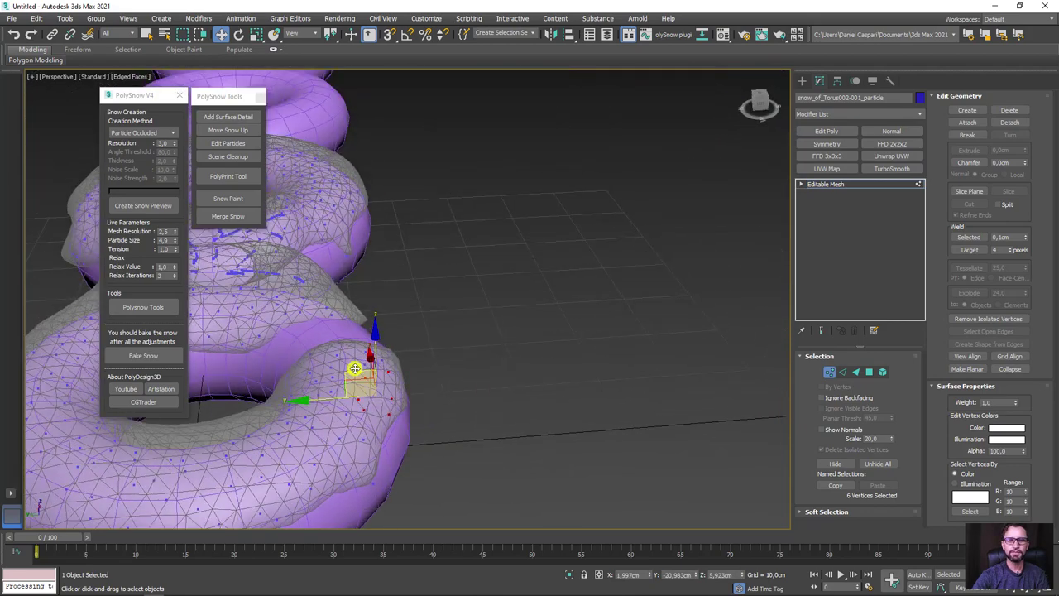
left_click_drag(354, 367, 449, 384)
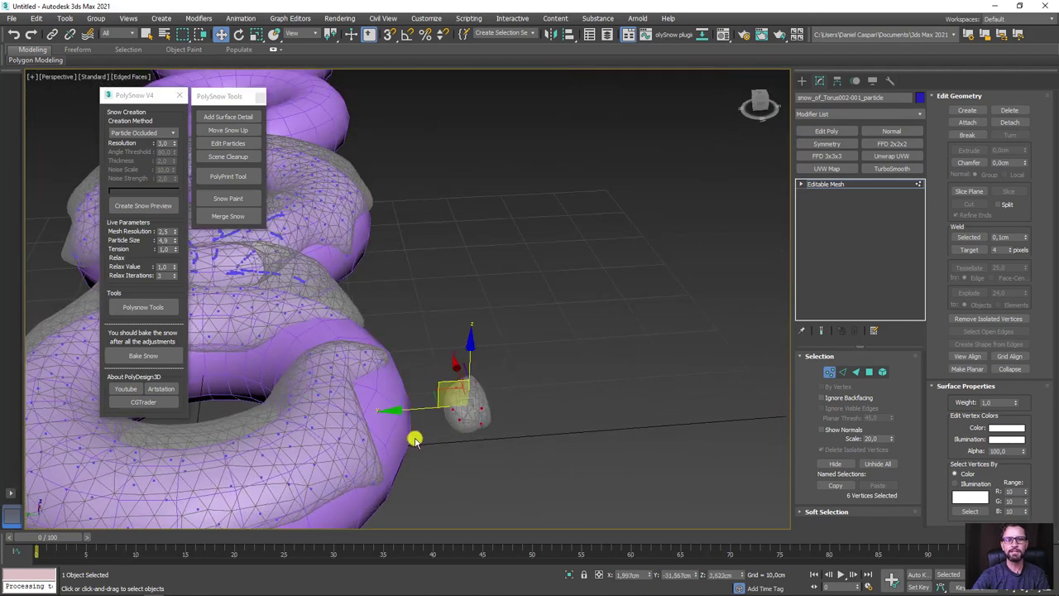
Select a few more vertices and move them up to shape the hanging drip.
left_click_drag(358, 351, 345, 347)
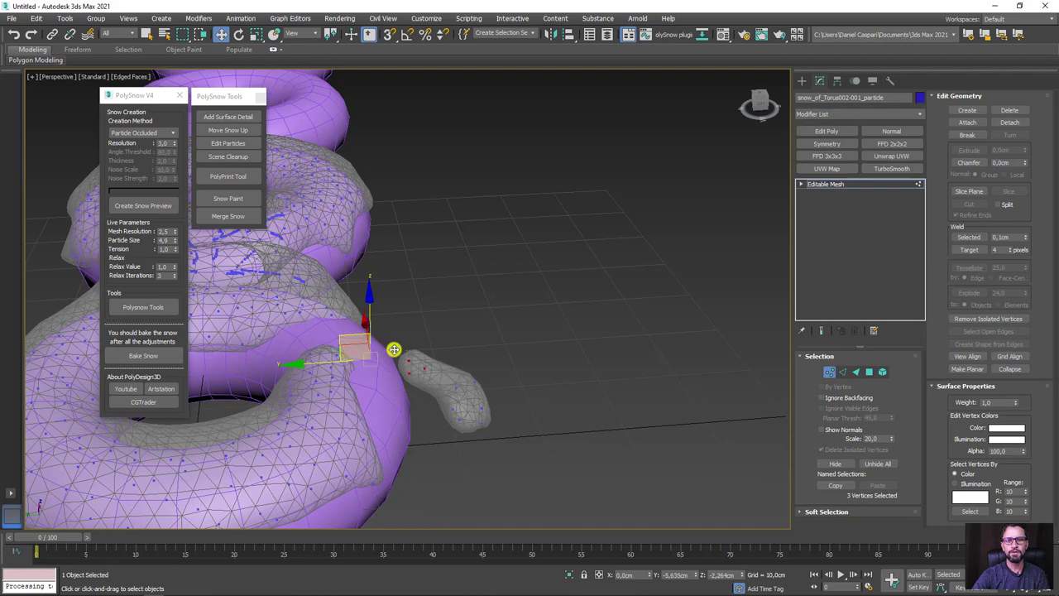
left_click_drag(359, 414, 341, 399)
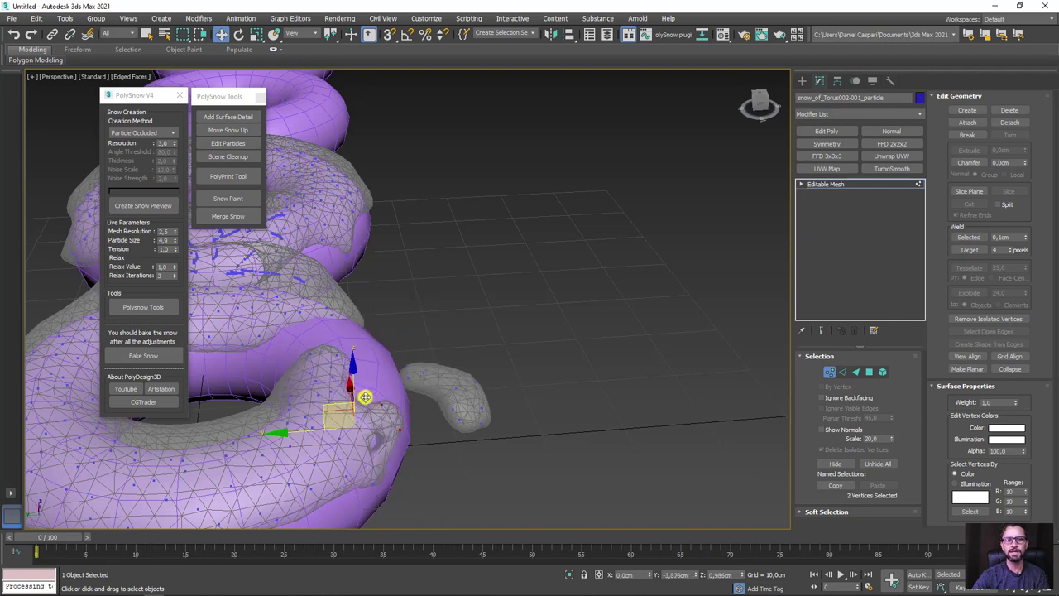
middle_click_drag(403, 390, 412, 436, "alt")
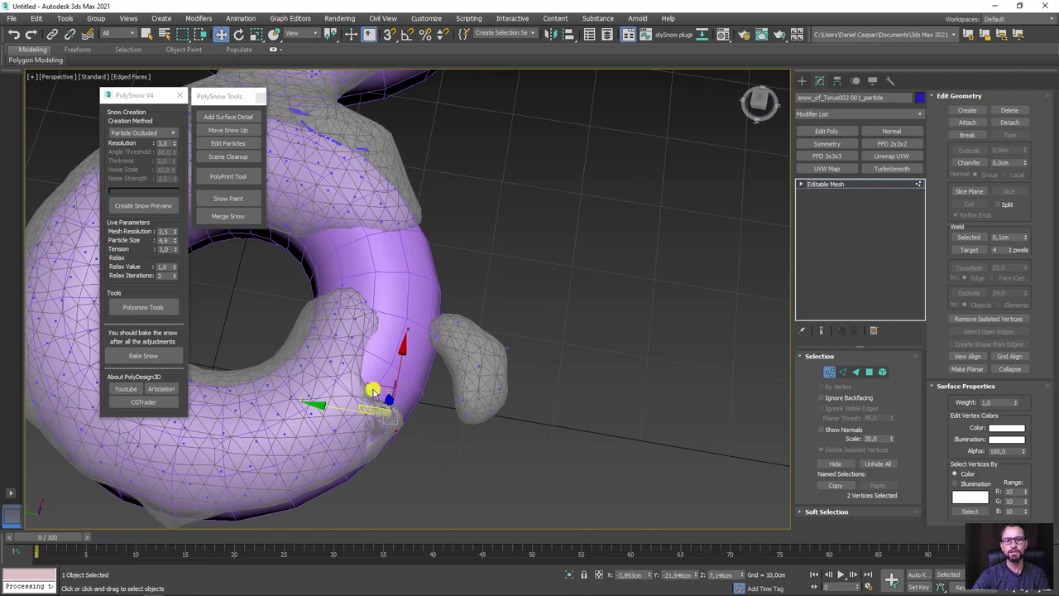
left_click_drag(386, 381, 388, 382)
left_click_drag(395, 395, 365, 358)
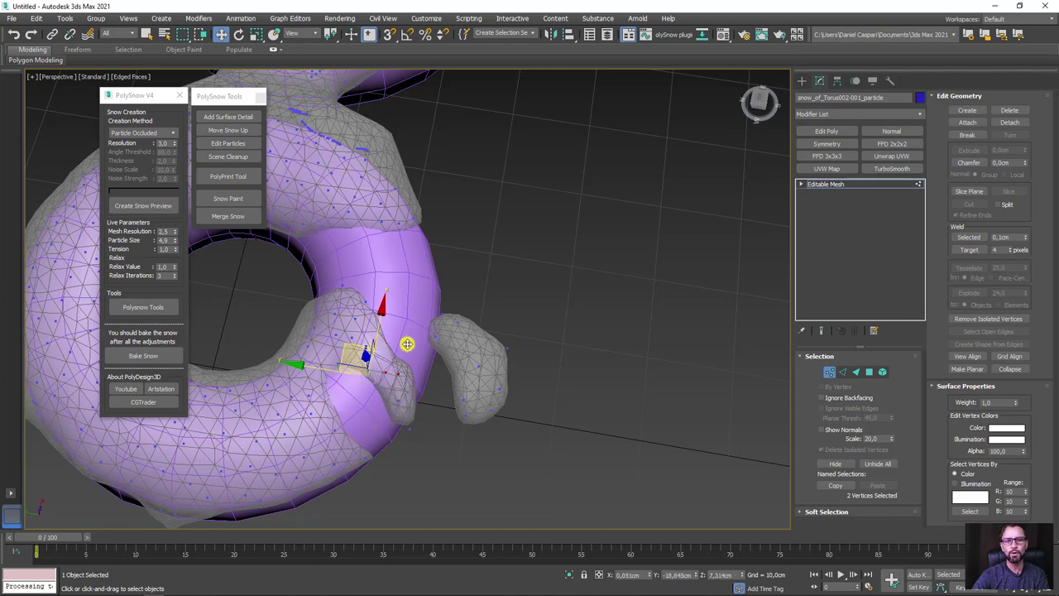
left_click_drag(376, 336, 355, 285)
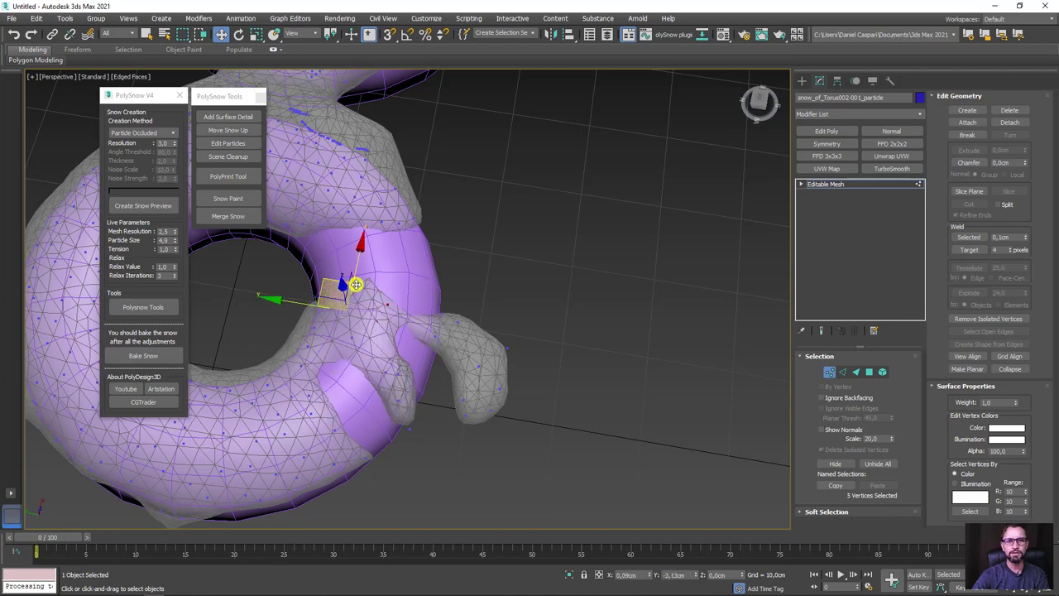
middle_click_drag(414, 350, 374, 307, "alt")
scroll(500, 309, "up", 3)
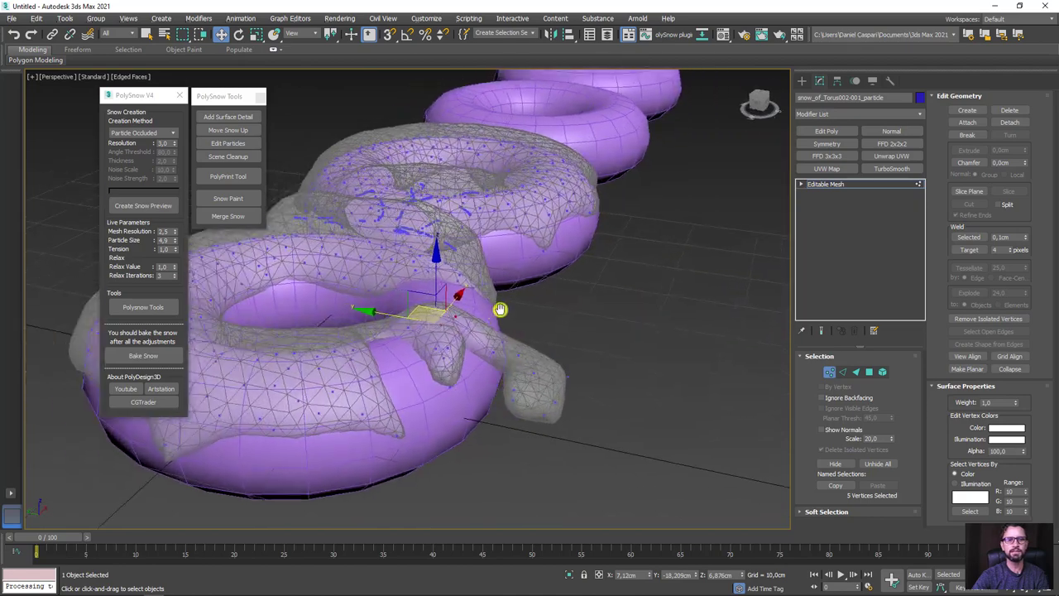
mouse_move(500, 309)
middle_mouse_down("alt")
mouse_move(549, 307)
mouse_move(452, 324)
mouse_move(445, 397)
mouse_move(460, 378)
middle_mouse_up("alt")
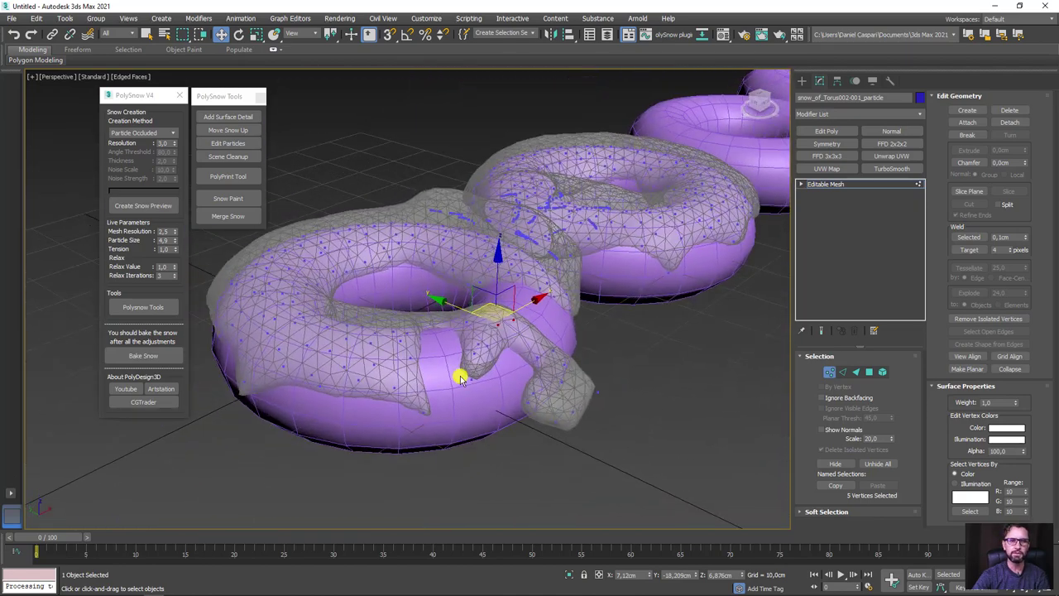
Leave vertex mode and regenerate the snow from the edited particles with Edit Particles.
left_click(828, 183)
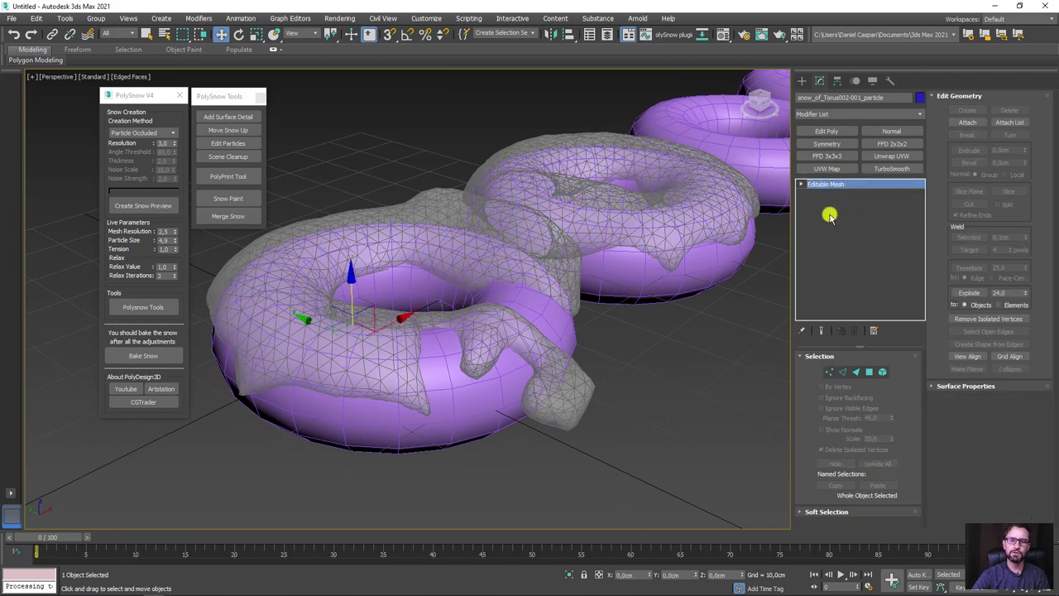
left_click(385, 355)
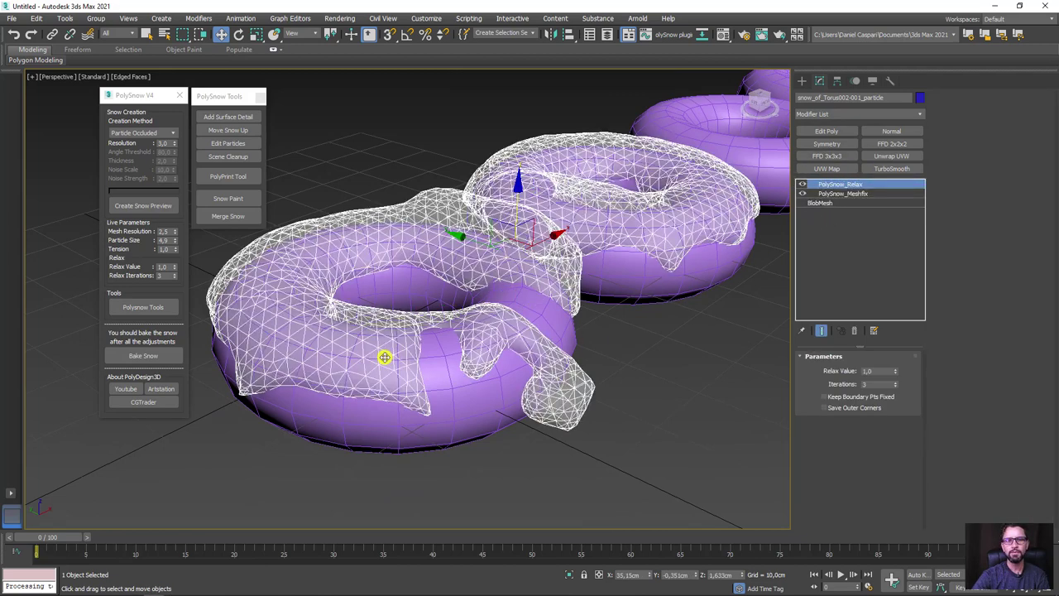
left_click(229, 144)
mouse_move(574, 331)
middle_mouse_down("alt")
mouse_move(628, 328)
mouse_move(604, 355)
mouse_move(562, 336)
middle_mouse_up("alt")
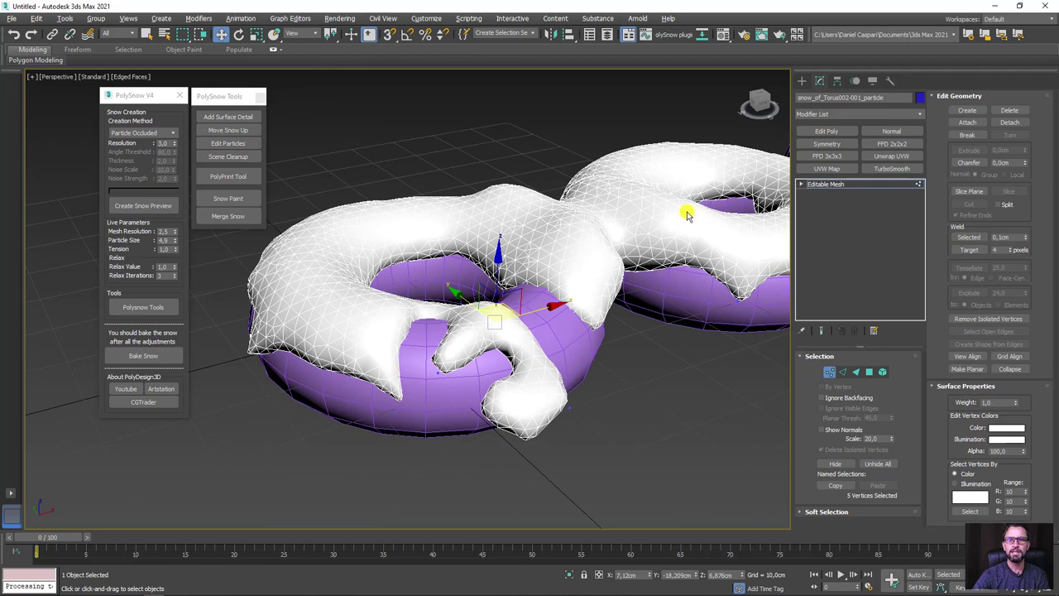
Select the snow's BlobMesh–Meshfix–Relax stack and undo an accidental upward move.
left_click(832, 183)
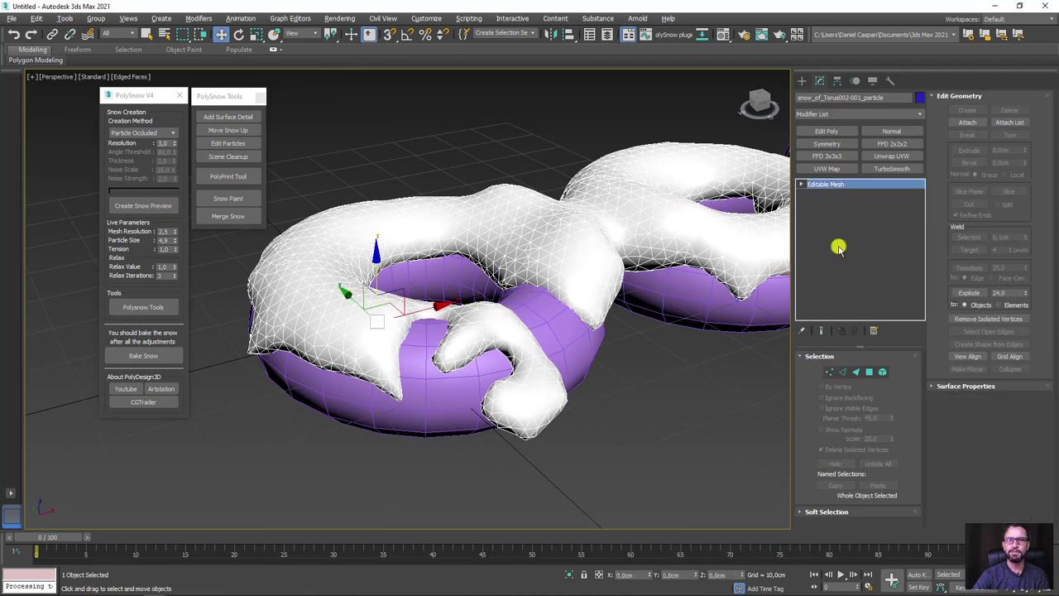
left_click(572, 283)
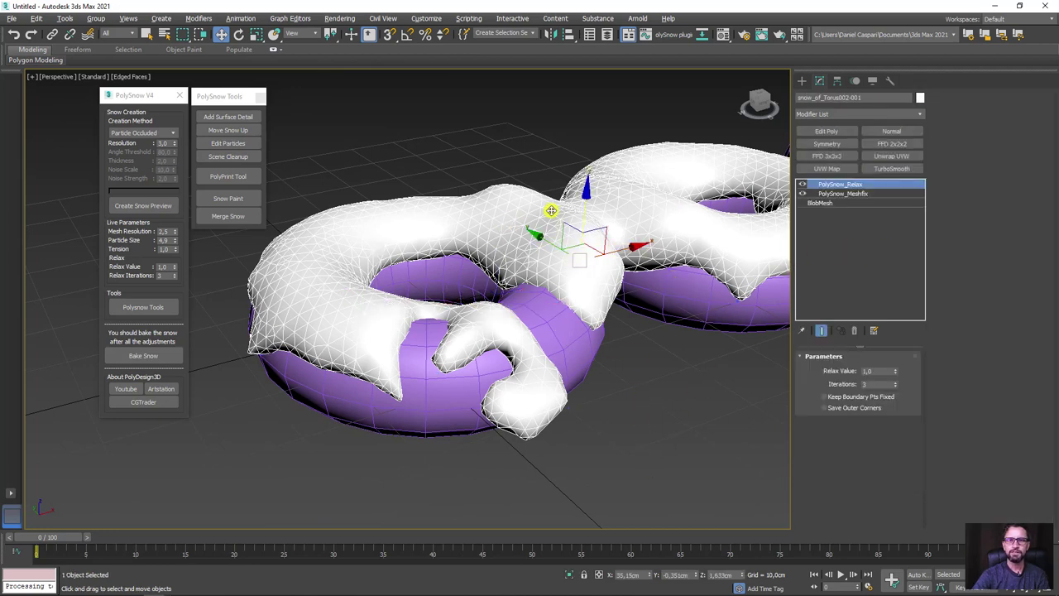
left_click_drag(584, 208, 627, 124)
key("ctrl+z")
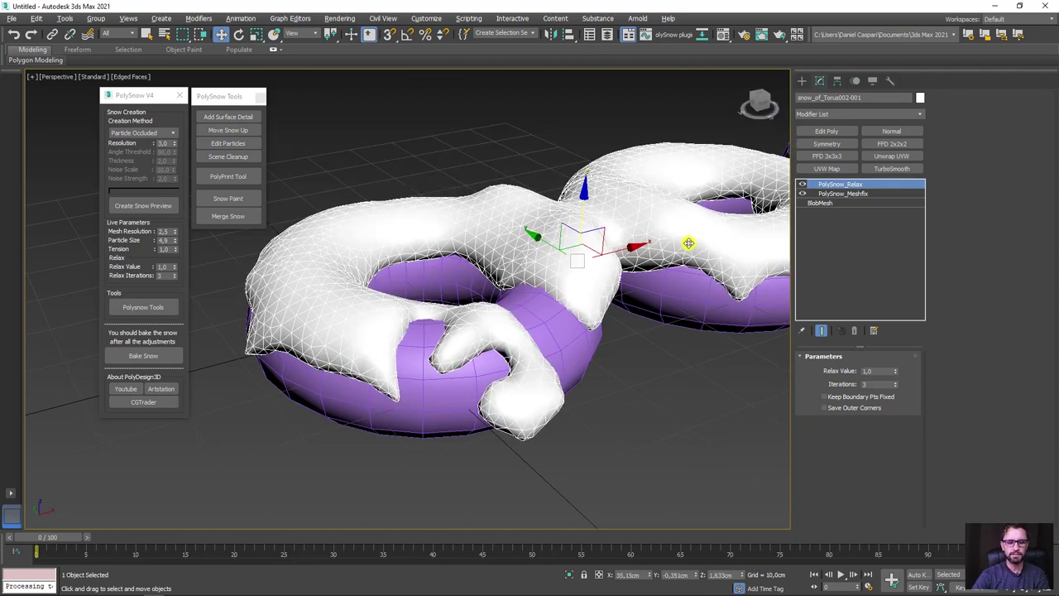
mouse_move(796, 179)
left_mouse_down()
mouse_move(910, 180)
mouse_move(792, 212)
mouse_move(796, 170)
left_mouse_up()
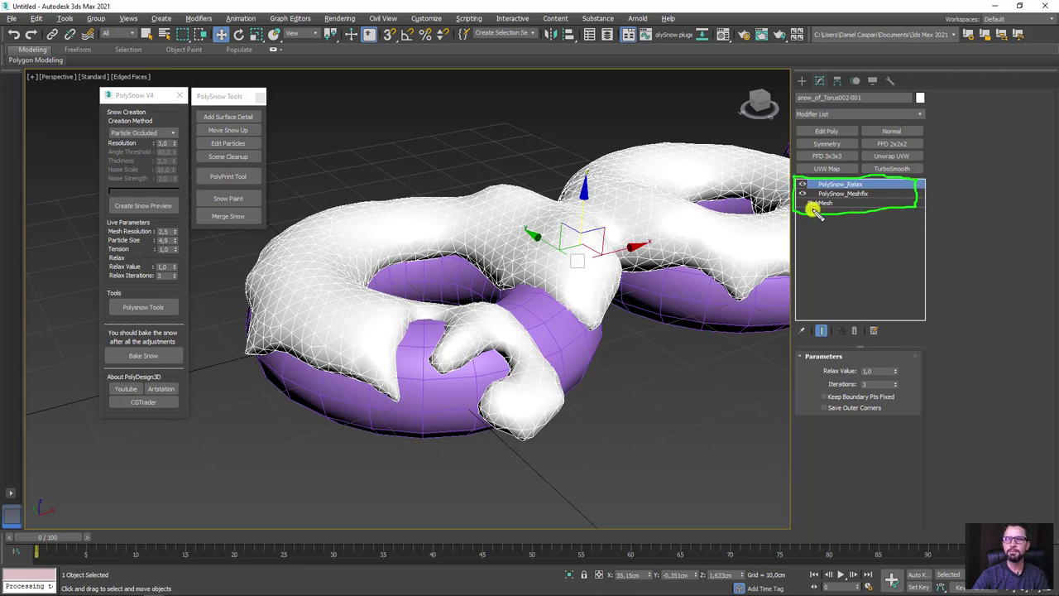
key("Escape")
Reframe the view on the row of tori and bring up the Create panel.
mouse_move(695, 226)
middle_mouse_down("alt")
mouse_move(511, 257)
mouse_move(527, 257)
mouse_move(491, 277)
mouse_move(717, 205)
middle_mouse_up("alt")
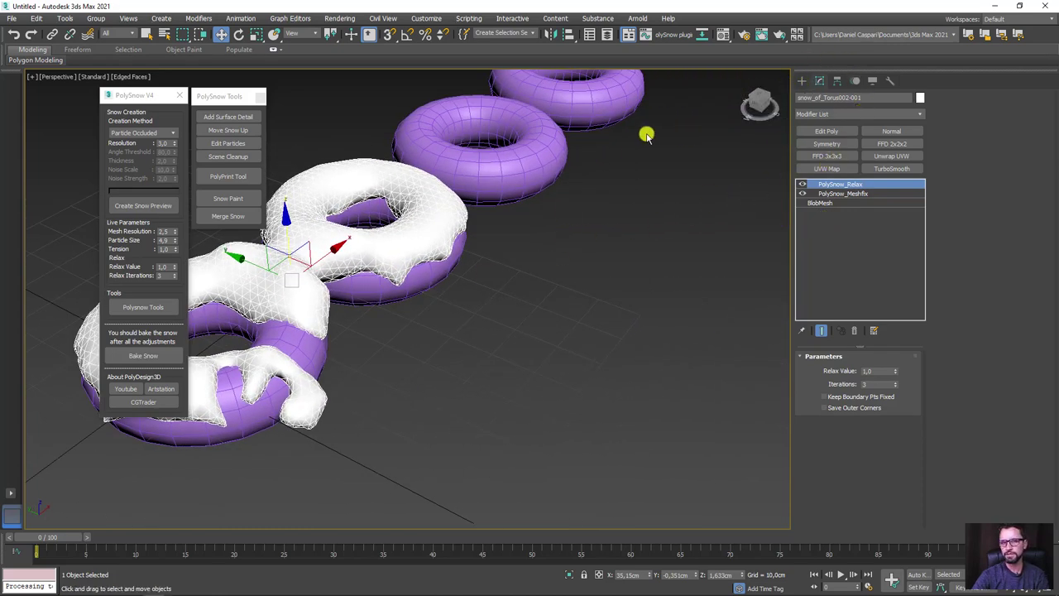
mouse_move(400, 217)
middle_mouse_down()
mouse_move(463, 260)
mouse_move(411, 214)
middle_mouse_up()
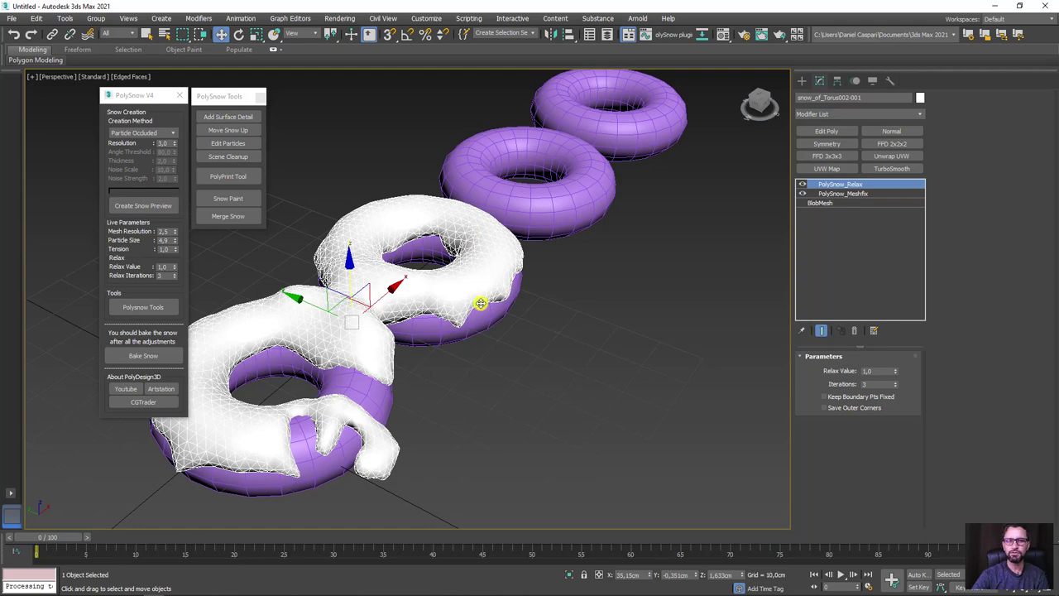
mouse_move(578, 287)
middle_mouse_down("alt")
mouse_move(307, 333)
mouse_move(515, 229)
middle_mouse_up("alt")
left_click(811, 80)
Create a Compound Objects BlobMesh, BlobMesh001, beside the fourth torus.
middle_click_drag(585, 247, 593, 257)
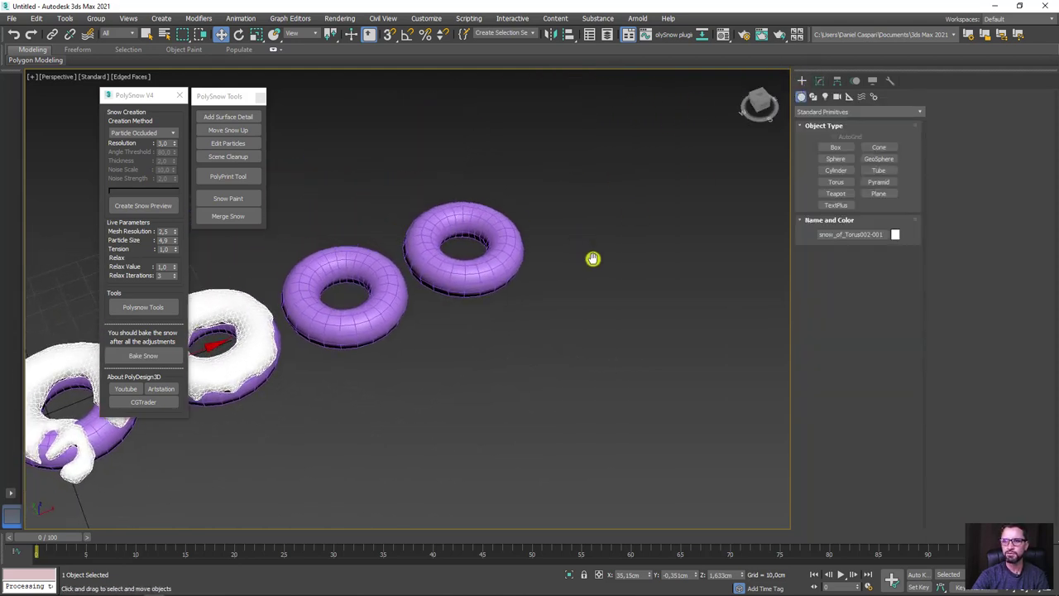
left_click(817, 111)
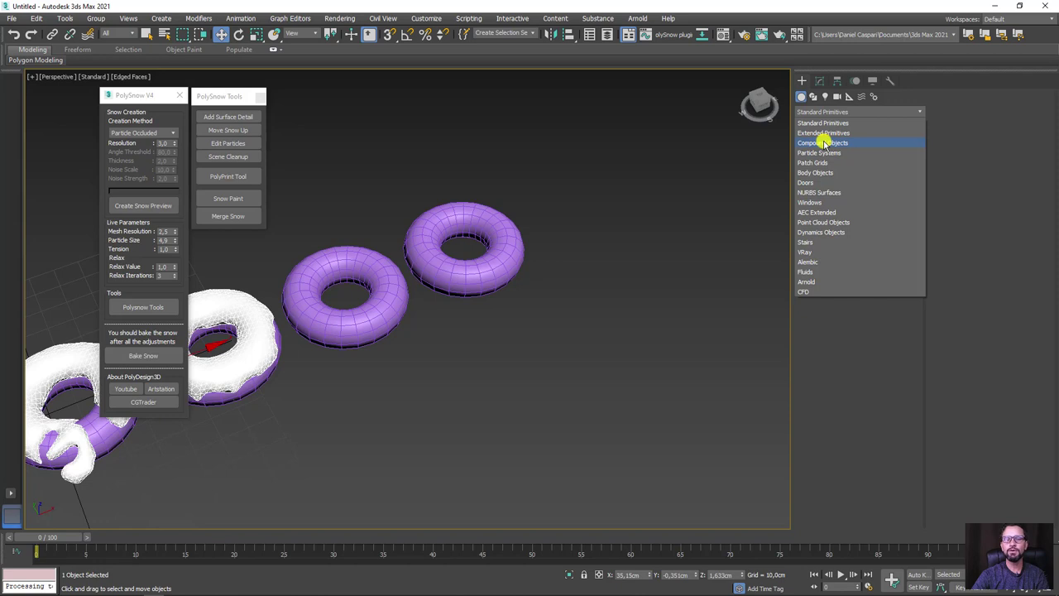
left_click(825, 144)
middle_click_drag(602, 279, 641, 282)
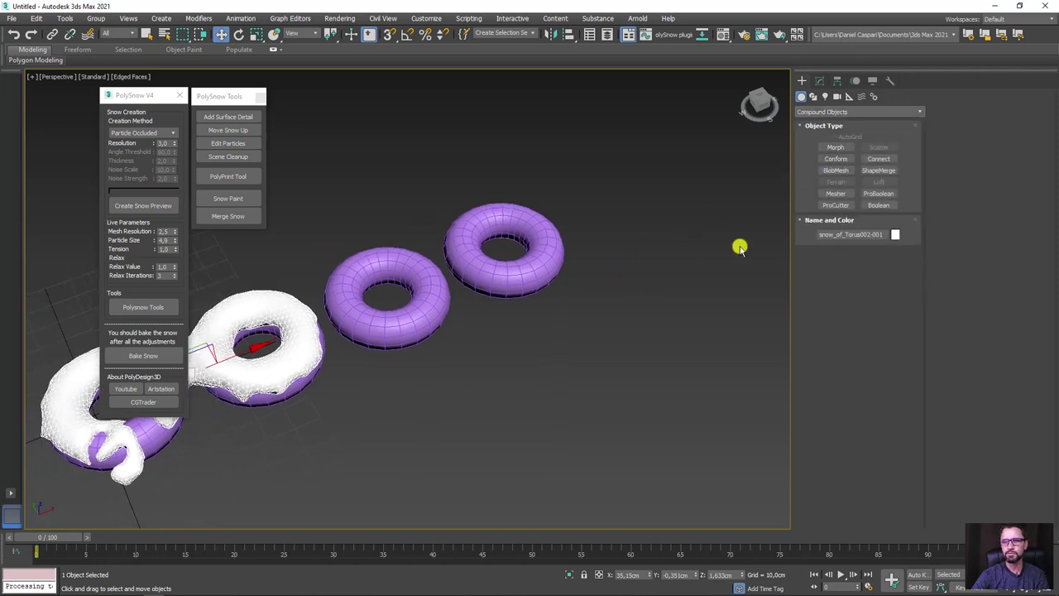
left_click(836, 170)
left_click(622, 257)
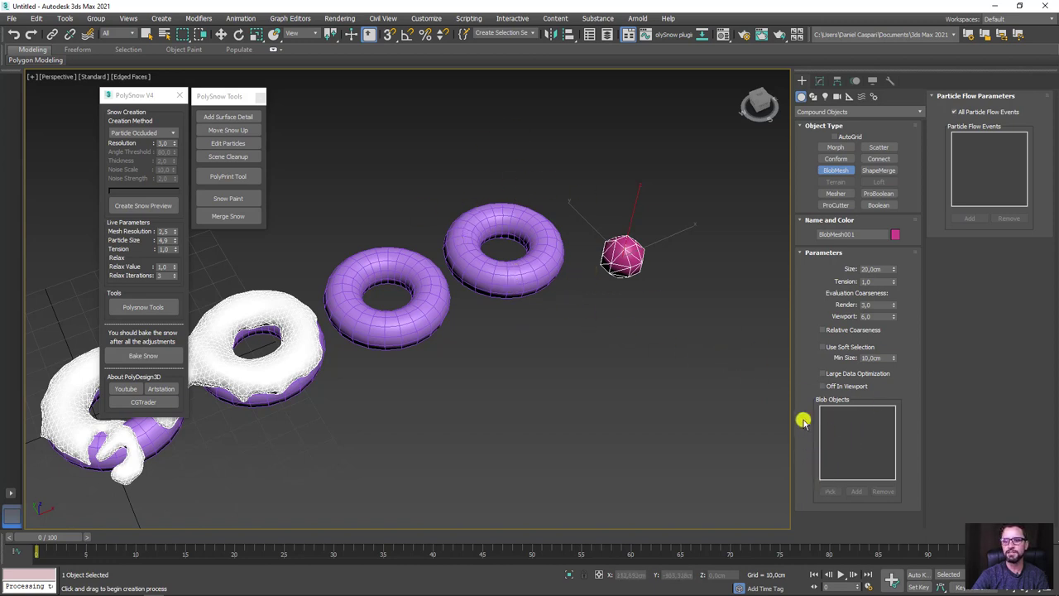
right_click(698, 291)
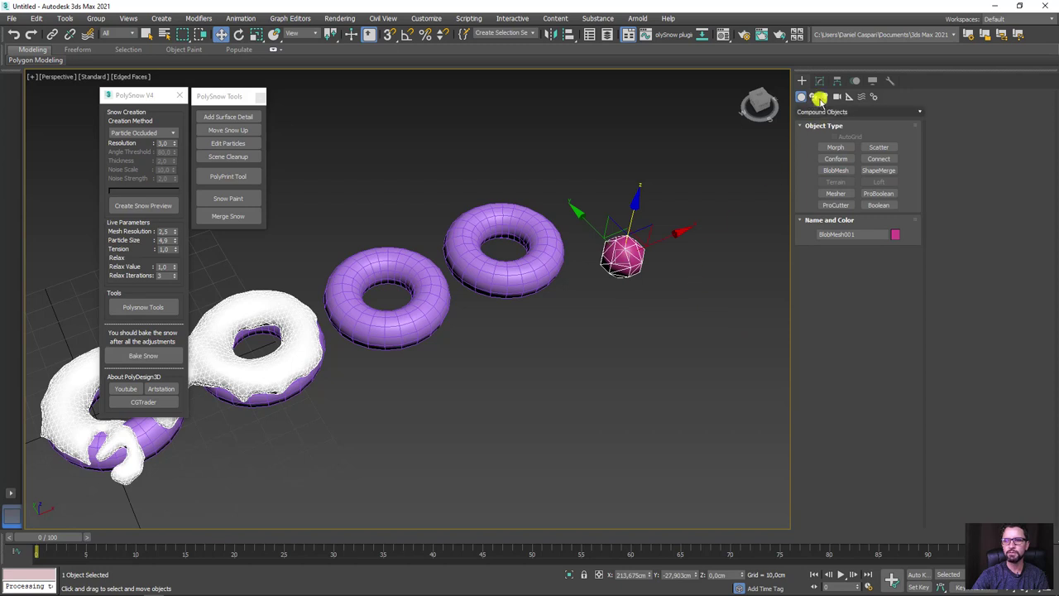
In BlobMesh001's settings, start Pick under Blob Objects.
left_click(819, 80)
scroll(825, 447, "down", 2)
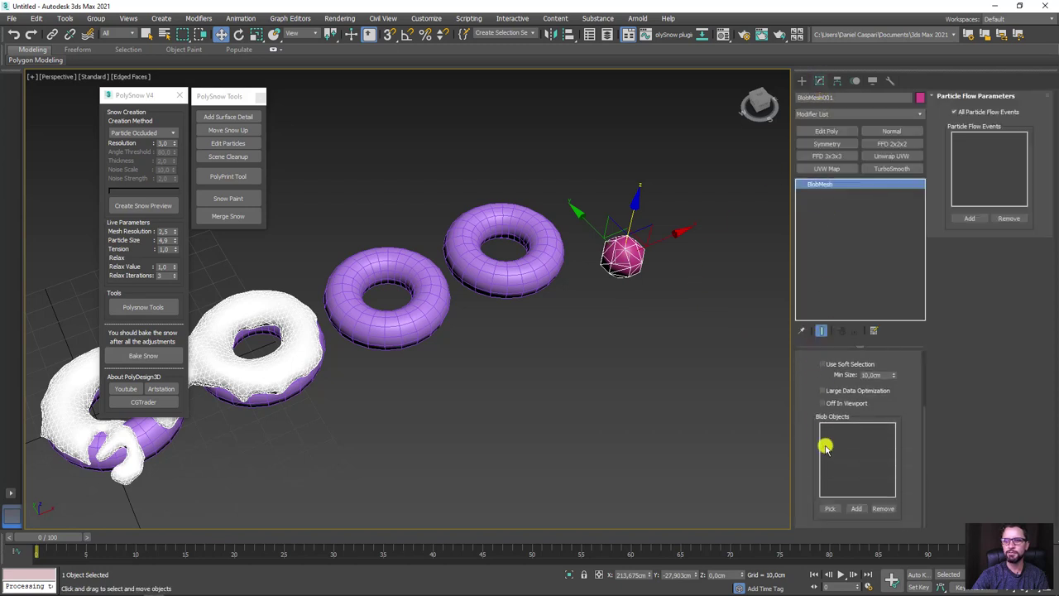
left_click(832, 507)
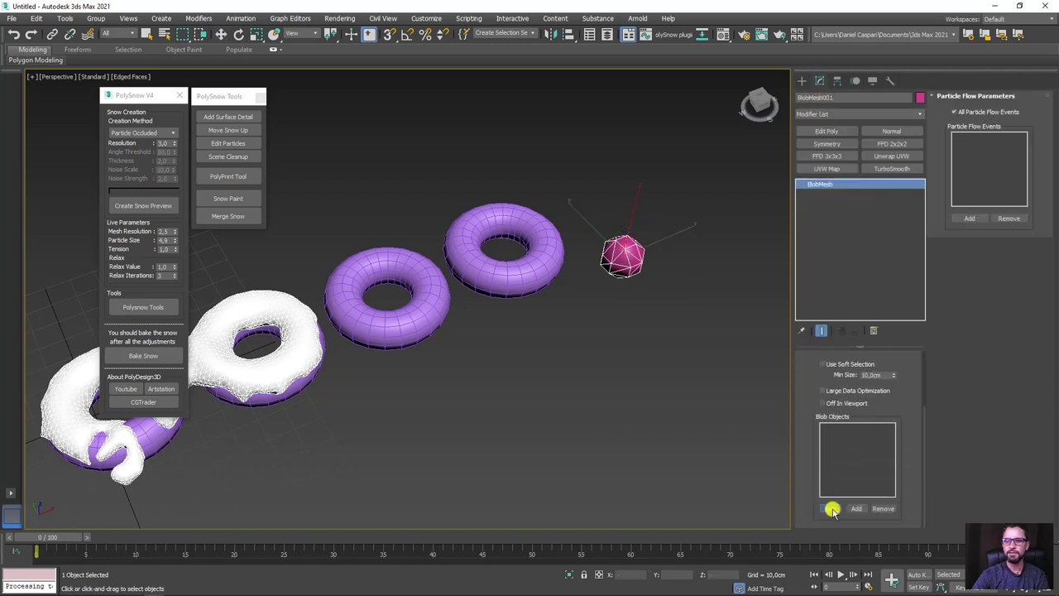
Add Torus004 as the blob object and inspect it in wireframe and shaded views.
left_click(544, 265)
mouse_move(615, 296)
middle_mouse_down("alt")
mouse_move(605, 337)
mouse_move(584, 284)
mouse_move(601, 274)
middle_mouse_up("alt")
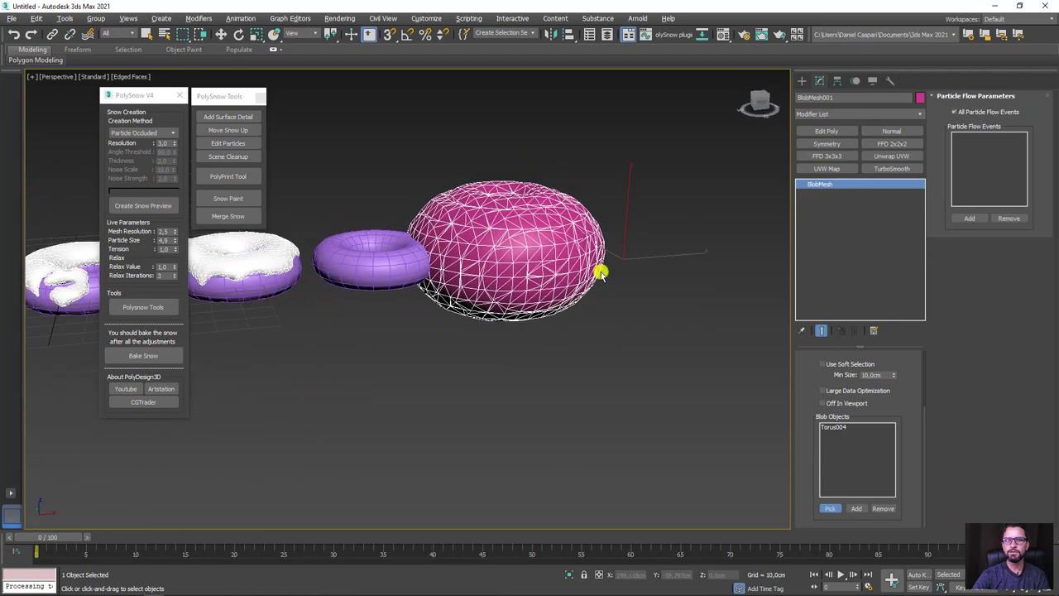
scroll(571, 331, "up", 2)
key("F3")
scroll(550, 290, "up", 3)
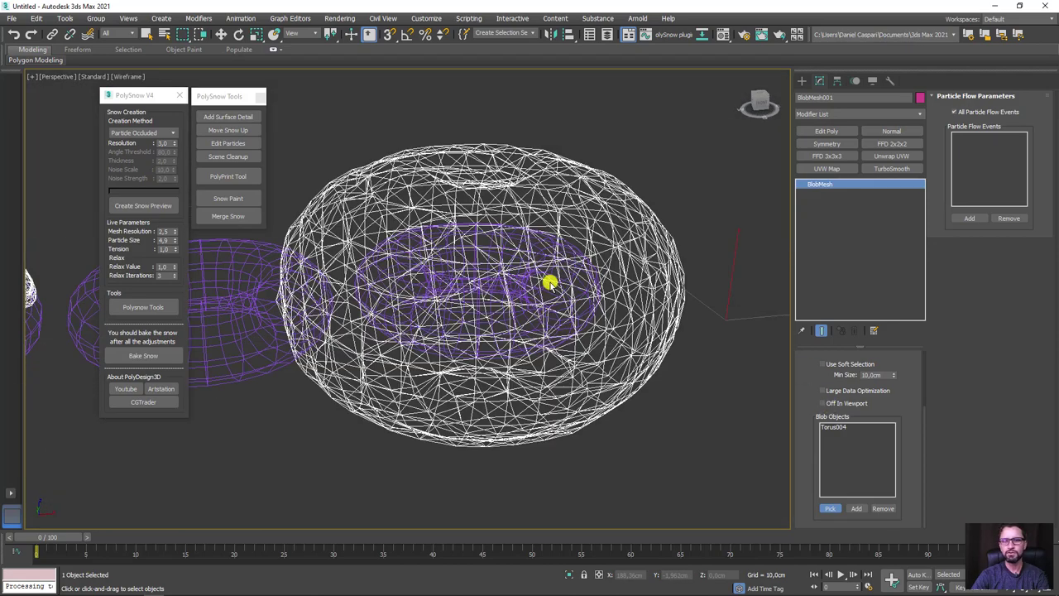
key("F3")
scroll(566, 281, "down", 2)
scroll(579, 311, "down", 2)
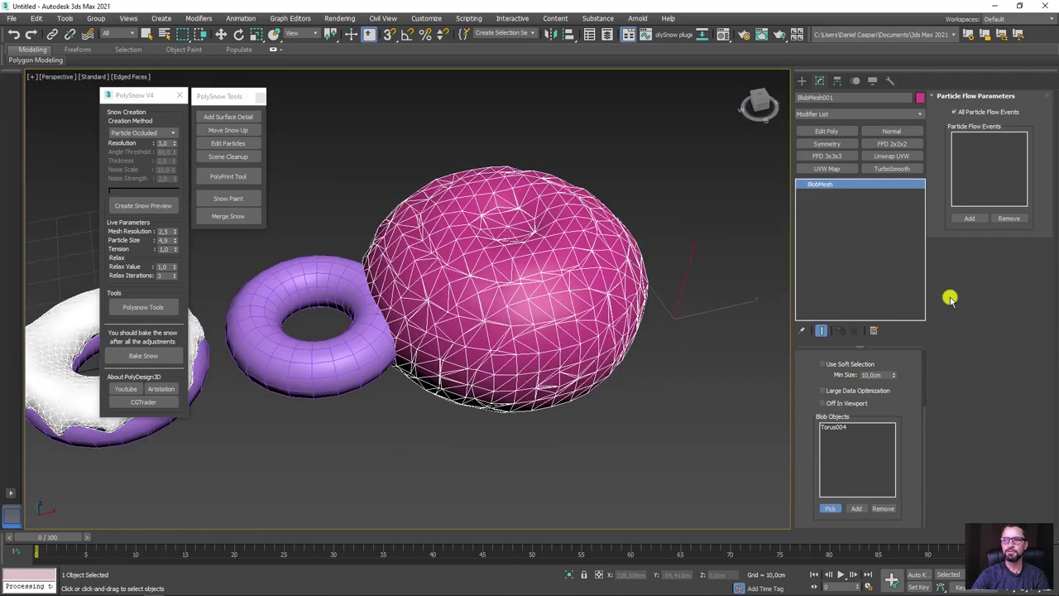
Set blob Size to 2.9 cm, Tension 0.8, lower coarseness, and test Relative Coarseness.
left_click(834, 426)
left_click_drag(797, 376, 815, 489)
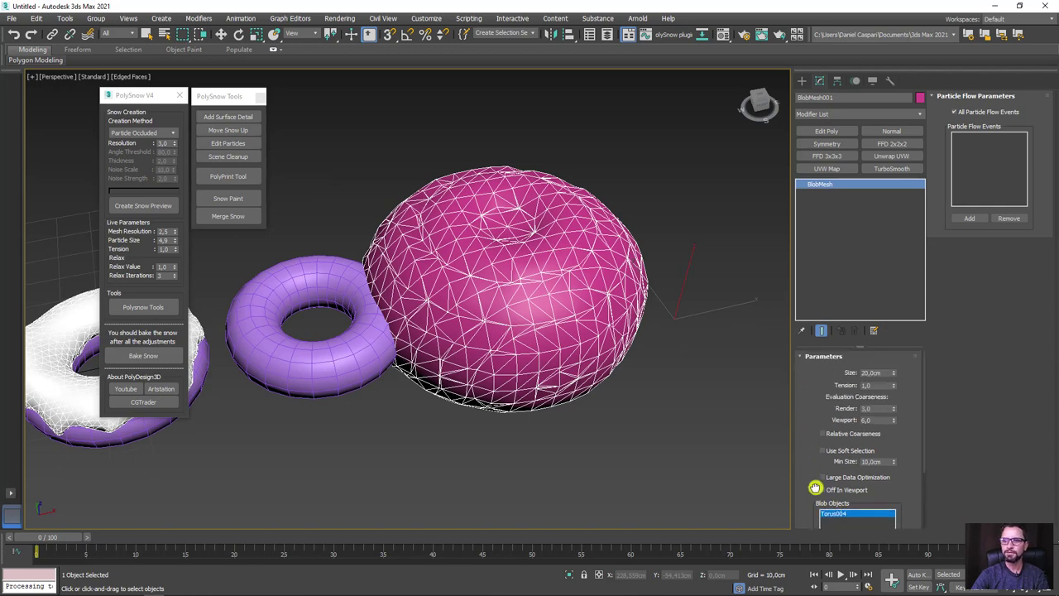
left_click_drag(894, 374, 892, 460)
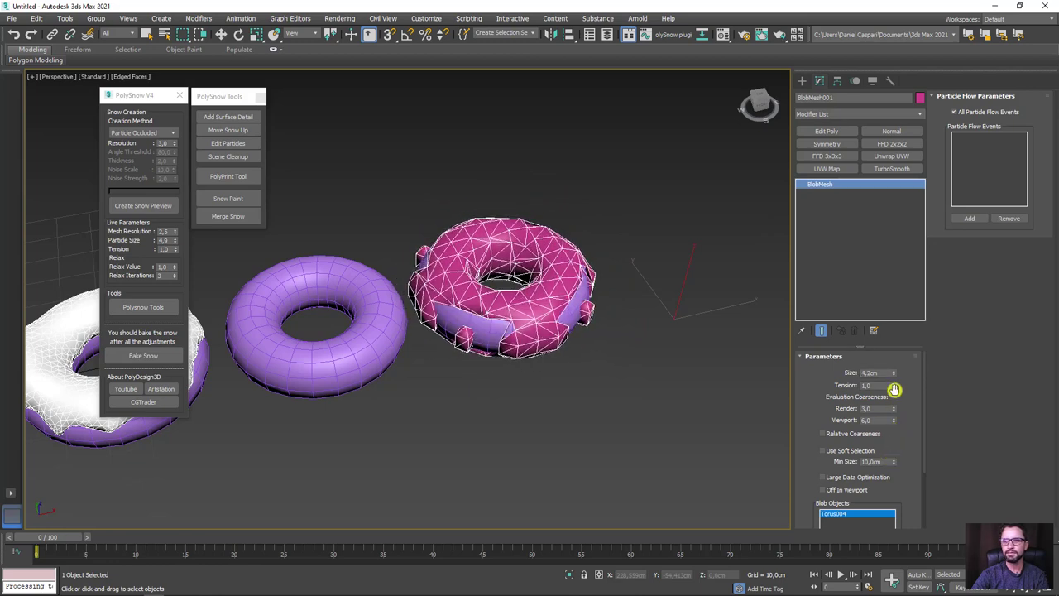
left_click_drag(896, 387, 896, 403)
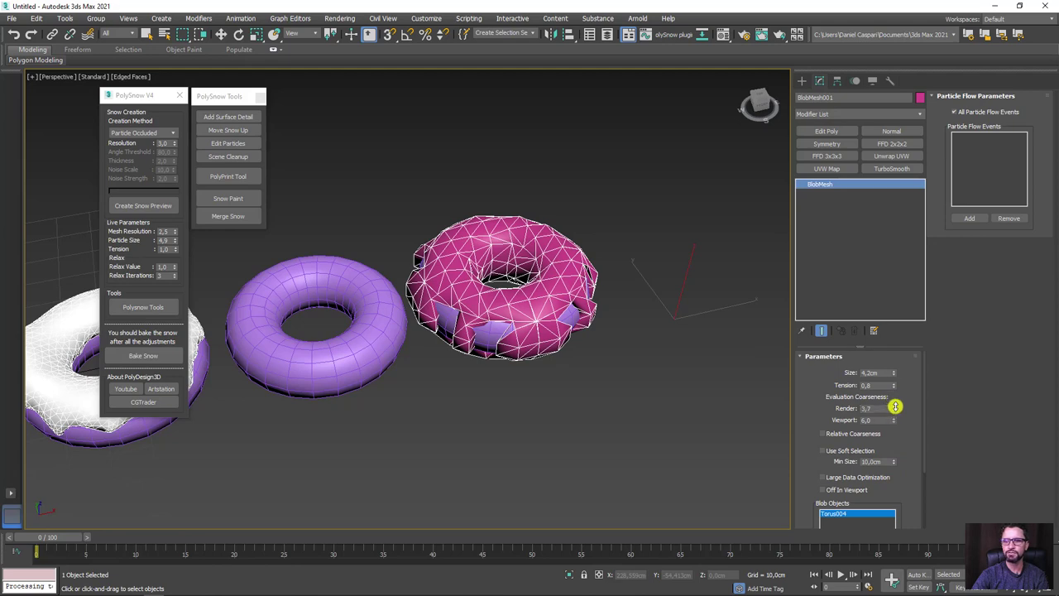
mouse_move(899, 422)
left_mouse_down()
mouse_move(894, 413)
mouse_move(898, 445)
mouse_move(903, 427)
left_mouse_up()
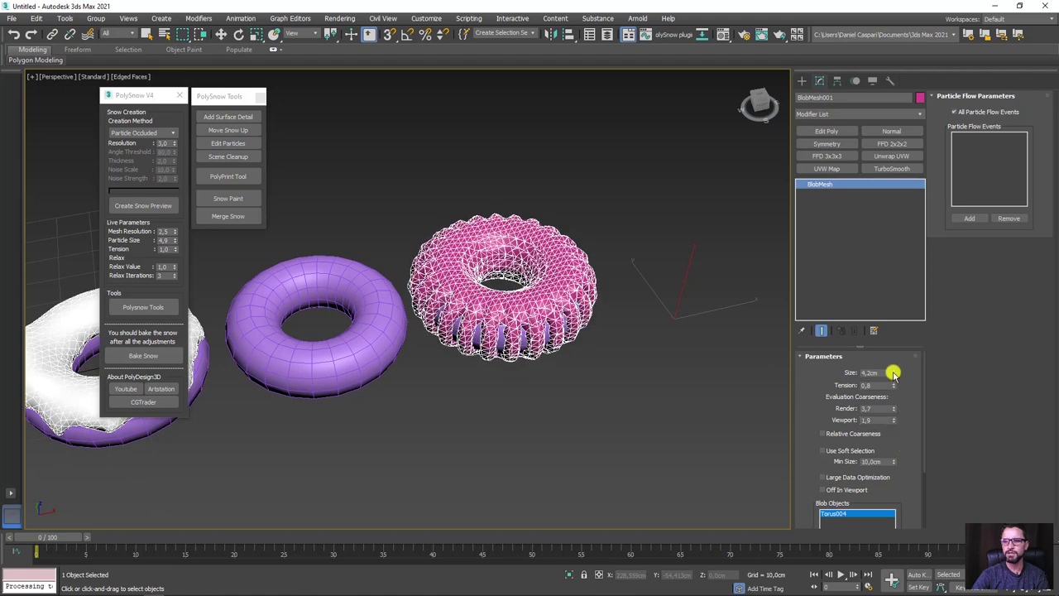
left_click_drag(893, 374, 898, 373)
middle_click_drag(608, 327, 598, 385, "alt")
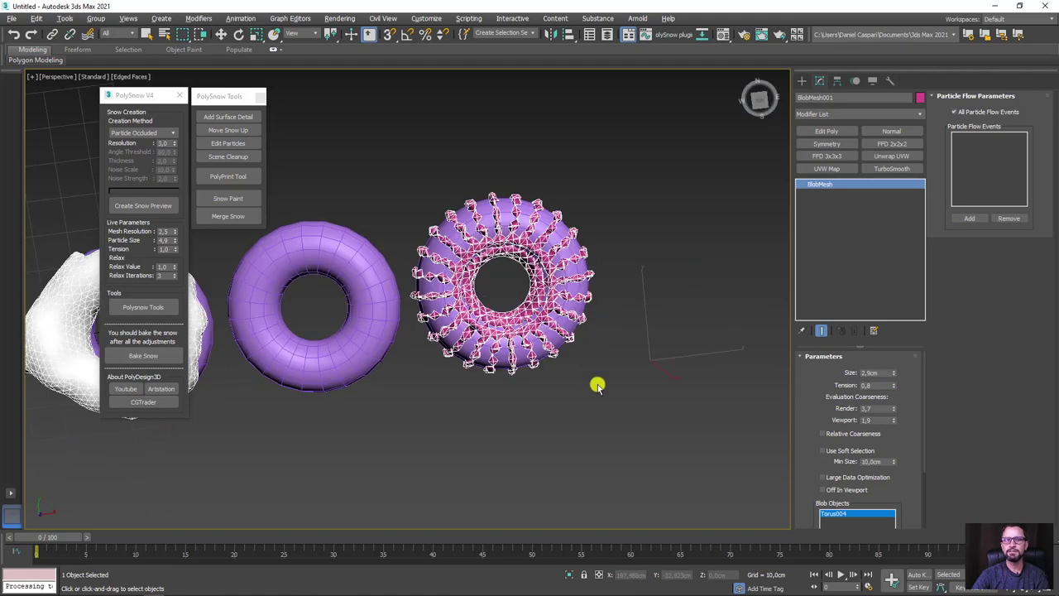
mouse_move(562, 184)
middle_mouse_down("alt")
mouse_move(603, 279)
mouse_move(598, 243)
mouse_move(619, 317)
mouse_move(625, 302)
middle_mouse_up("alt")
left_click(822, 433)
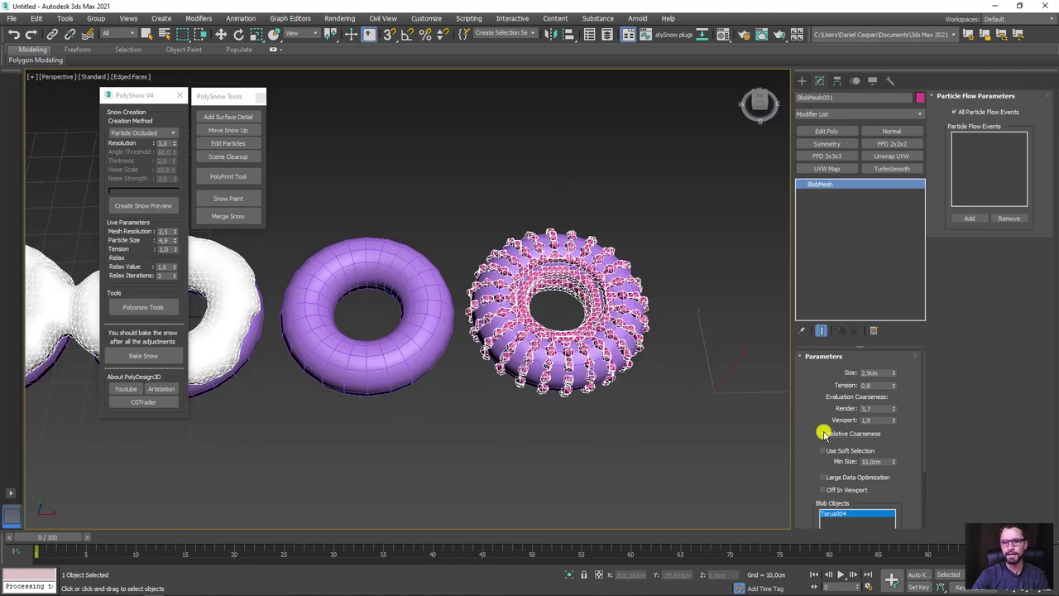
left_click(821, 434)
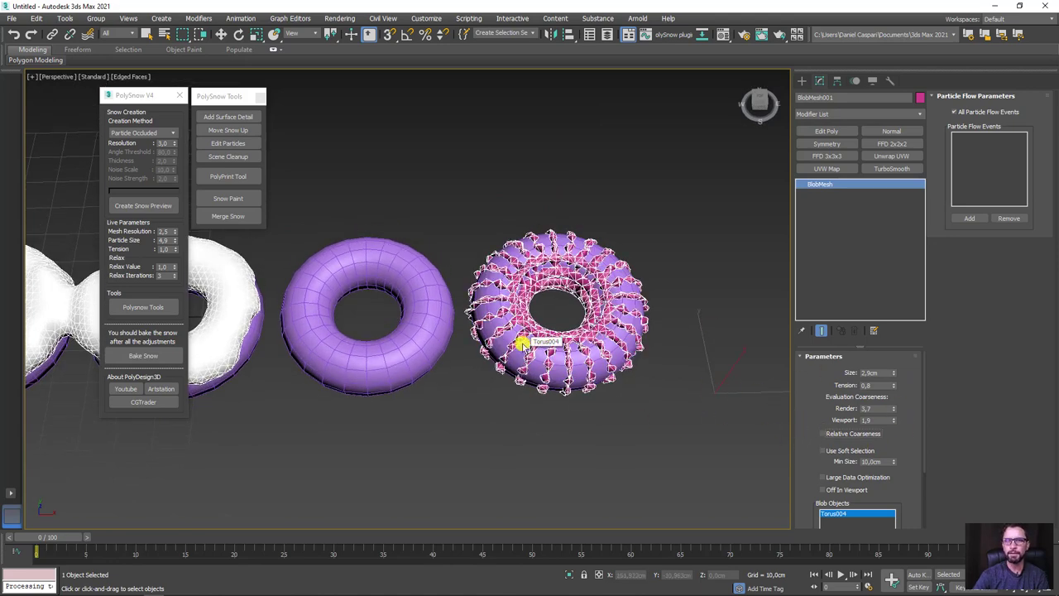
Delete the BlobMesh and look over the snow-covered and bare tori.
key("w")
key("Delete")
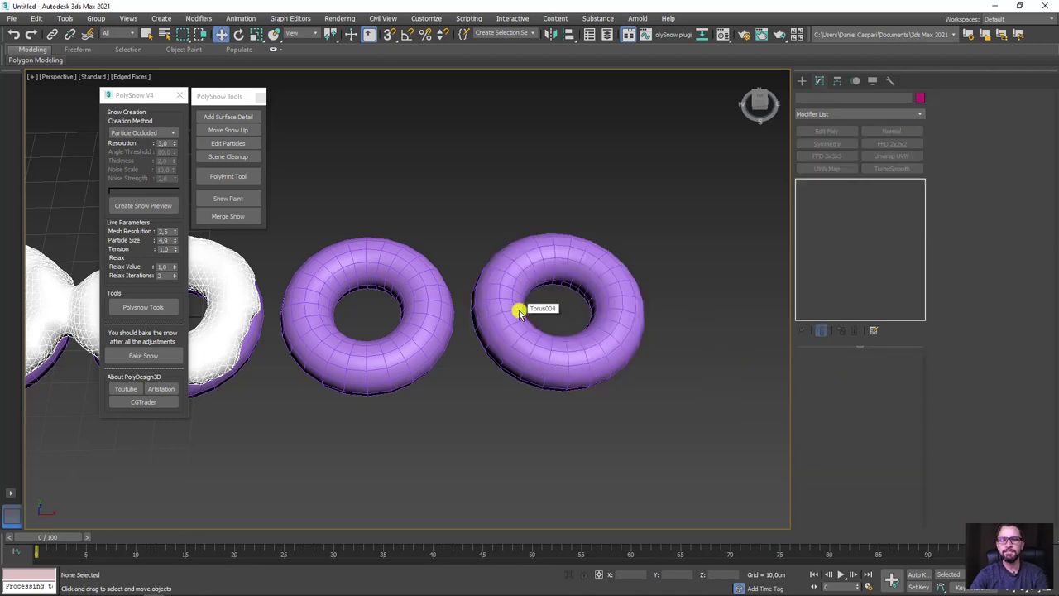
scroll(520, 313, "down", 3)
mouse_move(664, 434)
left_mouse_down()
mouse_move(468, 252)
mouse_move(426, 235)
left_mouse_up()
middle_click_drag(382, 245, 464, 263)
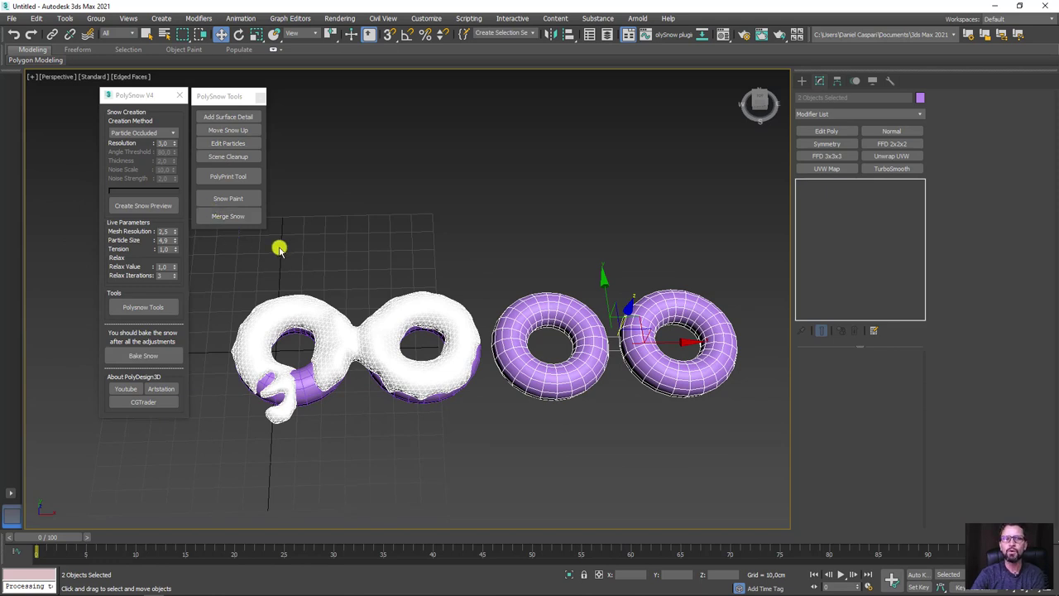
middle_click_drag(340, 237, 361, 229)
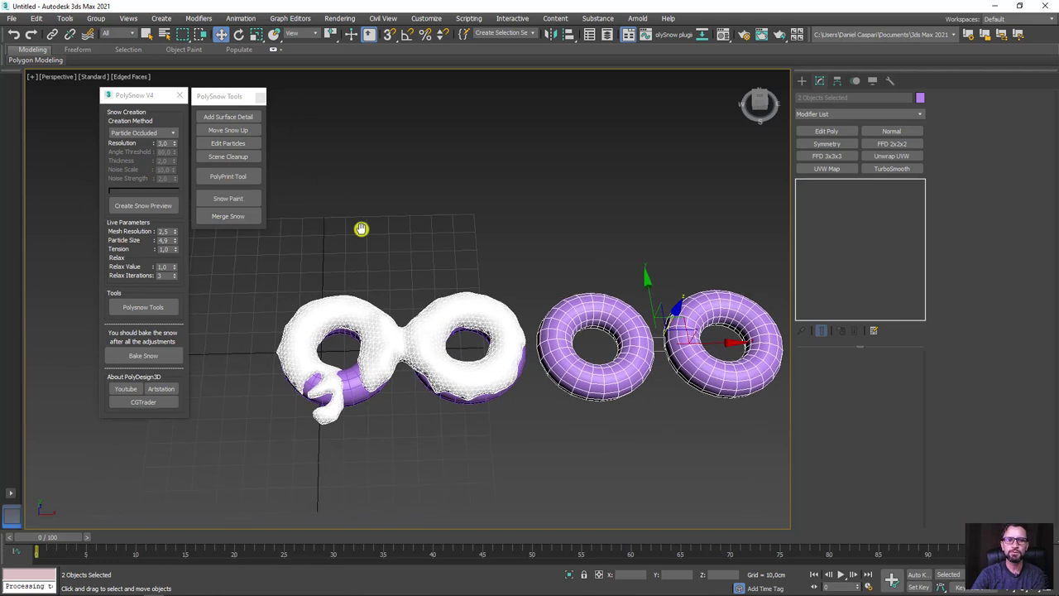
scroll(361, 229, "down", 3)
scroll(348, 261, "up", 1)
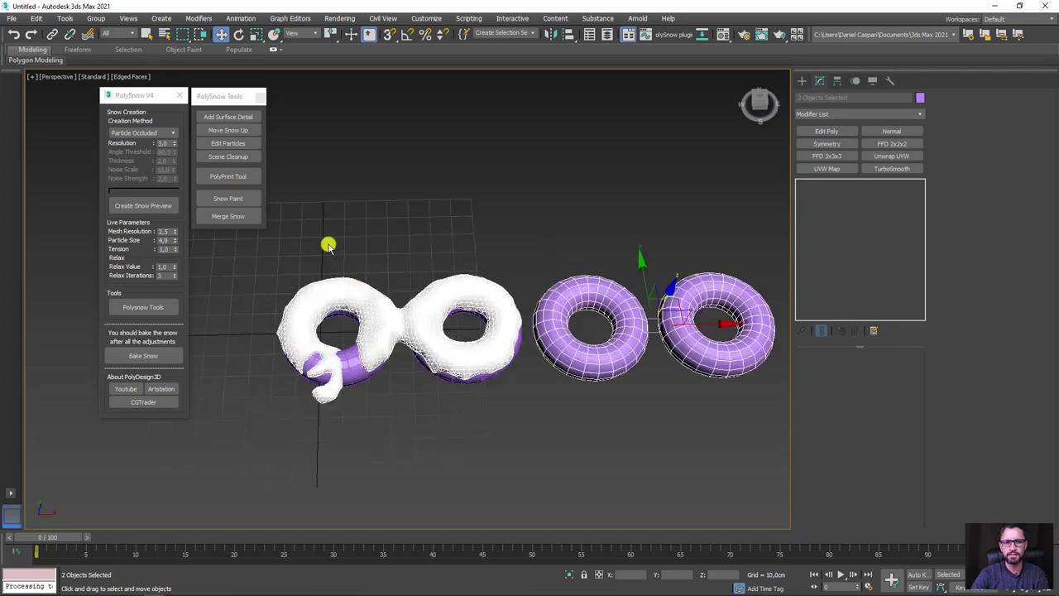
scroll(331, 240, "up", 5)
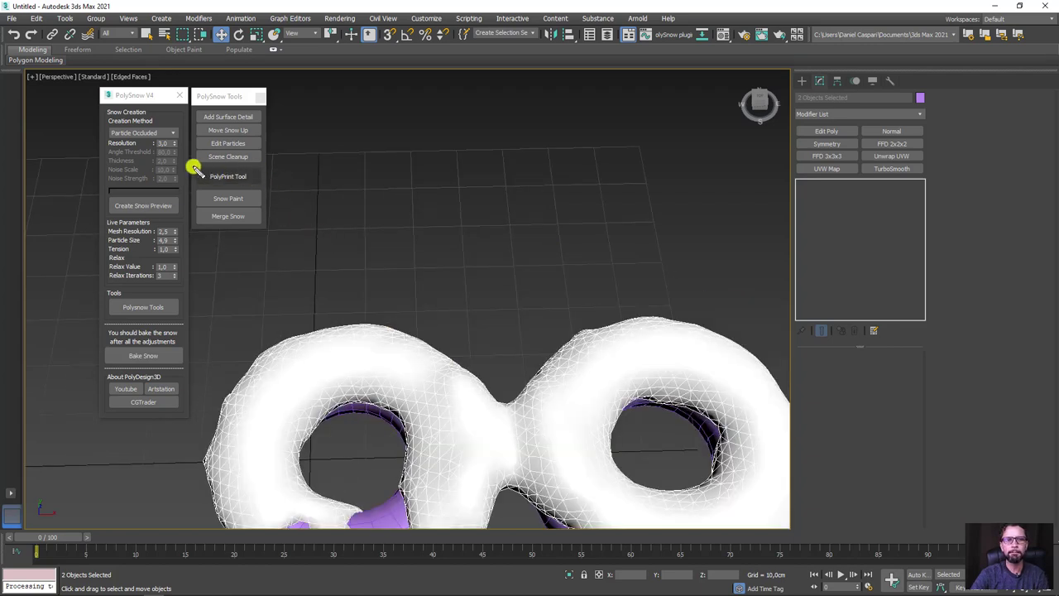
left_click_drag(203, 166, 191, 168)
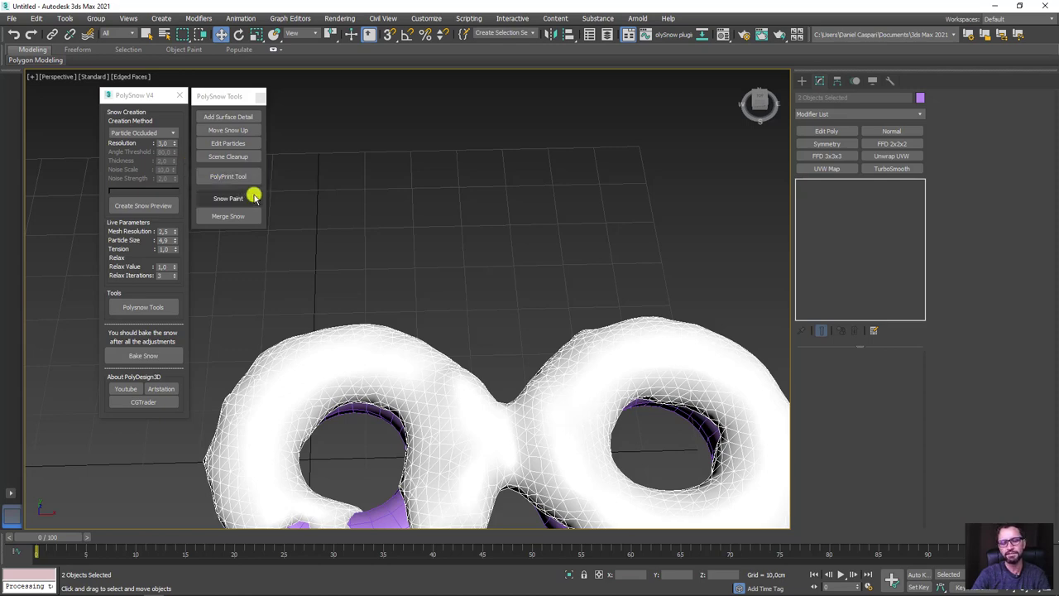
mouse_move(348, 273)
middle_mouse_down("alt")
mouse_move(369, 373)
mouse_move(465, 381)
mouse_move(409, 238)
middle_mouse_up("alt")
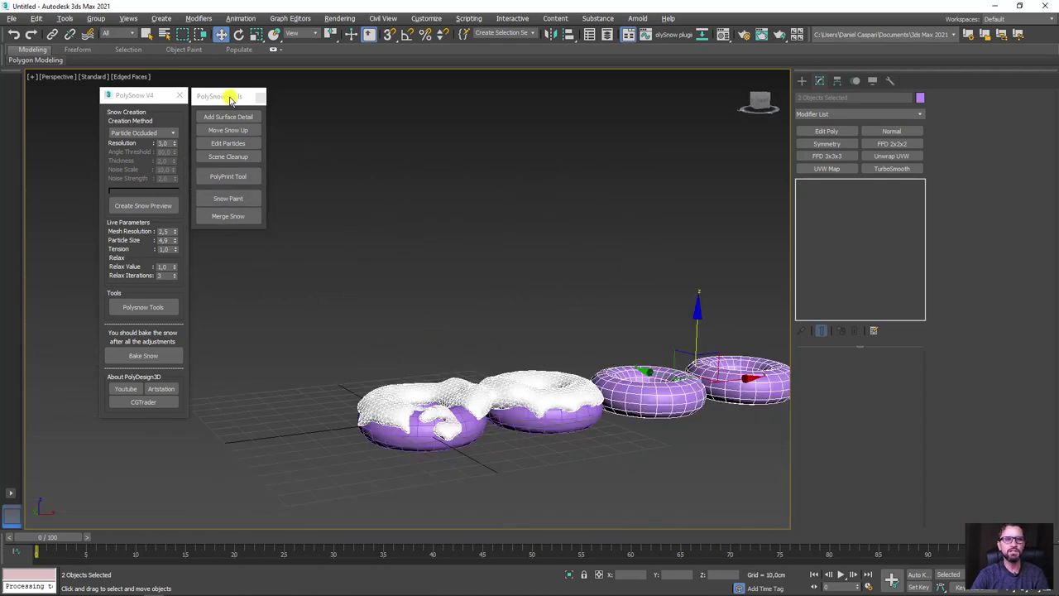
Open recent CenaTeste.max, discarding the current scene without saving.
left_click(11, 18)
mouse_move(34, 75)
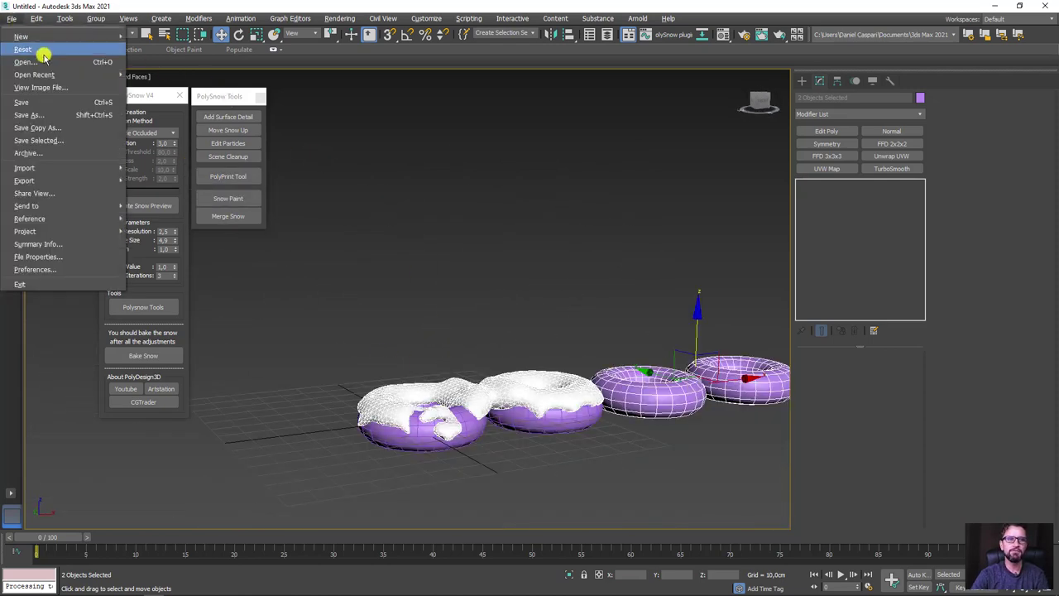
left_click(236, 74)
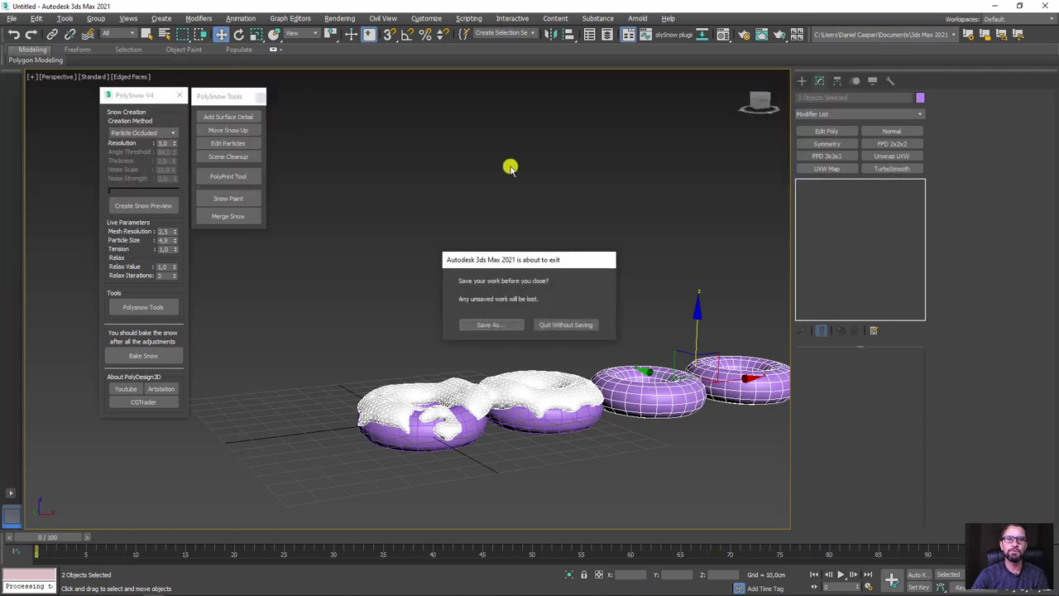
left_click(550, 325)
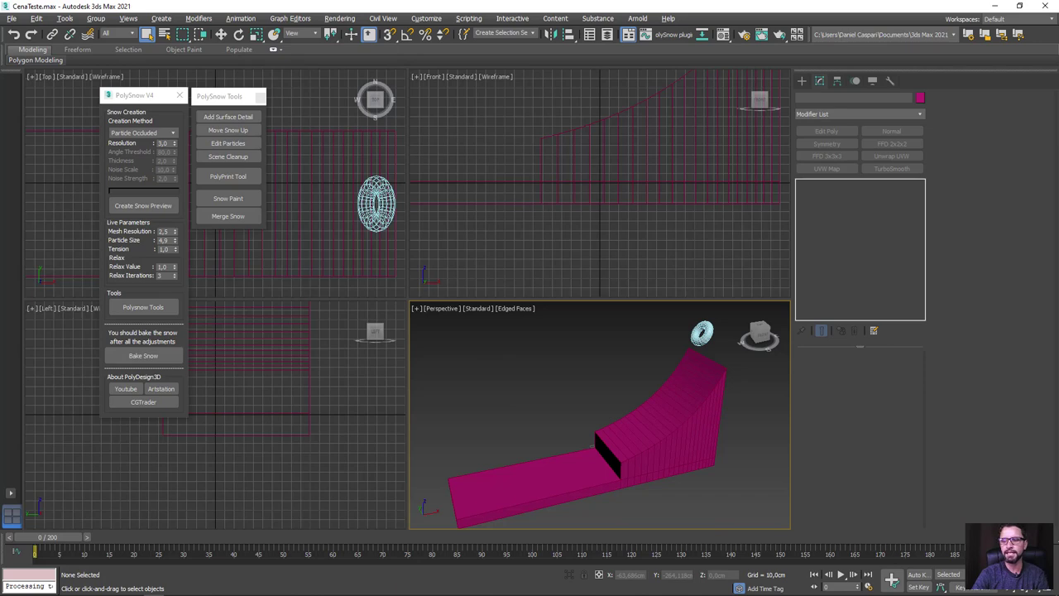
Maximize the Perspective view and close the PolySnow Tools and PolySnow V4 panels.
key("alt+w")
mouse_move(647, 389)
middle_mouse_down("alt")
mouse_move(673, 378)
mouse_move(616, 360)
middle_mouse_up("alt")
middle_click_drag(552, 368, 490, 325, "alt")
left_click(260, 96)
left_click(179, 95)
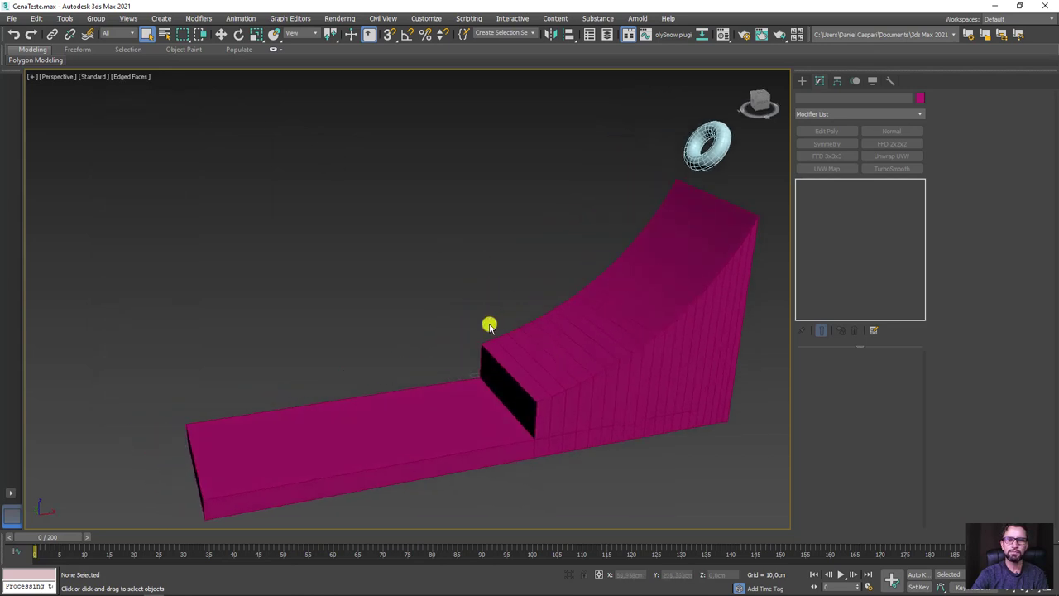
scroll(489, 326, "down", 3)
Scrub and play the animation of the torus sliding down the ramp, then return to frame 0.
left_click_drag(43, 542, 107, 547)
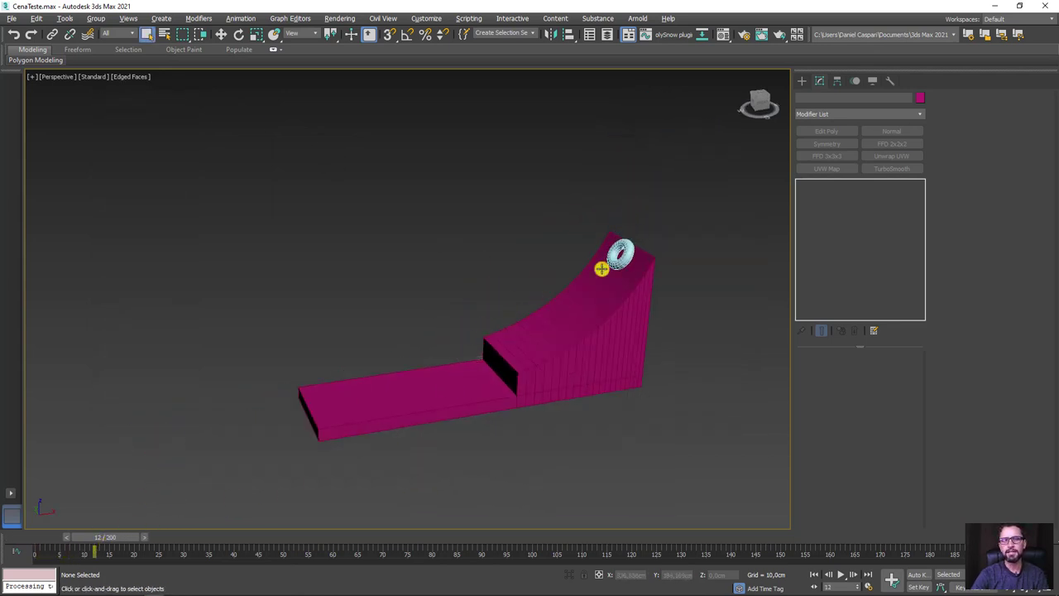
mouse_move(114, 538)
left_mouse_down()
mouse_move(832, 501)
mouse_move(378, 537)
mouse_move(5, 534)
mouse_move(573, 538)
left_mouse_up()
key("Home")
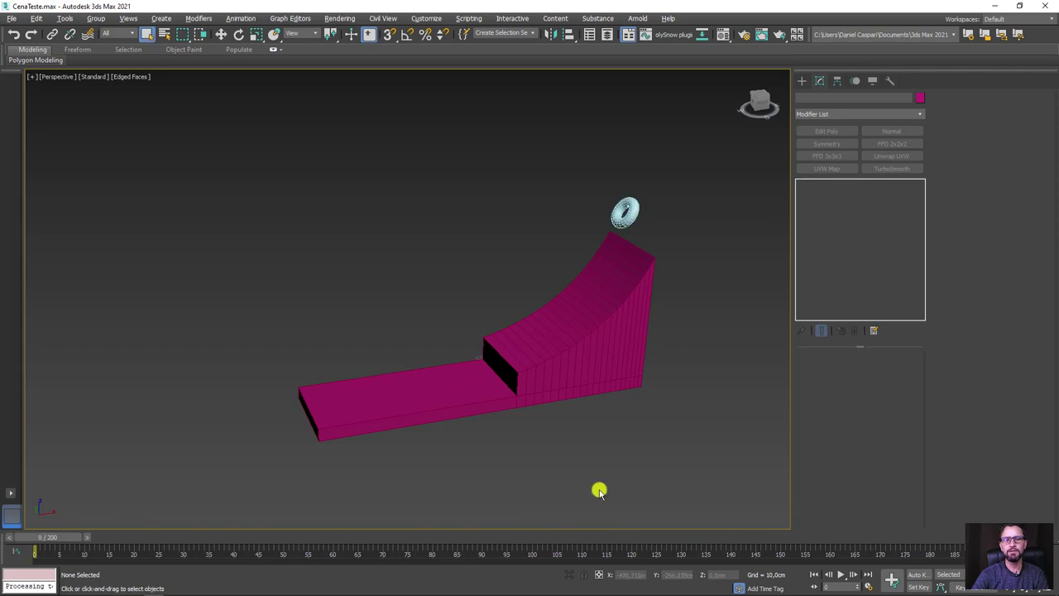
left_click(841, 573)
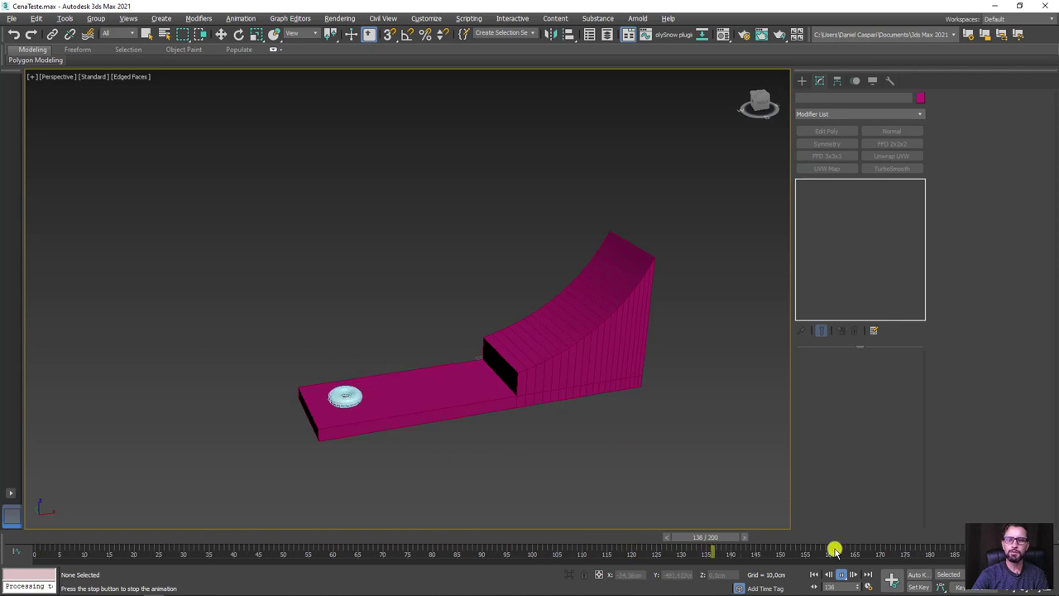
left_click_drag(761, 538, 3, 522)
Select the ramp object Rampa.
key("q")
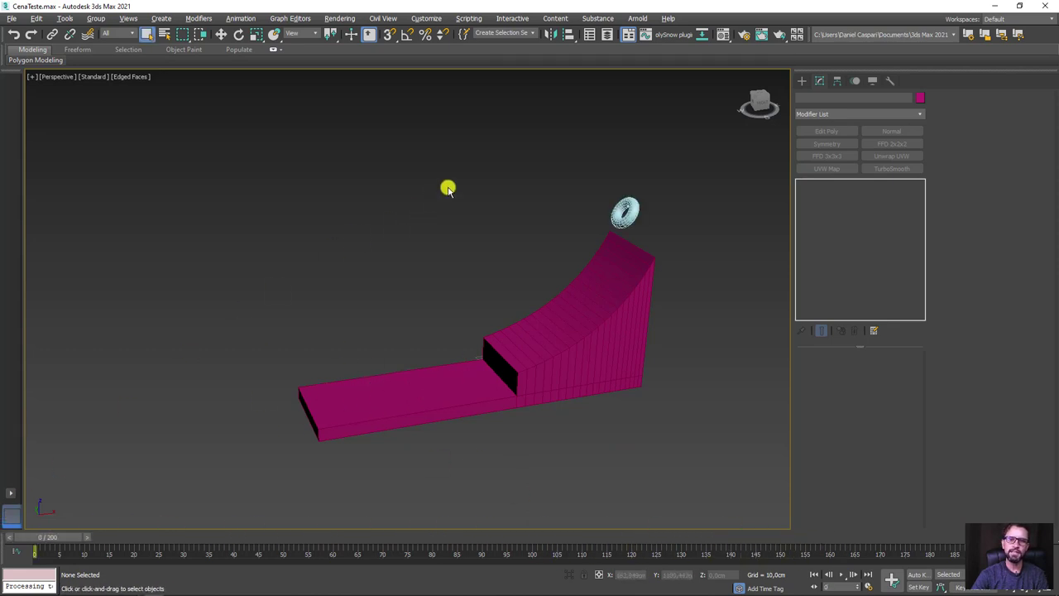
left_click_drag(512, 144, 488, 221)
left_click_drag(365, 494, 365, 494)
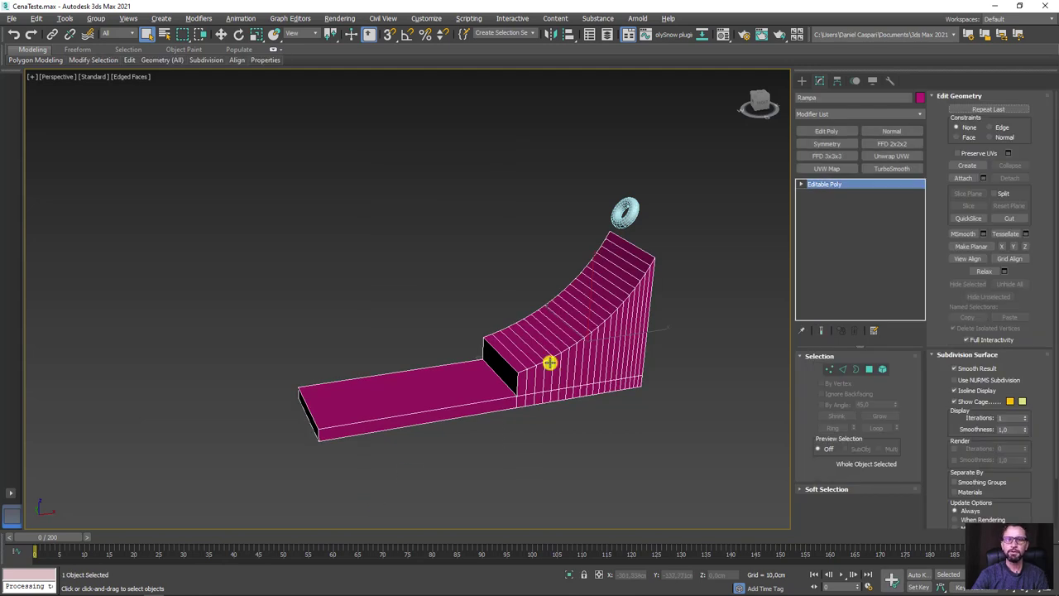
Reselect Rampa and bring up the PolySnow V4 window beside the view.
left_click(637, 212)
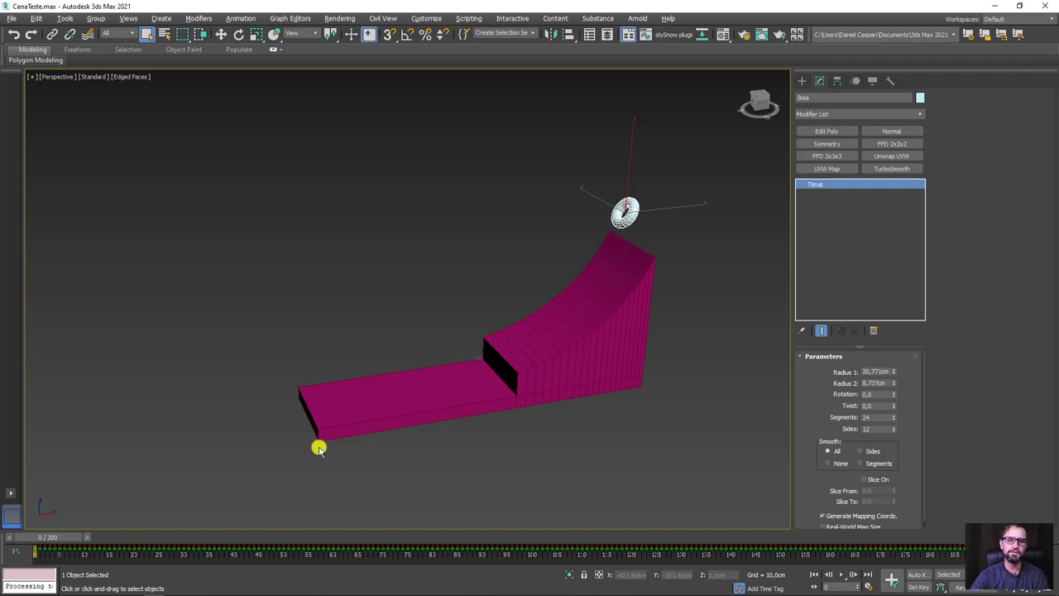
left_click_drag(378, 204, 617, 455)
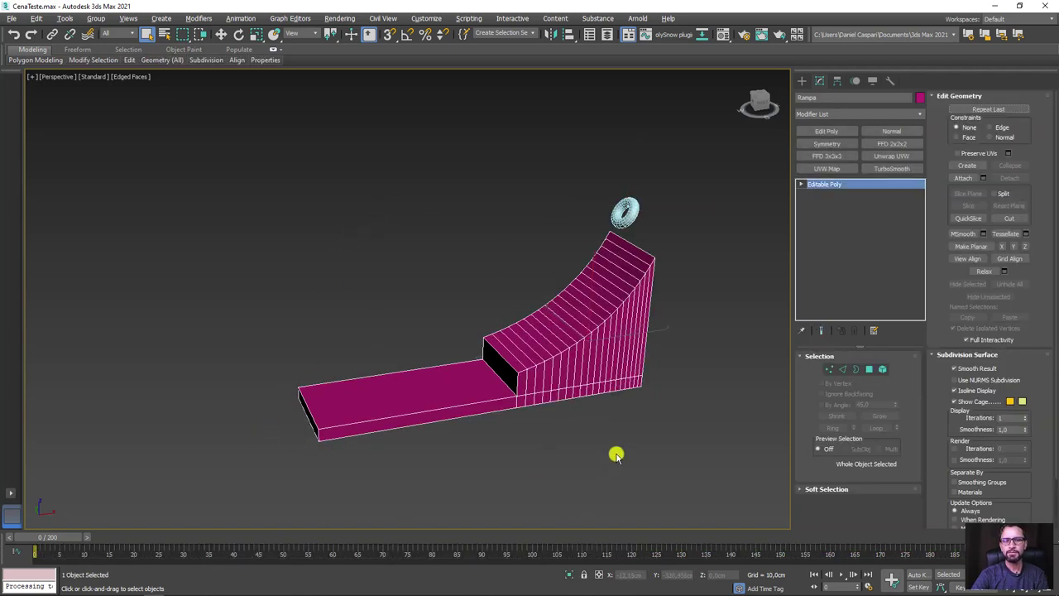
middle_click_drag(679, 445, 695, 389, "alt")
left_click(675, 34)
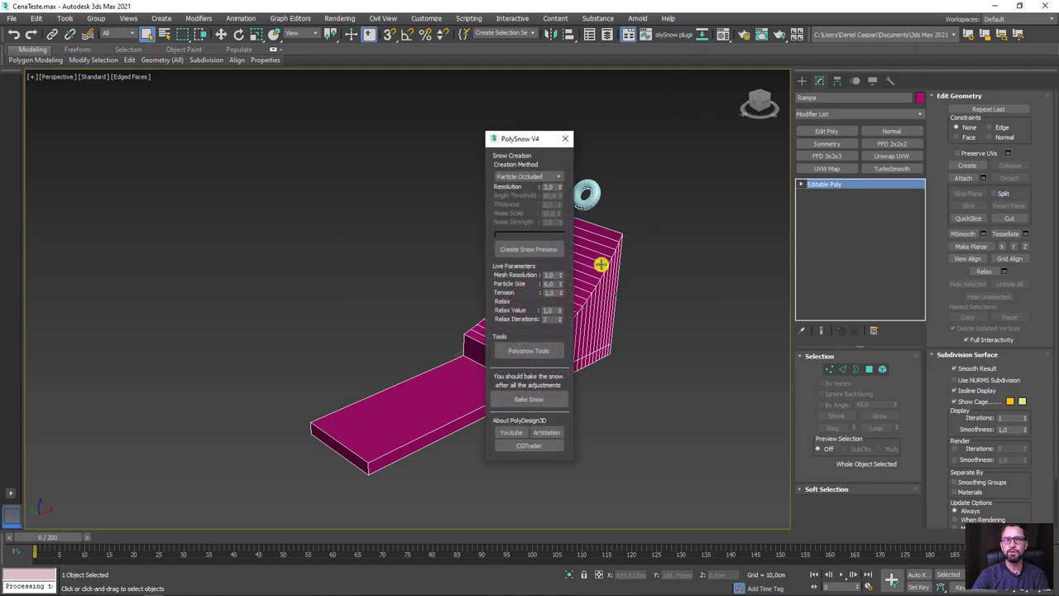
left_click_drag(513, 141, 167, 122)
middle_click_drag(314, 220, 231, 178, "alt")
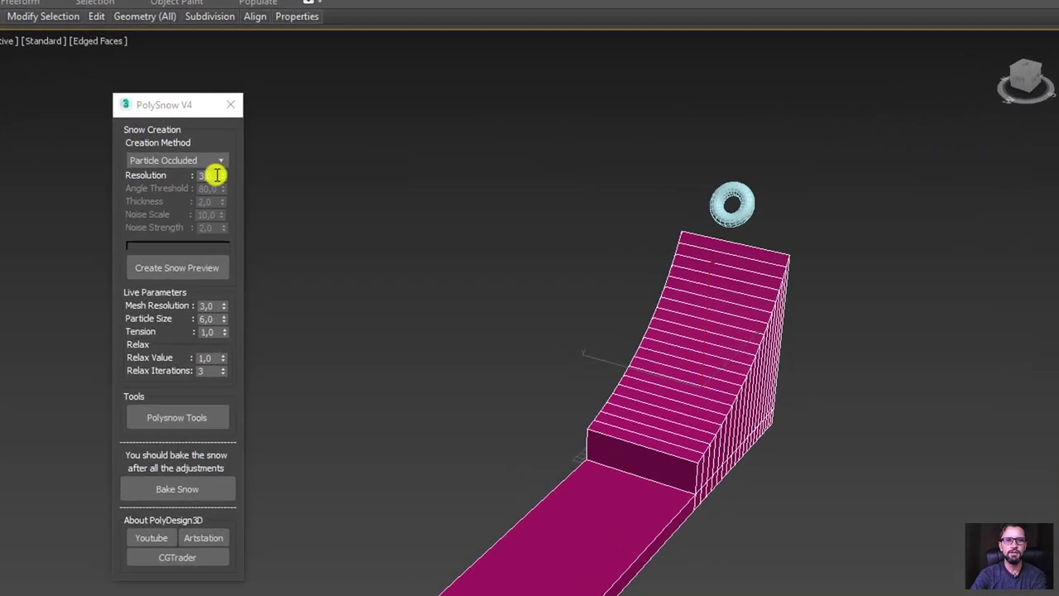
Set snow Resolution to 8 and generate the snow preview on the ramp.
double_click(204, 167)
type("8")
key("Return")
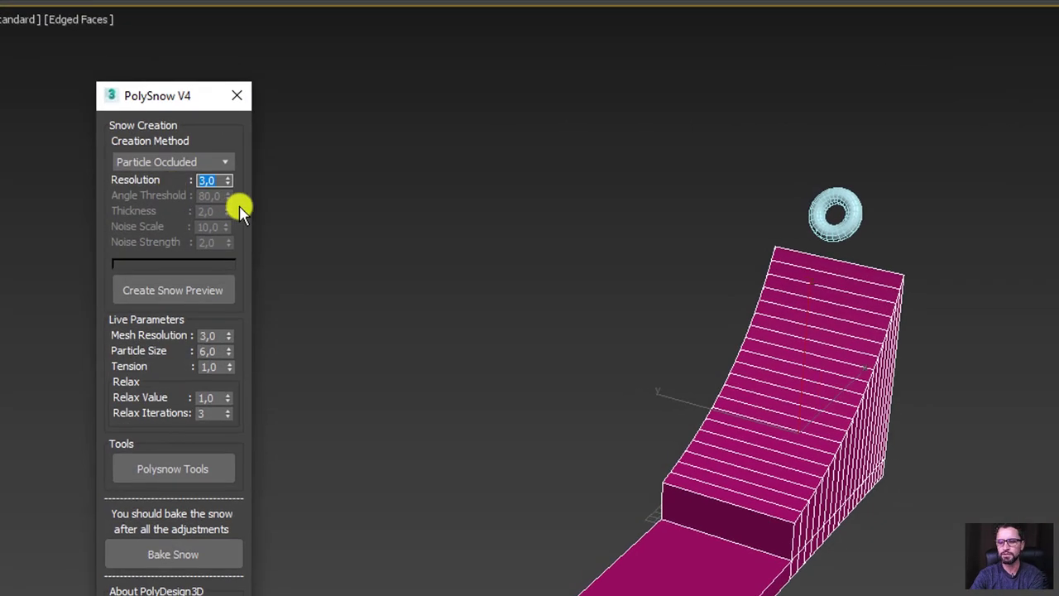
mouse_move(518, 386)
middle_mouse_down("alt")
mouse_move(501, 359)
mouse_move(507, 343)
middle_mouse_up("alt")
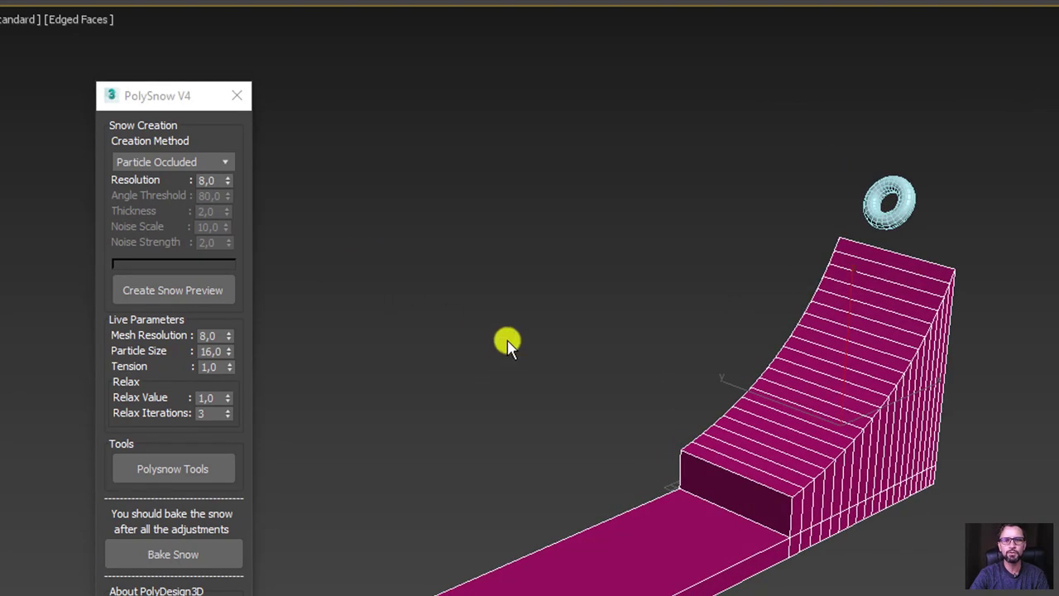
left_click(170, 287)
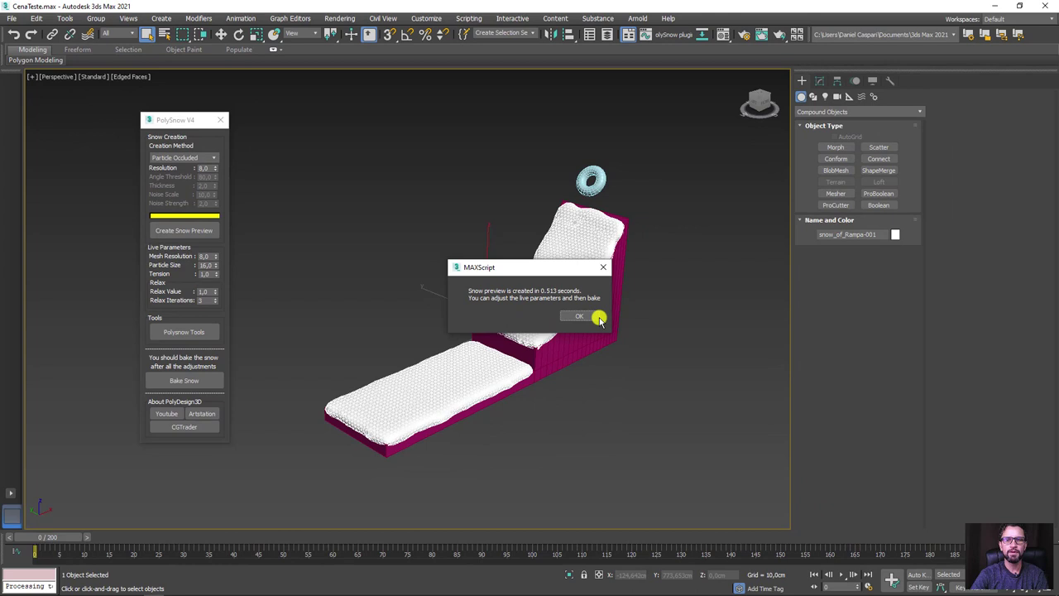
left_click(594, 318)
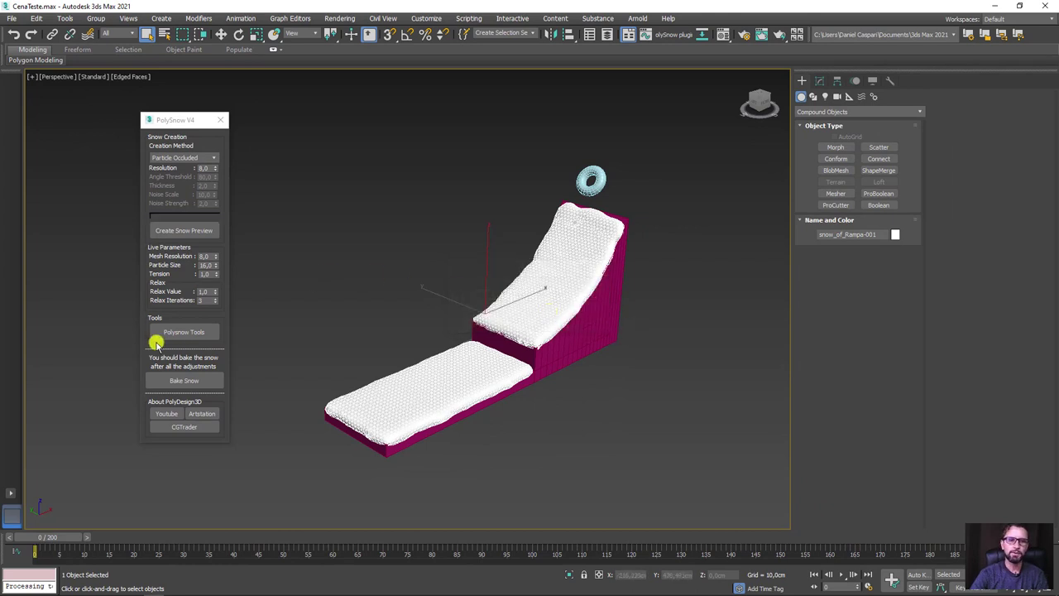
Convert the ramp snow into editable particles via Polysnow Tools' Edit Particles.
left_click(179, 332)
scroll(524, 351, "up", 2)
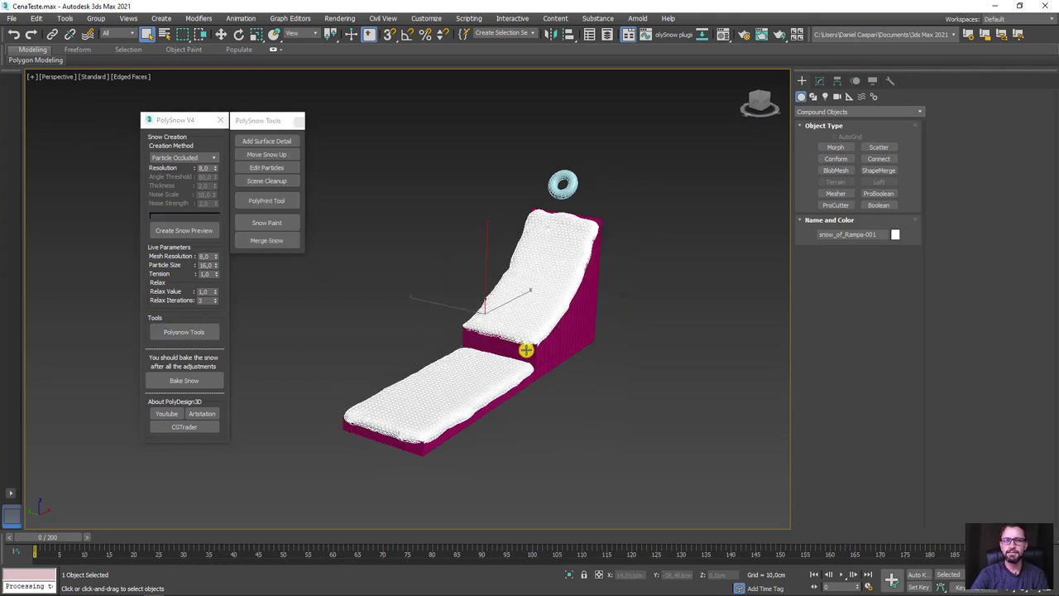
scroll(520, 335, "up", 3)
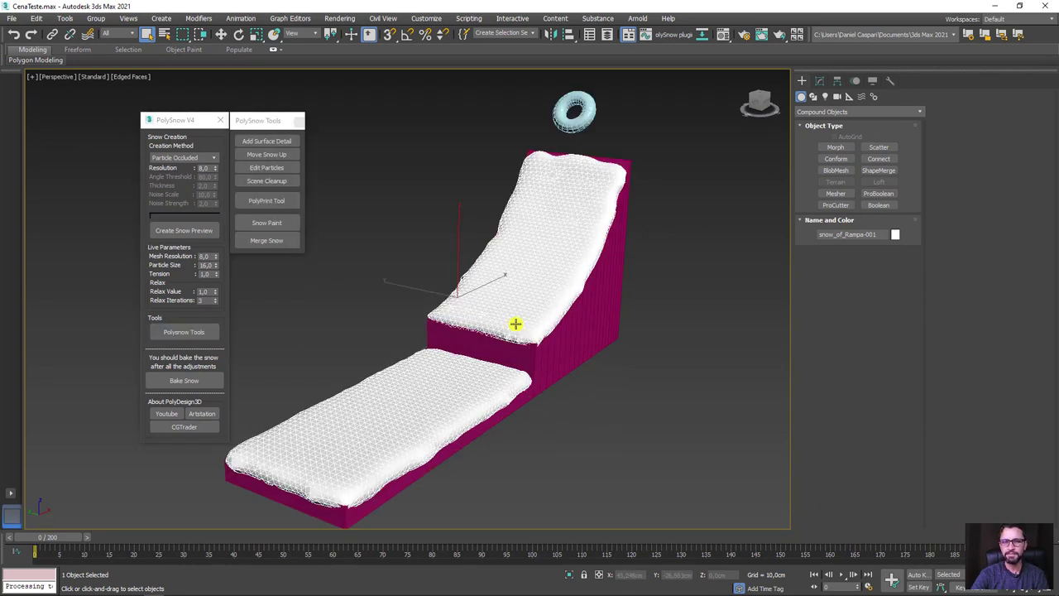
left_click(275, 168)
scroll(526, 296, "up", 3)
scroll(573, 370, "up", 2)
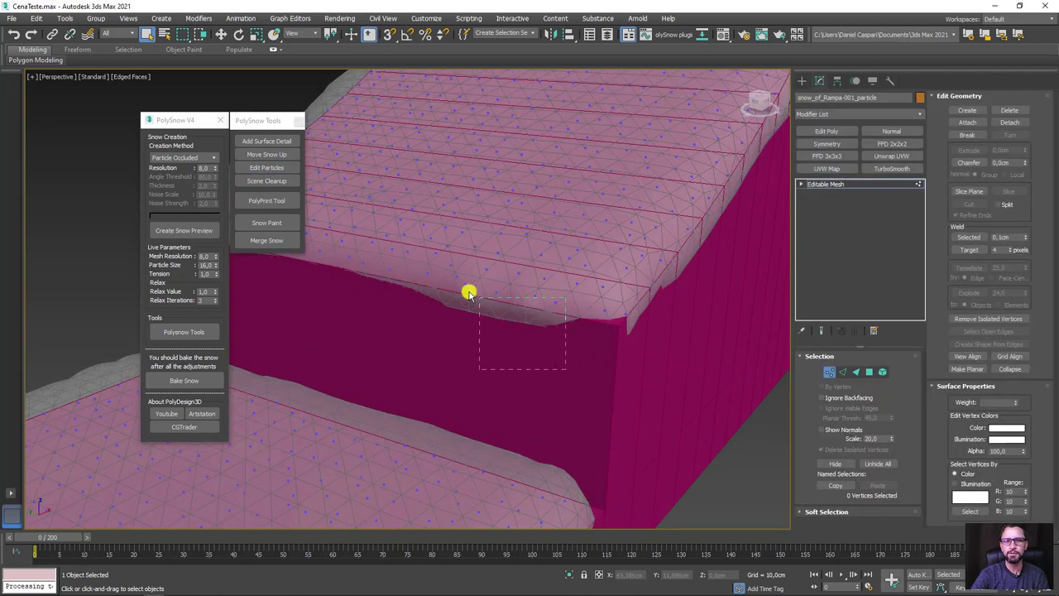
Pull four snow vertices at the ramp's step down into a hanging drip.
left_click_drag(468, 293, 445, 285)
middle_click_drag(445, 285, 485, 302, "alt")
key("w")
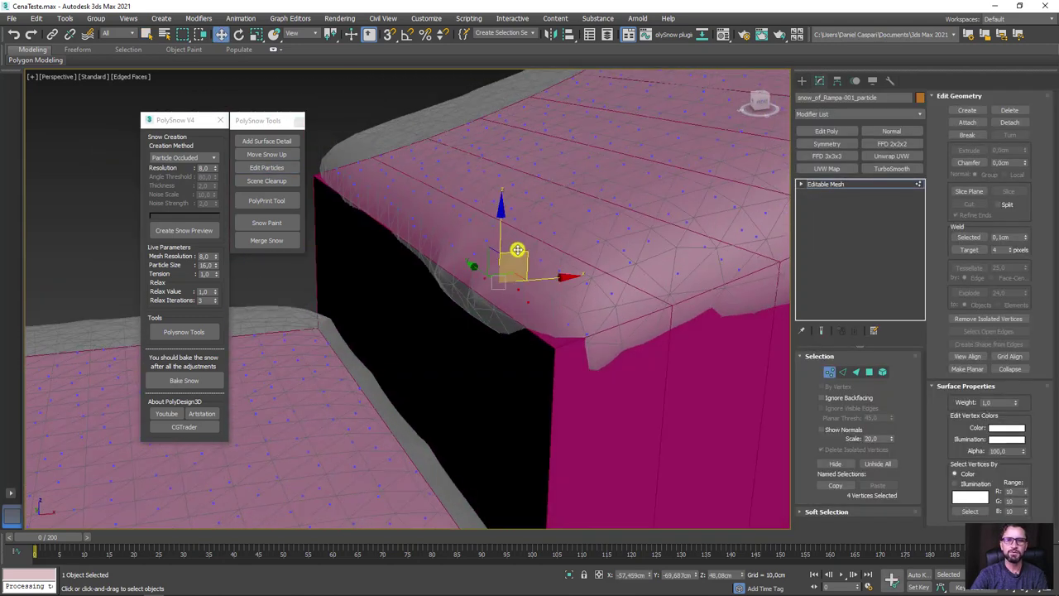
mouse_move(517, 250)
left_mouse_down()
mouse_move(486, 344)
mouse_move(503, 337)
mouse_move(495, 349)
left_mouse_up()
left_click_drag(503, 334, 530, 317)
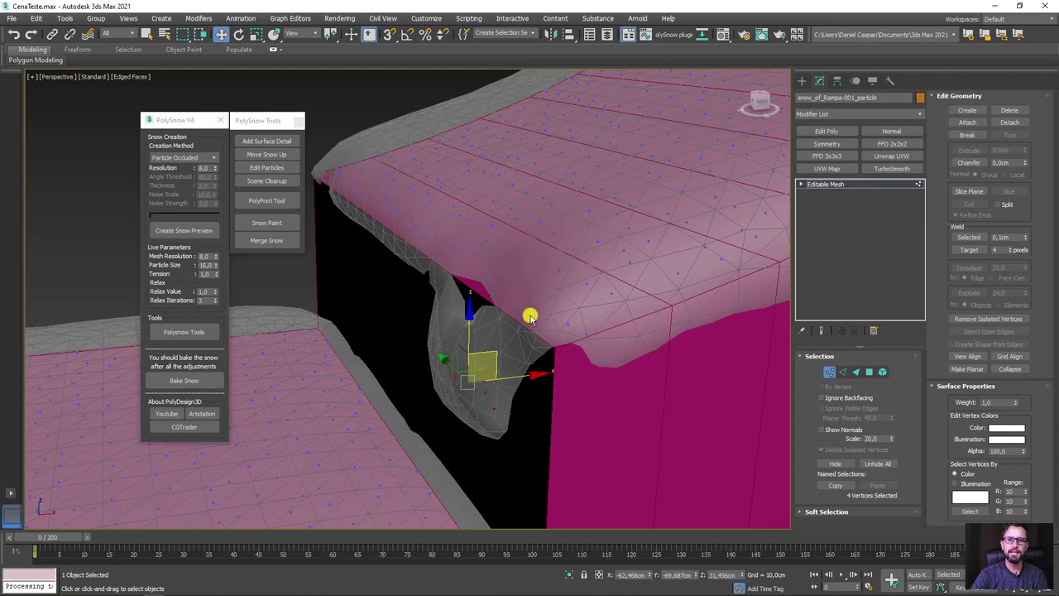
Drag the snow vertices near the top edge further down over the step.
mouse_move(539, 246)
left_mouse_down()
mouse_move(525, 230)
mouse_move(499, 242)
left_mouse_up()
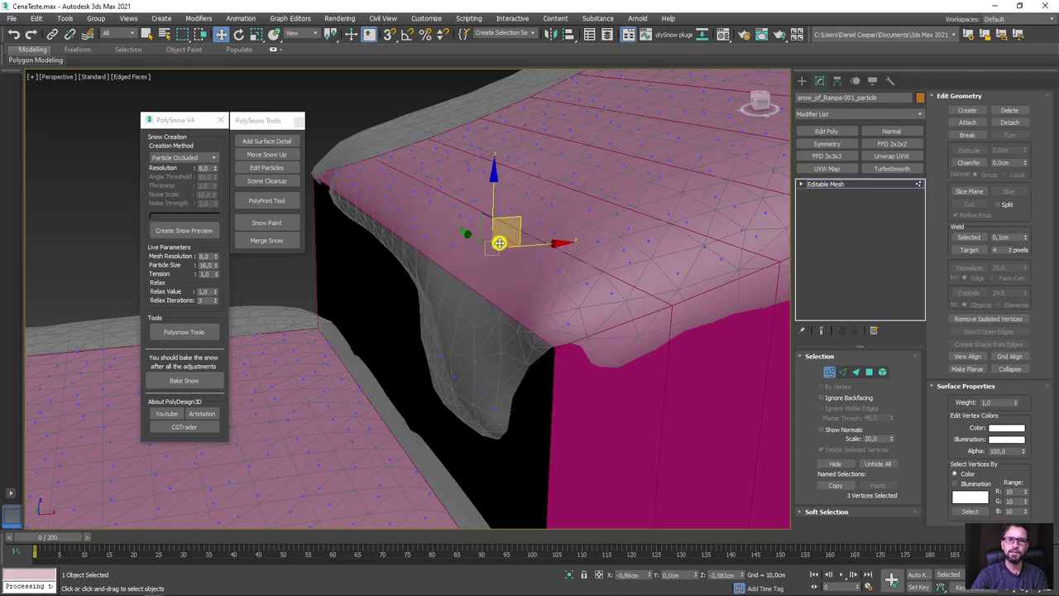
mouse_move(438, 295)
middle_mouse_down("alt")
mouse_move(529, 333)
mouse_move(342, 372)
mouse_move(364, 356)
middle_mouse_up("alt")
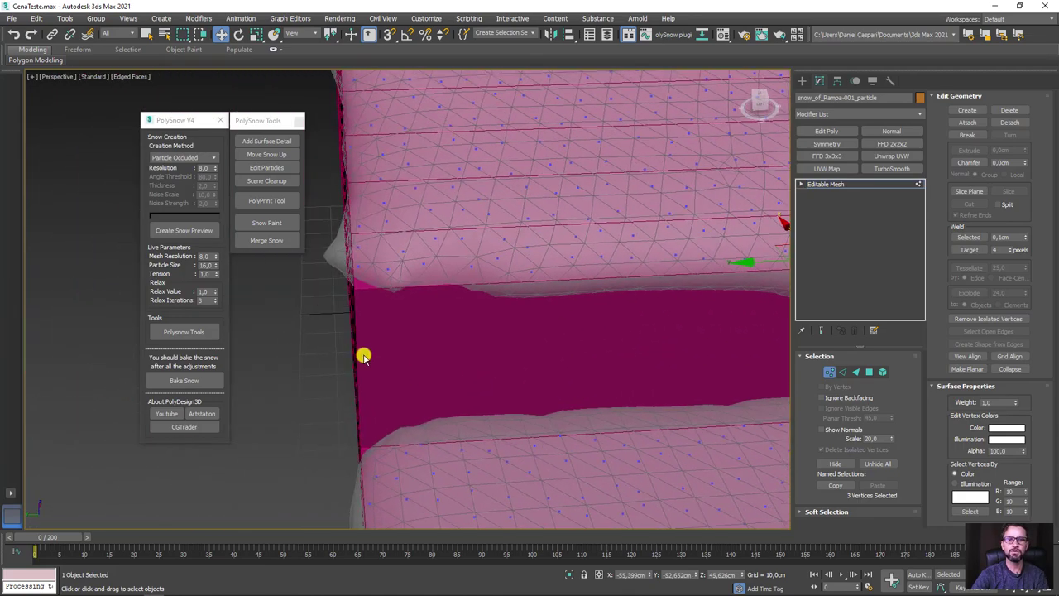
mouse_move(349, 277)
middle_mouse_down("alt")
mouse_move(444, 260)
mouse_move(336, 227)
middle_mouse_up("alt")
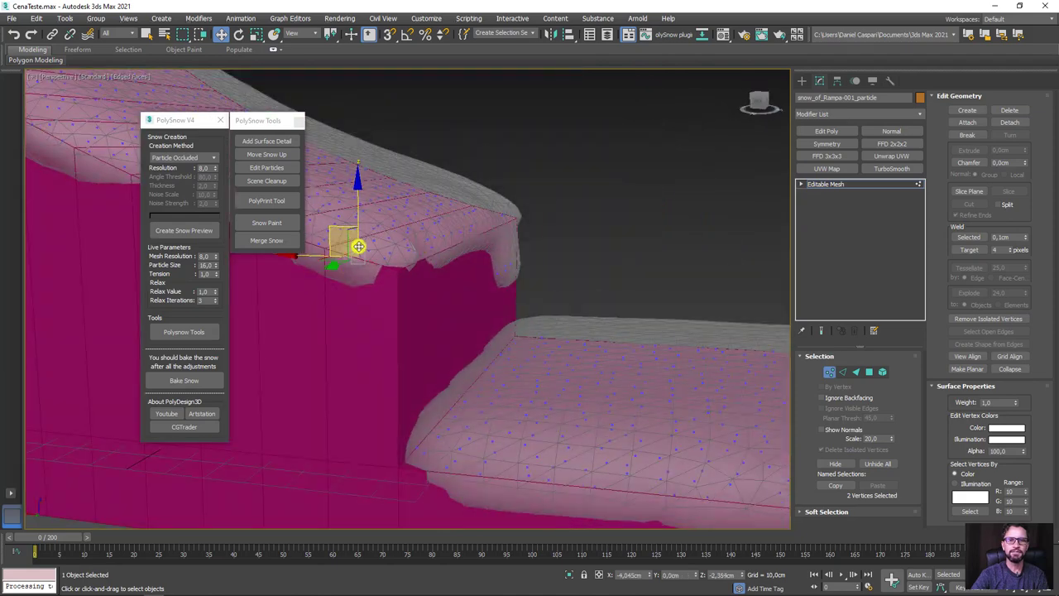
left_click_drag(358, 246, 378, 280)
mouse_move(377, 280)
middle_mouse_down("alt")
mouse_move(414, 279)
mouse_move(435, 333)
mouse_move(620, 318)
mouse_move(605, 361)
middle_mouse_up("alt")
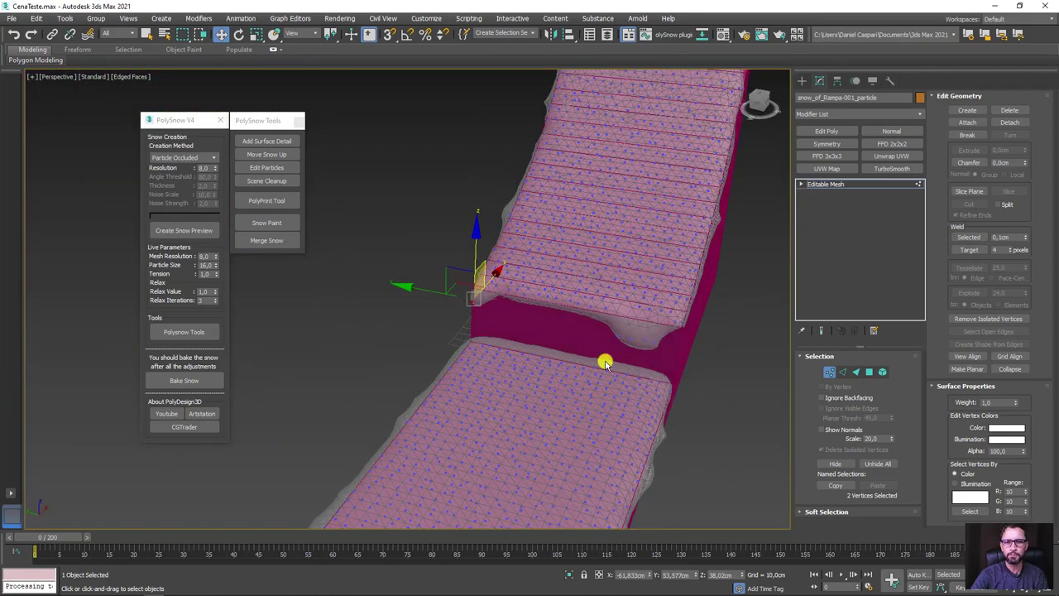
Reshape the snow vertices at the gap between the upper and lower slabs.
scroll(604, 361, "up", 3)
left_click_drag(656, 400, 656, 399)
middle_click_drag(656, 399, 631, 354, "alt")
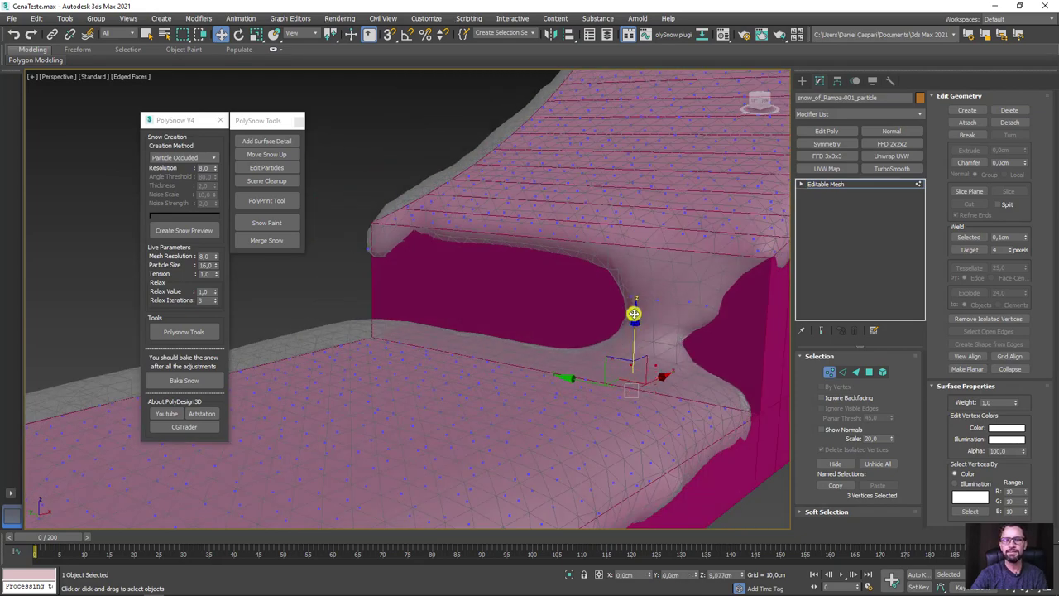
left_click_drag(632, 331, 638, 307)
mouse_move(638, 307)
middle_mouse_down("alt")
mouse_move(726, 341)
mouse_move(582, 331)
mouse_move(638, 347)
middle_mouse_up("alt")
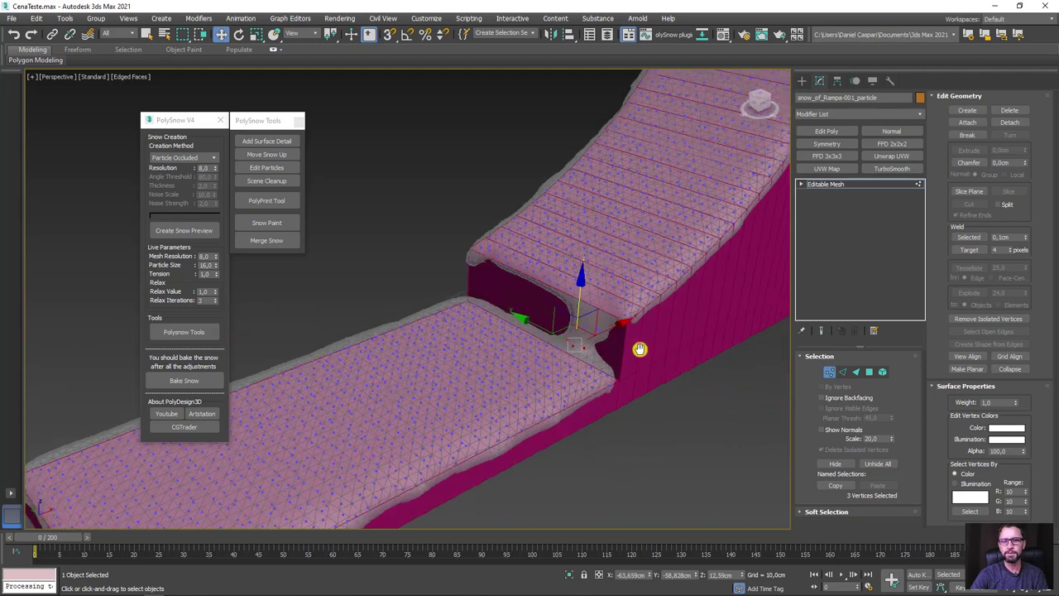
Return to object level and reselect the snow object.
left_click(828, 186)
mouse_move(709, 260)
middle_mouse_down("alt")
mouse_move(596, 315)
mouse_move(588, 279)
middle_mouse_up("alt")
left_click(697, 405)
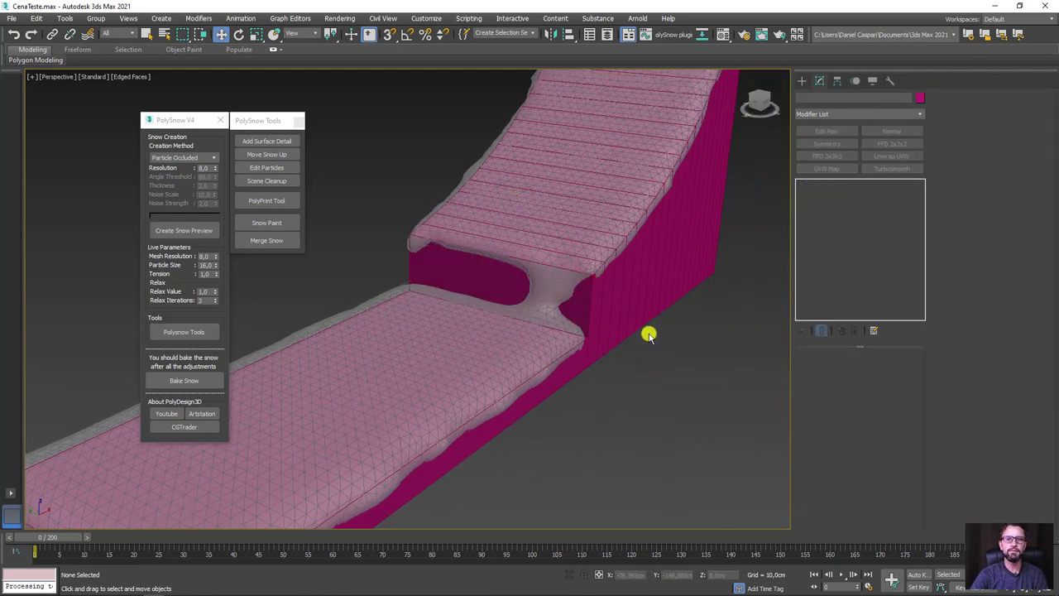
left_click(551, 283)
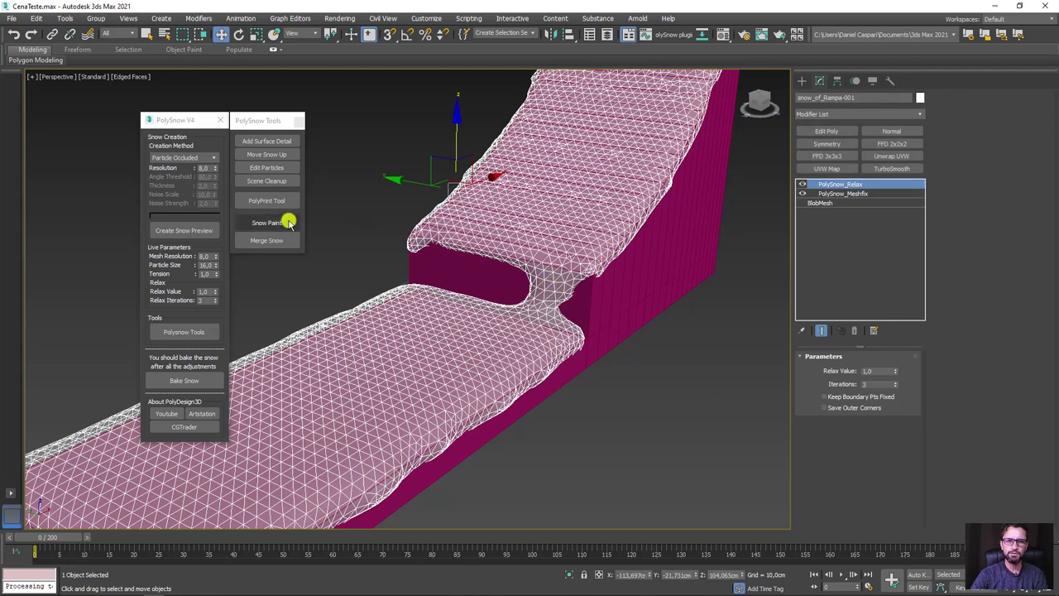
Rebuild the snow with Edit Particles and return to object level.
left_click(269, 167)
middle_click_drag(625, 308, 754, 196, "alt")
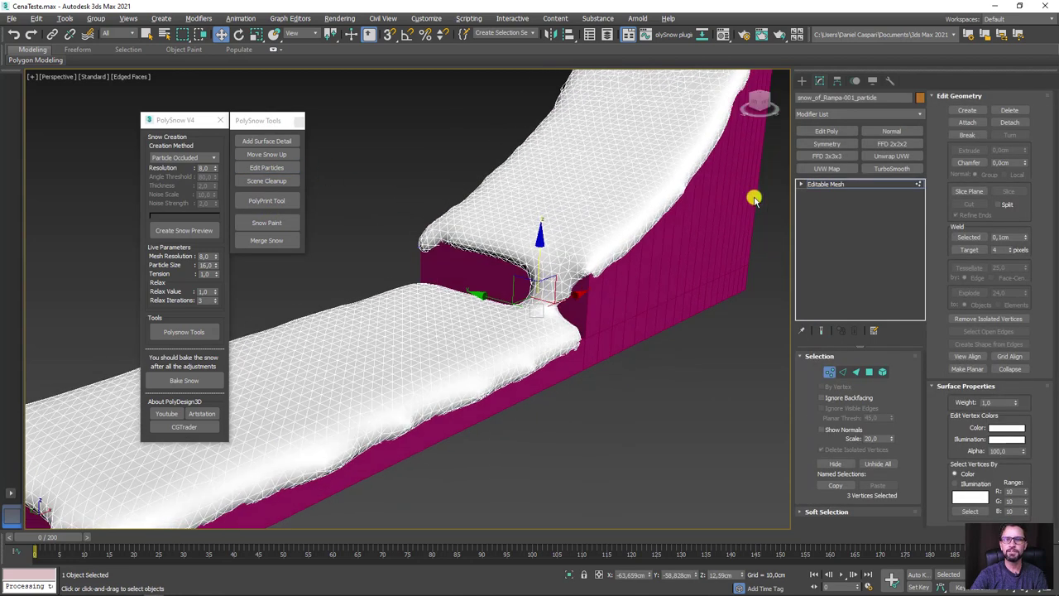
left_click(828, 183)
mouse_move(728, 273)
middle_mouse_down("alt")
mouse_move(689, 357)
mouse_move(725, 350)
mouse_move(604, 338)
mouse_move(615, 331)
middle_mouse_up("alt")
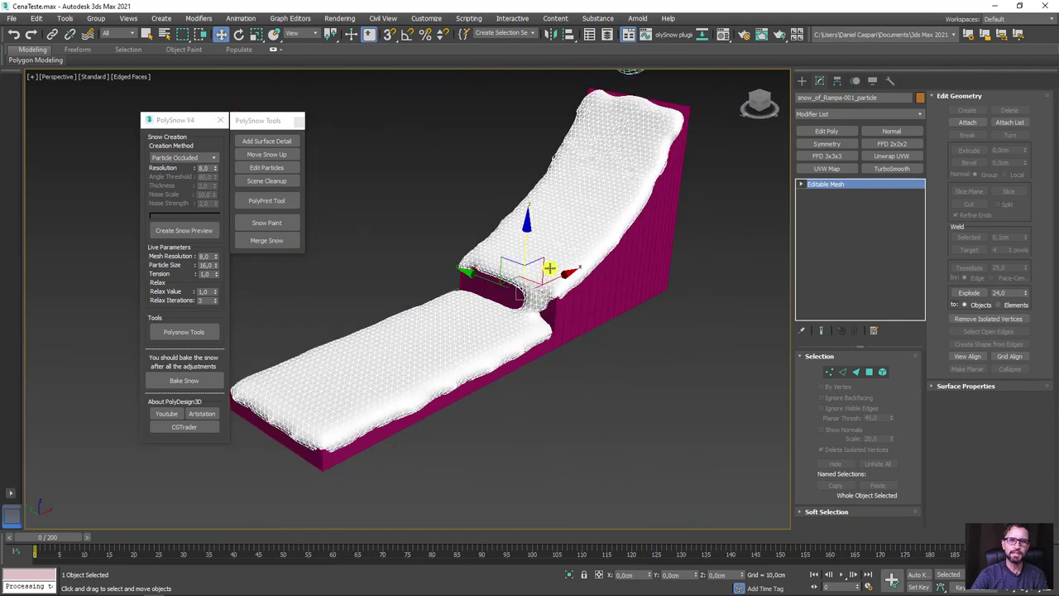
mouse_move(395, 224)
middle_mouse_down("alt")
mouse_move(501, 284)
mouse_move(623, 231)
middle_mouse_up("alt")
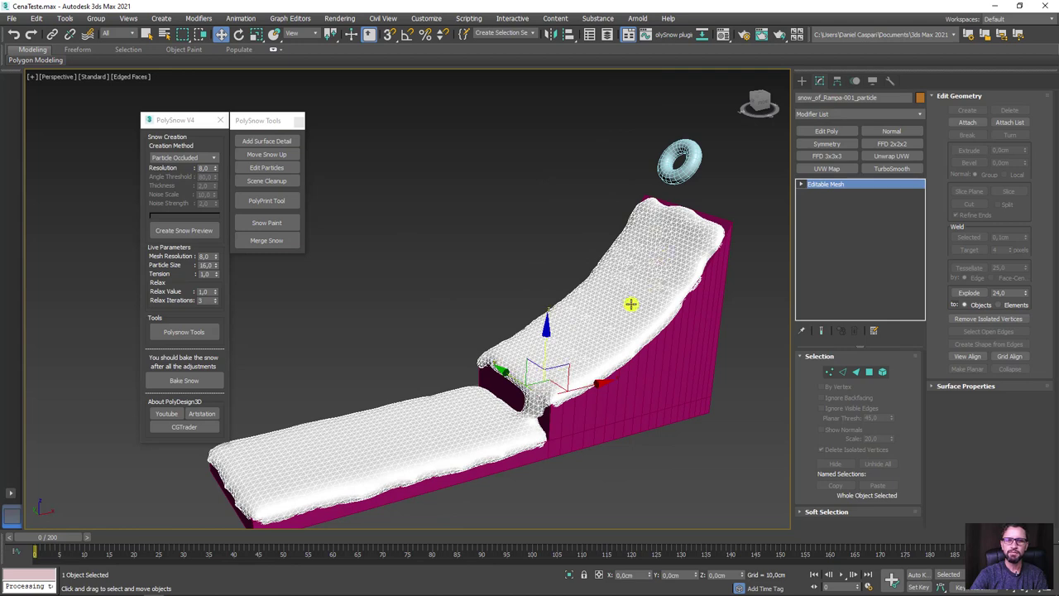
mouse_move(631, 305)
middle_mouse_down("alt")
mouse_move(480, 362)
mouse_move(525, 352)
mouse_move(552, 374)
mouse_move(562, 361)
mouse_move(556, 325)
middle_mouse_up("alt")
Clone the snow mesh as an independent Copy named snow_copy.
key("ctrl+v")
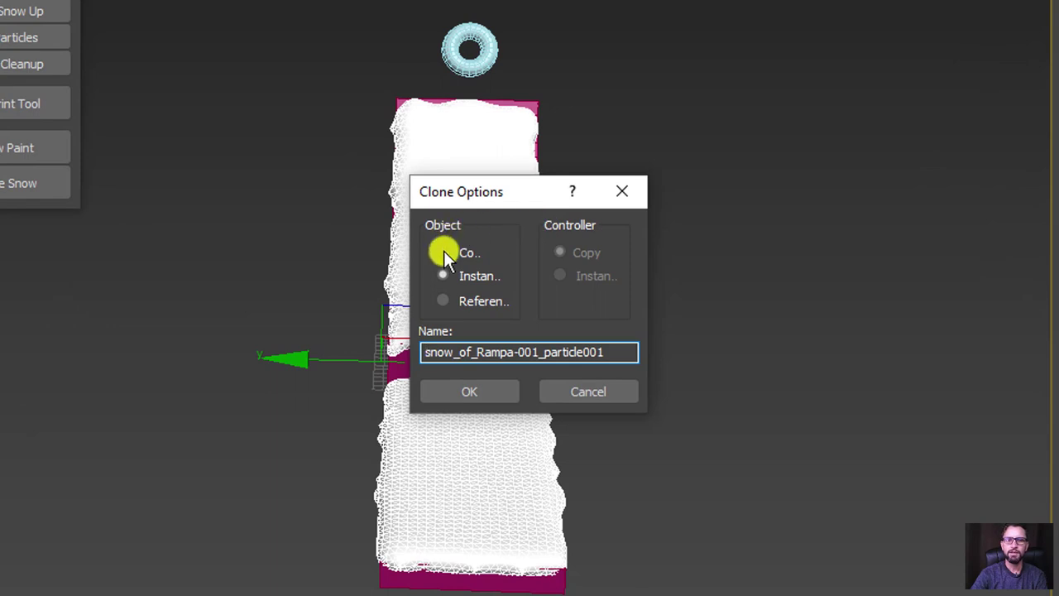
left_click(443, 252)
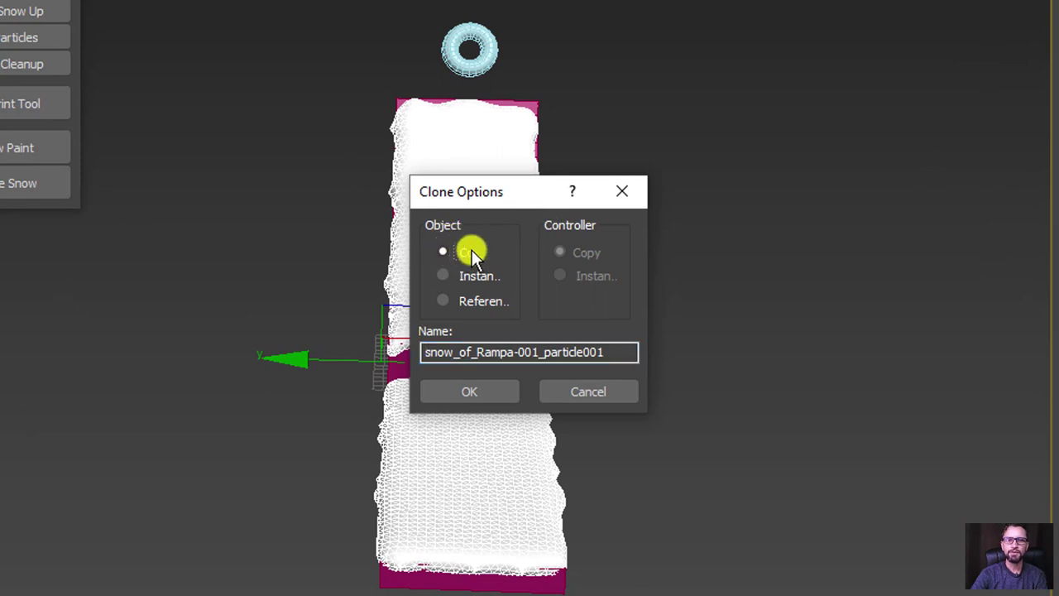
left_click_drag(600, 354, 459, 352)
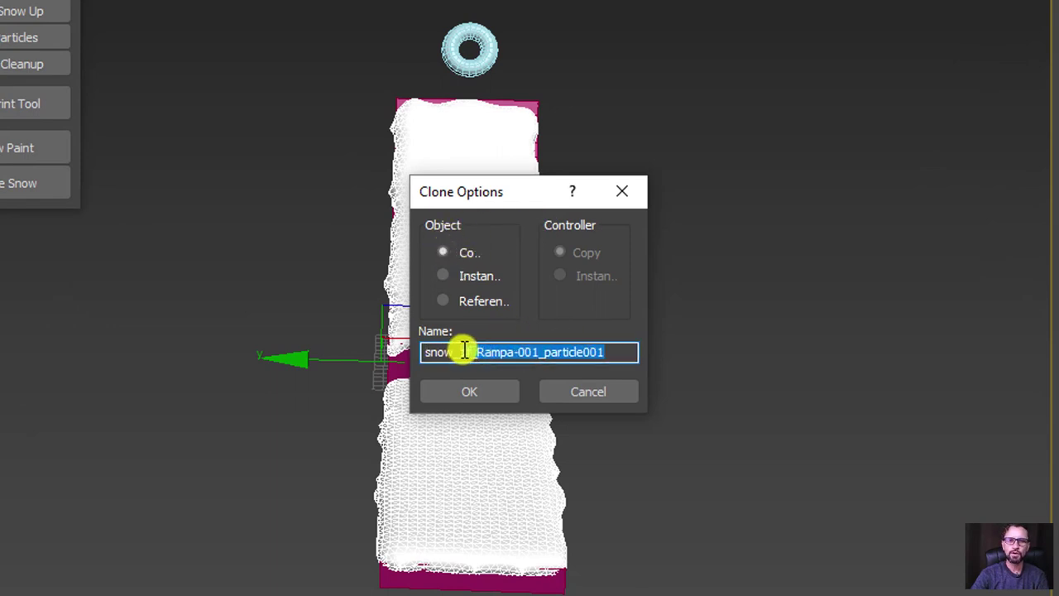
type("copy")
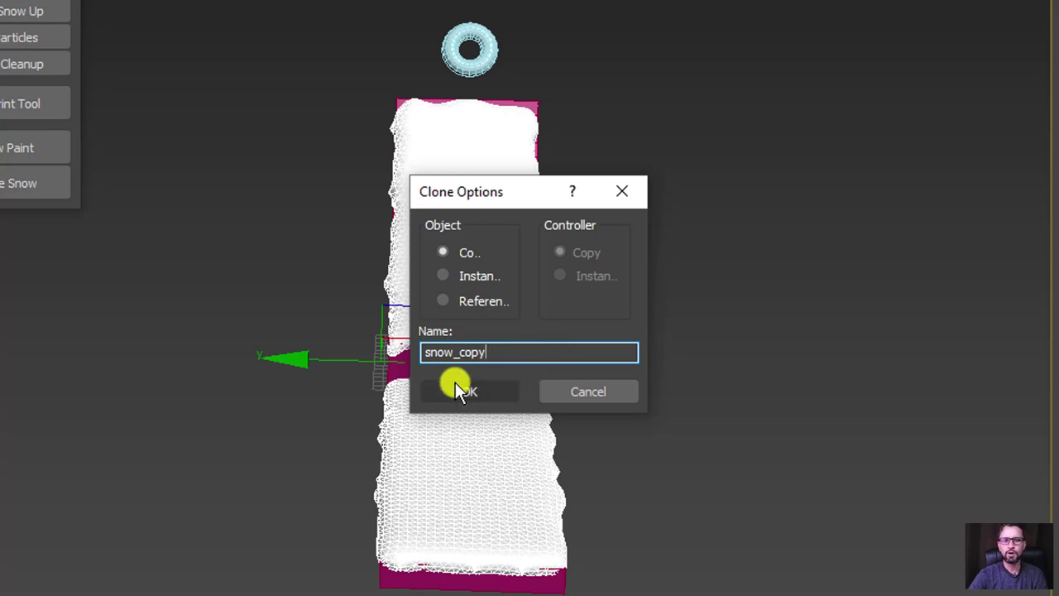
left_click(460, 386)
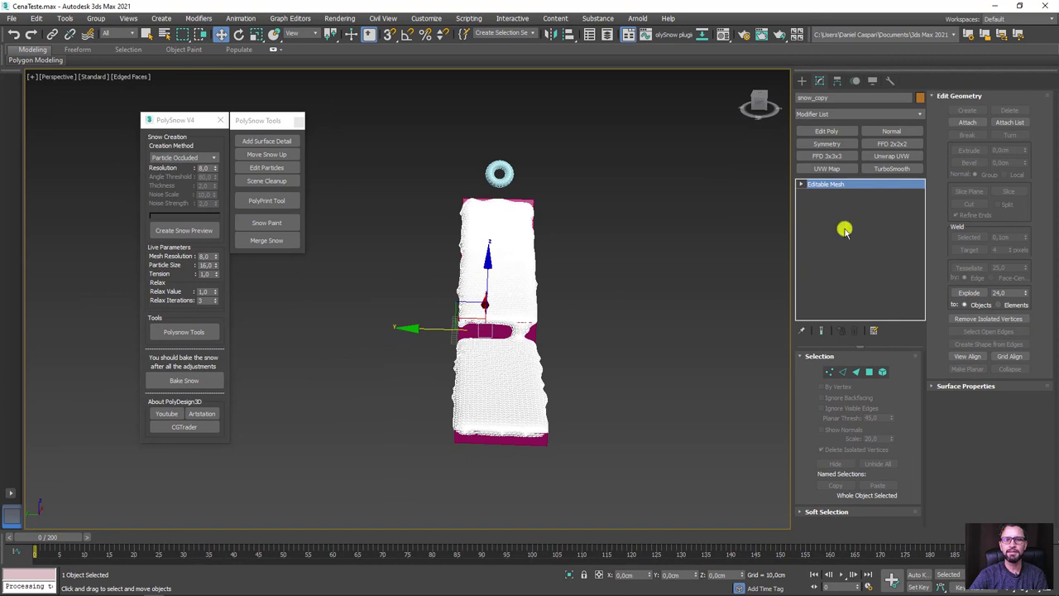
Move snow_copy to the left, then select and frame snow_of_Rampa-001.
key("1")
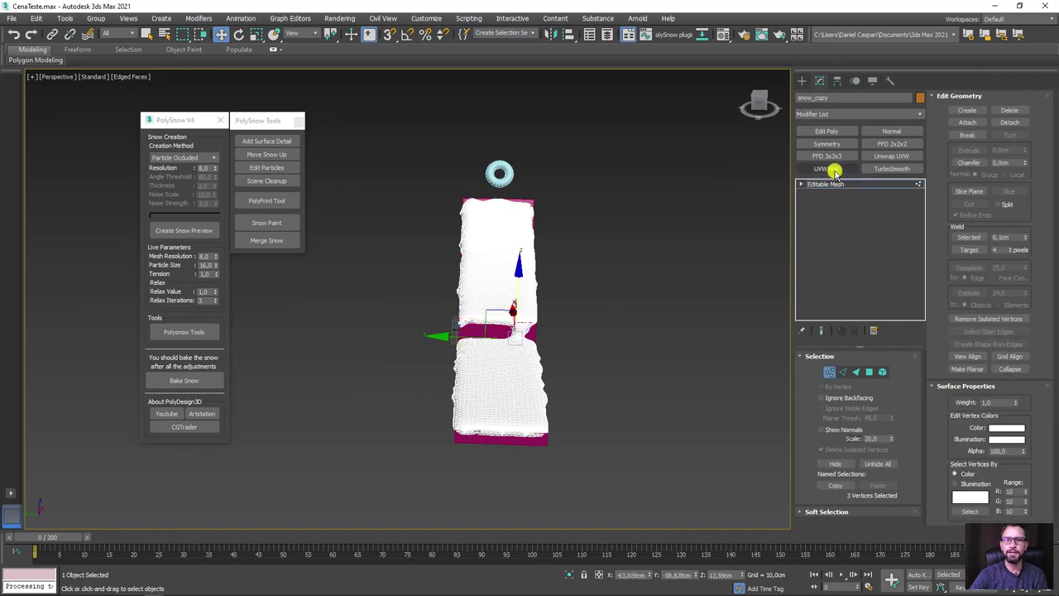
left_click(826, 184)
mouse_move(460, 326)
left_mouse_down()
mouse_move(257, 329)
mouse_move(339, 341)
left_mouse_up()
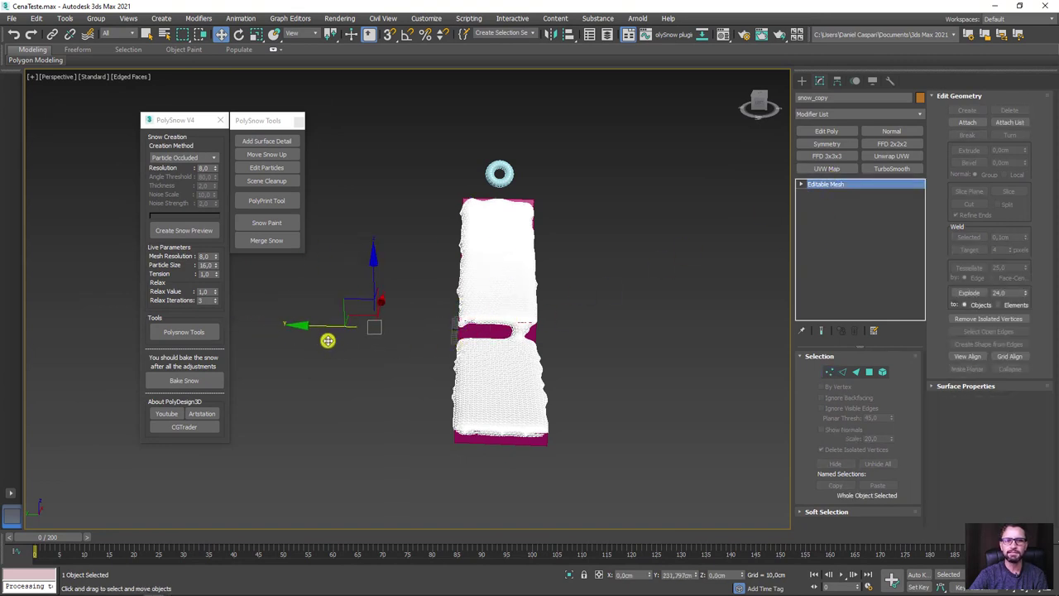
left_click(556, 348)
mouse_move(604, 338)
middle_mouse_down("alt")
mouse_move(539, 355)
mouse_move(350, 312)
mouse_move(301, 312)
mouse_move(499, 346)
middle_mouse_up("alt")
scroll(728, 402, "up", 3)
left_click(725, 425)
key("z")
Clone the original snow as snow_copy and slide it left of the ramp.
key("ctrl+v")
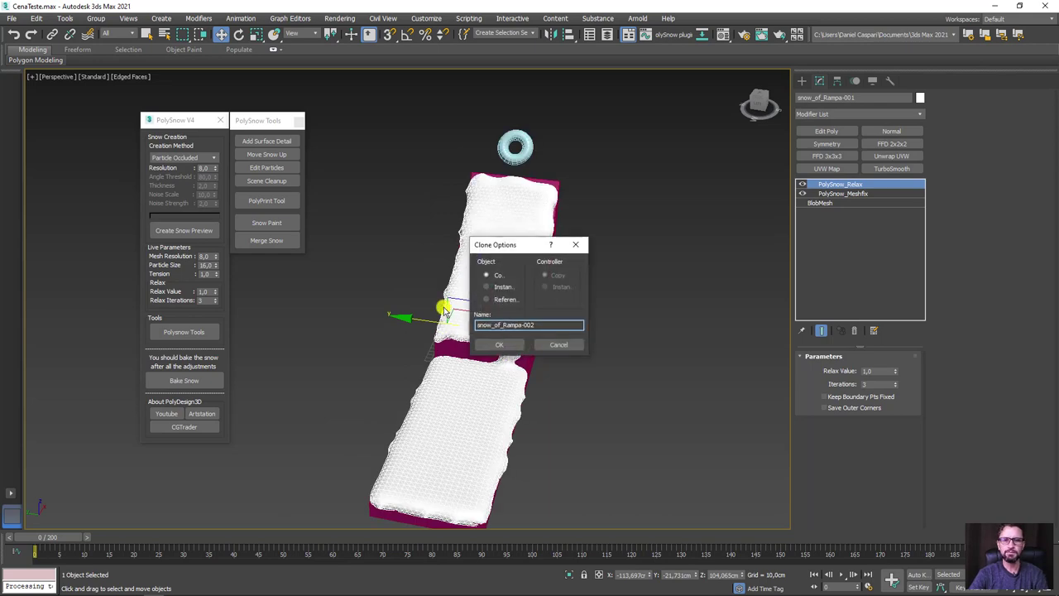
left_click_drag(537, 325, 495, 329)
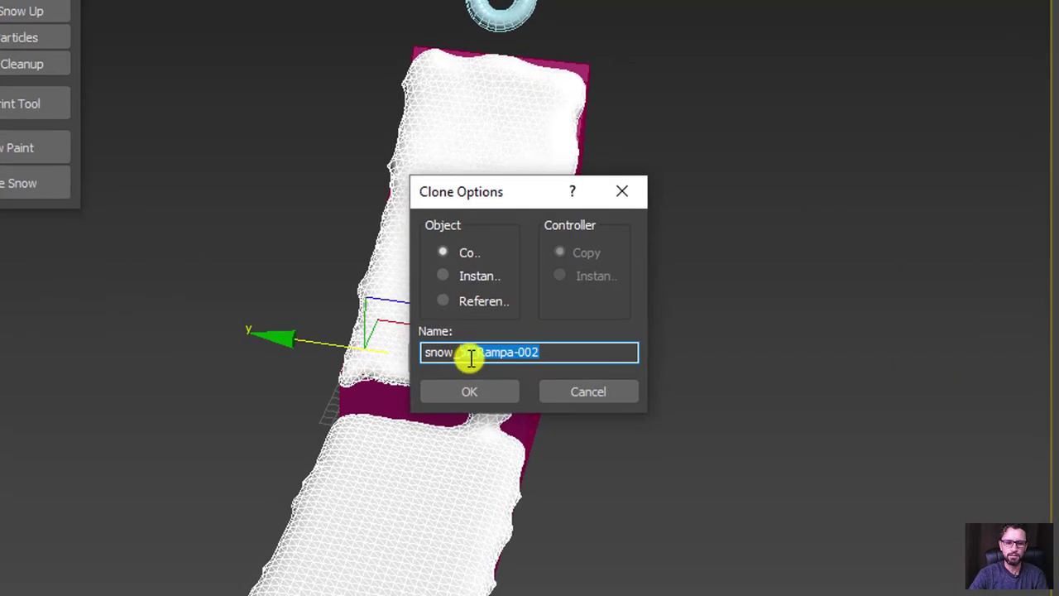
key("BackSpace")
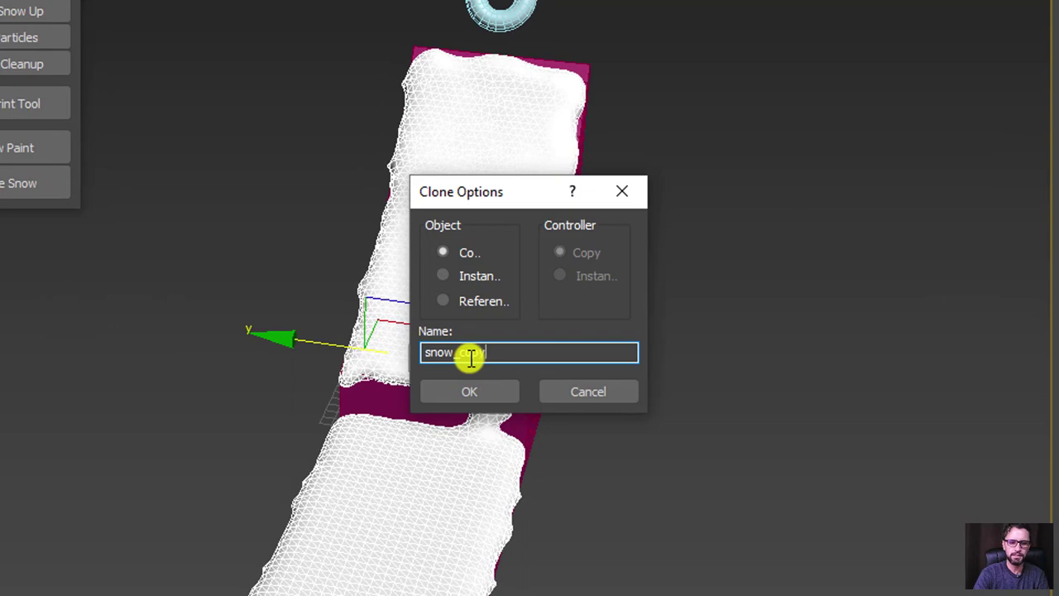
key("Return")
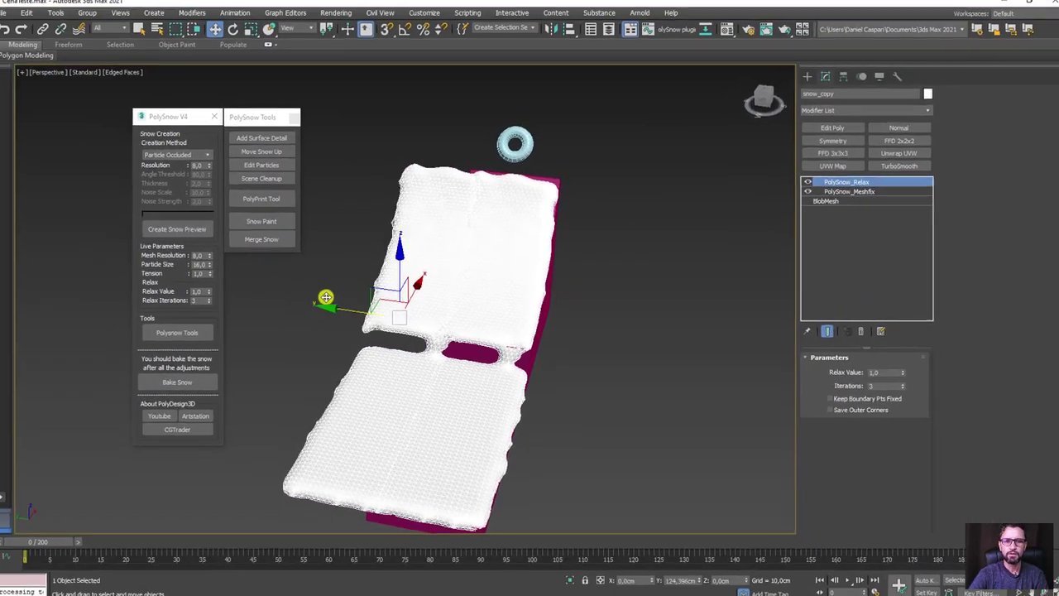
left_click_drag(326, 297, 278, 290)
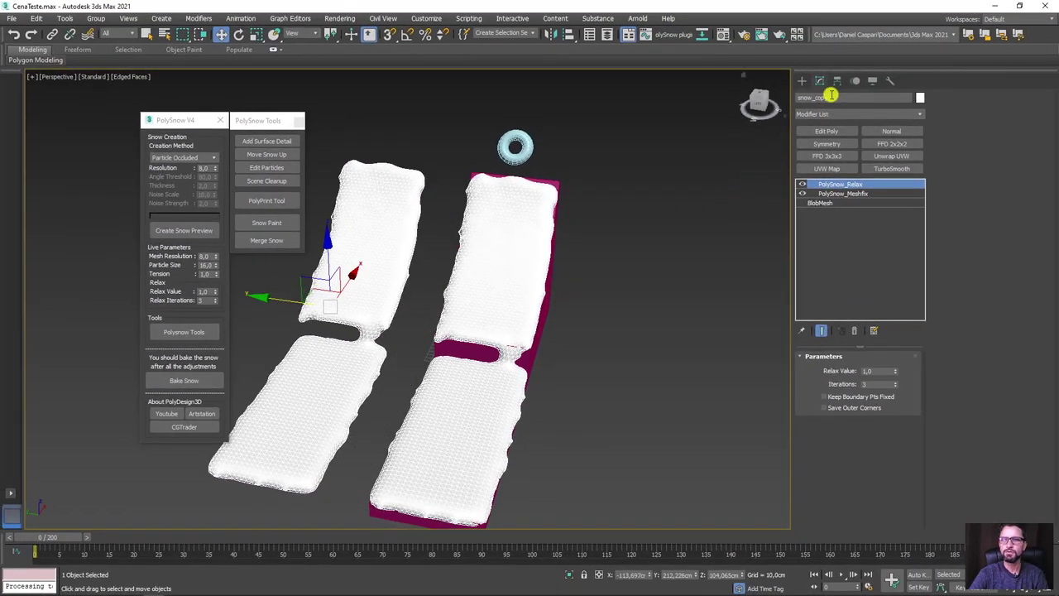
Convert the copied snow to an Editable Mesh.
mouse_move(379, 279)
middle_mouse_down()
mouse_move(563, 314)
mouse_move(528, 314)
middle_mouse_up()
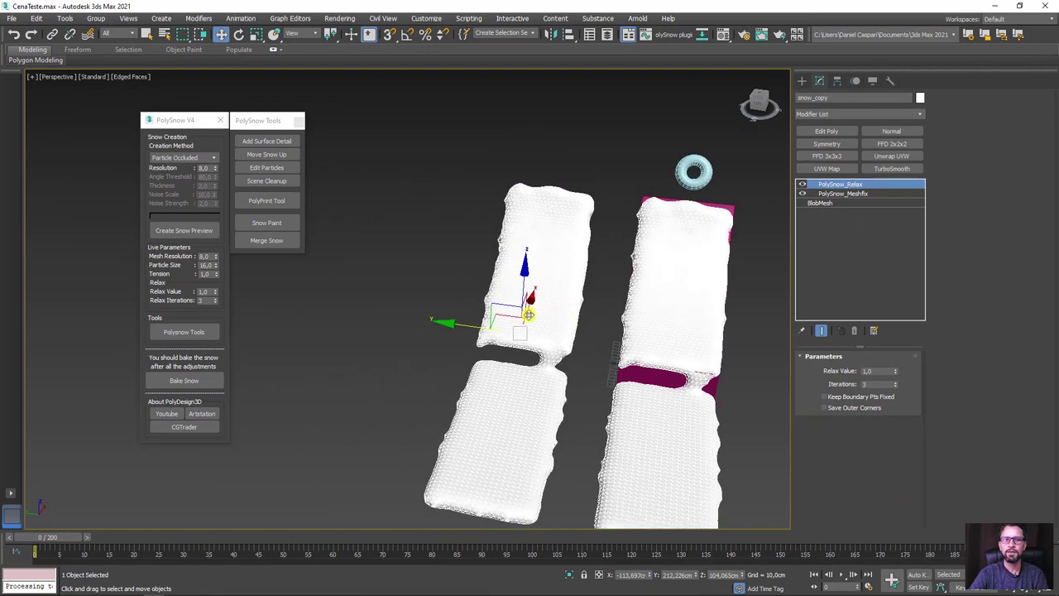
left_click_drag(476, 327, 378, 320)
right_click(378, 320)
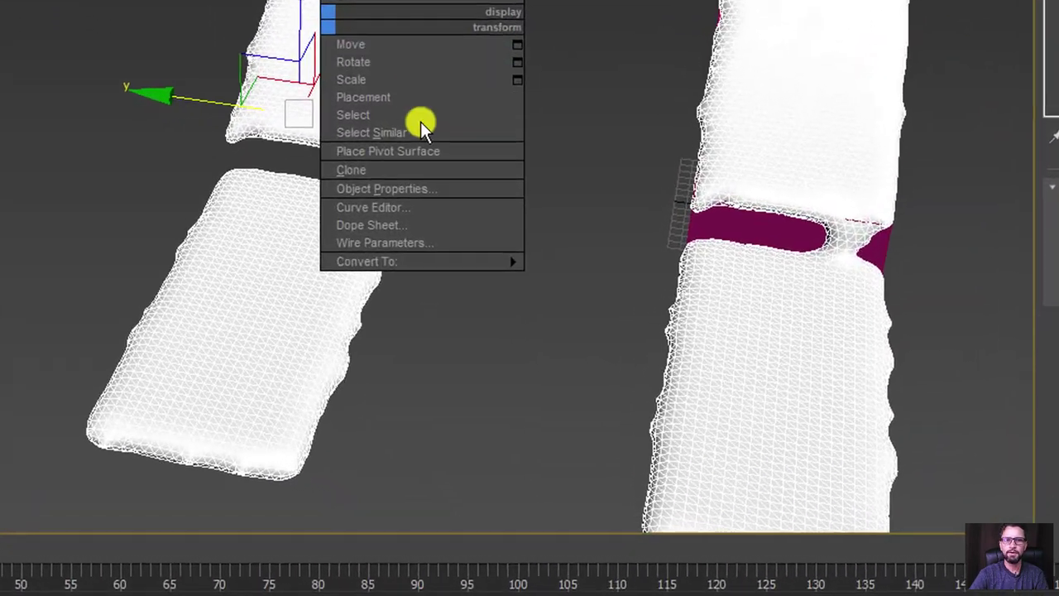
mouse_move(366, 262)
left_click(609, 259)
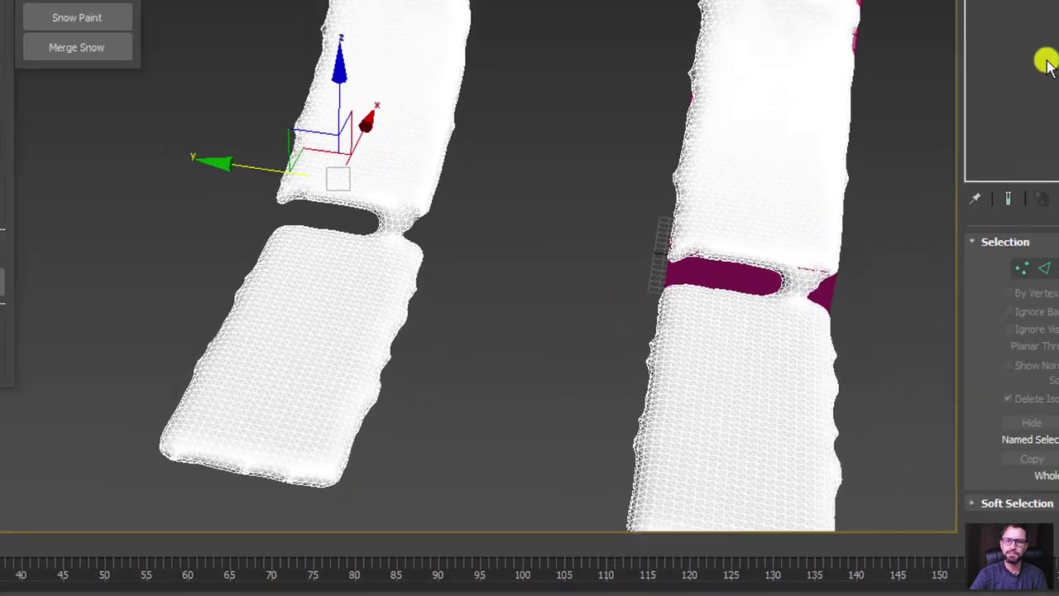
Select snow_of_Rampa-001 covering the magenta ramp.
mouse_move(770, 231)
middle_mouse_down("alt")
mouse_move(665, 279)
mouse_move(610, 250)
middle_mouse_up("alt")
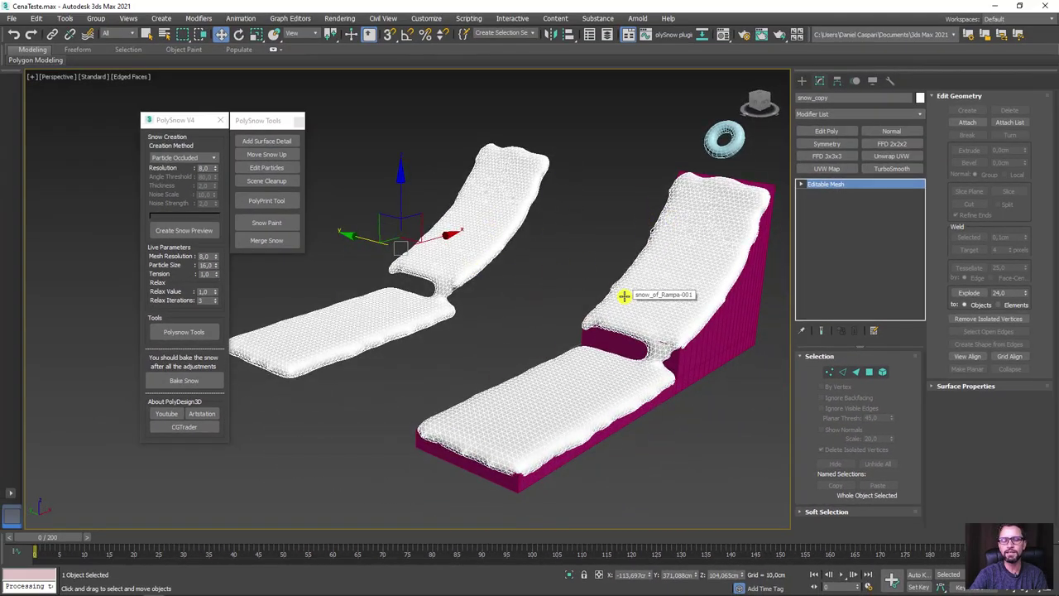
mouse_move(572, 305)
middle_mouse_down("alt")
mouse_move(433, 317)
mouse_move(461, 294)
middle_mouse_up("alt")
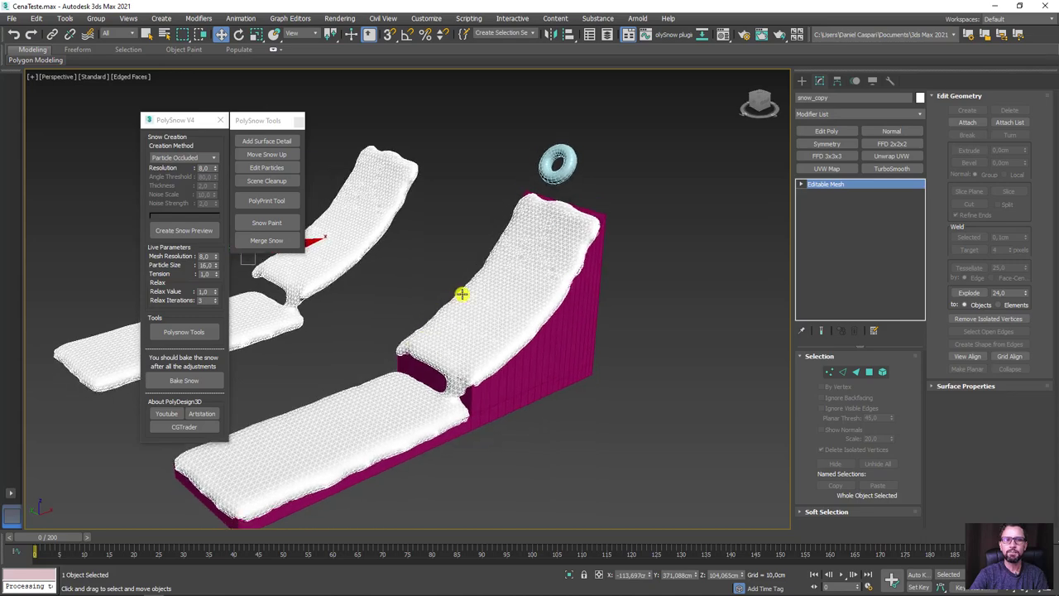
left_click(503, 306)
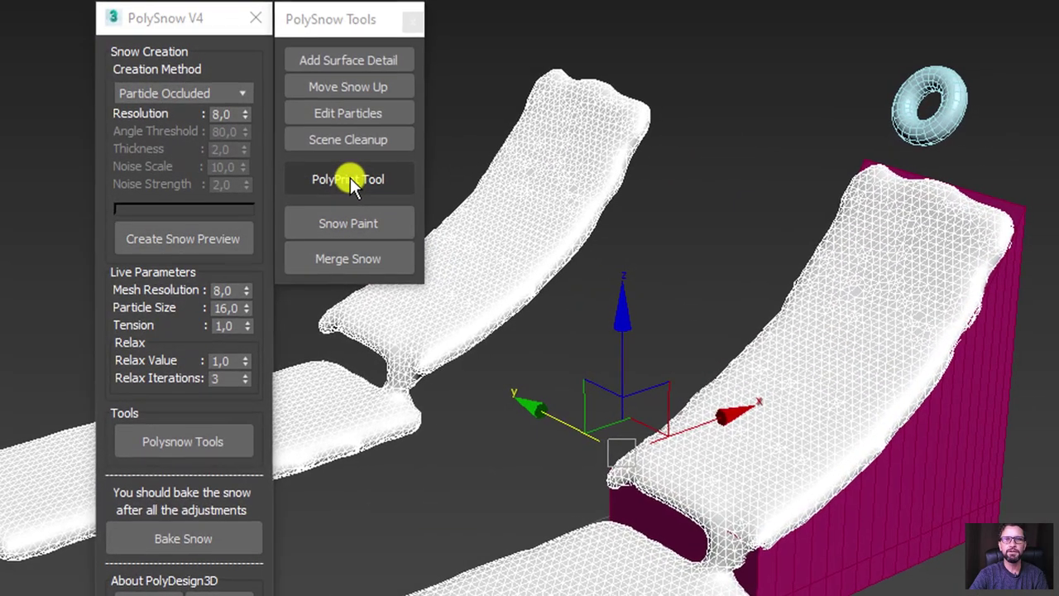
In PolyPrint, pick snow_of_Rampa-001 as the snow and add the Boia torus as collider.
left_click(267, 200)
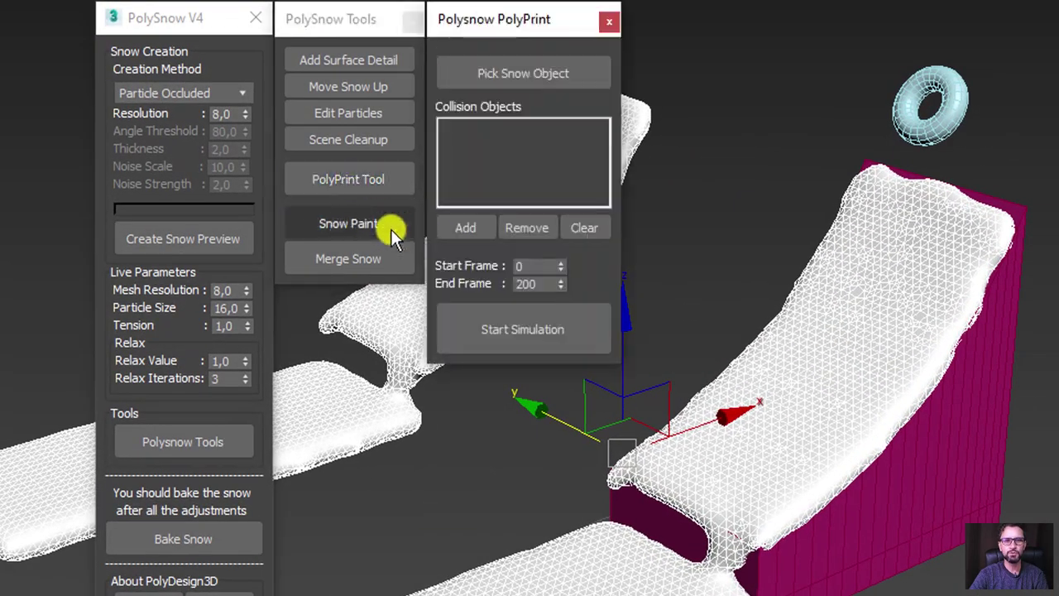
left_click_drag(503, 27, 506, 16)
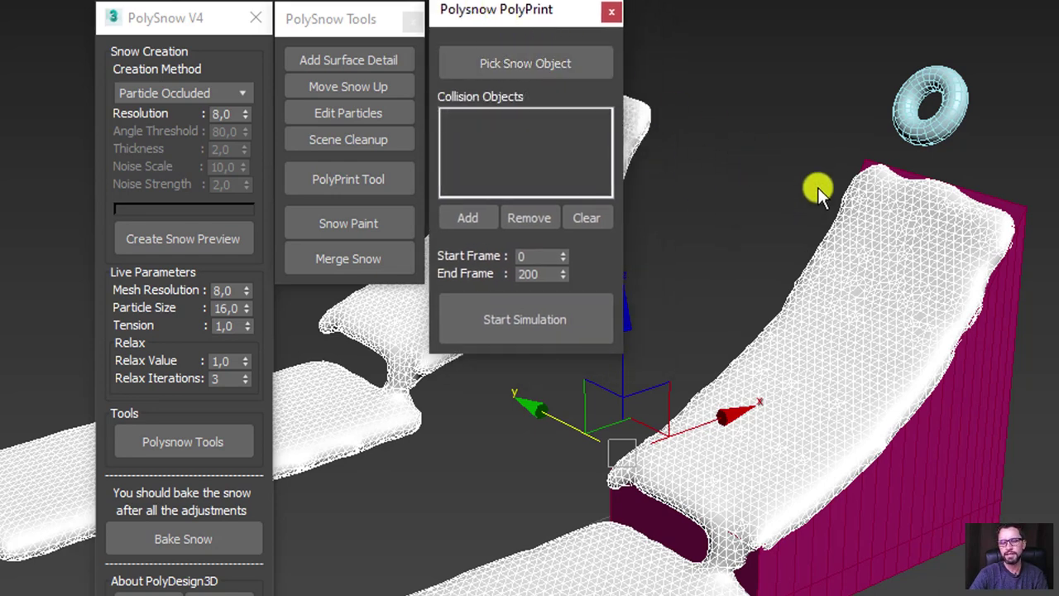
left_click(522, 65)
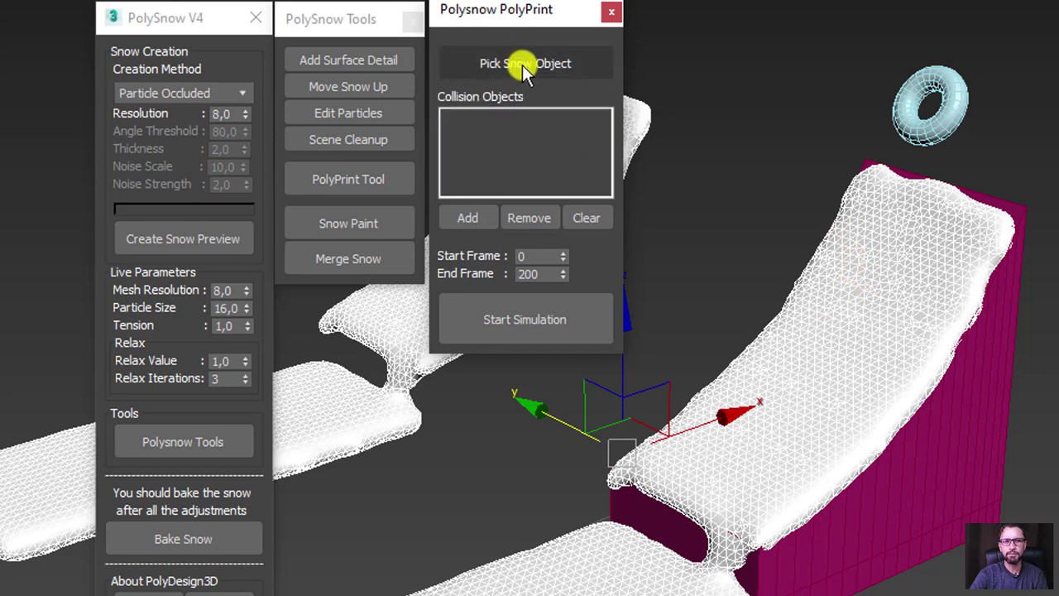
left_click(858, 239)
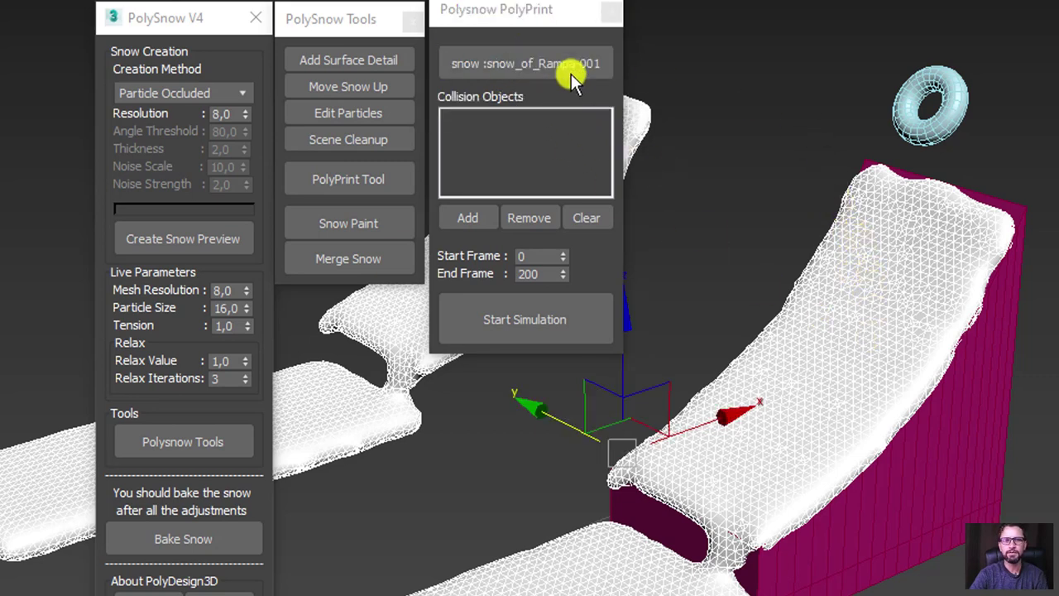
mouse_move(728, 418)
middle_mouse_down("alt")
mouse_move(667, 384)
mouse_move(633, 208)
mouse_move(638, 255)
mouse_move(750, 318)
mouse_move(763, 290)
mouse_move(728, 260)
mouse_move(791, 26)
middle_mouse_up("alt")
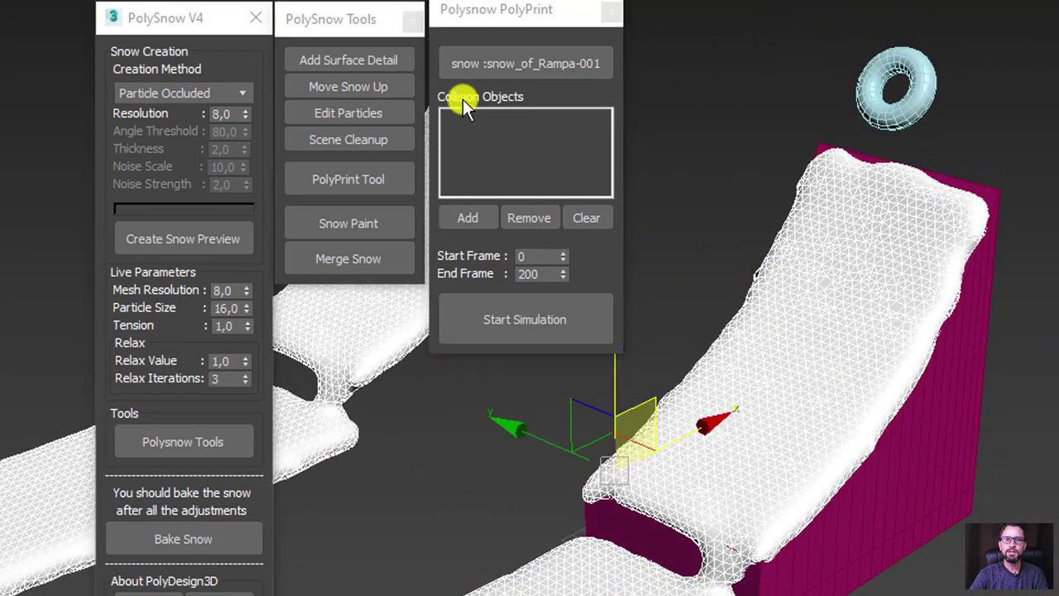
left_click_drag(1005, 123, 1001, 124)
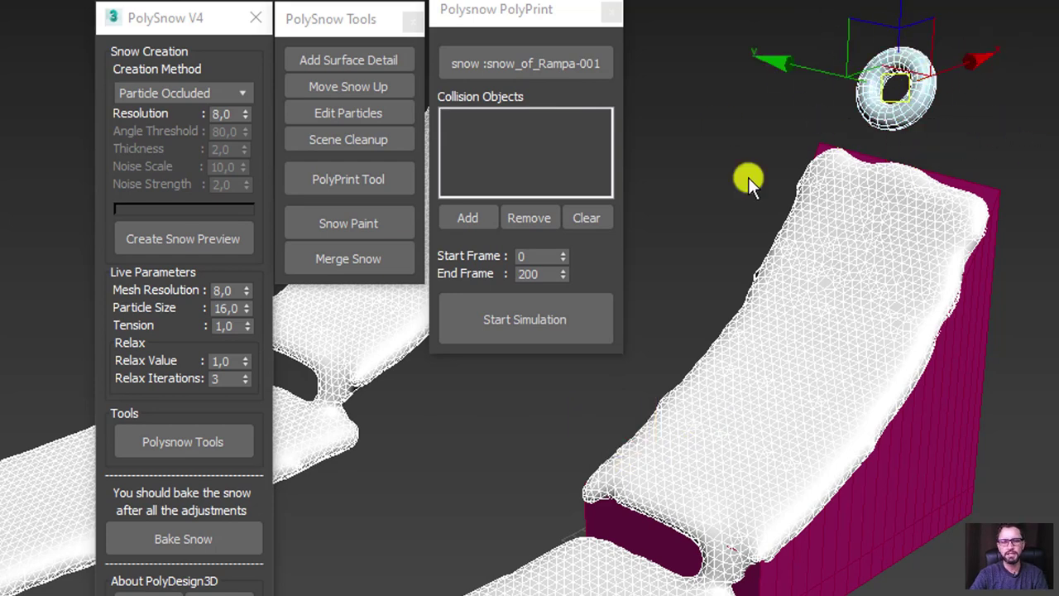
left_click(462, 221)
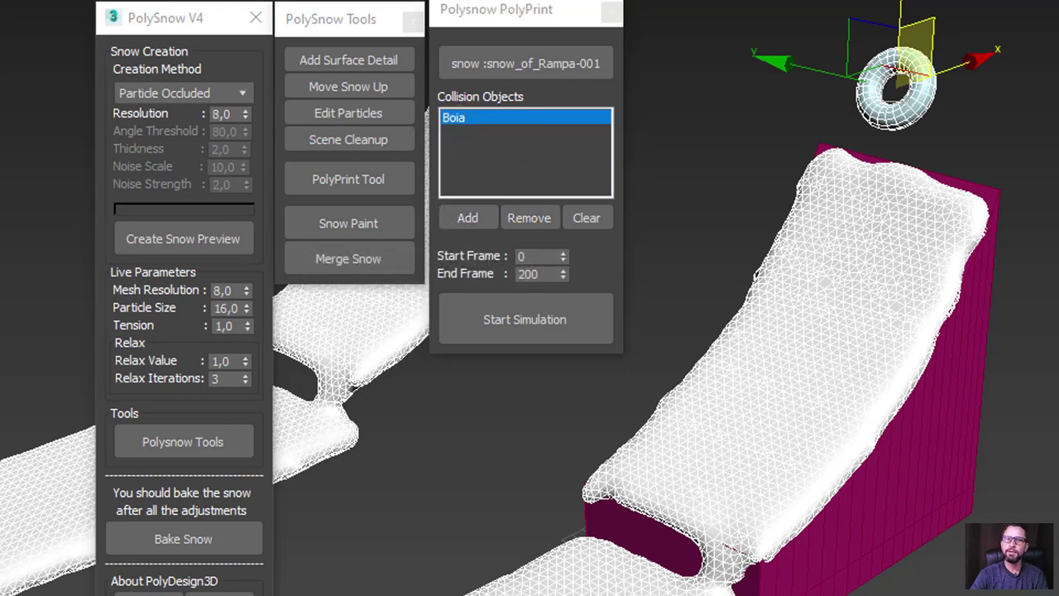
Set the PolyPrint End Frame to 160.
scroll(920, 197, "up", 5)
scroll(985, 302, "up", 3)
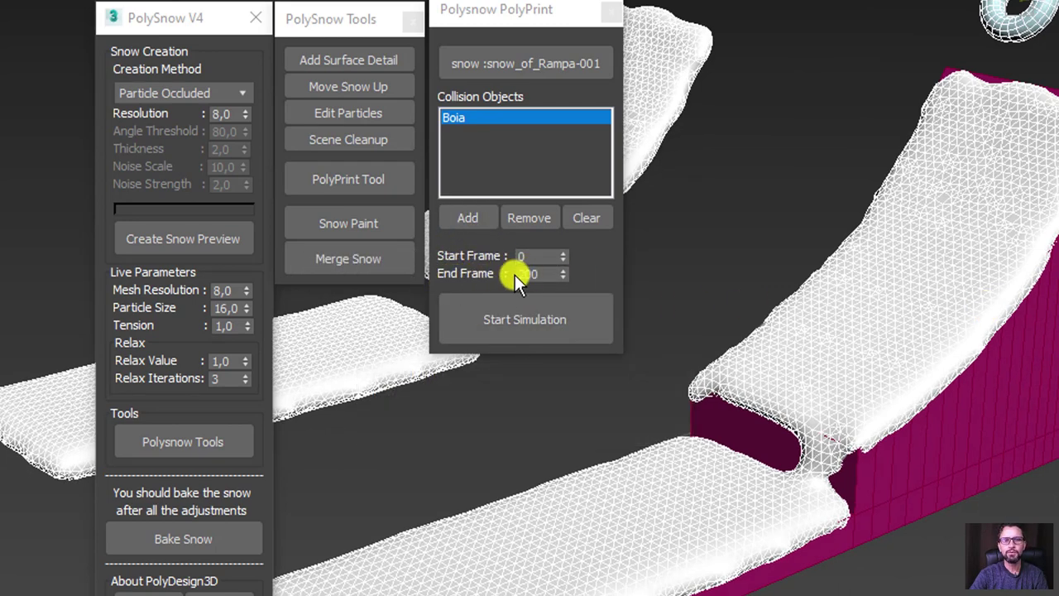
double_click(530, 274)
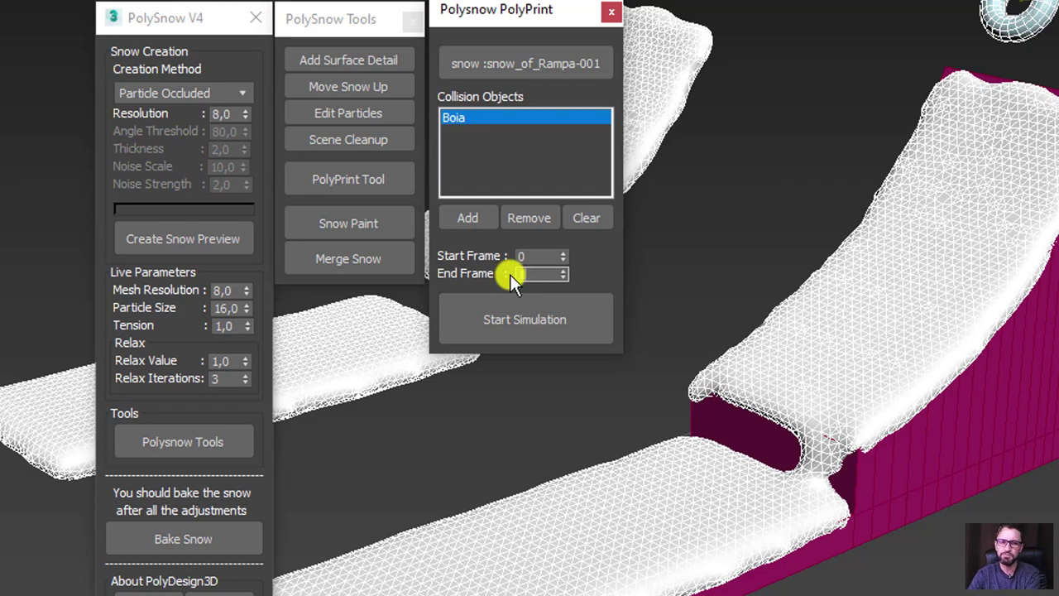
type("60")
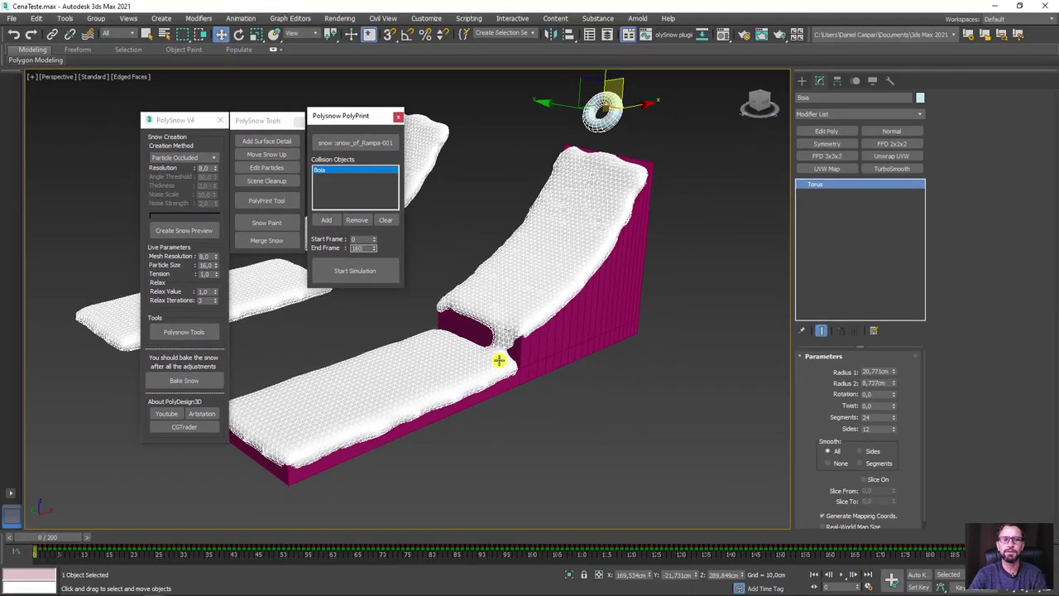
Run the PolyPrint simulation, then close the PolyPrint and PolySnow windows.
middle_click_drag(499, 360, 552, 331, "alt")
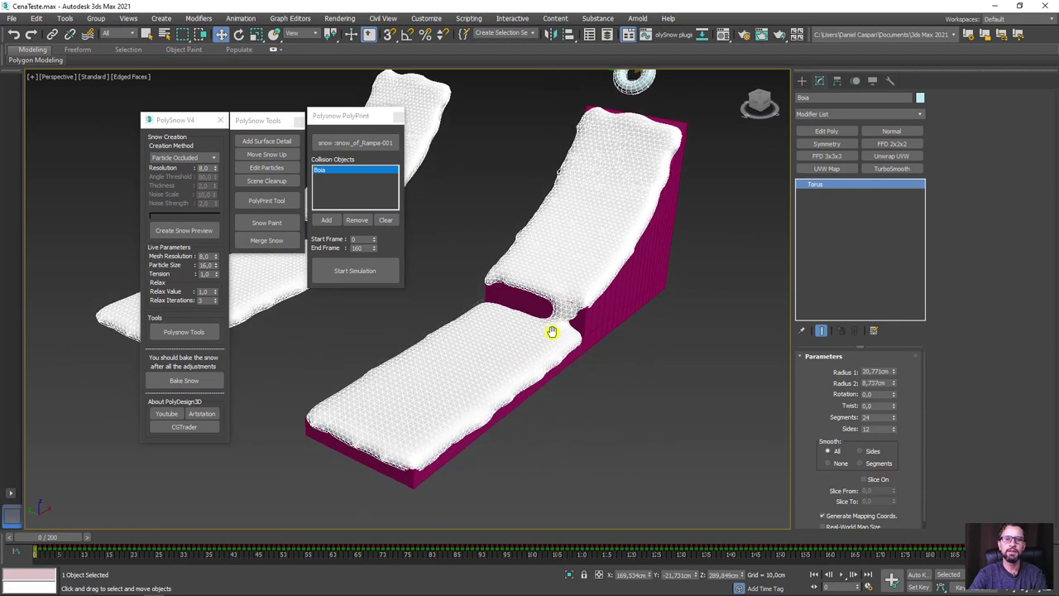
left_click(354, 270)
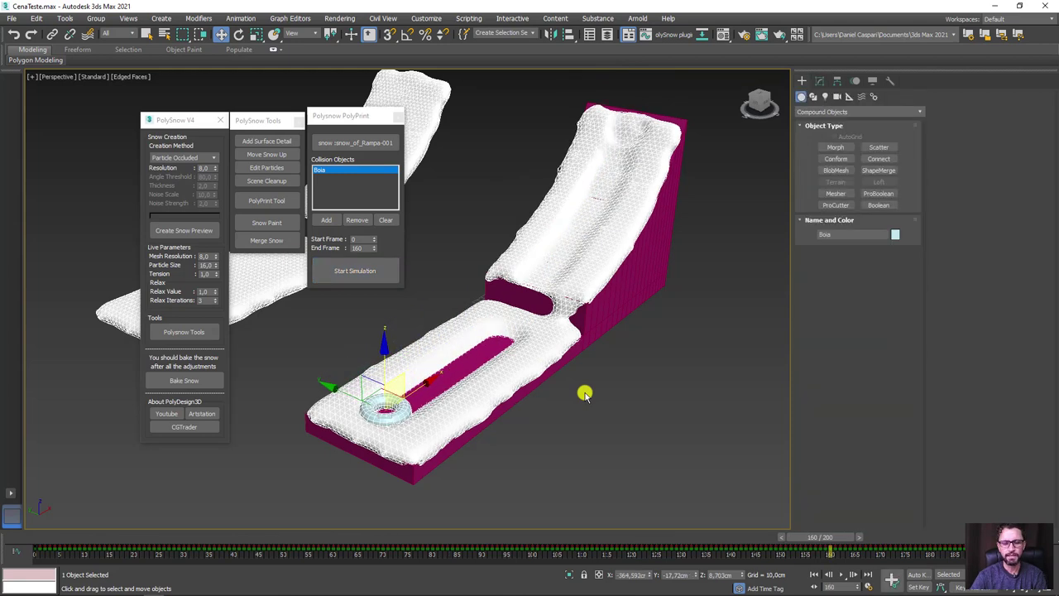
middle_click_drag(484, 357, 511, 384, "alt")
left_click(399, 116)
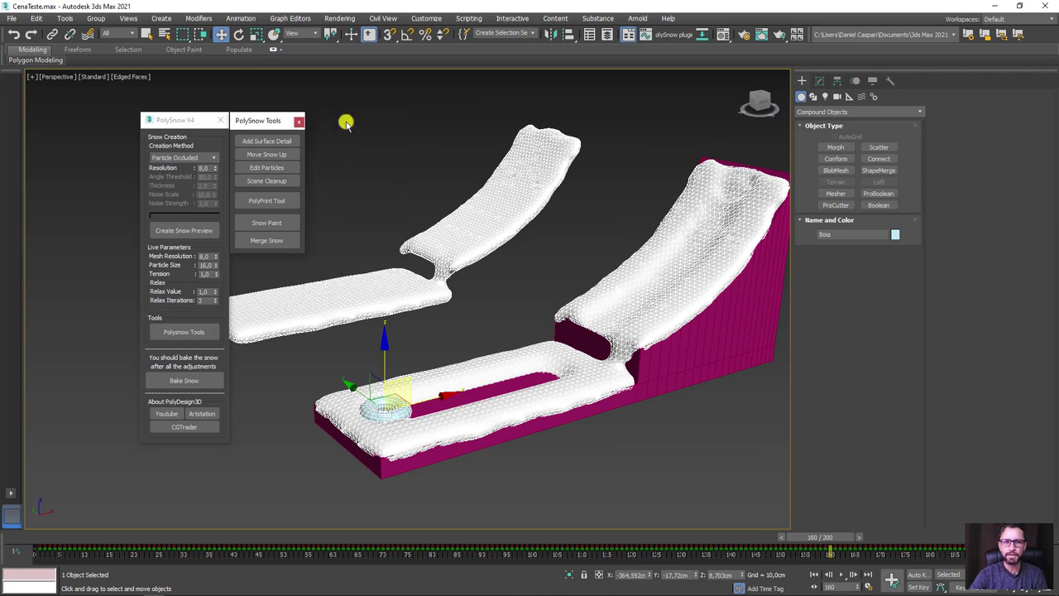
left_click(298, 122)
left_click(220, 120)
mouse_move(310, 166)
middle_mouse_down("alt")
mouse_move(525, 406)
mouse_move(787, 509)
middle_mouse_up("alt")
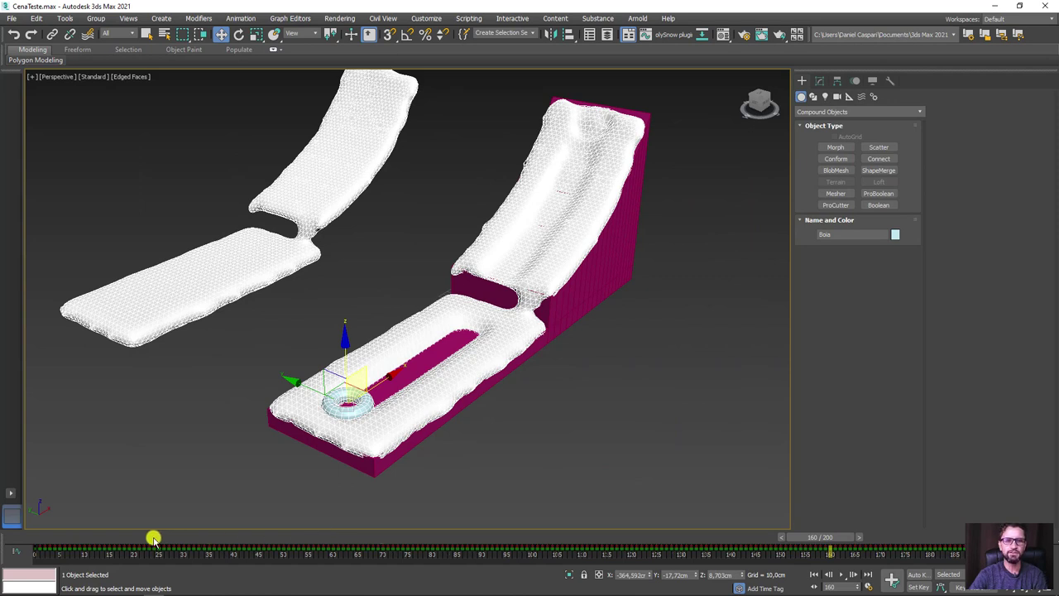
Scrub the animation to frames 141 and 10 to review the track, then select the magenta ramp.
mouse_move(153, 539)
left_mouse_down()
mouse_move(31, 539)
mouse_move(732, 513)
mouse_move(41, 517)
mouse_move(345, 494)
mouse_move(621, 494)
mouse_move(12, 504)
mouse_move(328, 482)
mouse_move(59, 506)
mouse_move(114, 498)
left_mouse_up()
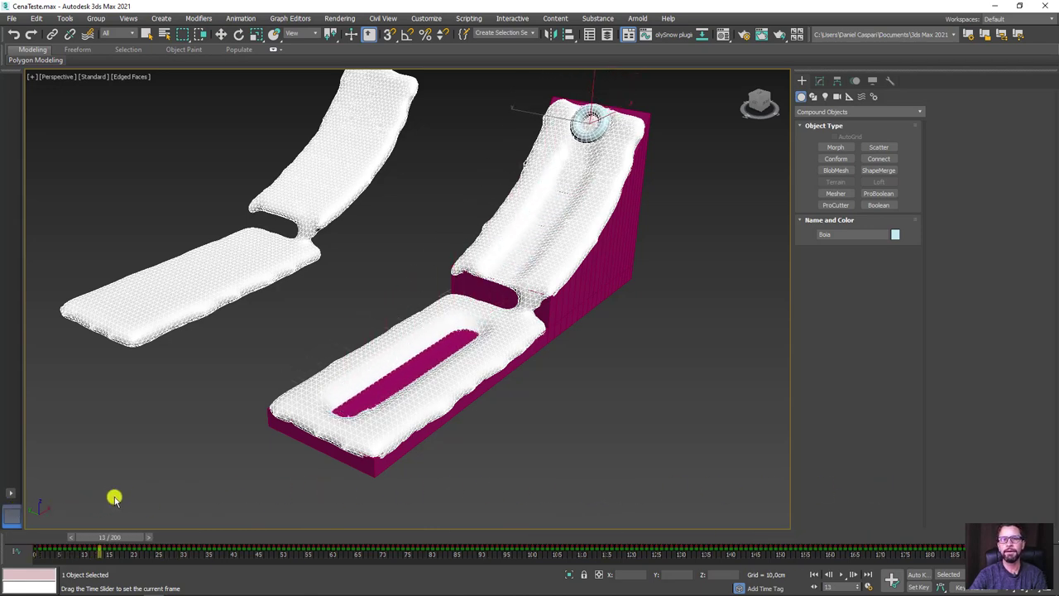
key("w")
middle_click_drag(114, 497, 580, 178, "alt")
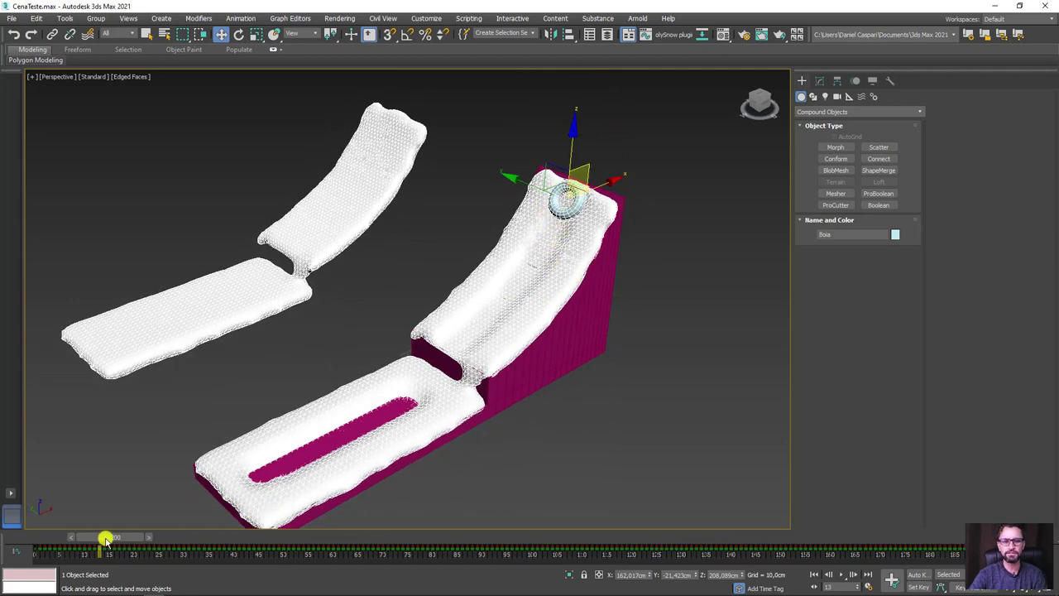
mouse_move(105, 539)
left_mouse_down()
mouse_move(237, 537)
mouse_move(91, 538)
left_mouse_up()
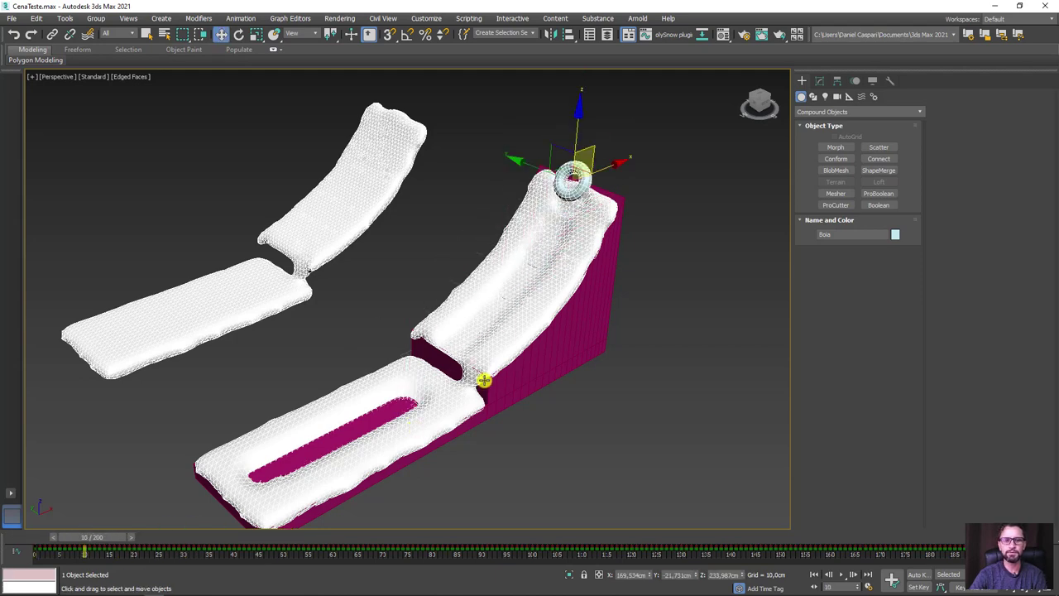
left_click(517, 377)
left_click(820, 80)
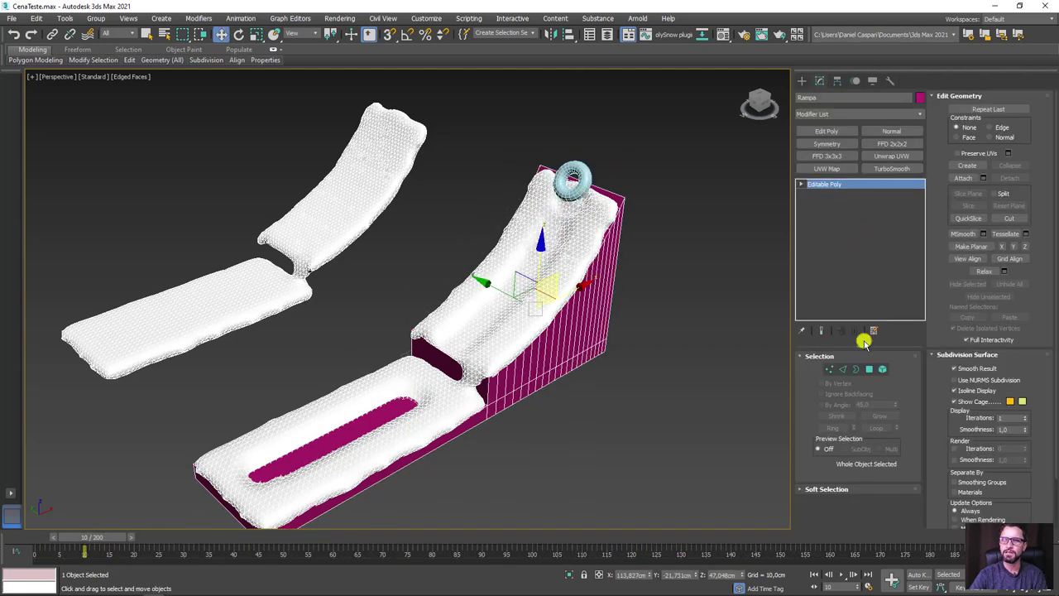
Enter Polygon mode on the Rampa Editable Poly, select a polygon, then return to object level.
left_click(870, 369)
left_click(309, 447)
middle_click_drag(347, 372, 364, 334, "alt")
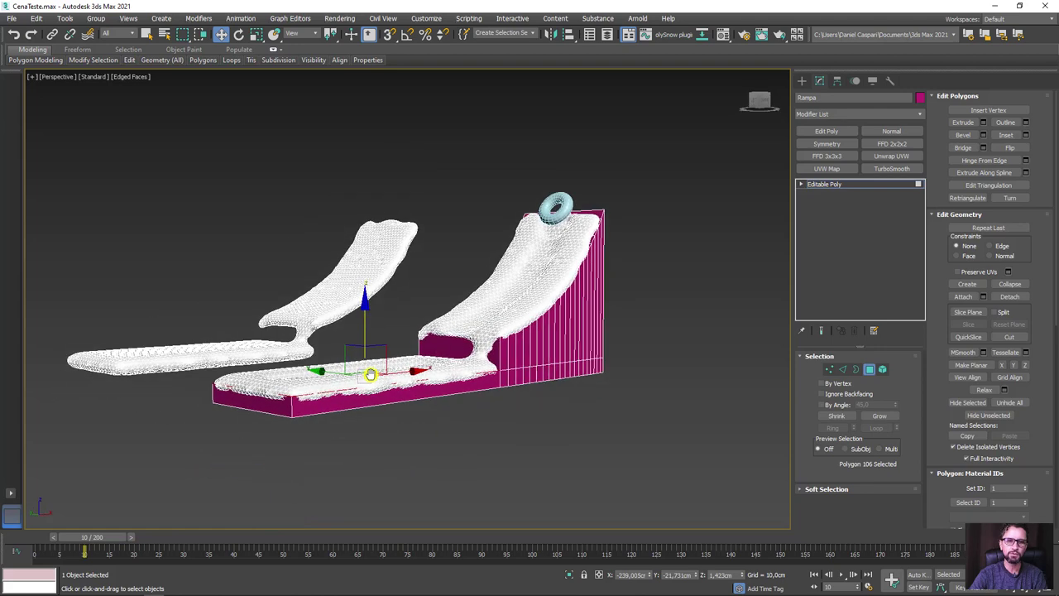
key("F2")
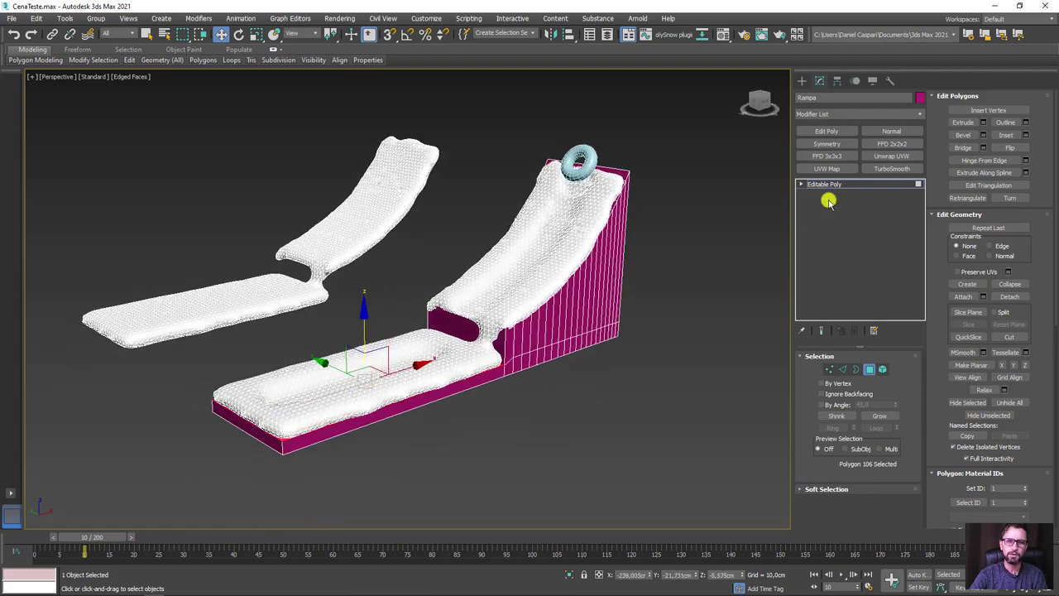
left_click(824, 184)
Move the time slider back toward the start and select the snow_copy mesh.
middle_click_drag(653, 273, 329, 526, "alt")
mouse_move(93, 543)
left_mouse_down()
mouse_move(672, 505)
mouse_move(52, 530)
left_mouse_up()
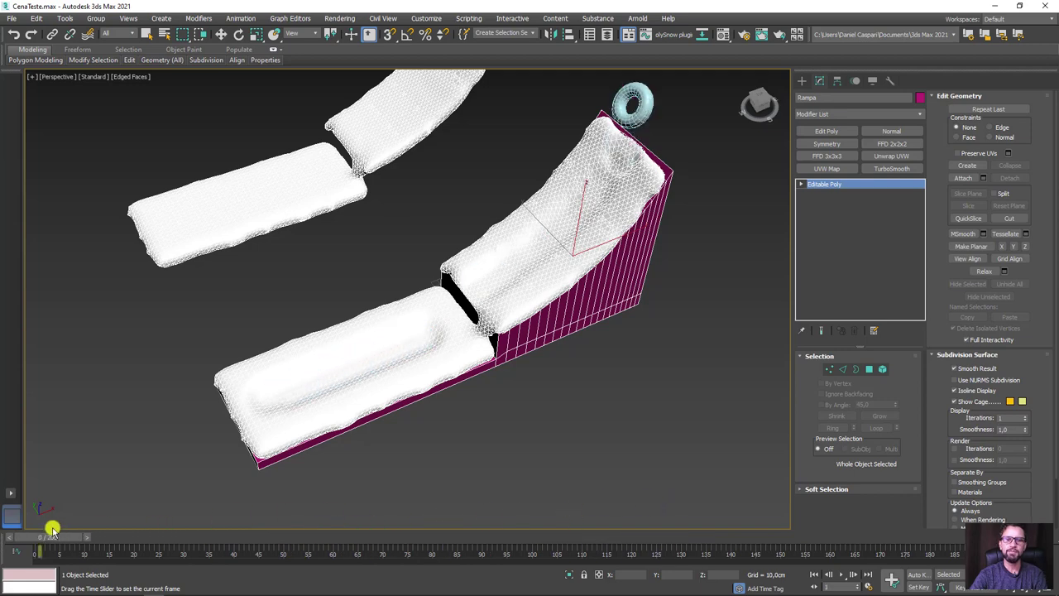
key("w")
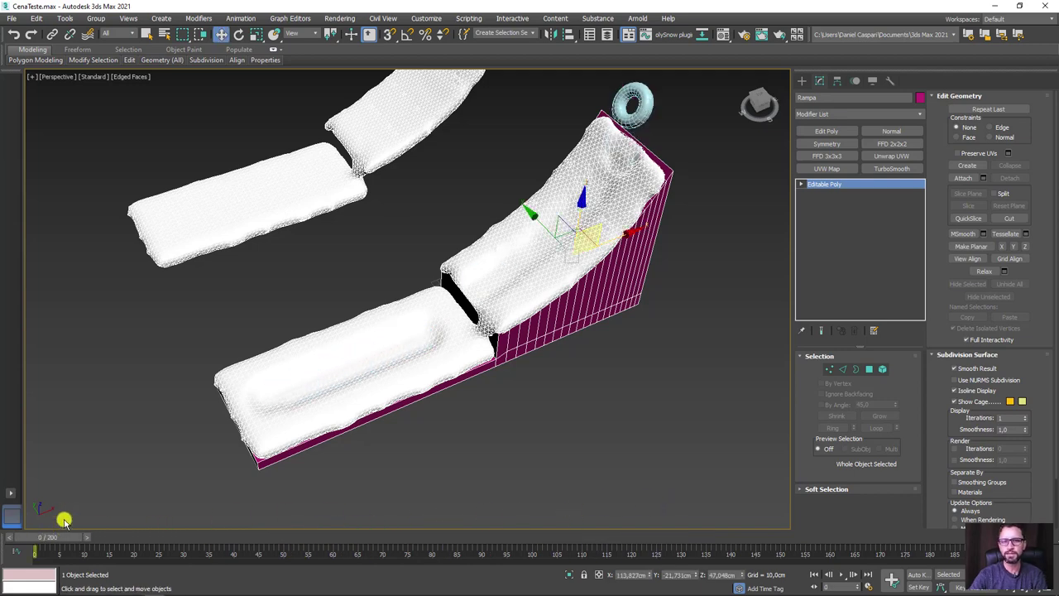
middle_click_drag(207, 518, 523, 341, "alt")
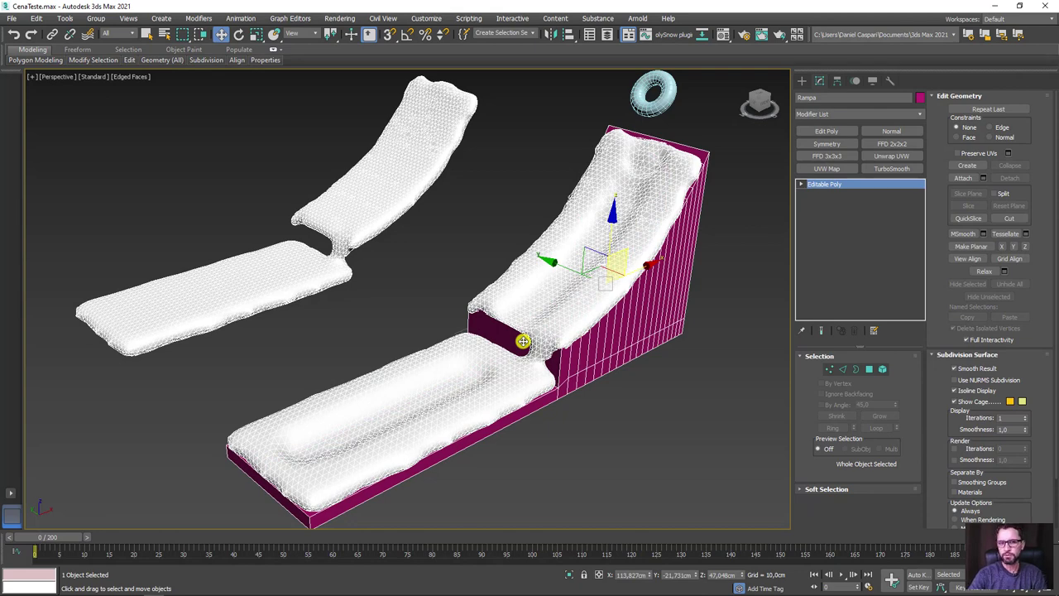
left_click(622, 192)
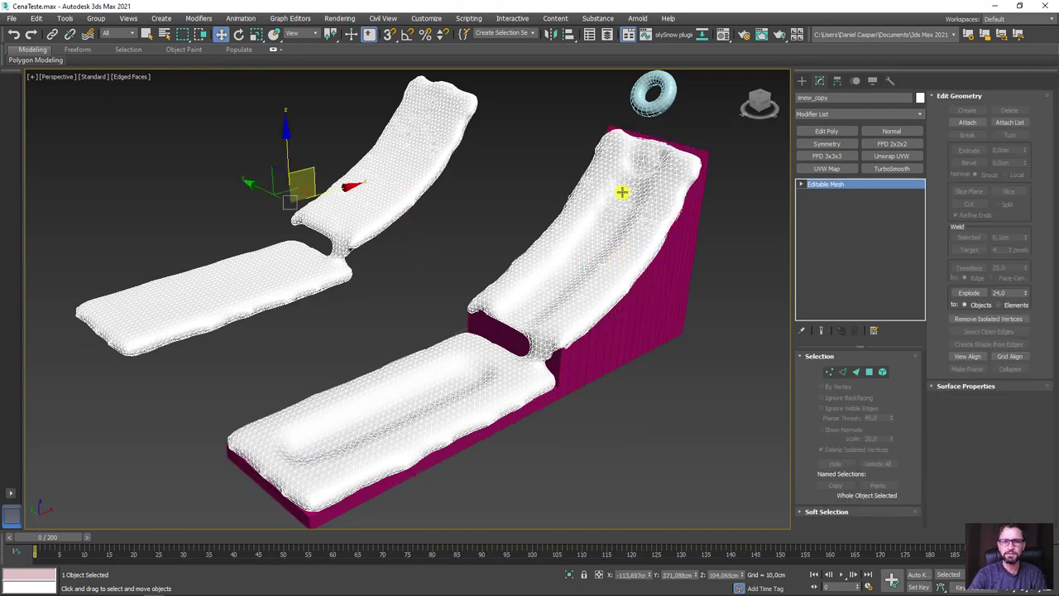
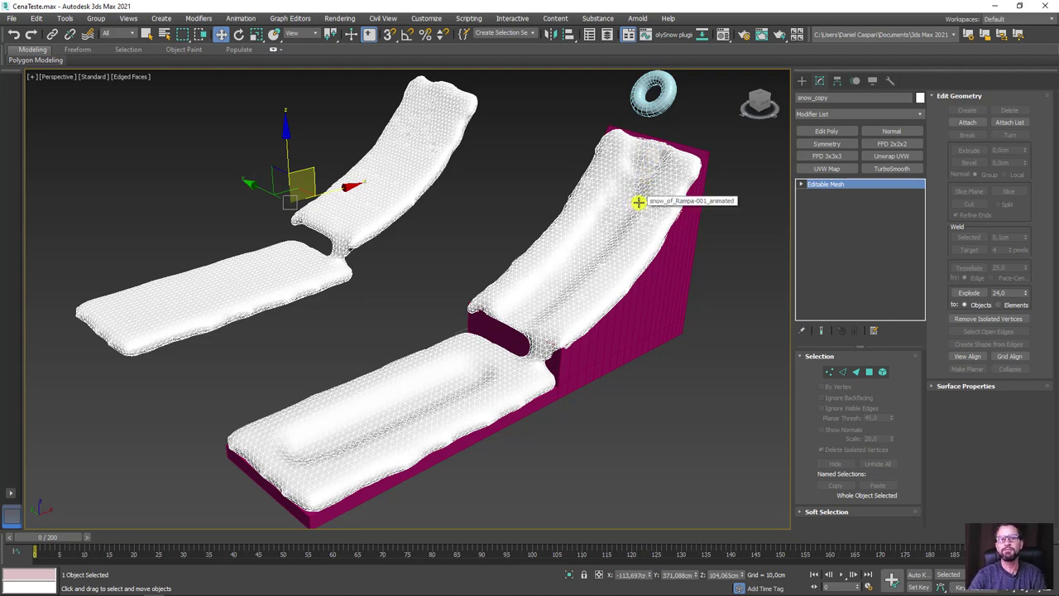
Add a Morpher modifier to snow_copy from the Modifier List, using 'mo' to jump to it.
middle_click_drag(350, 258, 398, 270, "alt")
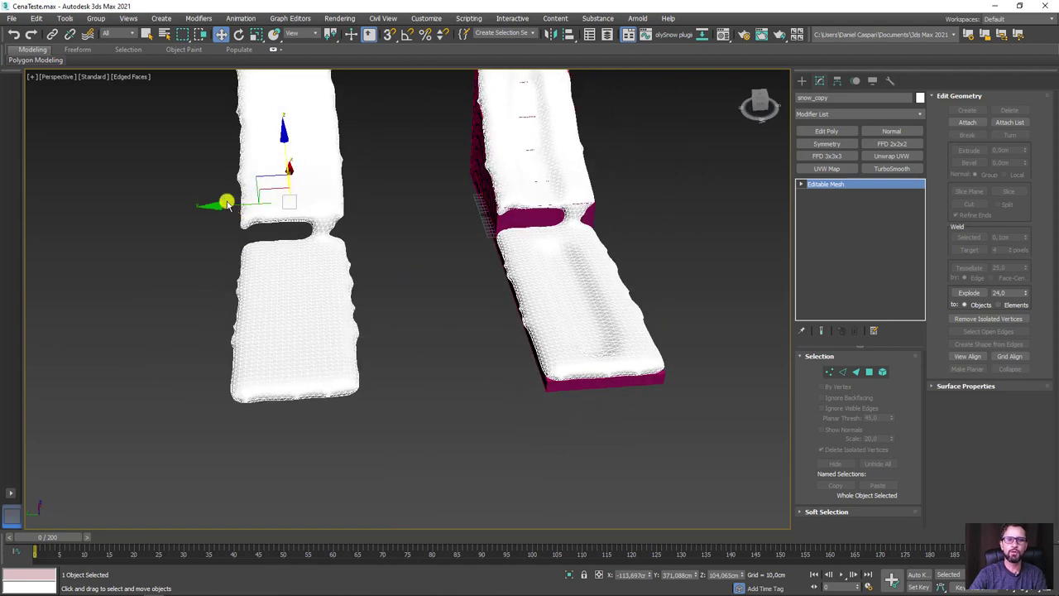
middle_click_drag(224, 206, 460, 273, "alt")
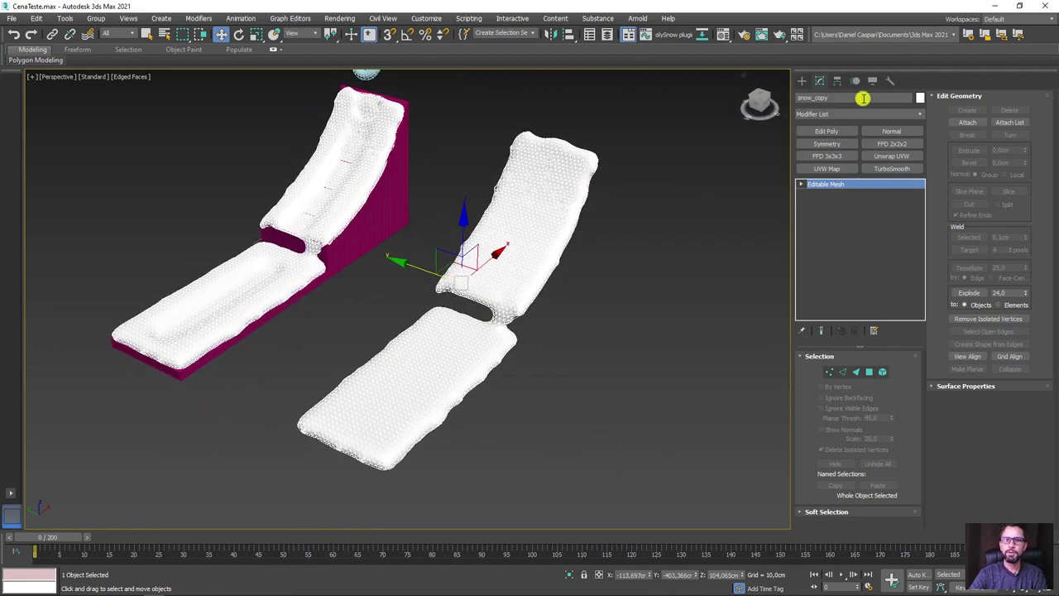
left_click(922, 110)
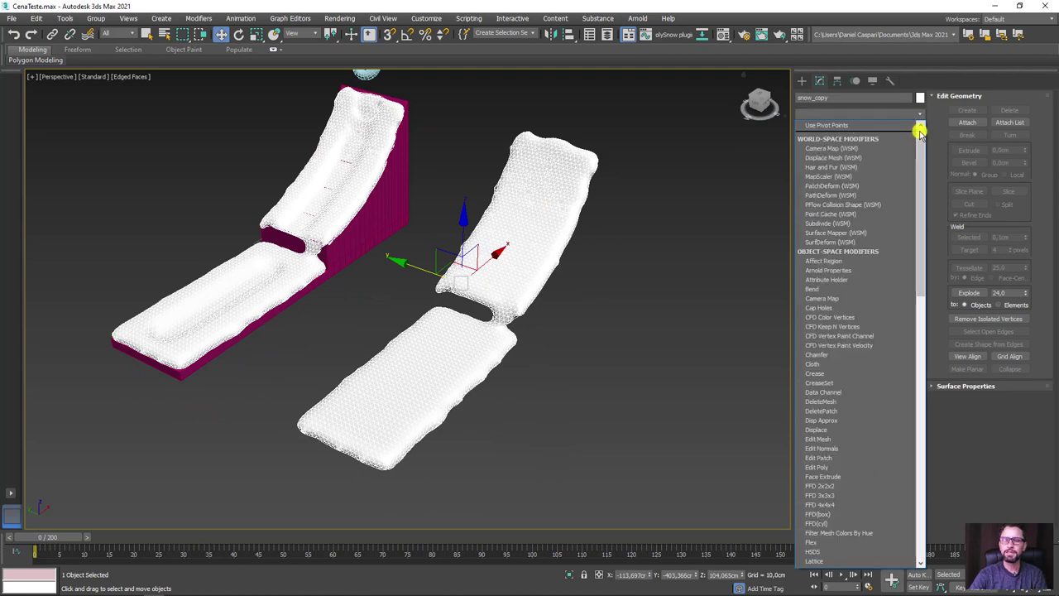
left_click_drag(919, 158, 924, 486)
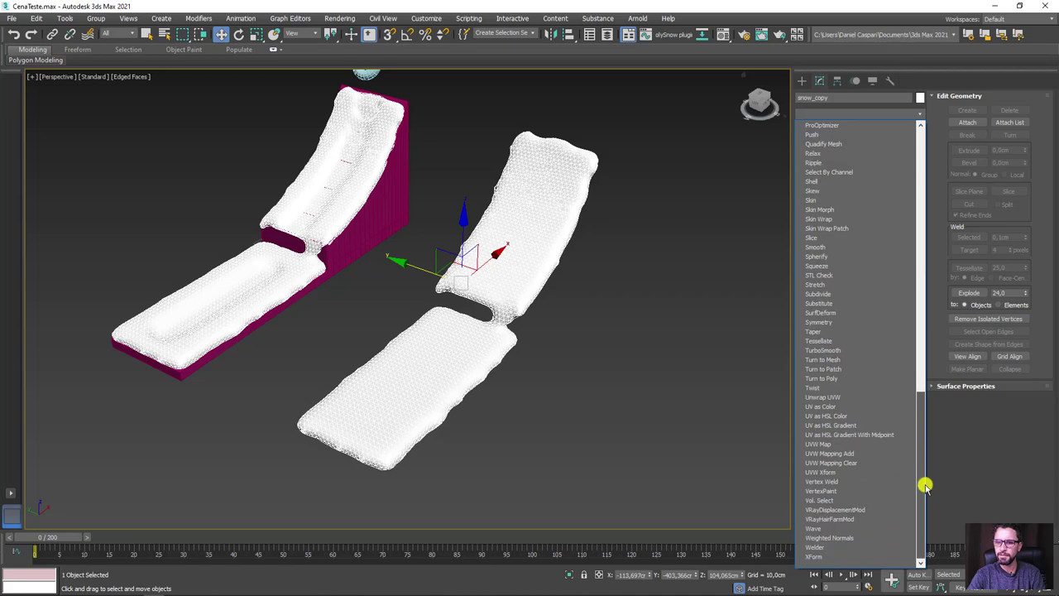
left_click_drag(923, 449, 922, 402)
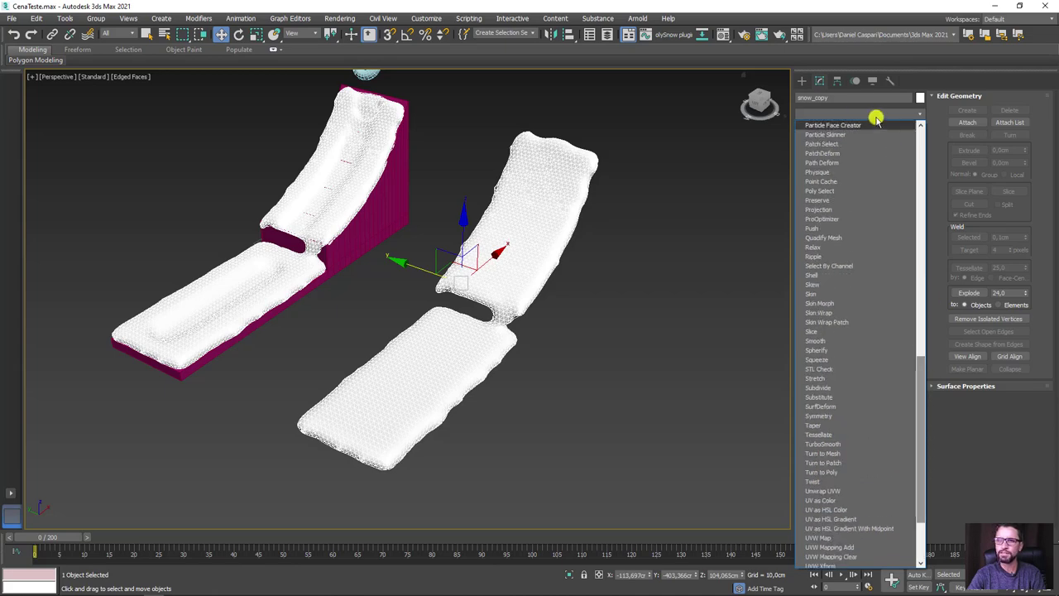
left_click(845, 98)
left_click(847, 112)
type("m")
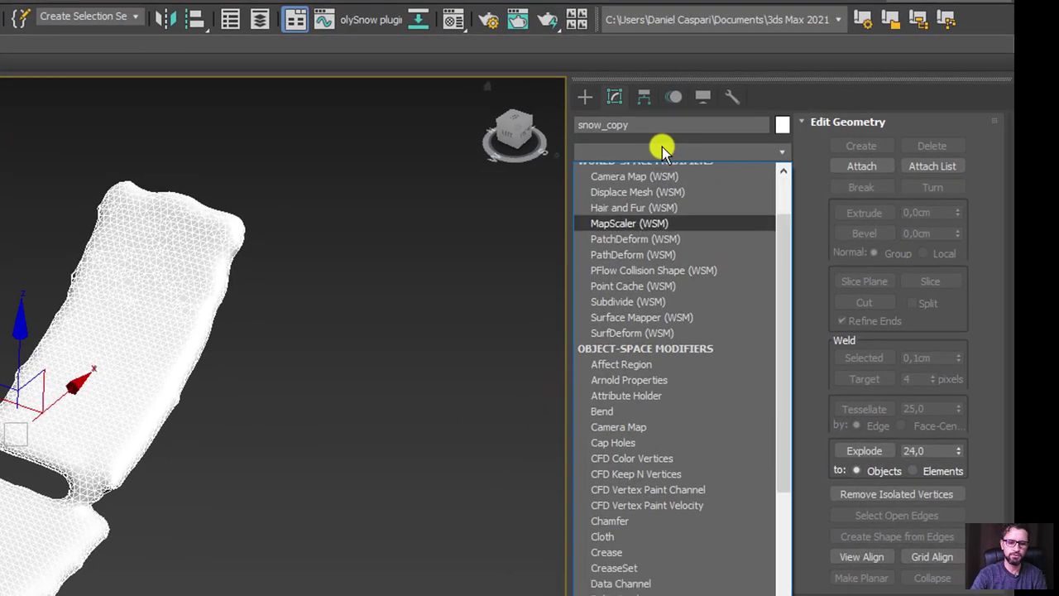
type("orpher")
key("Return")
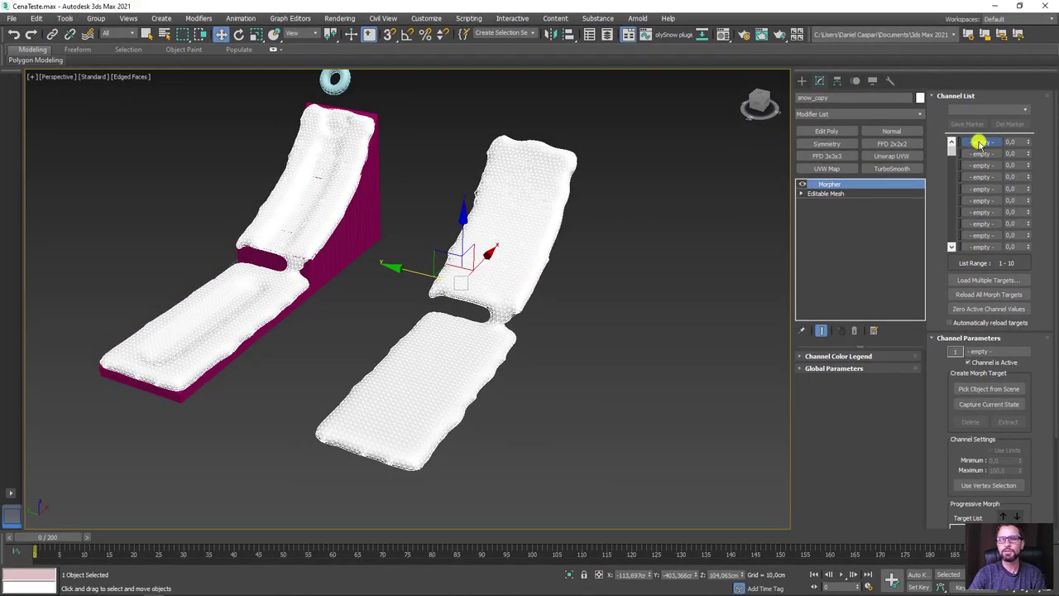
Load snow_of_Rampa-001_animated into Morpher channel 1 with Pick from Scene.
right_click(979, 143)
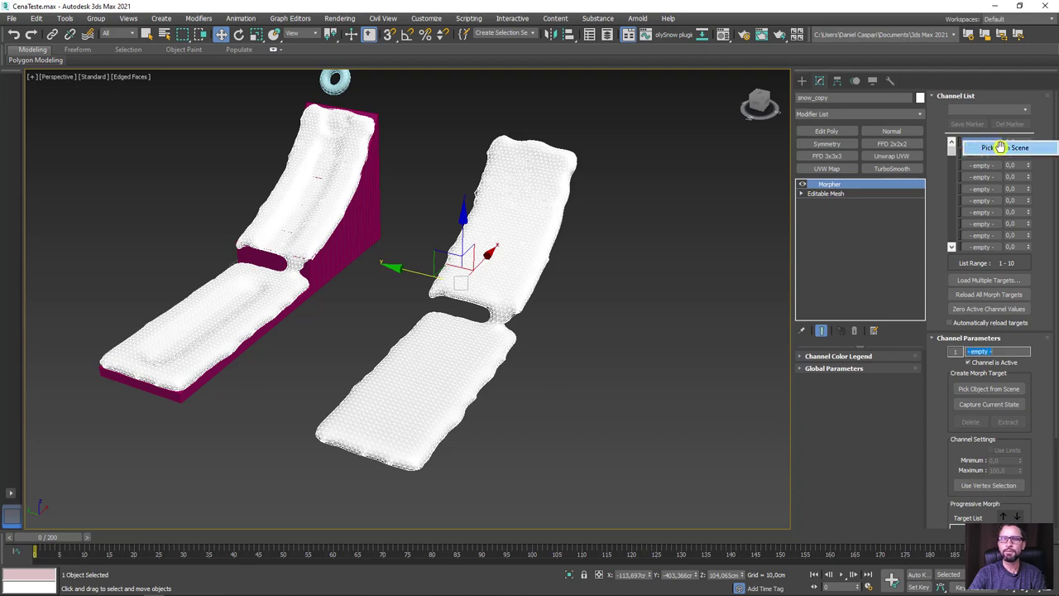
left_click(1000, 148)
left_click(320, 225)
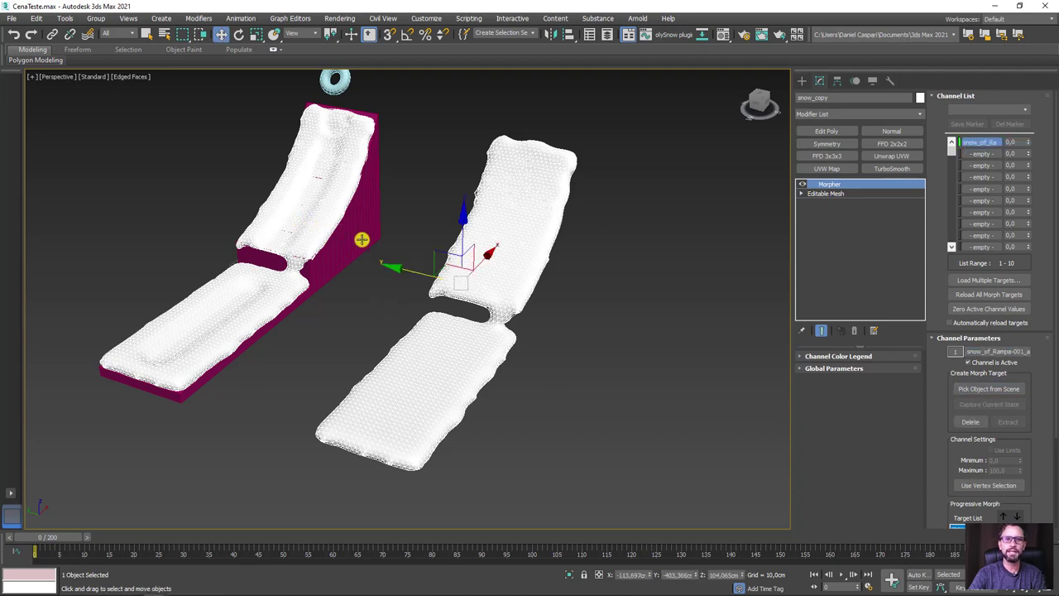
scroll(390, 274, "up", 2)
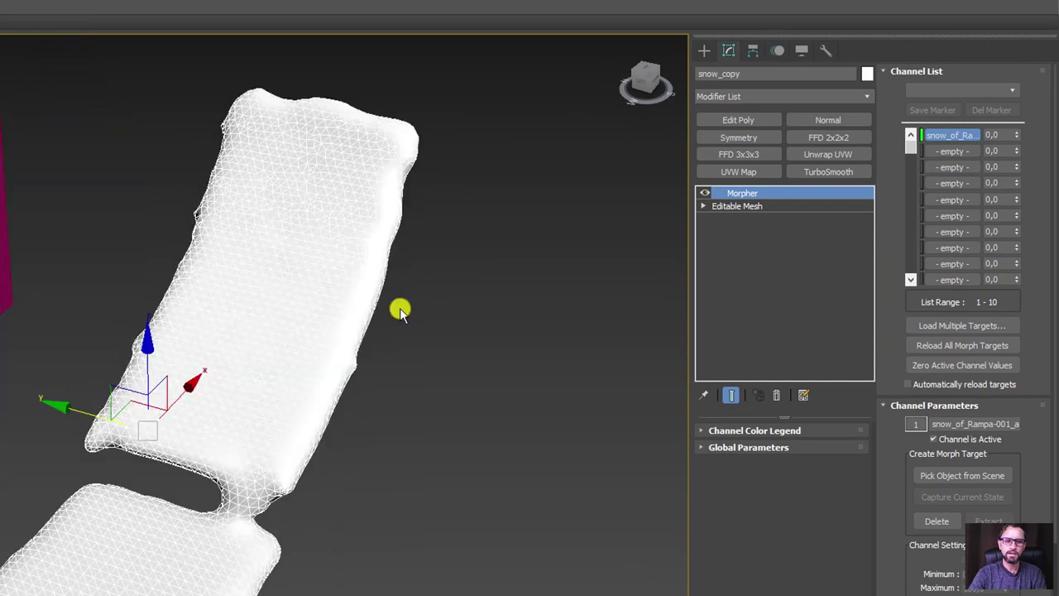
scroll(399, 307, "up", 2)
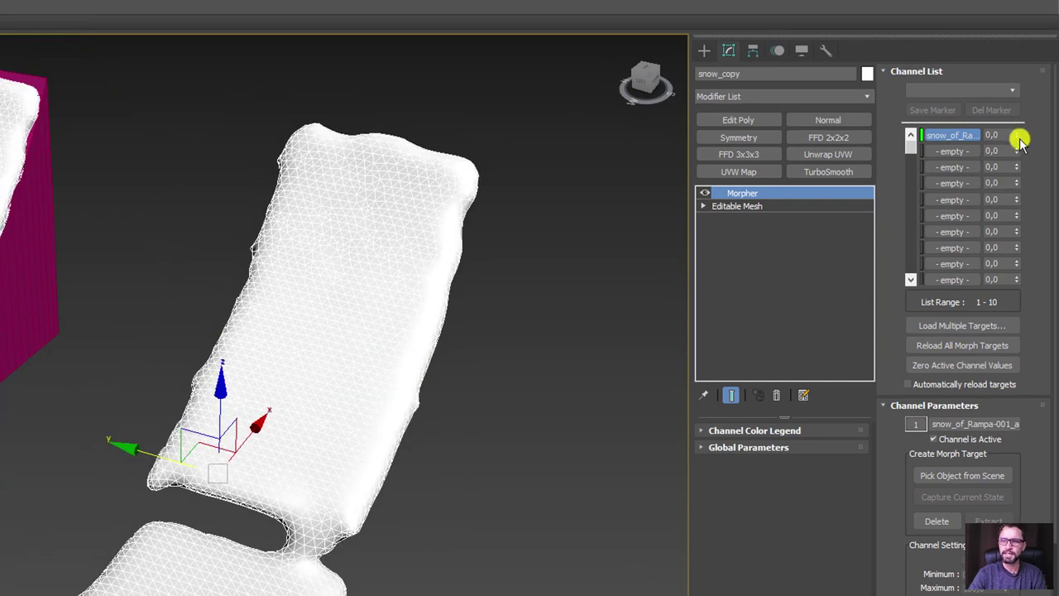
Preview the deformation and leave channel 1's morph amount at 100.
left_click_drag(1010, 121, 1011, 83)
left_click_drag(948, 25, 988, 213)
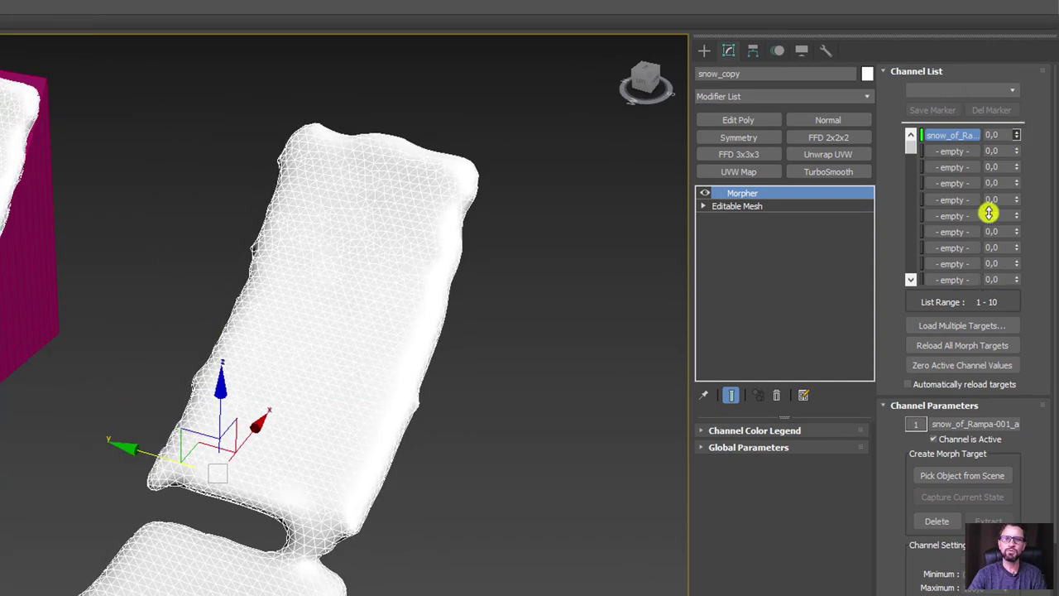
left_click_drag(1016, 135, 1016, 165)
mouse_move(272, 154)
left_mouse_down()
mouse_move(334, 40)
mouse_move(359, 141)
mouse_move(320, 2)
left_mouse_up()
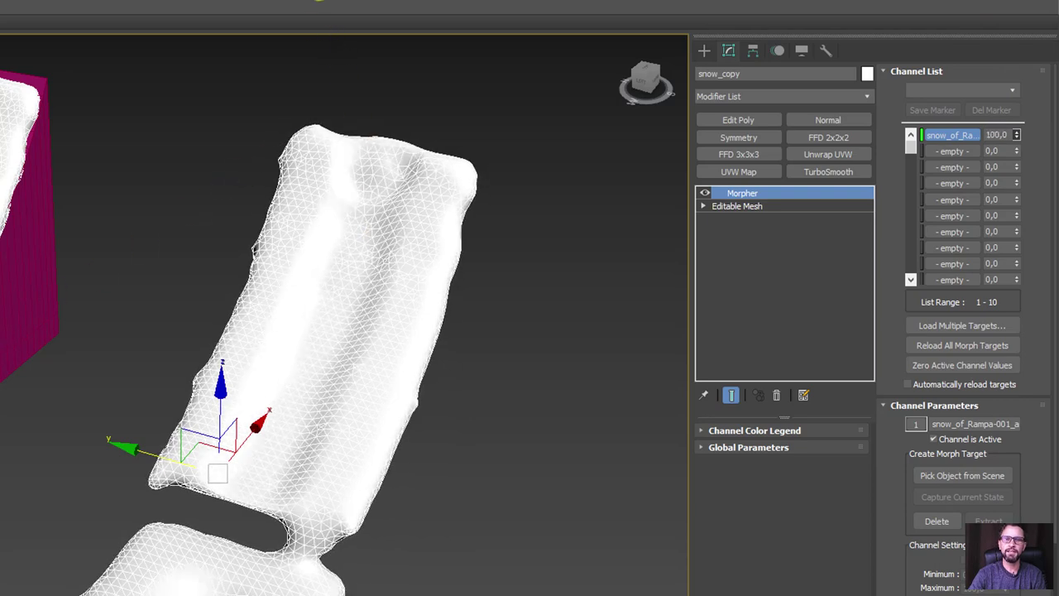
scroll(301, 266, "down", 5)
middle_click_drag(295, 339, 342, 293, "alt")
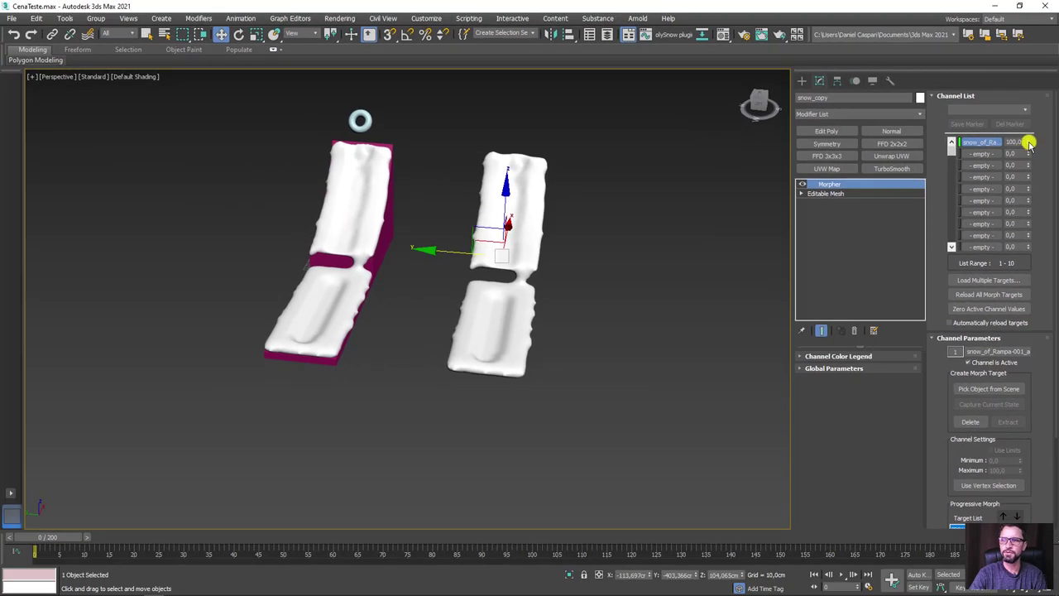
mouse_move(1031, 142)
left_mouse_down()
mouse_move(1048, 206)
mouse_move(1016, 80)
left_mouse_up()
mouse_move(598, 194)
middle_mouse_down("alt")
mouse_move(596, 217)
mouse_move(578, 227)
middle_mouse_up("alt")
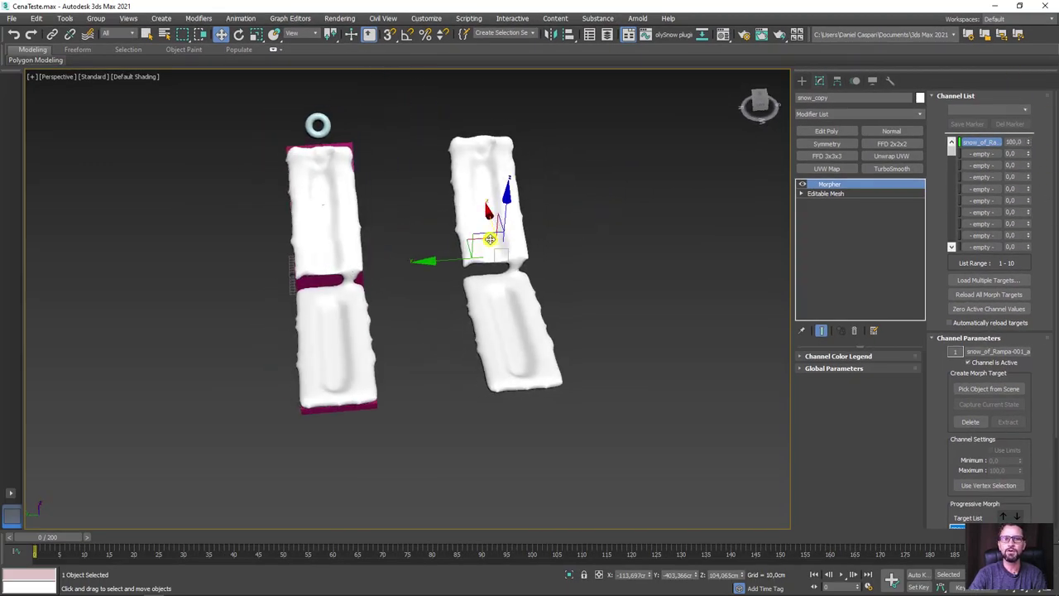
Move the original animated snow off to the left and snow_copy beside the pink ramp.
left_click(343, 250)
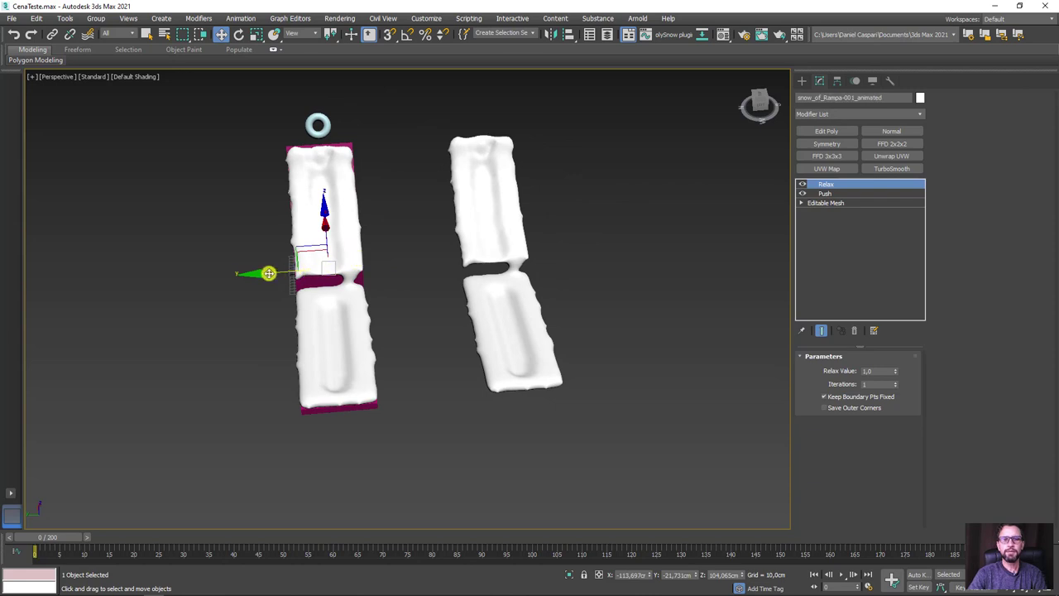
left_click_drag(269, 273, 49, 273)
left_click(472, 229)
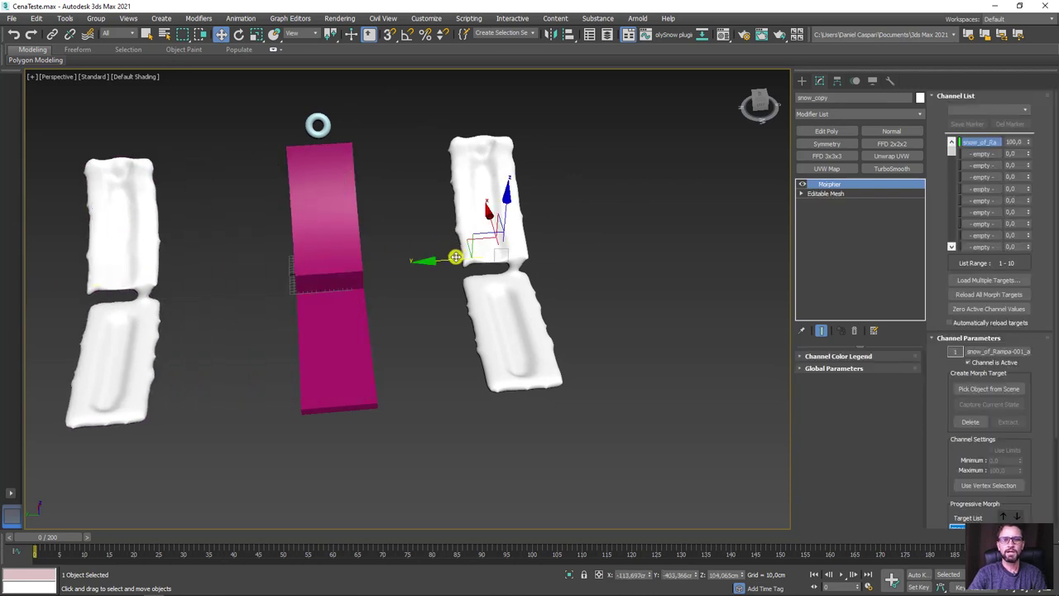
mouse_move(455, 258)
left_mouse_down()
mouse_move(293, 270)
mouse_move(370, 267)
left_mouse_up()
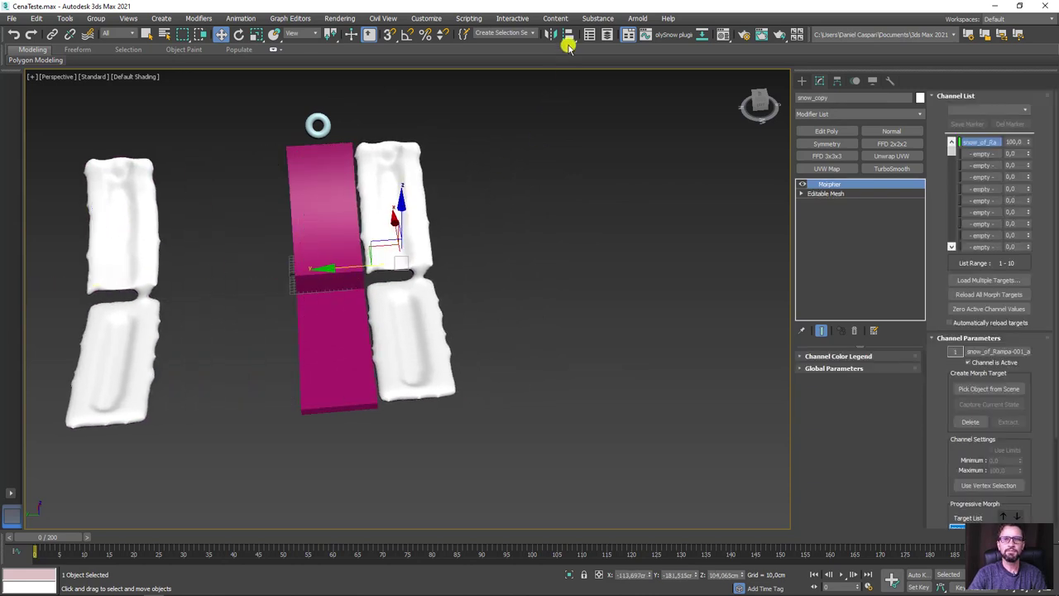
Align snow_copy to the Rampa ramp on Y Position only, then scrub to preview the morph.
left_click(569, 36)
left_click(331, 219)
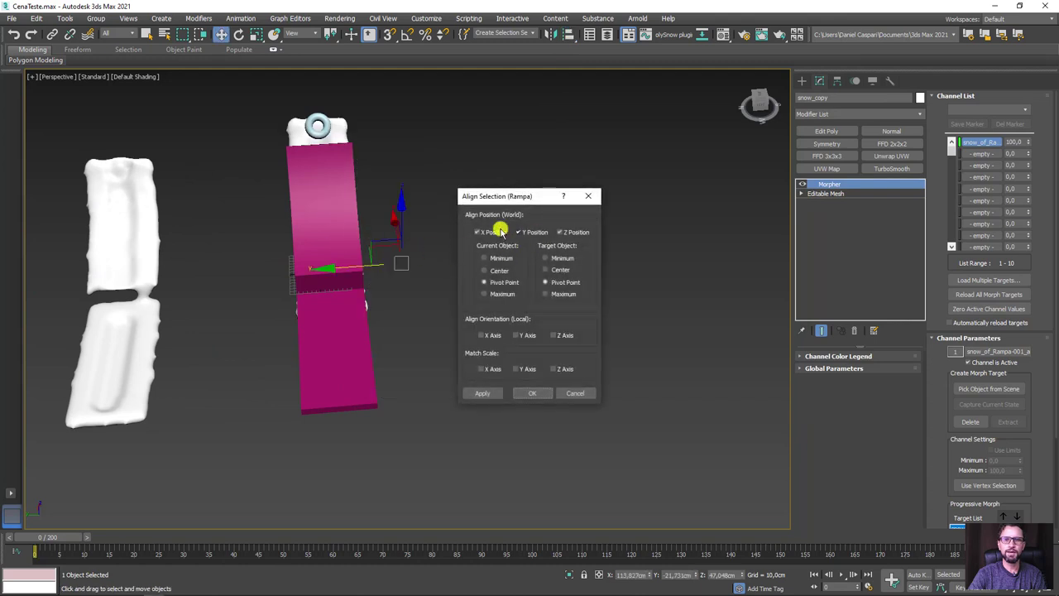
left_click(500, 231)
left_click(553, 233)
left_click(523, 236)
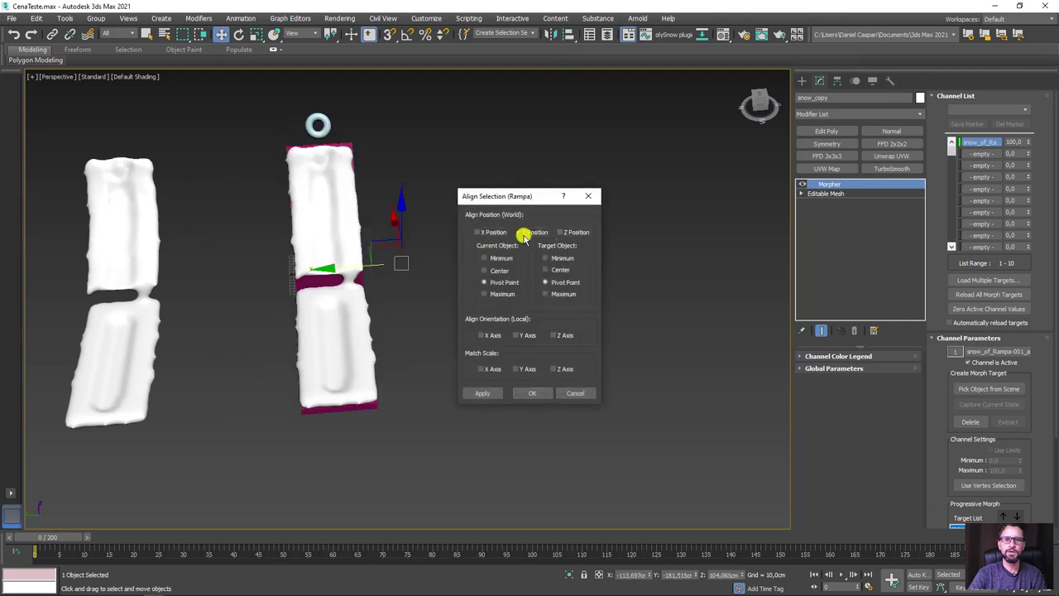
left_click(535, 393)
middle_click_drag(503, 301, 195, 401, "alt")
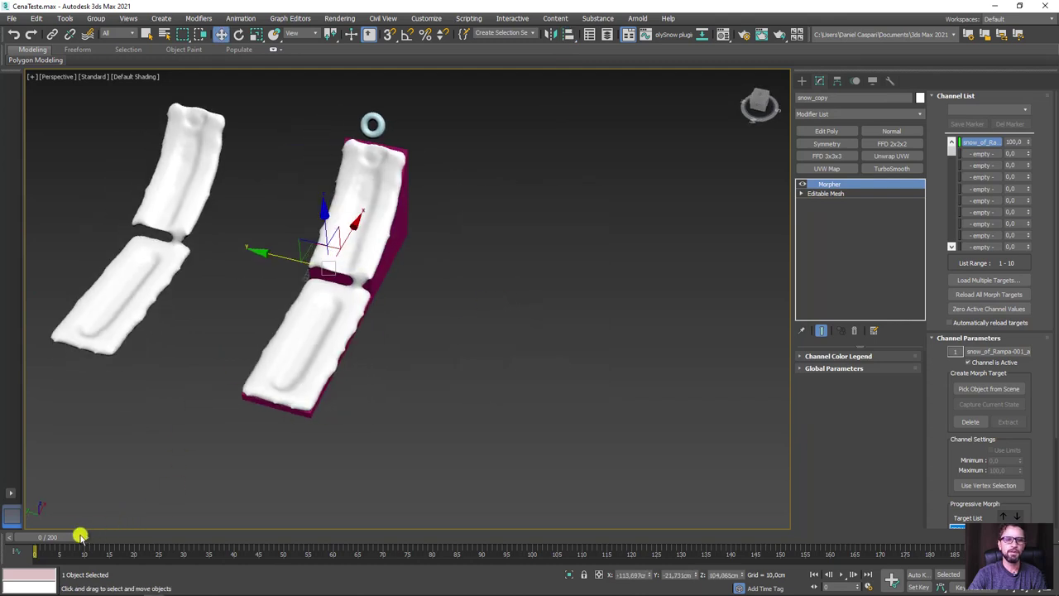
mouse_move(81, 536)
left_mouse_down()
mouse_move(472, 538)
mouse_move(53, 538)
left_mouse_up()
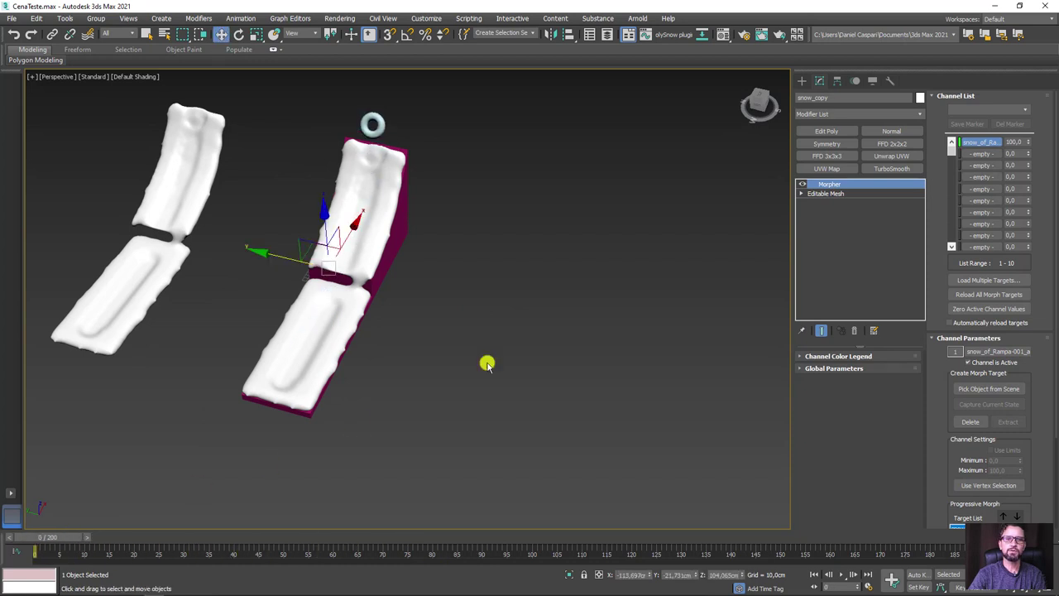
mouse_move(486, 364)
middle_mouse_down("alt")
mouse_move(569, 367)
mouse_move(615, 343)
middle_mouse_up("alt")
Add a Vol. Select modifier directly above snow_copy's base editable mesh.
scroll(576, 259, "up", 5)
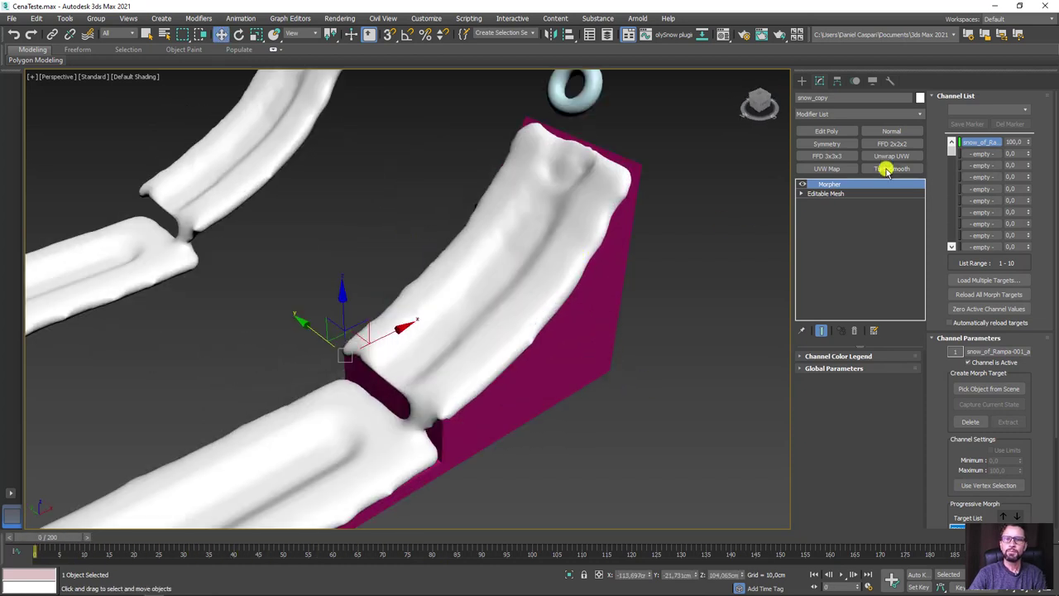
left_click(818, 193)
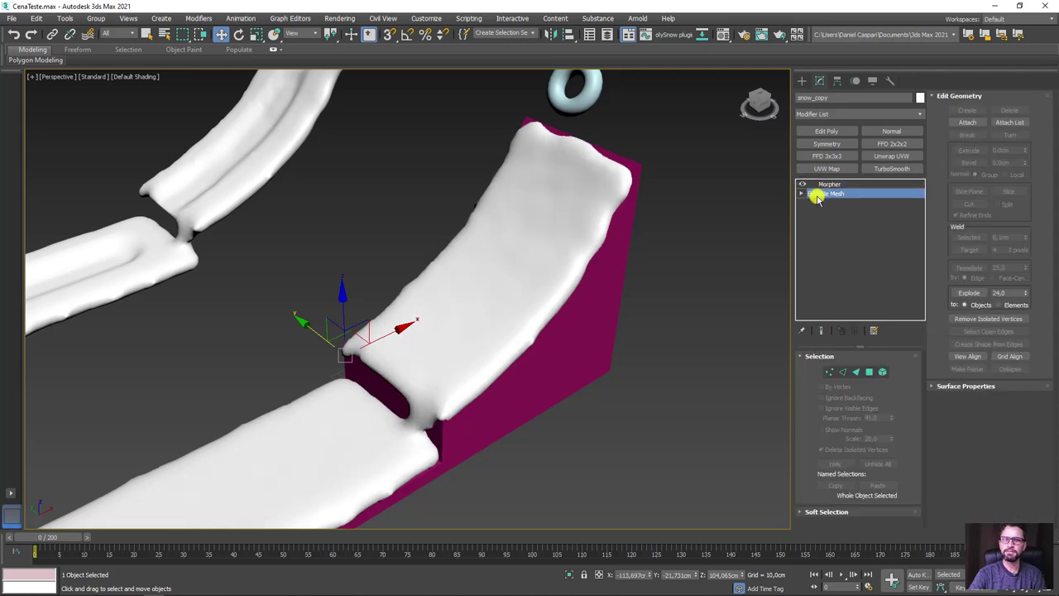
left_click(920, 113)
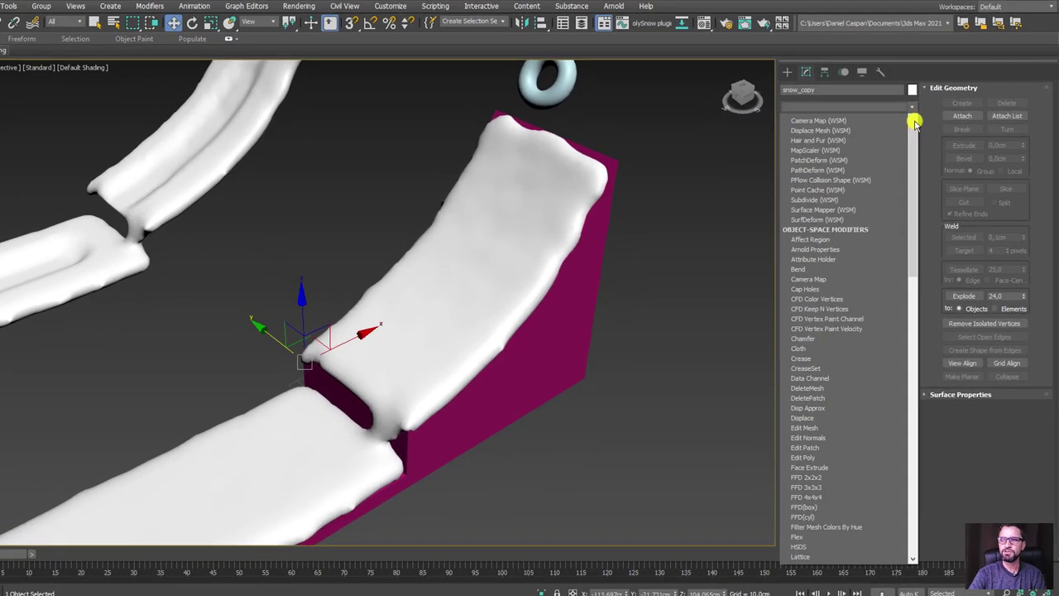
left_click_drag(924, 124, 924, 301)
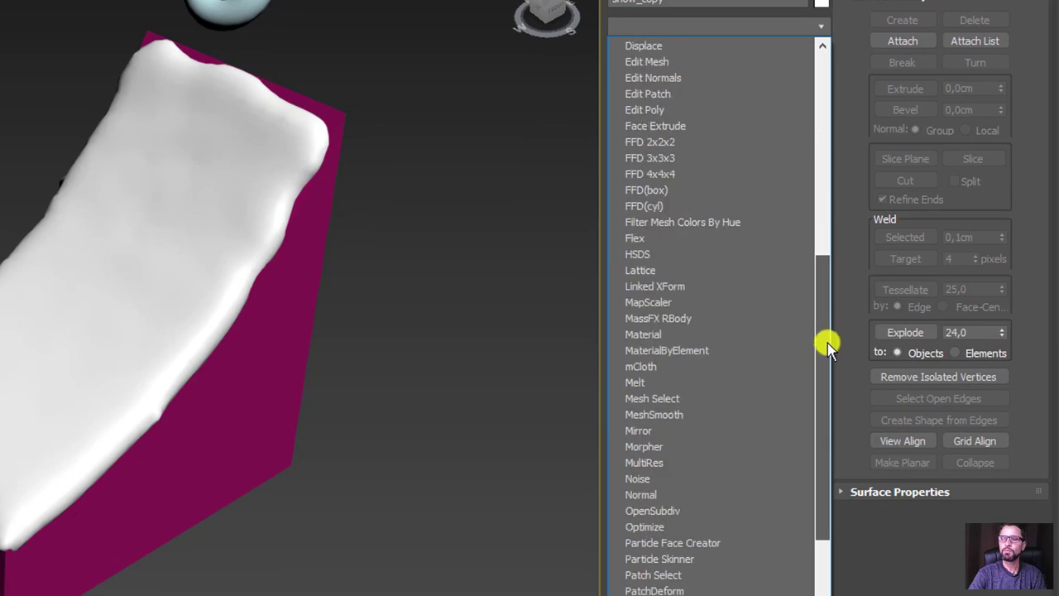
left_click_drag(828, 343, 845, 586)
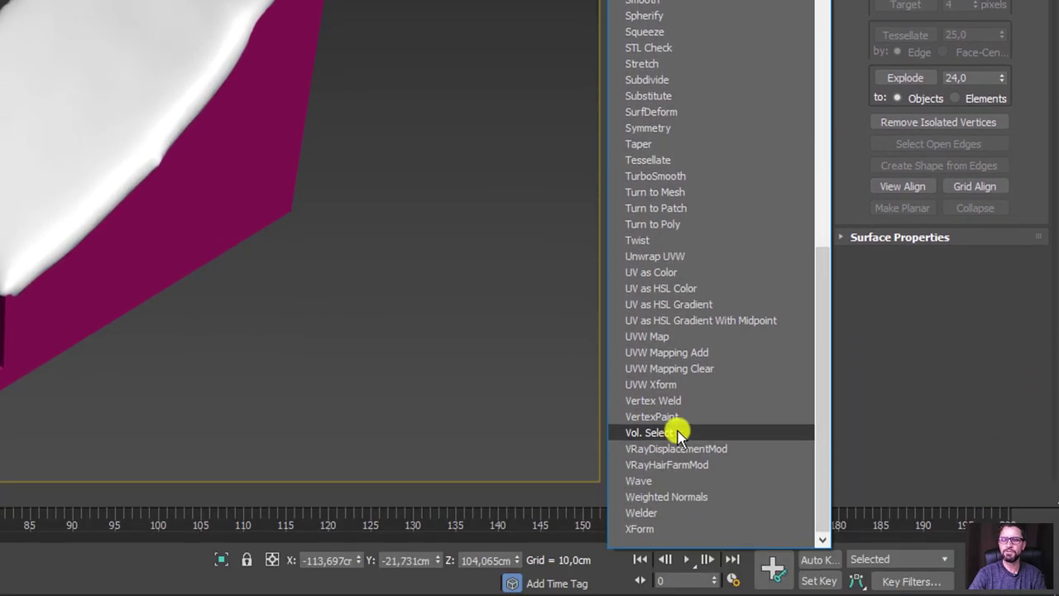
left_click(674, 433)
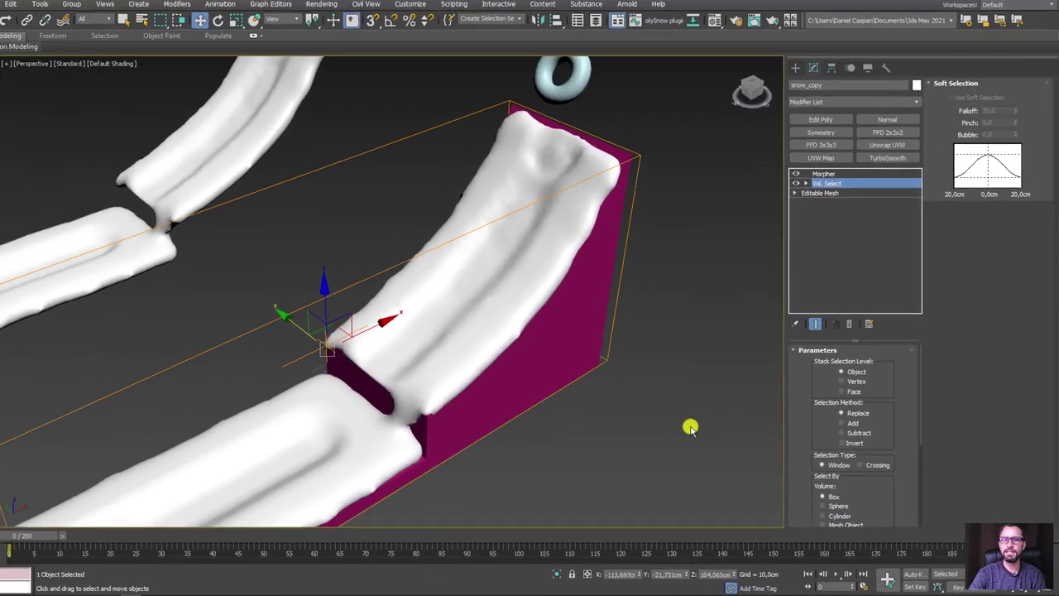
Re-enable the Morpher and Vol. Select modifiers and set Stack Selection Level to Vertex.
scroll(691, 428, "down", 3)
scroll(681, 421, "down", 3)
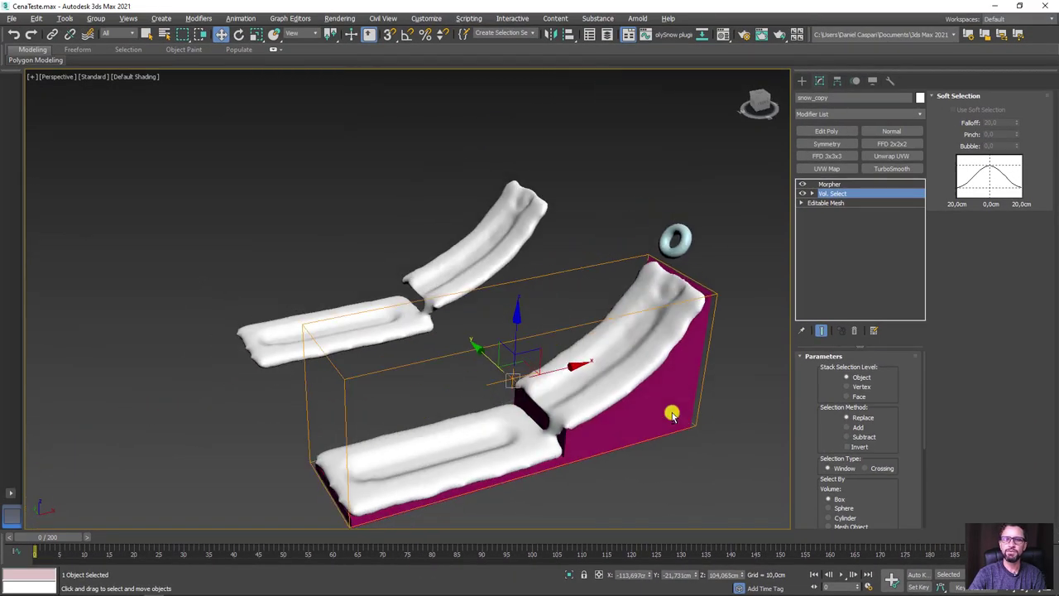
left_click(802, 185)
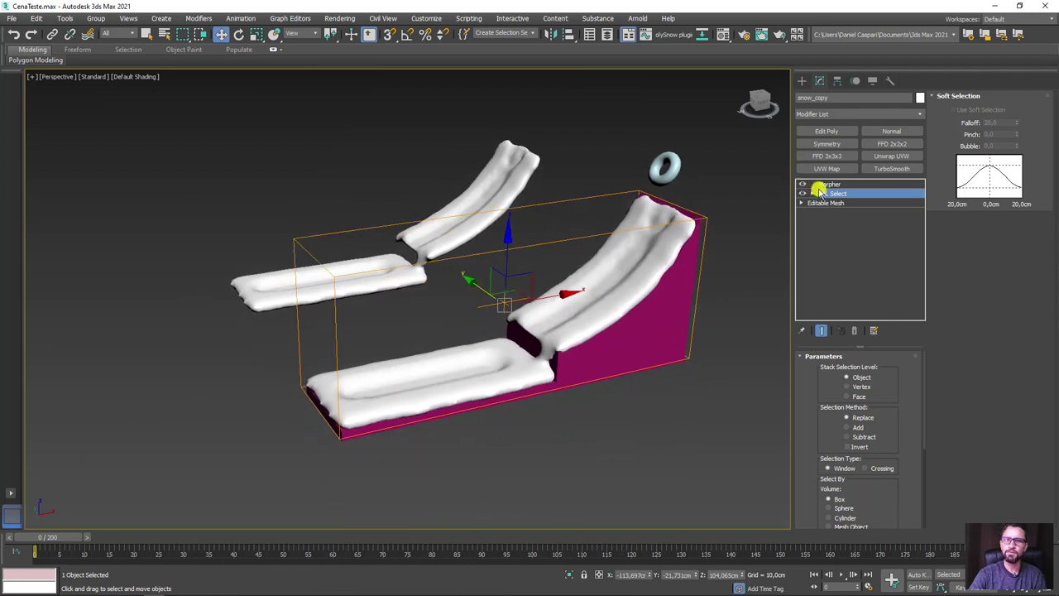
middle_click_drag(732, 239, 802, 230, "alt")
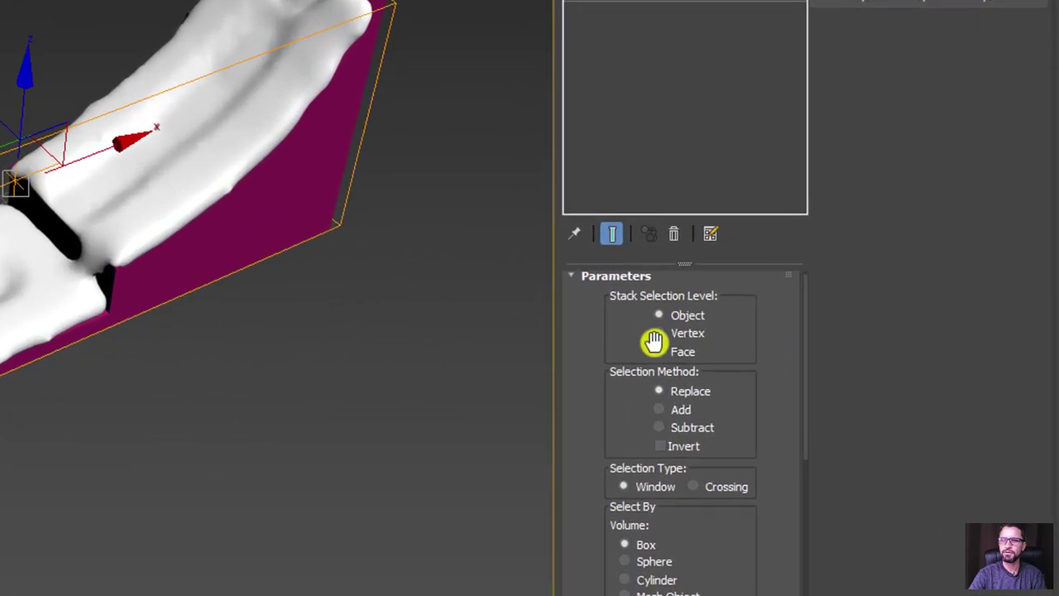
left_click(662, 333)
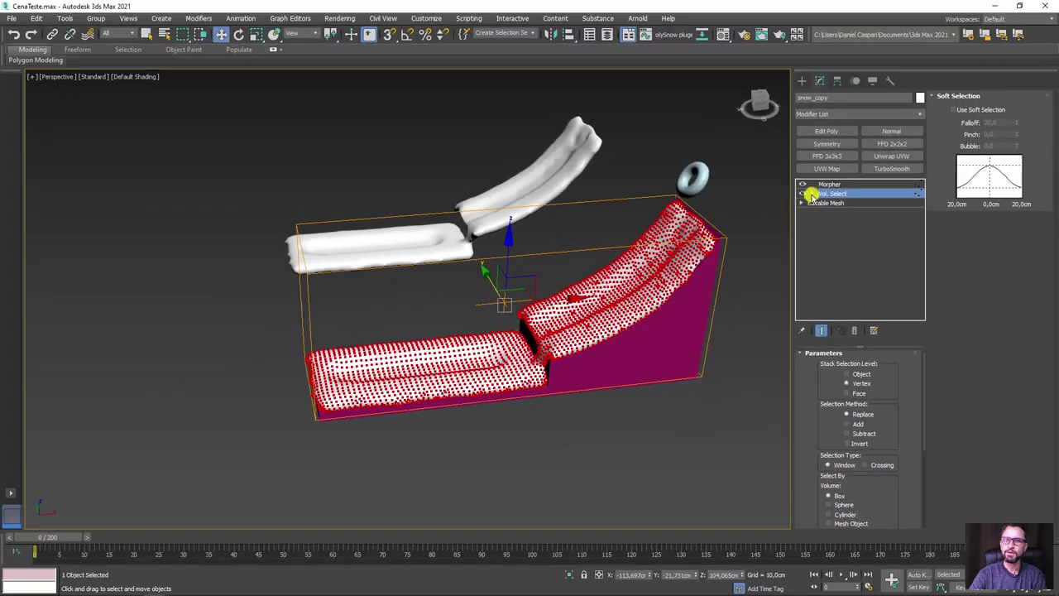
Reposition the Vol. Select gizmo box along the snow at the Gizmo sub-object level.
left_click(812, 194)
left_click(832, 203)
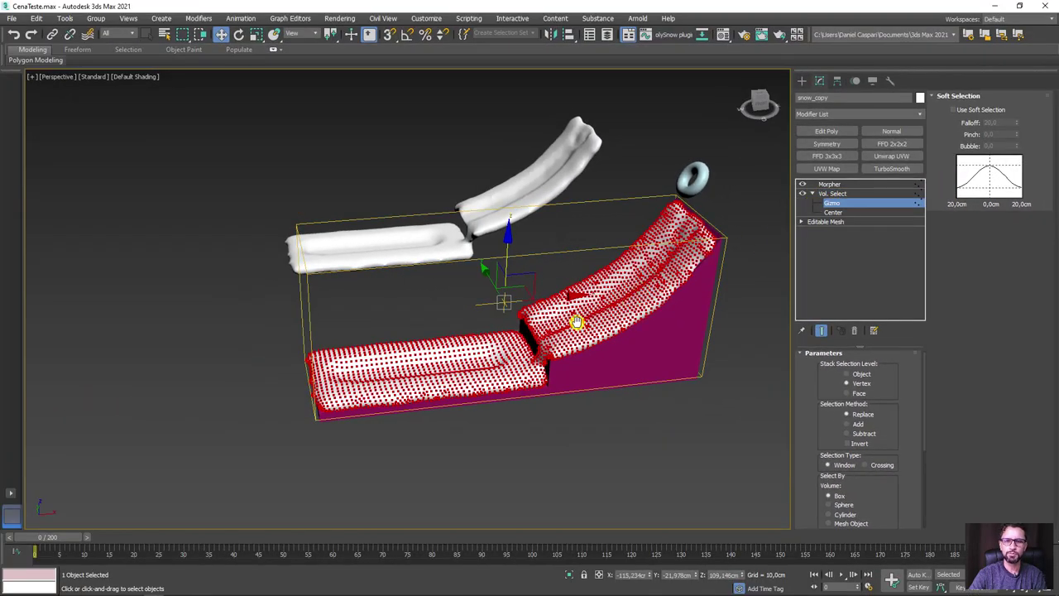
middle_click_drag(577, 321, 466, 325)
mouse_move(466, 328)
left_mouse_down()
mouse_move(587, 350)
mouse_move(372, 389)
left_mouse_up()
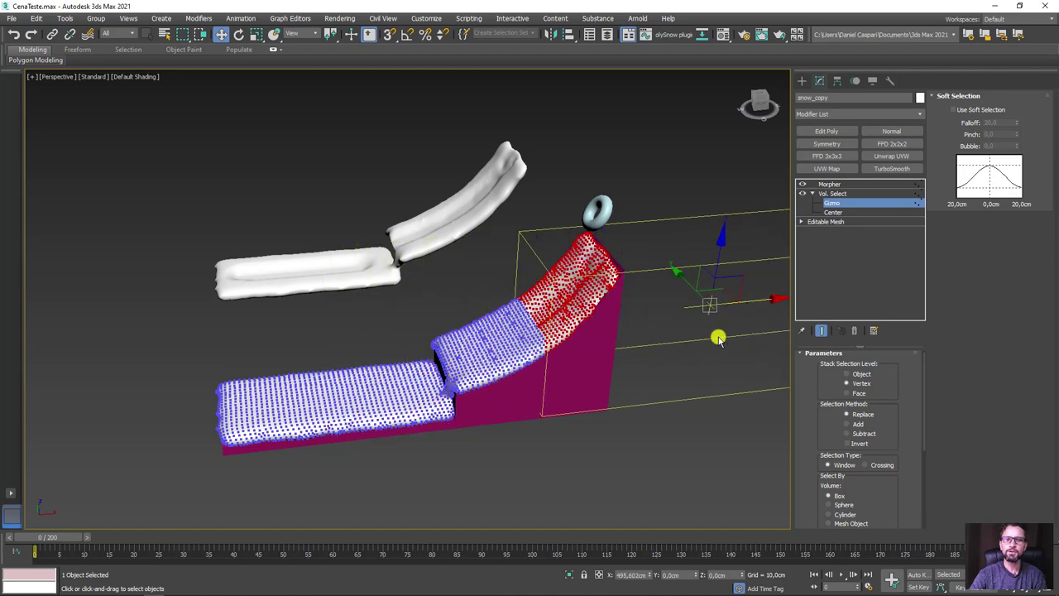
scroll(373, 389, "up", 6)
scroll(385, 305, "down", 2)
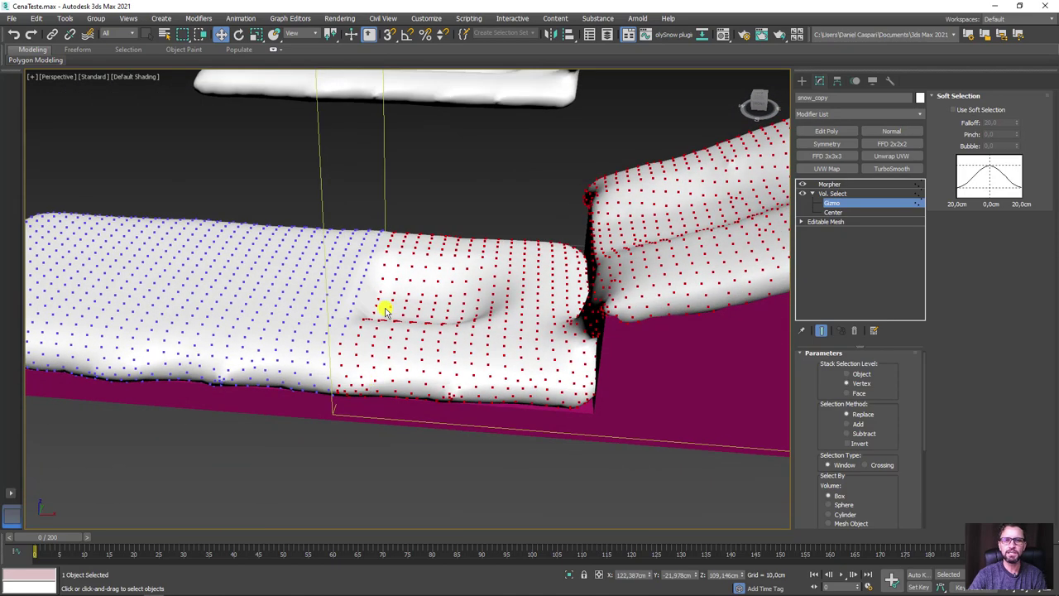
scroll(386, 306, "down", 5)
scroll(437, 303, "down", 2)
mouse_move(575, 292)
left_mouse_down()
mouse_move(585, 307)
mouse_move(530, 307)
mouse_move(541, 296)
left_mouse_up()
scroll(370, 313, "up", 4)
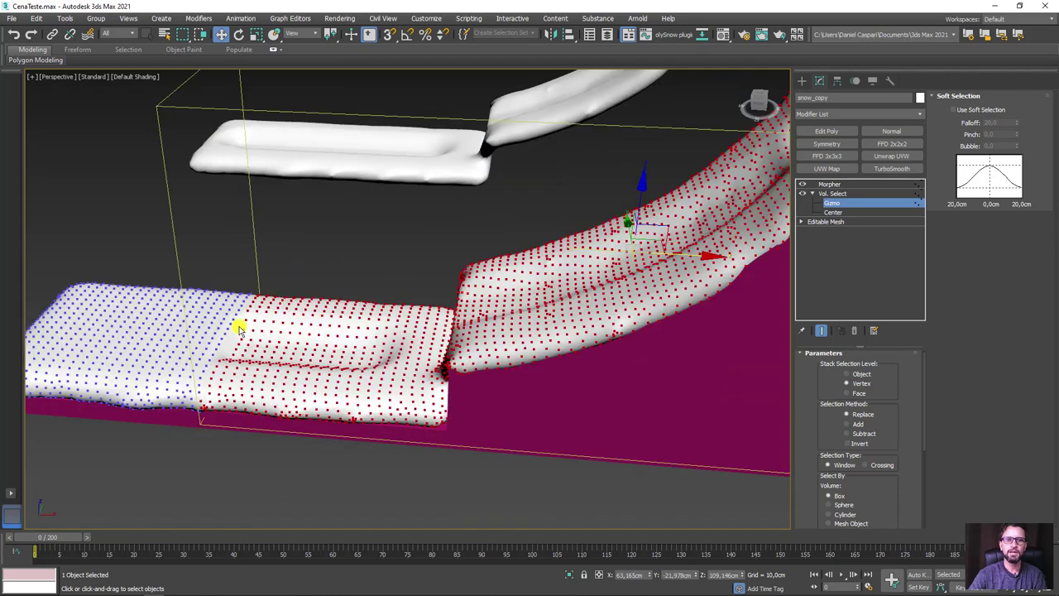
scroll(240, 326, "up", 2)
scroll(243, 351, "down", 2)
middle_click_drag(243, 350, 379, 296)
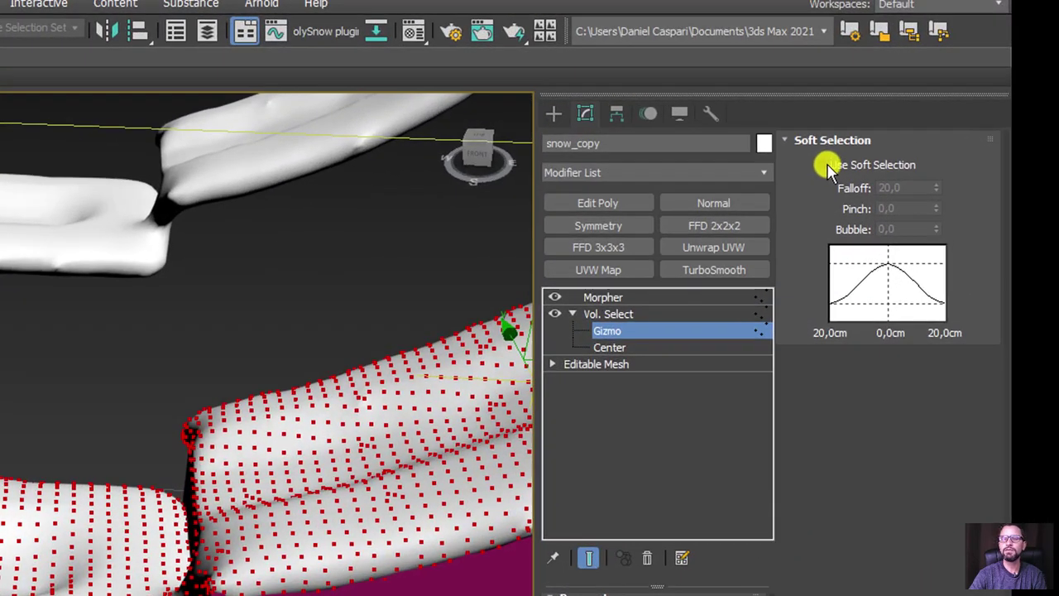
Enable Use Soft Selection on Vol. Select with a 24.544 cm falloff.
left_click(826, 168)
left_click_drag(934, 189, 934, 158)
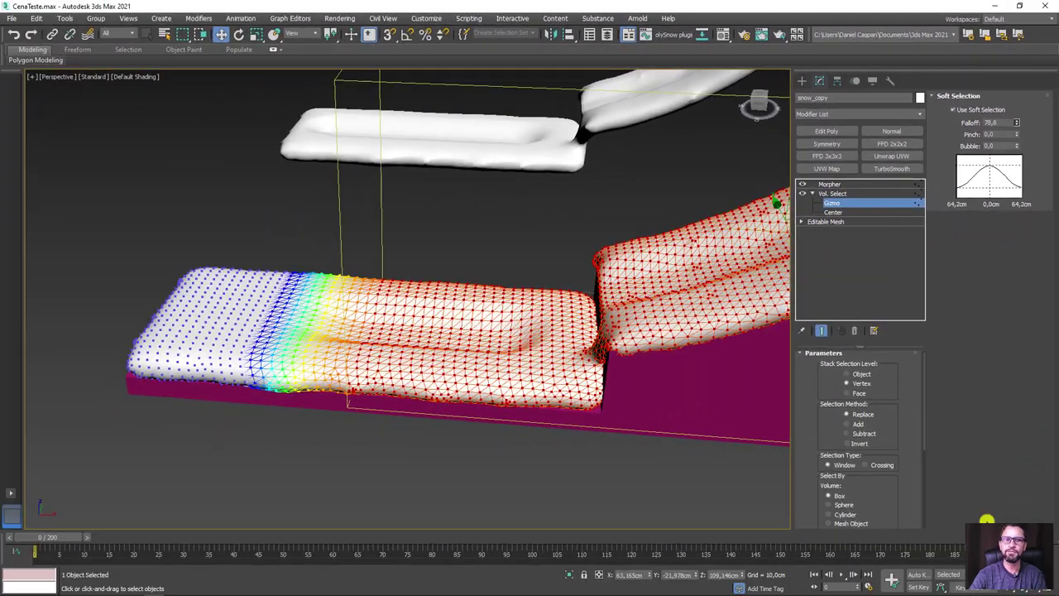
left_click_drag(988, 521, 823, 253)
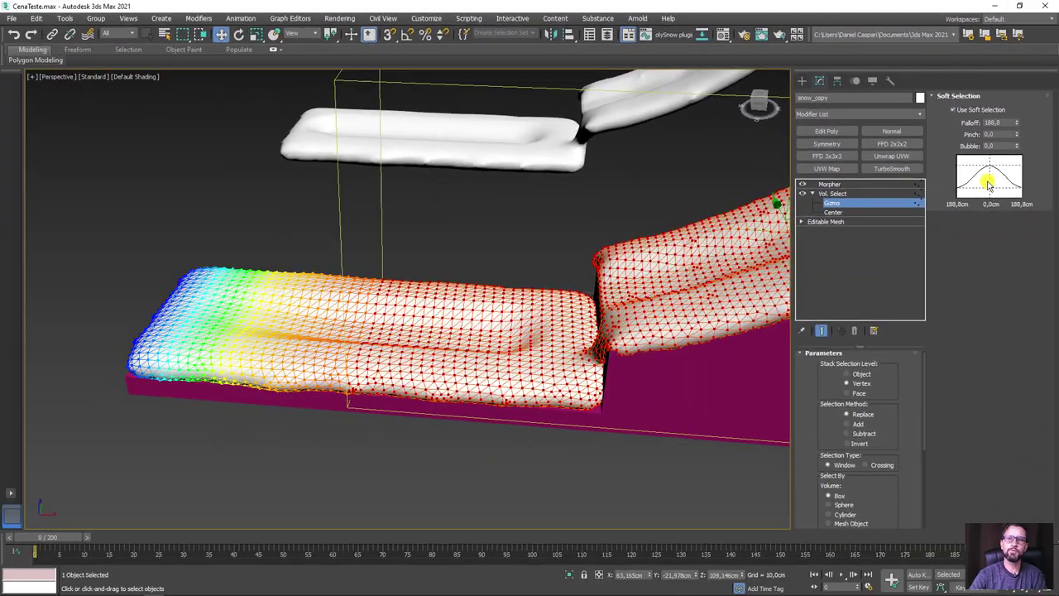
left_click_drag(1016, 122, 1009, 174)
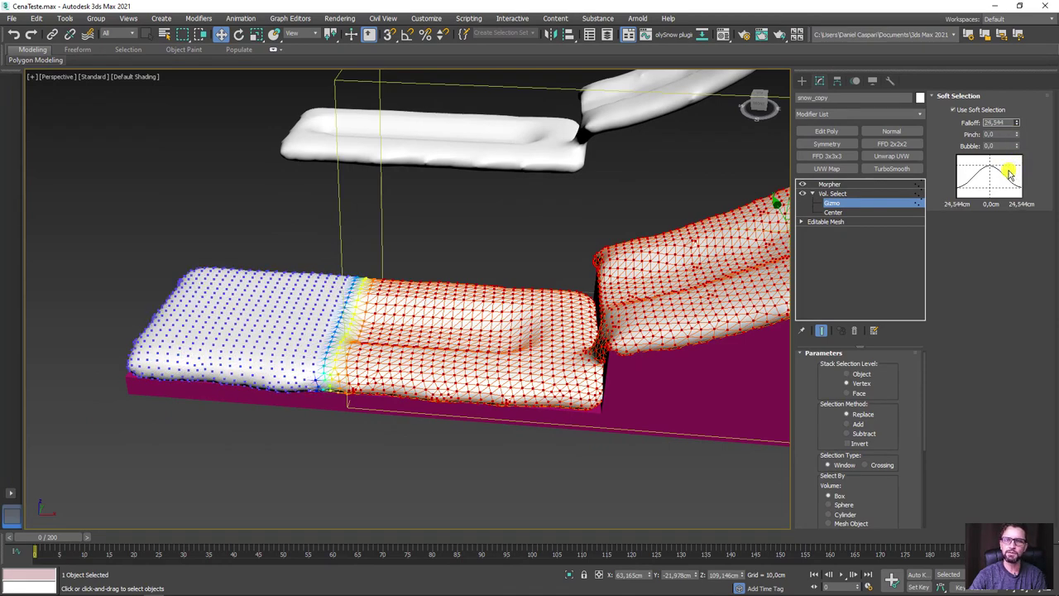
middle_click_drag(573, 313, 839, 239, "alt")
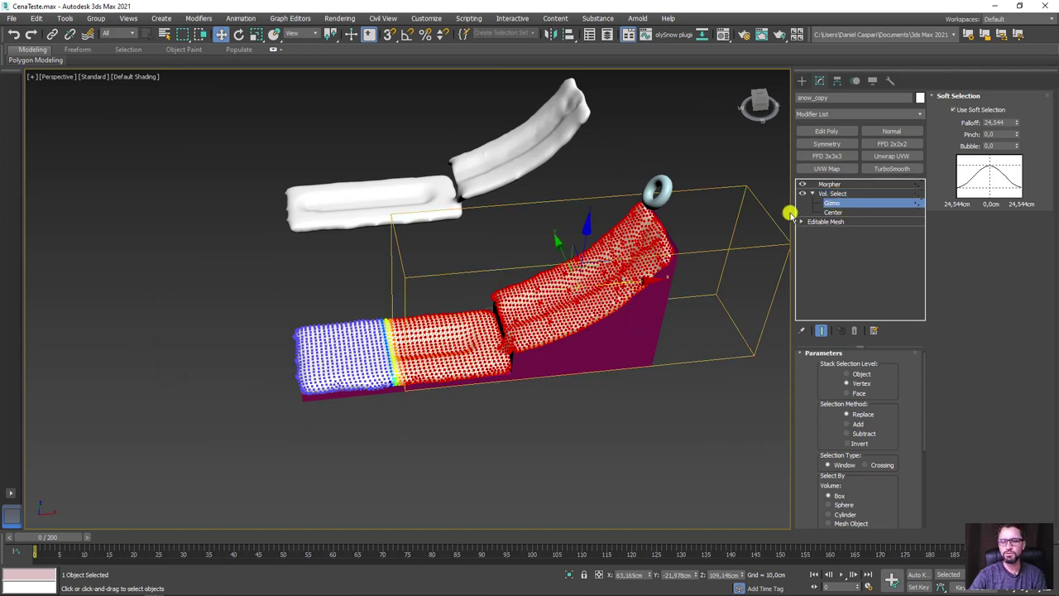
Add an Edit Poly modifier above the Morpher and reselect the Vol. Select gizmo.
left_click(840, 184)
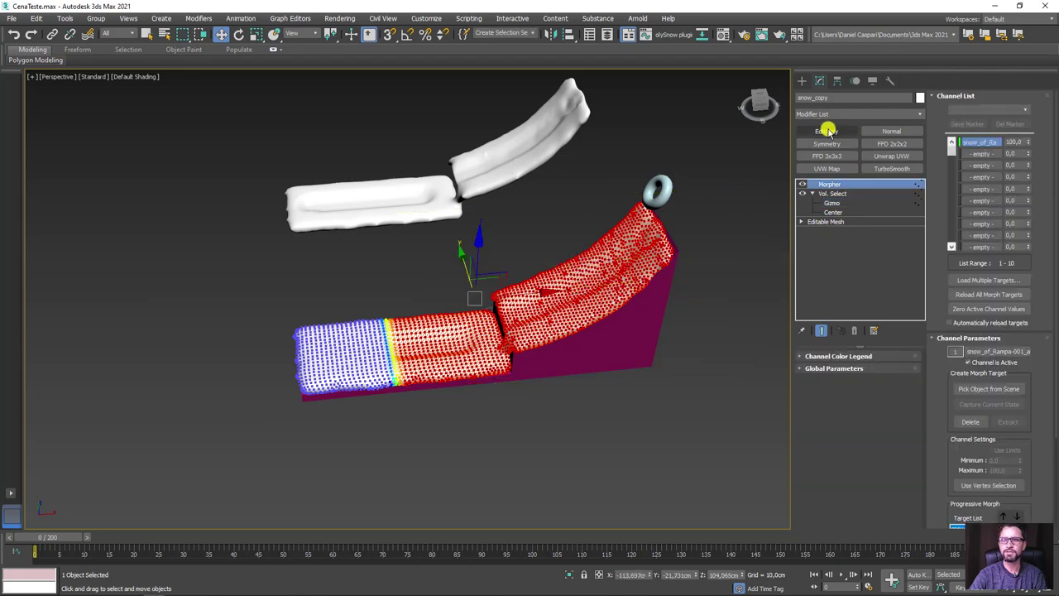
left_click(828, 130)
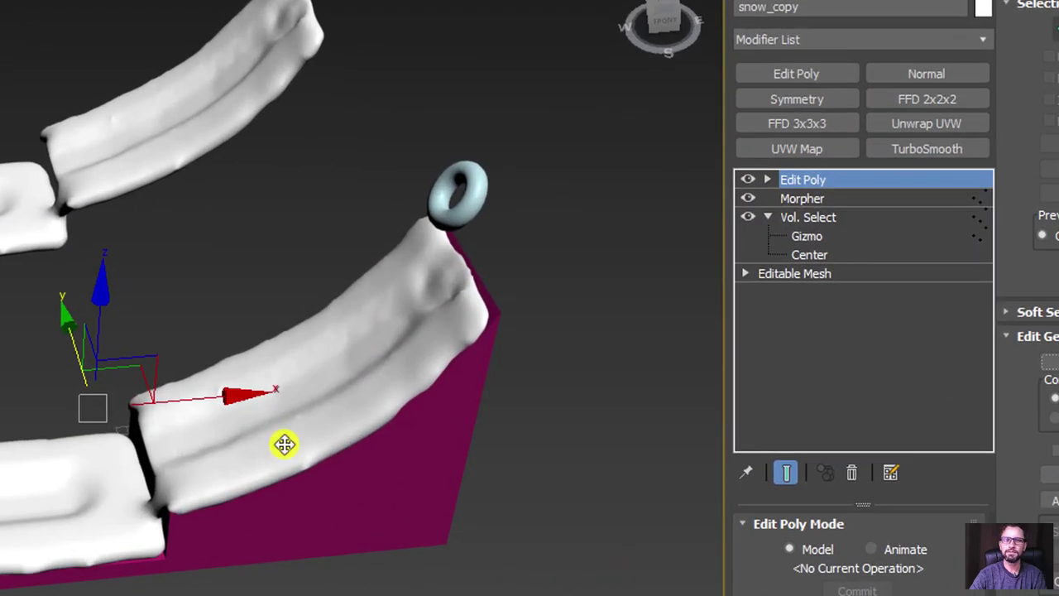
left_click(806, 235)
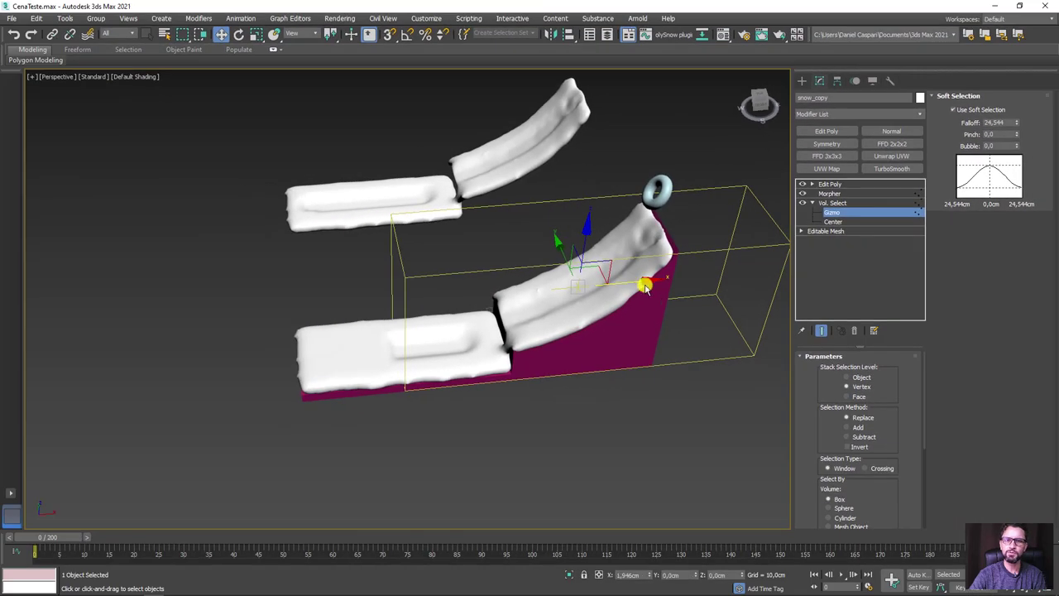
Slide the Vol. Select gizmo along X just past the ramp's top, clear of the snow.
mouse_move(638, 284)
left_mouse_down()
mouse_move(872, 246)
mouse_move(857, 261)
left_mouse_up()
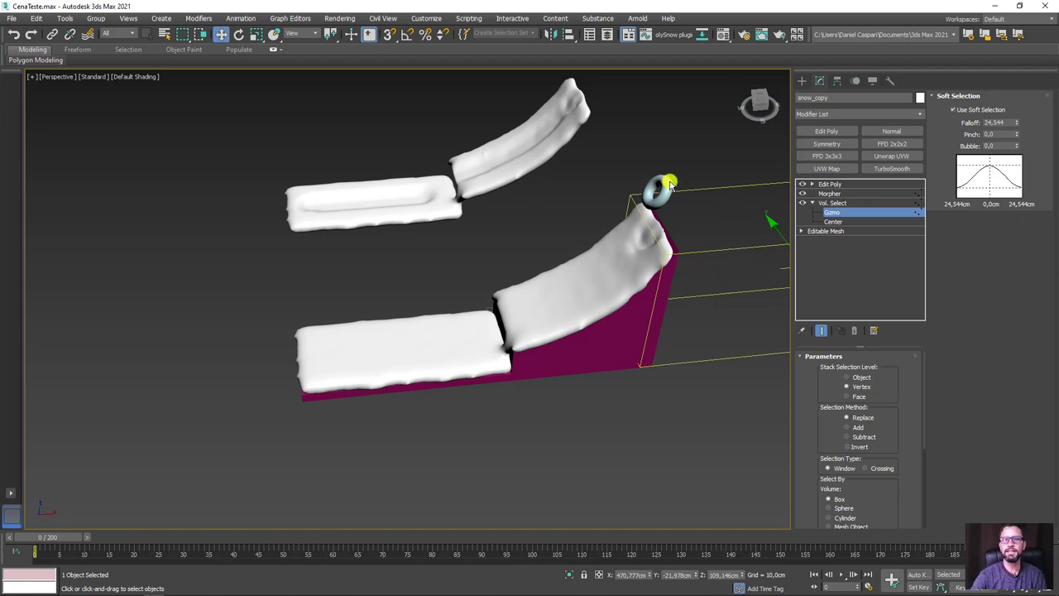
middle_click_drag(581, 265, 374, 274)
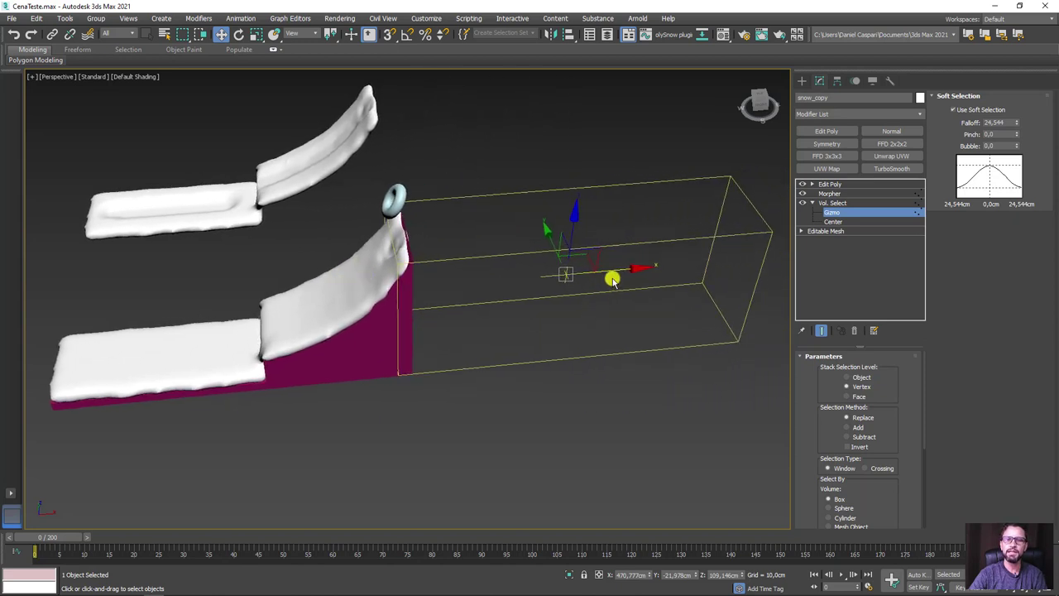
left_click_drag(614, 270, 659, 290)
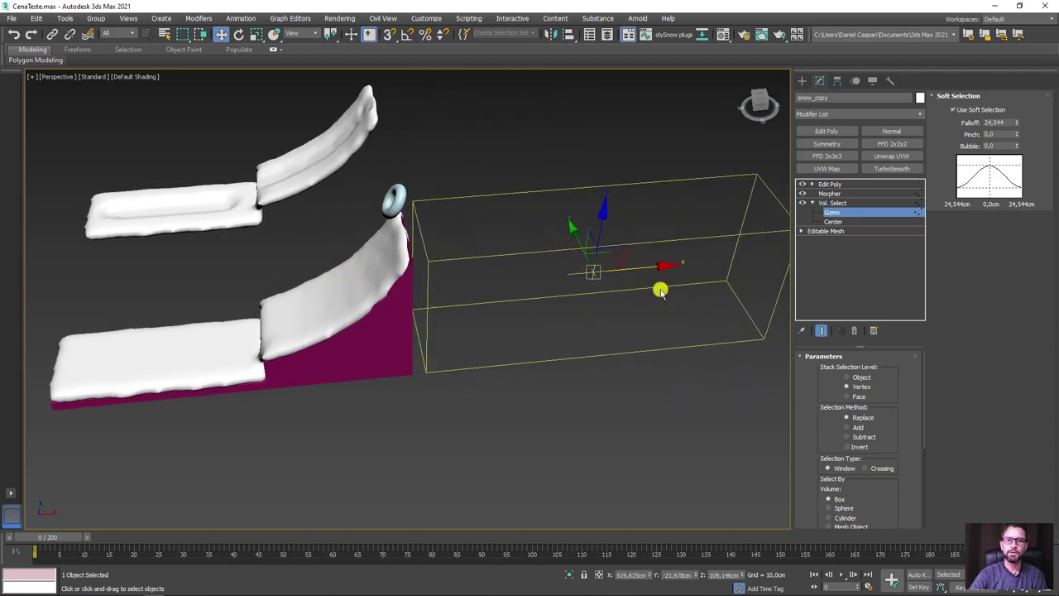
Turn on Auto Key and key the gizmo at the torus as it starts descending.
left_click(921, 574)
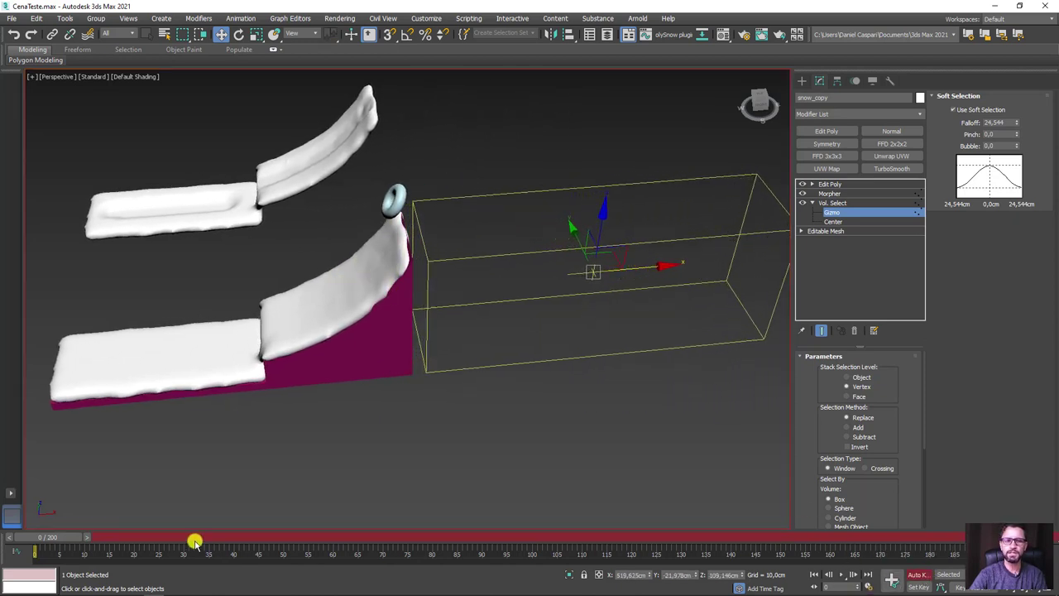
left_click_drag(49, 540, 109, 527)
key("w")
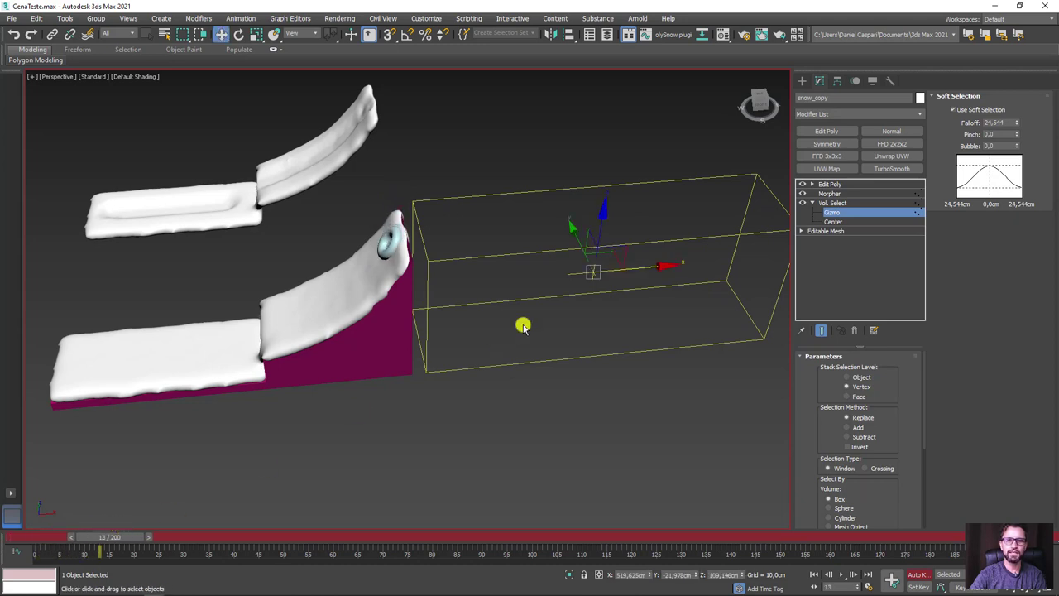
left_click_drag(635, 273, 606, 275)
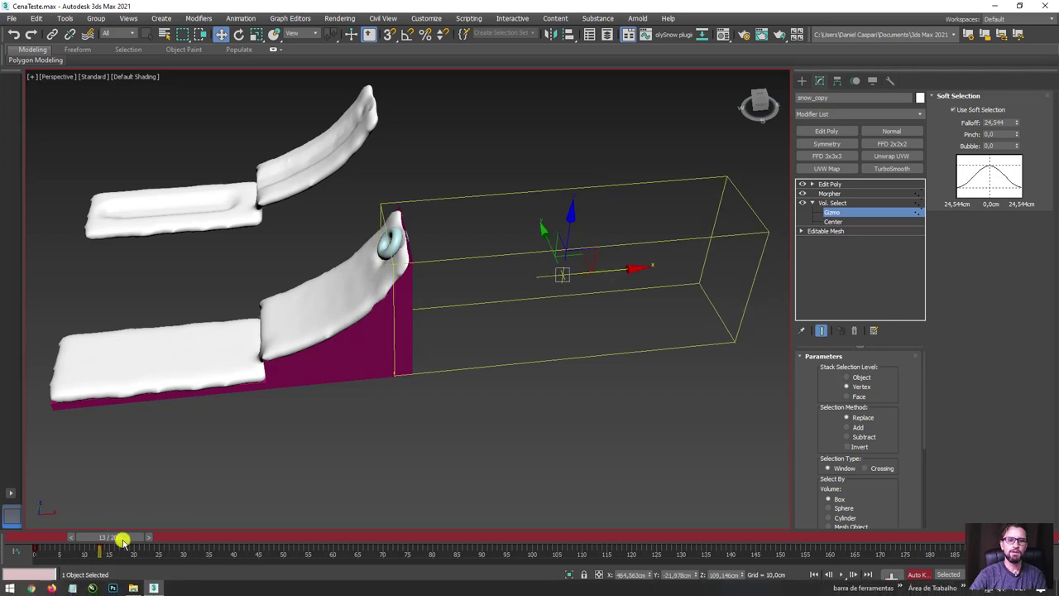
left_click_drag(128, 537, 123, 538)
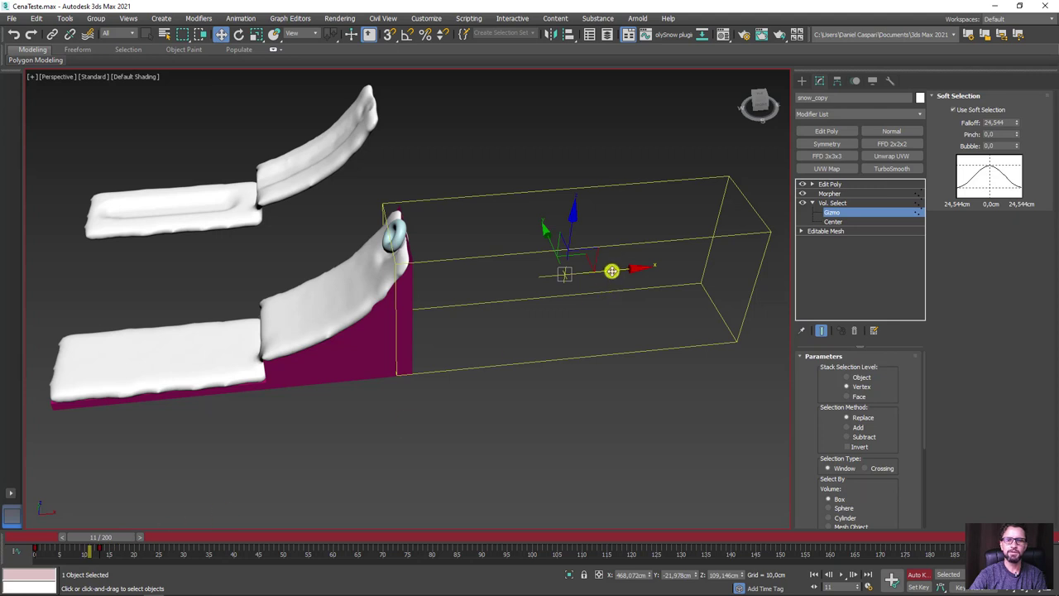
left_click_drag(611, 271, 649, 270)
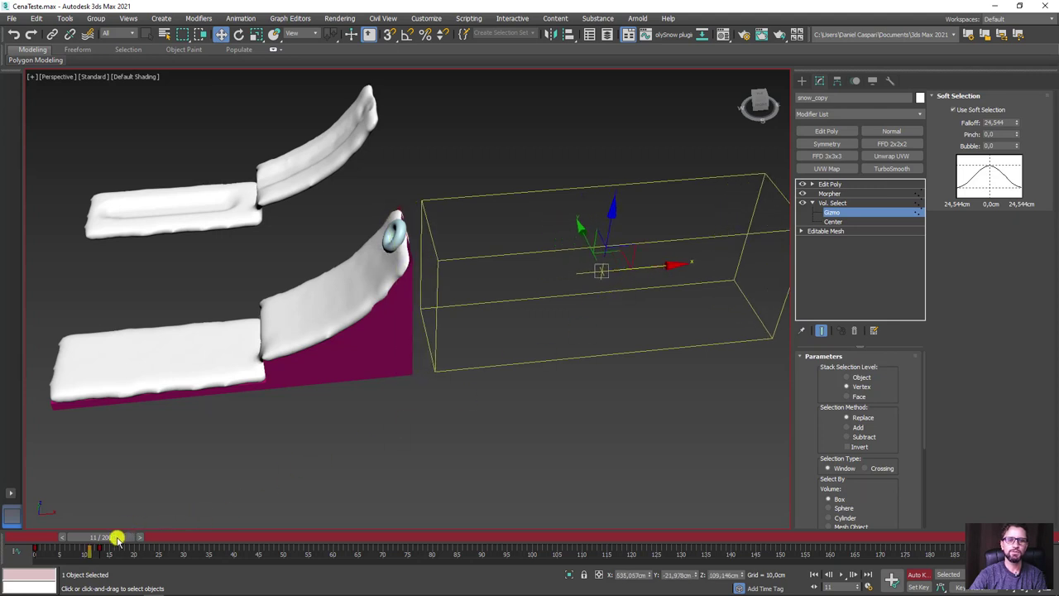
Key the gizmo further down the ramp and onto the flat plank, following the torus.
left_click_drag(117, 539, 249, 527)
key("w")
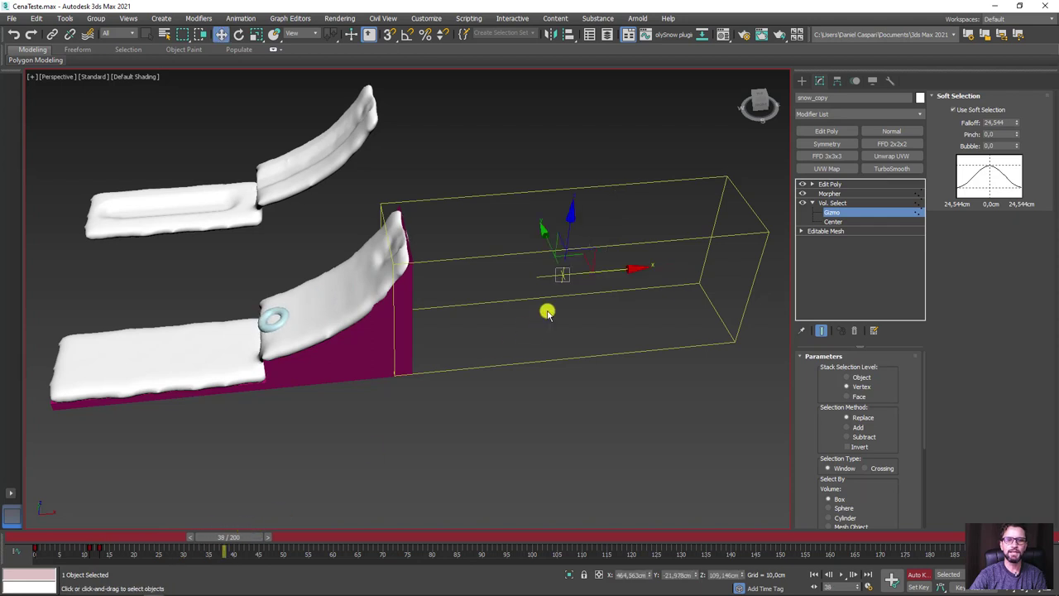
left_click_drag(604, 273, 489, 286)
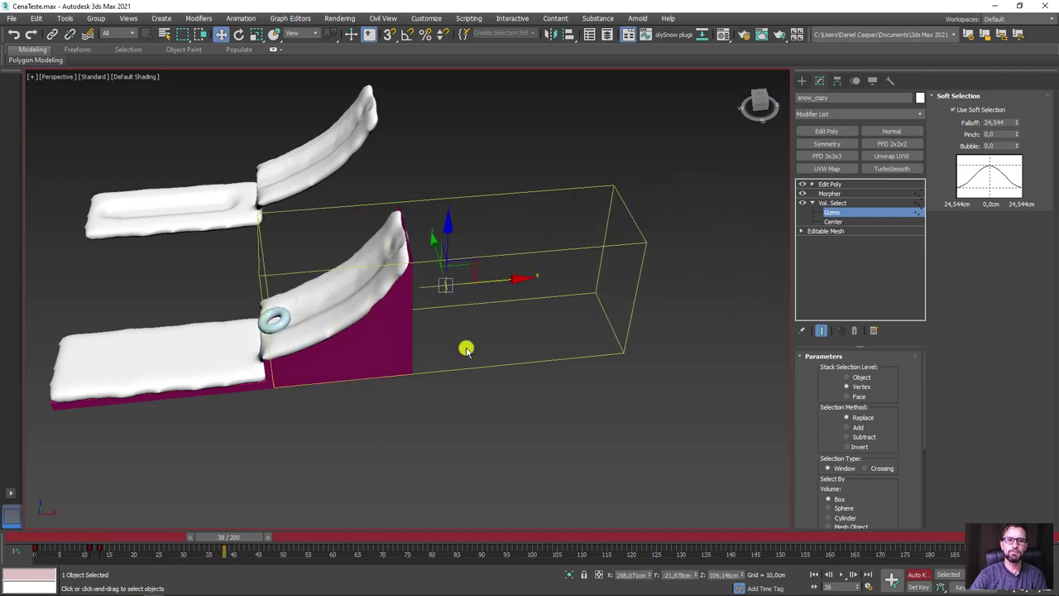
left_click_drag(245, 540, 327, 521)
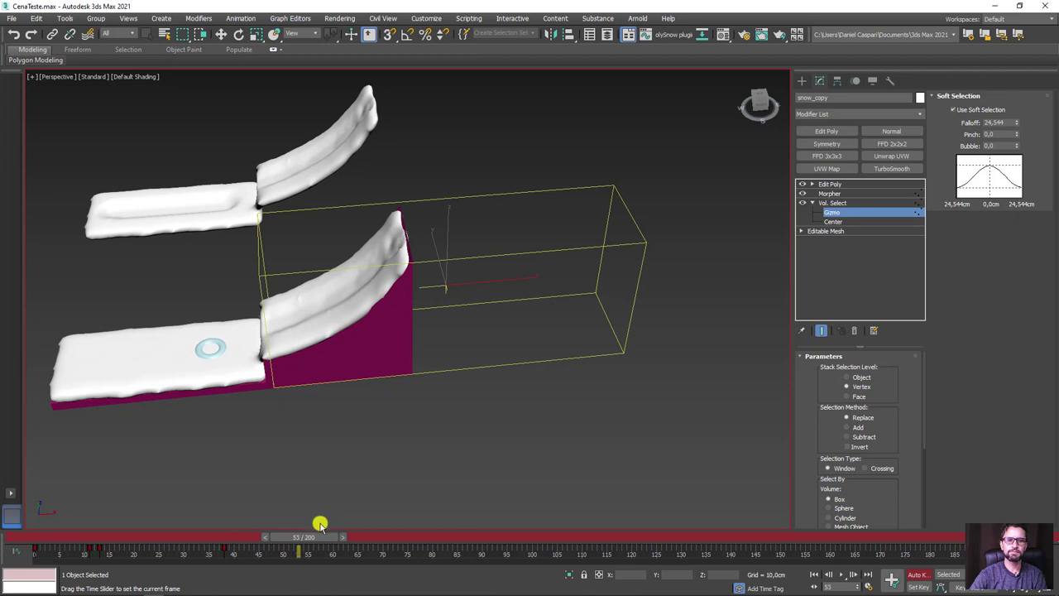
key("w")
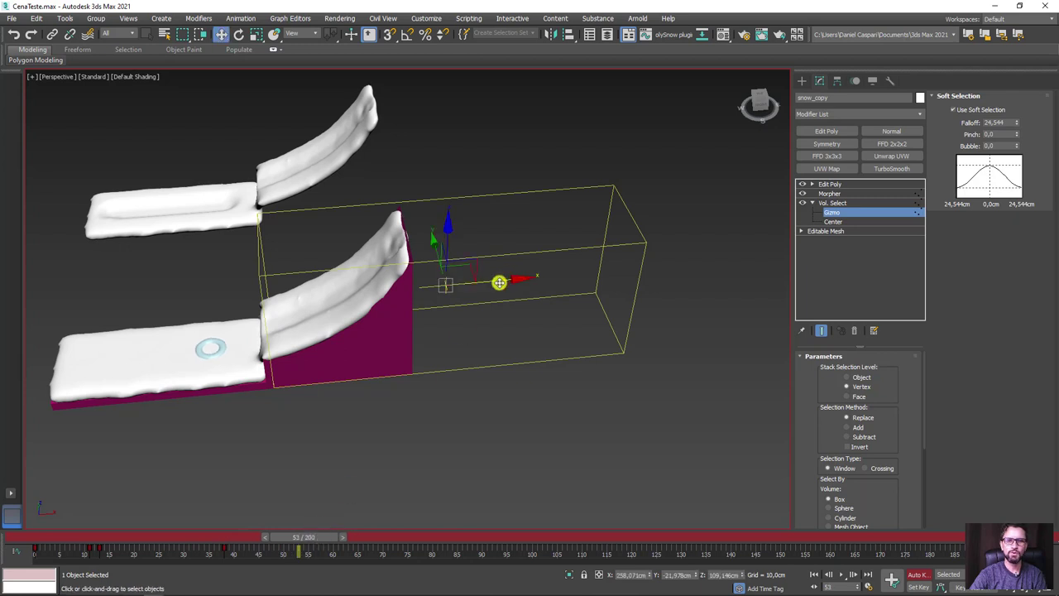
left_click_drag(497, 281, 435, 291)
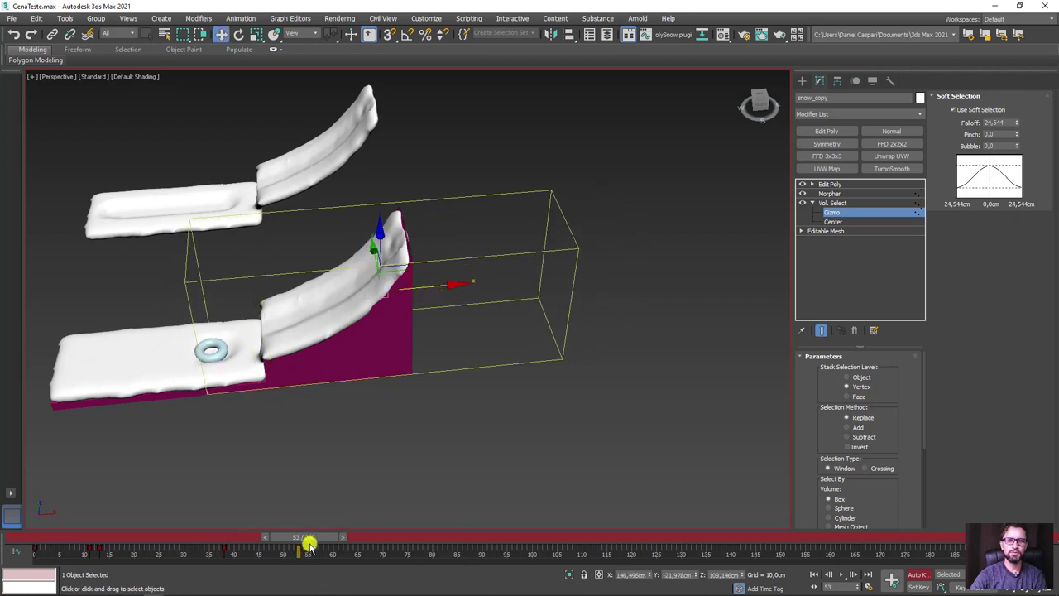
Refine the gizmo keys around frames 94 and 124 so it stays under the torus.
mouse_move(309, 545)
left_mouse_down()
mouse_move(689, 521)
mouse_move(782, 536)
left_mouse_up()
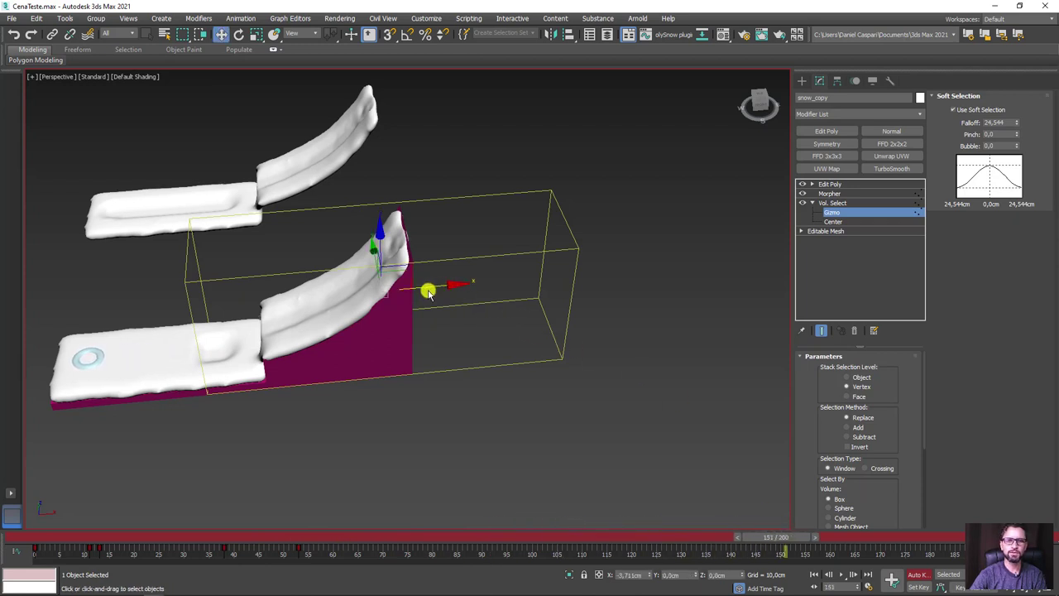
left_click_drag(428, 292, 326, 322)
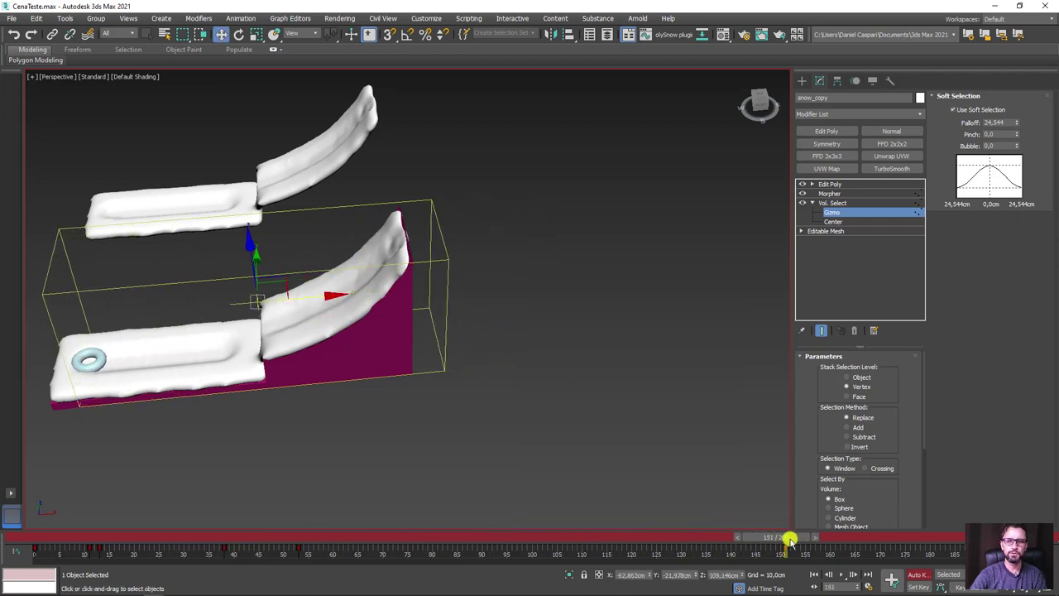
left_click_drag(790, 540, 520, 561)
left_click_drag(365, 291, 372, 306)
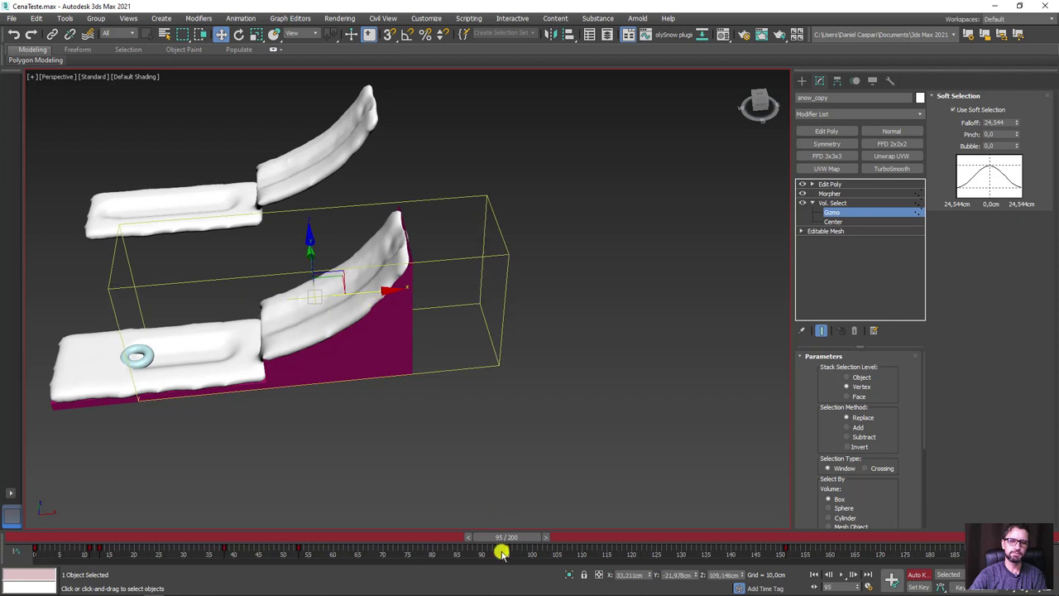
mouse_move(518, 536)
left_mouse_down()
mouse_move(664, 527)
mouse_move(863, 546)
mouse_move(882, 536)
left_mouse_up()
left_click_drag(323, 294, 303, 298)
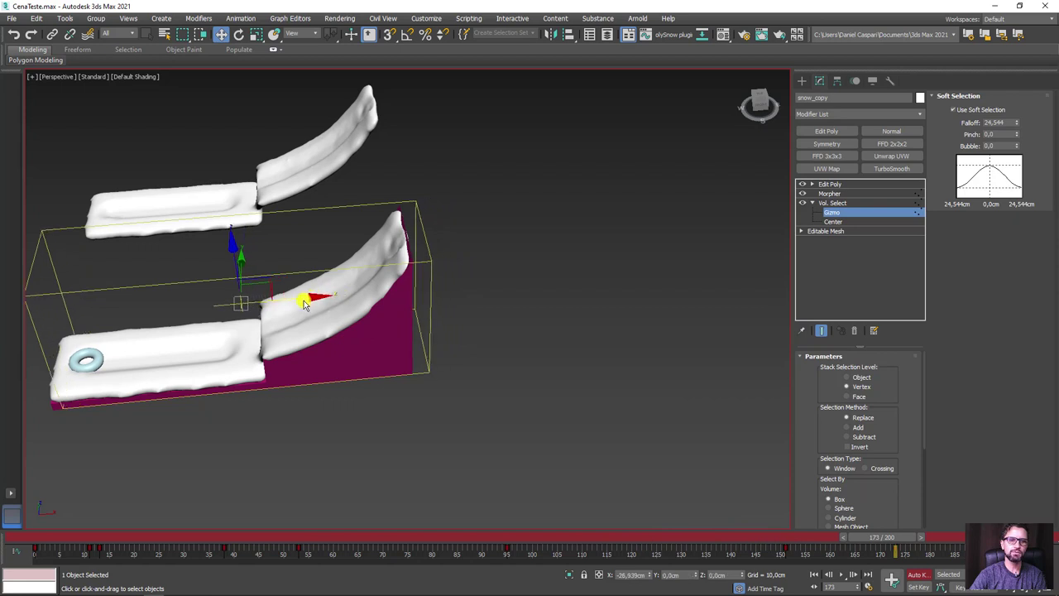
middle_click_drag(325, 398, 382, 401)
left_click_drag(366, 306, 377, 305)
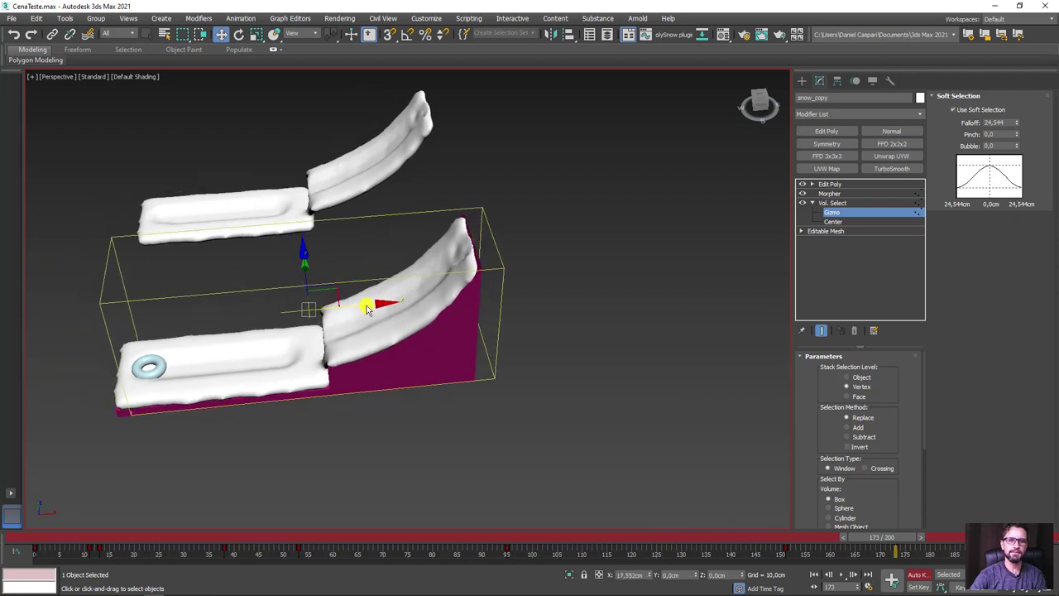
mouse_move(376, 306)
middle_mouse_down("alt")
mouse_move(426, 355)
mouse_move(592, 302)
middle_mouse_up("alt")
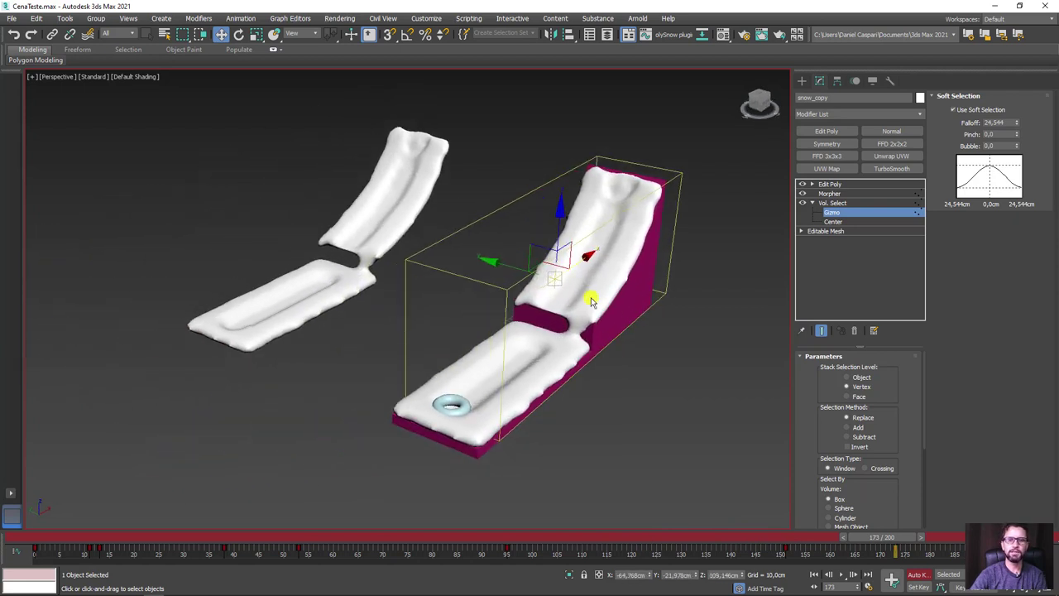
Leave the Gizmo level, select the top Edit Poly modifier, and turn off Auto Key.
left_click(833, 203)
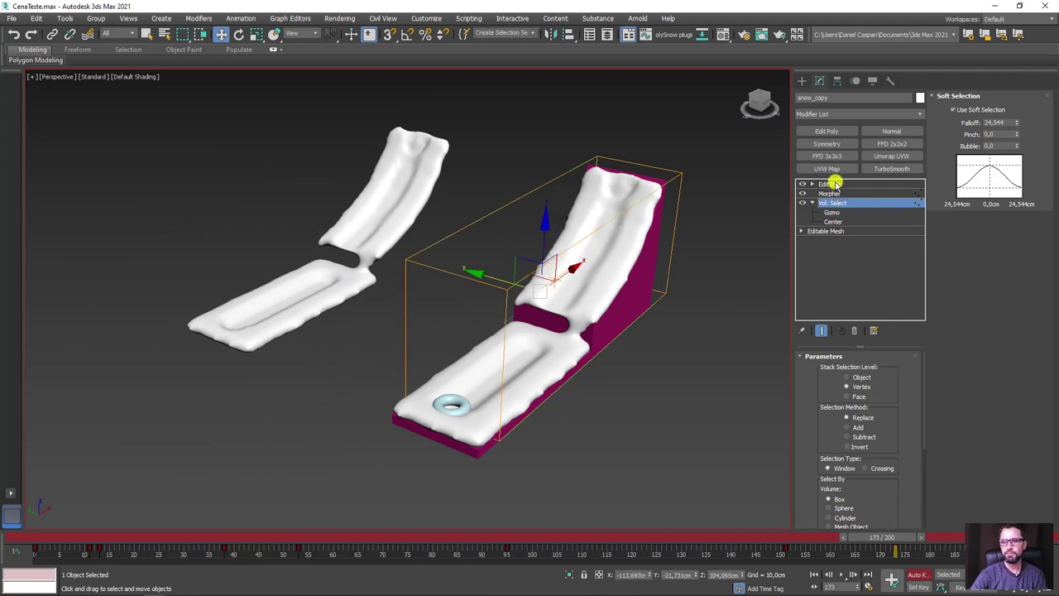
left_click(828, 183)
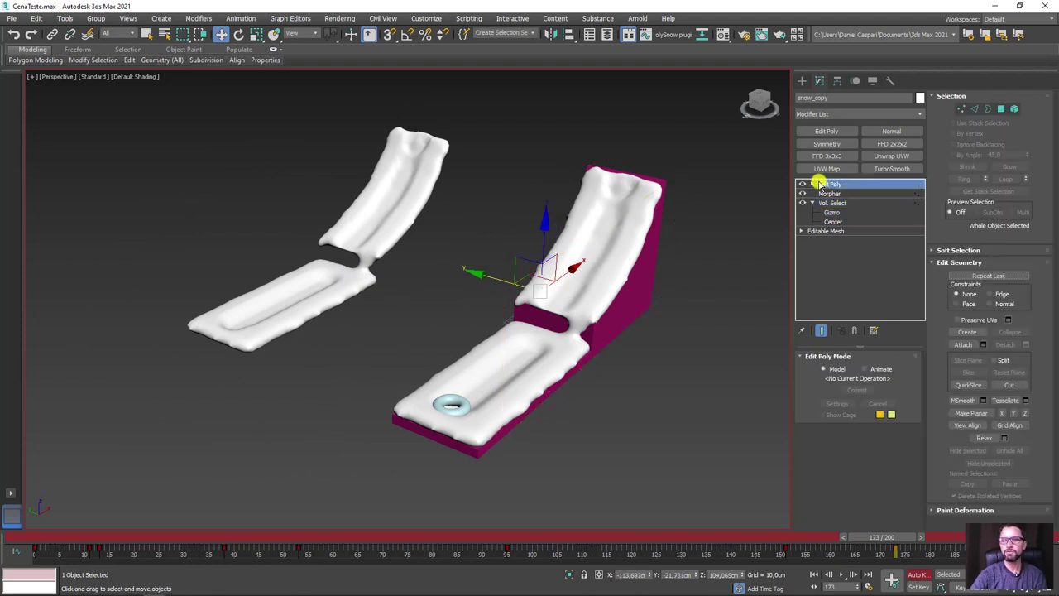
left_click(914, 573)
Frame the ramps and torus, go to frame 0, deselect, and play back the animation.
left_click(378, 243)
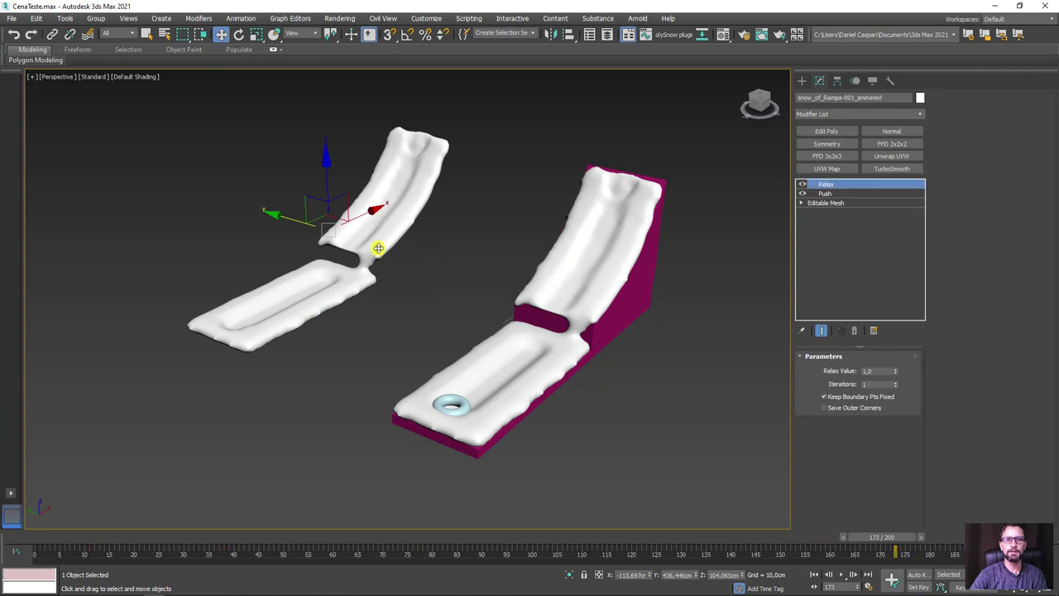
right_click(378, 236)
left_click_drag(482, 180, 531, 458)
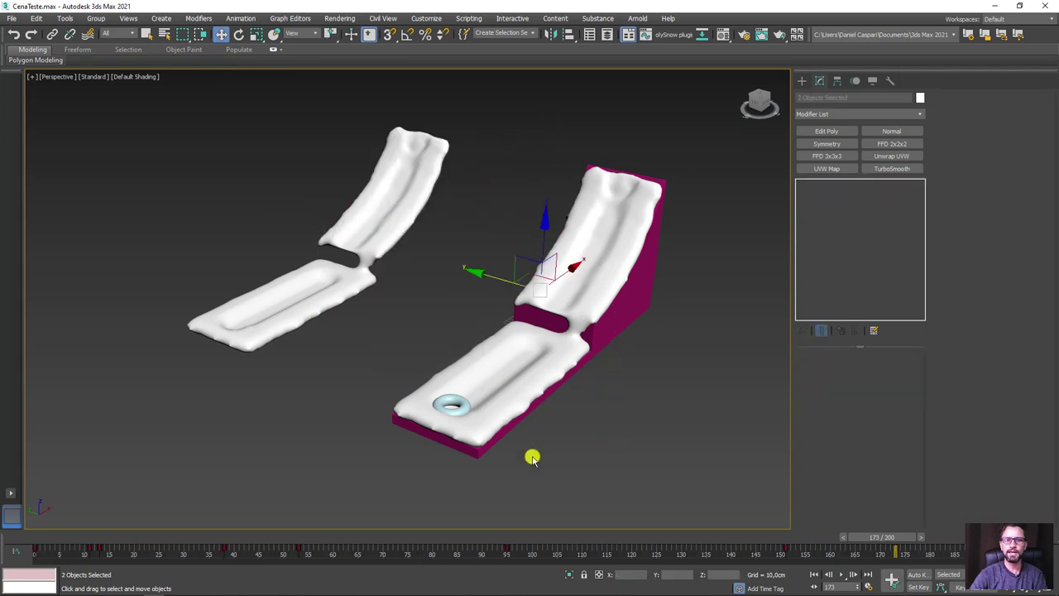
key("z")
middle_click_drag(551, 485, 562, 562, "alt")
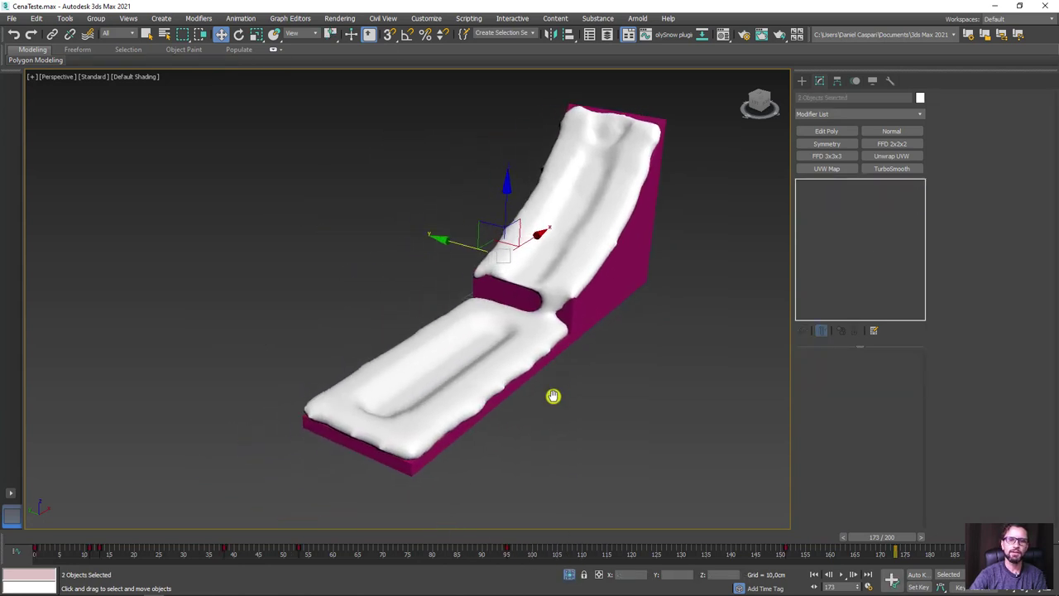
scroll(675, 388, "down", 3)
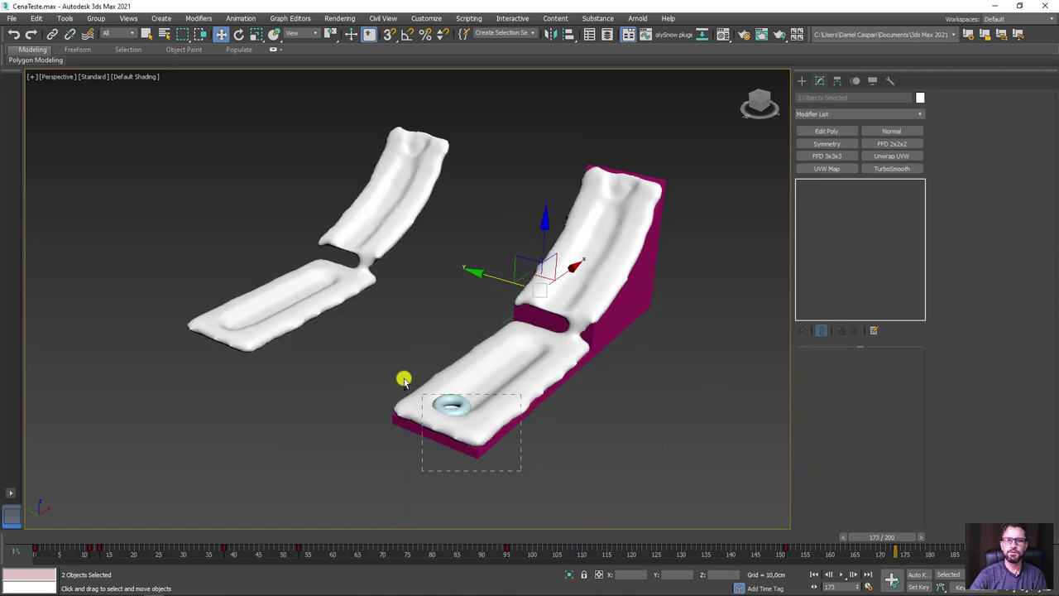
left_click_drag(403, 380, 406, 383, "ctrl")
key("z")
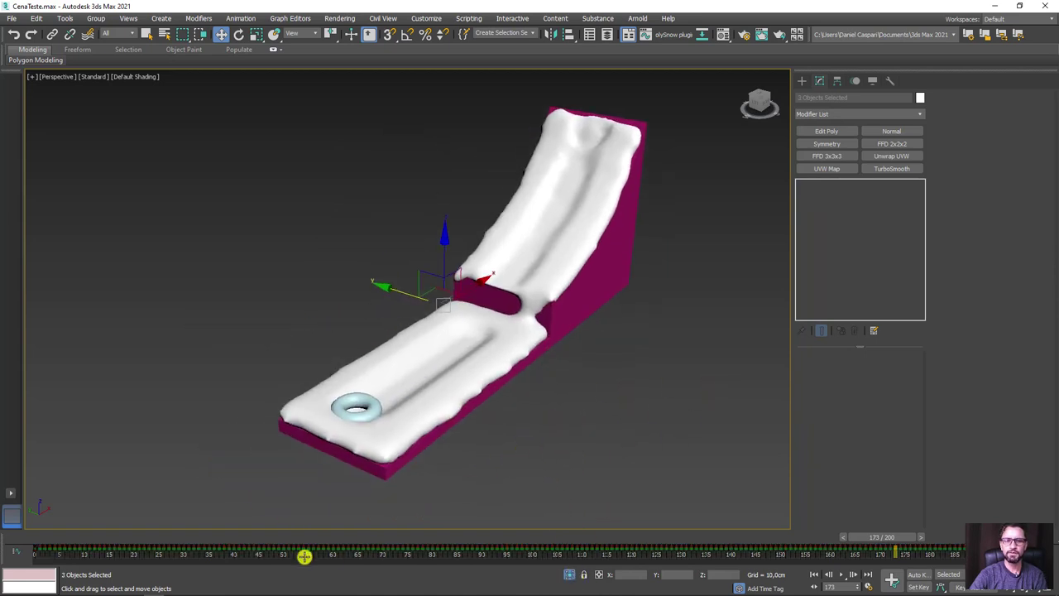
left_click(34, 534)
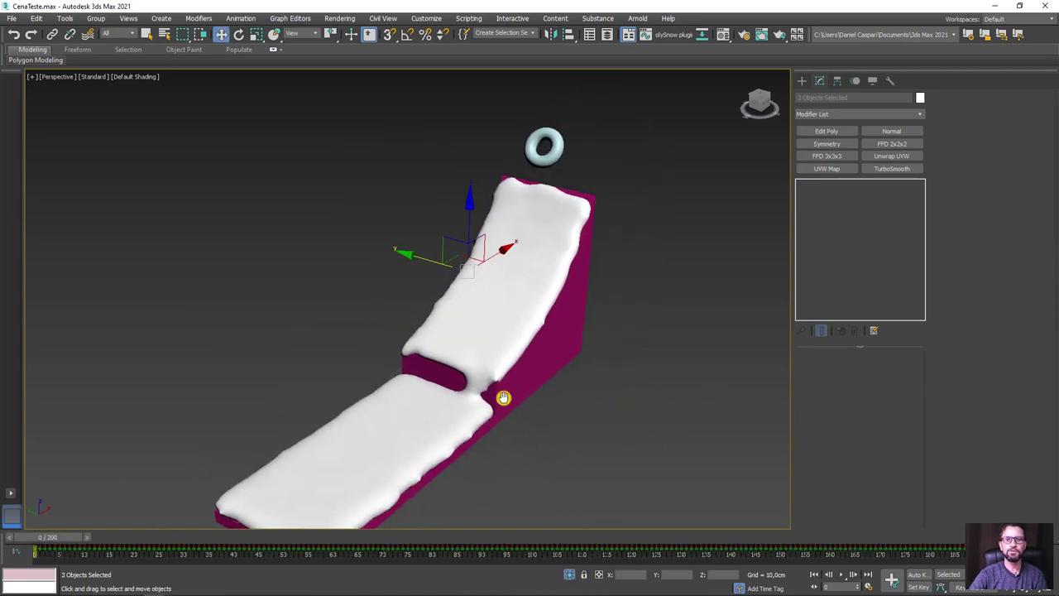
middle_click_drag(503, 398, 672, 373, "alt")
left_click(673, 374)
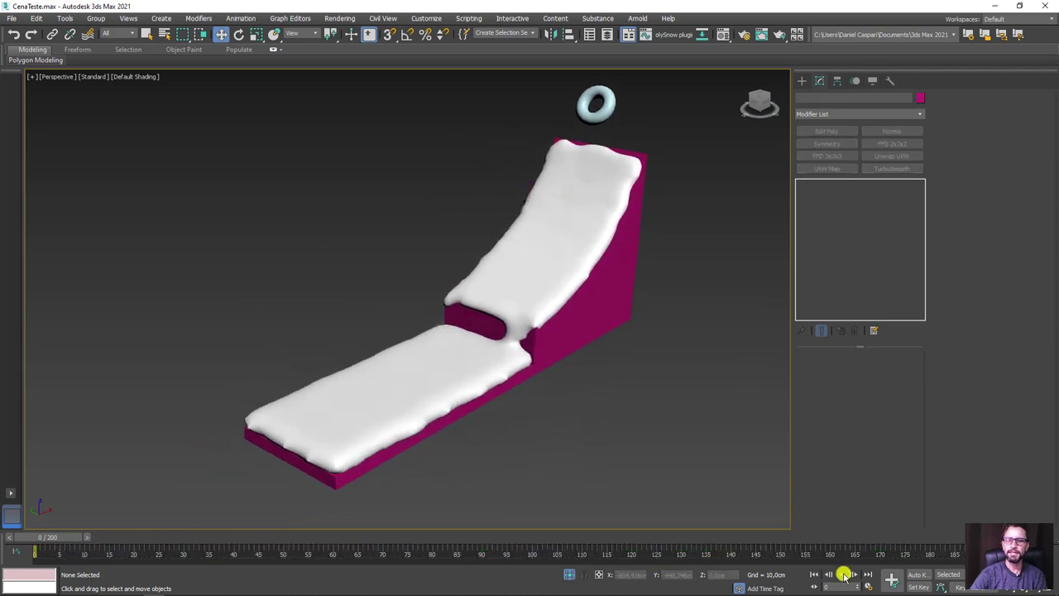
left_click(843, 574)
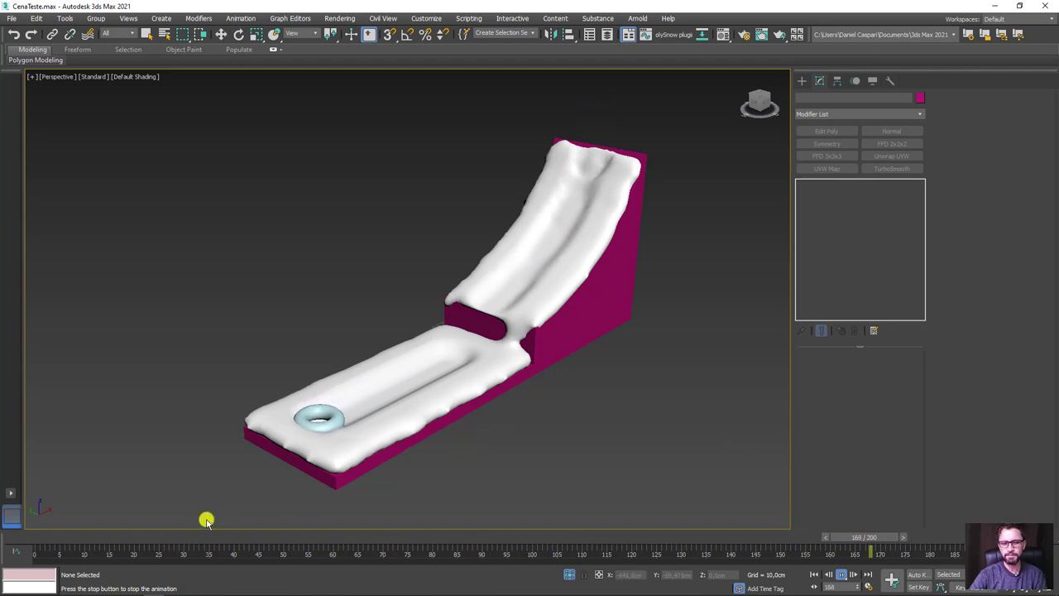
mouse_move(156, 537)
left_mouse_down()
mouse_move(97, 538)
mouse_move(133, 537)
left_mouse_up()
With Auto Key on, correct the snow_copy gizmo's X position at frames 18 and 13.
key("w")
left_click(542, 250)
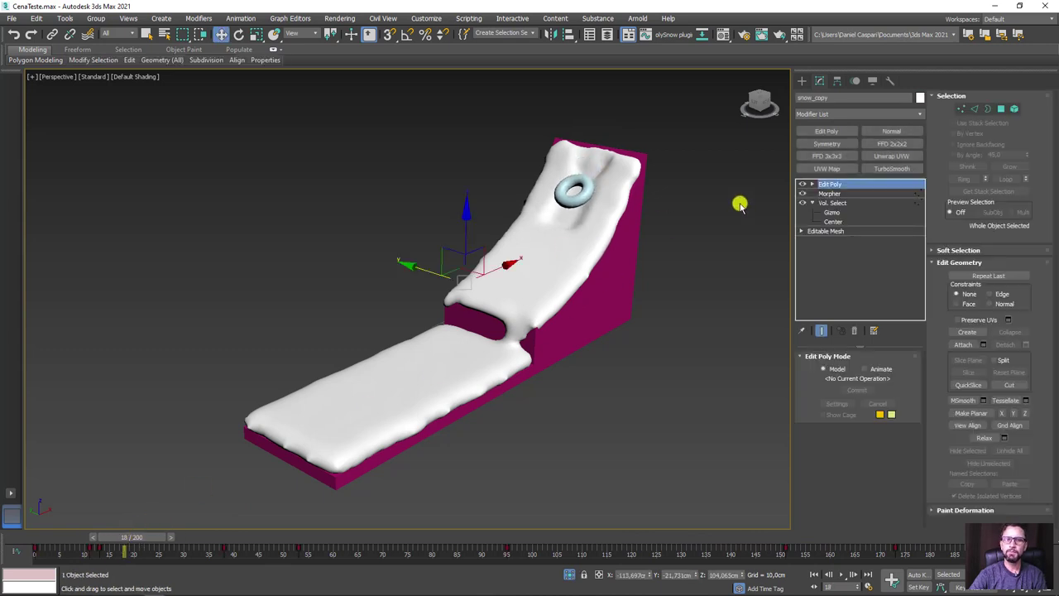
left_click(829, 213)
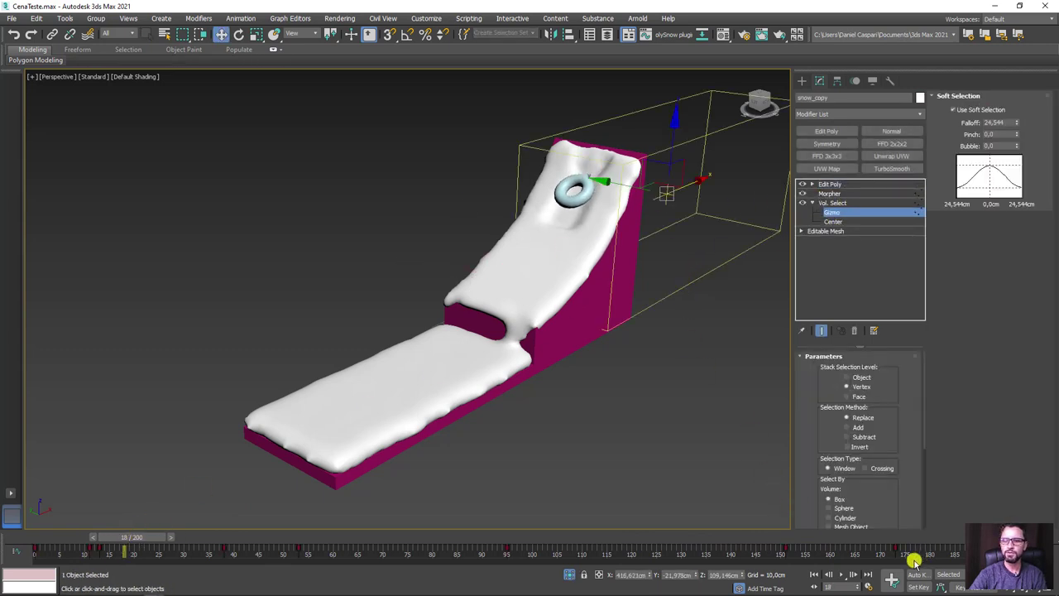
left_click(921, 575)
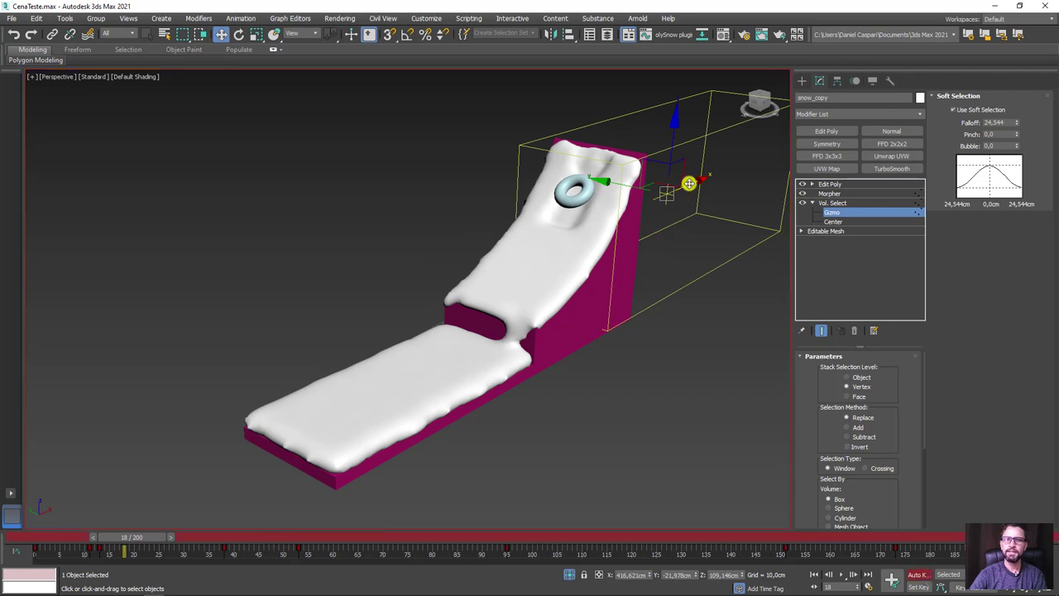
left_click_drag(689, 183, 701, 183)
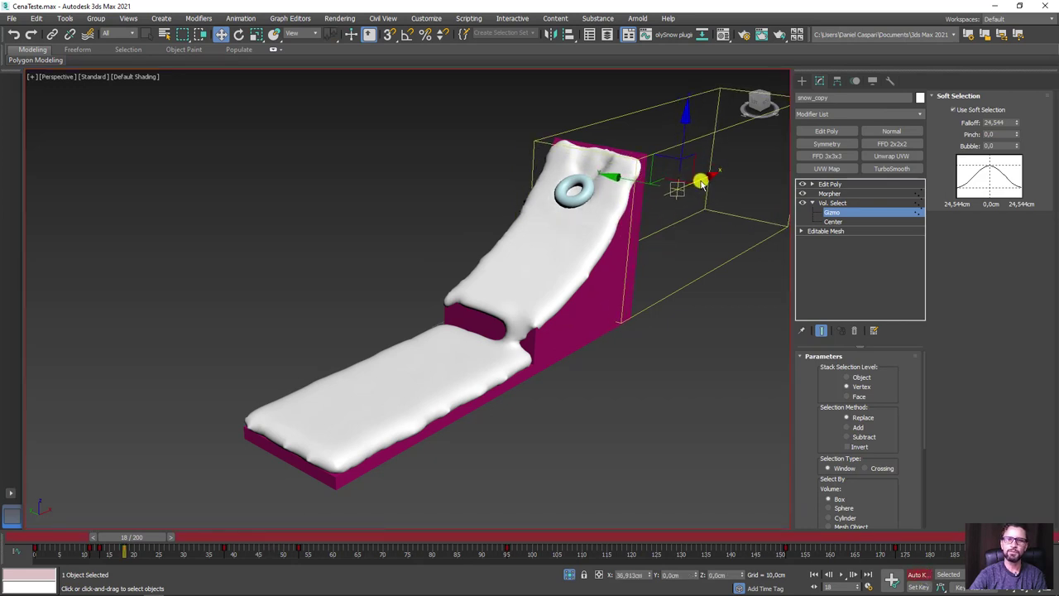
left_click_drag(136, 542, 122, 546)
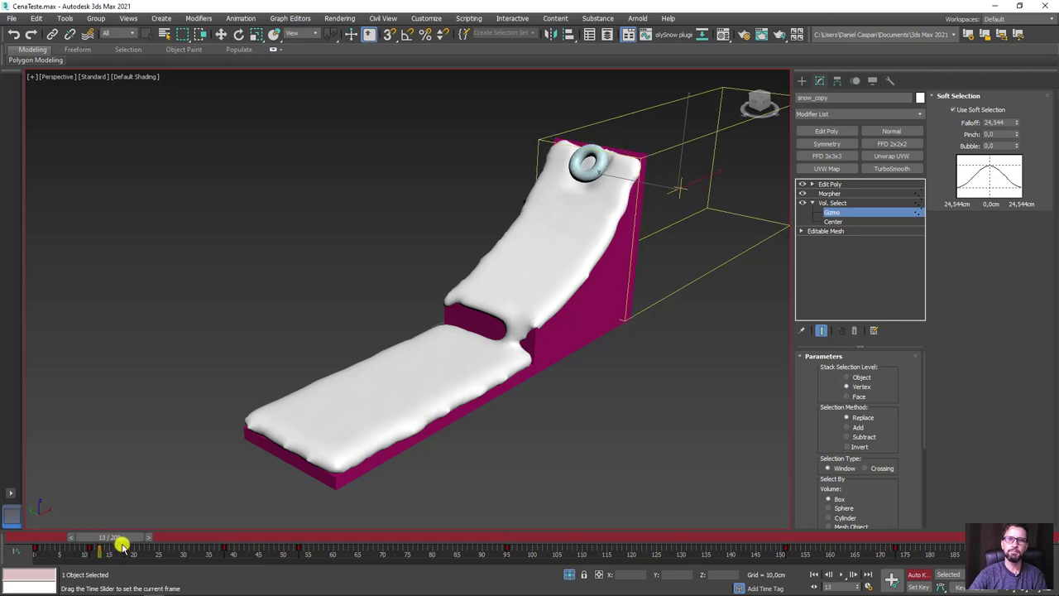
key("w")
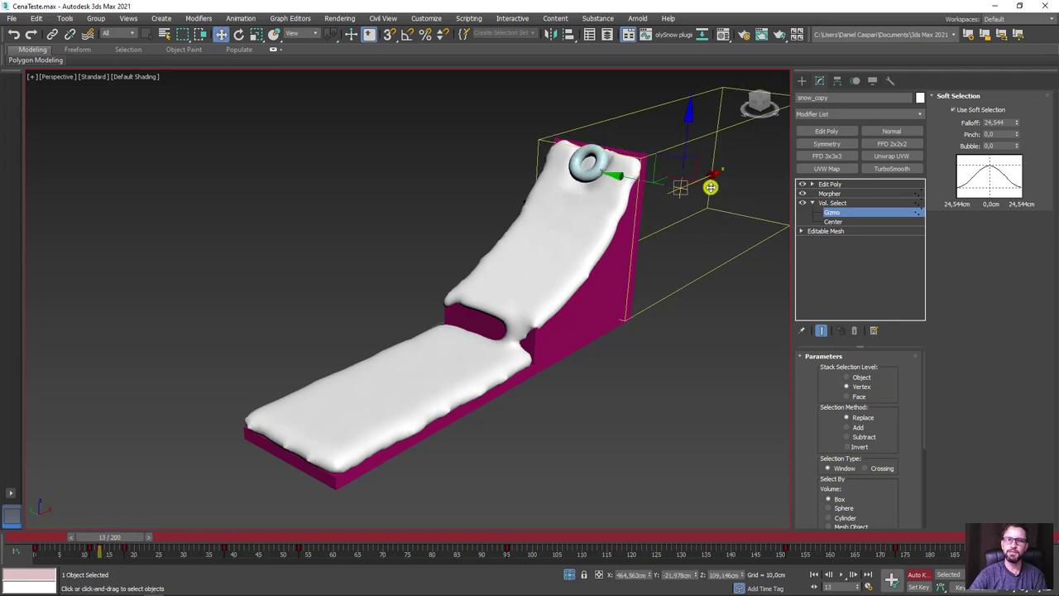
left_click_drag(704, 178, 712, 180)
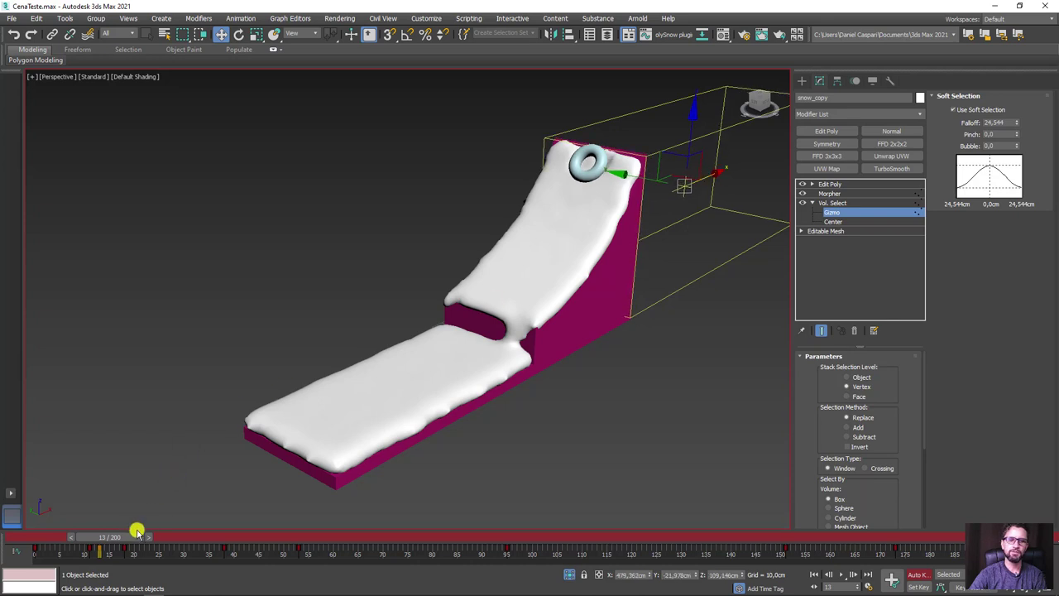
mouse_move(132, 538)
left_mouse_down()
mouse_move(471, 510)
mouse_move(535, 519)
mouse_move(499, 534)
mouse_move(530, 530)
left_mouse_up()
Nudge the gizmo left at frame 95 and check tracking up to frame 139.
key("w")
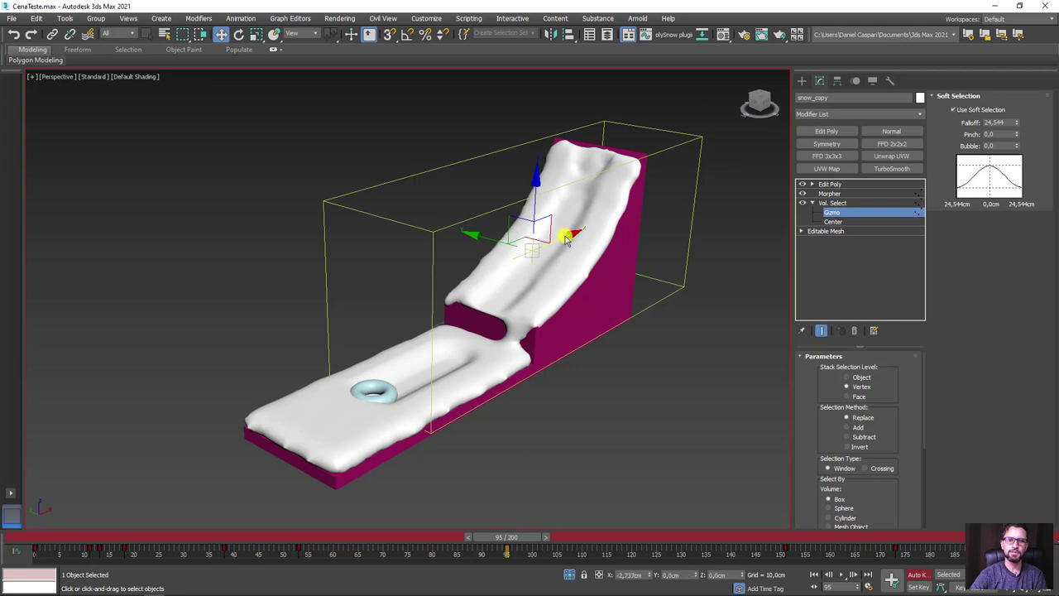
left_click_drag(570, 235, 563, 238)
mouse_move(511, 536)
left_mouse_down()
mouse_move(657, 518)
mouse_move(797, 524)
left_mouse_up()
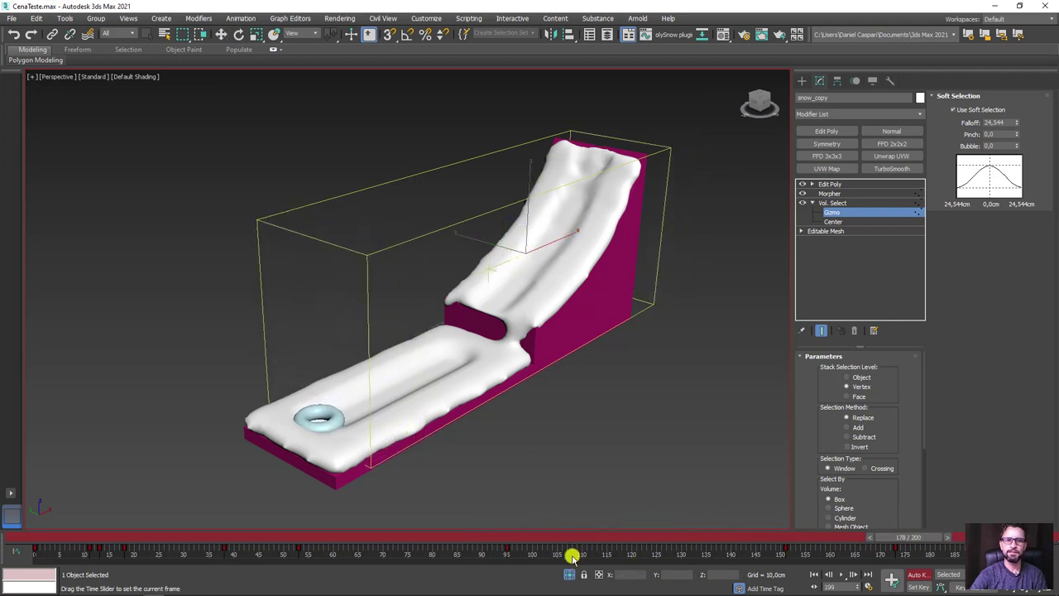
Return to frame 0, exit the Gizmo level back to Edit Poly, and deselect the snow.
key("Home")
left_click(832, 204)
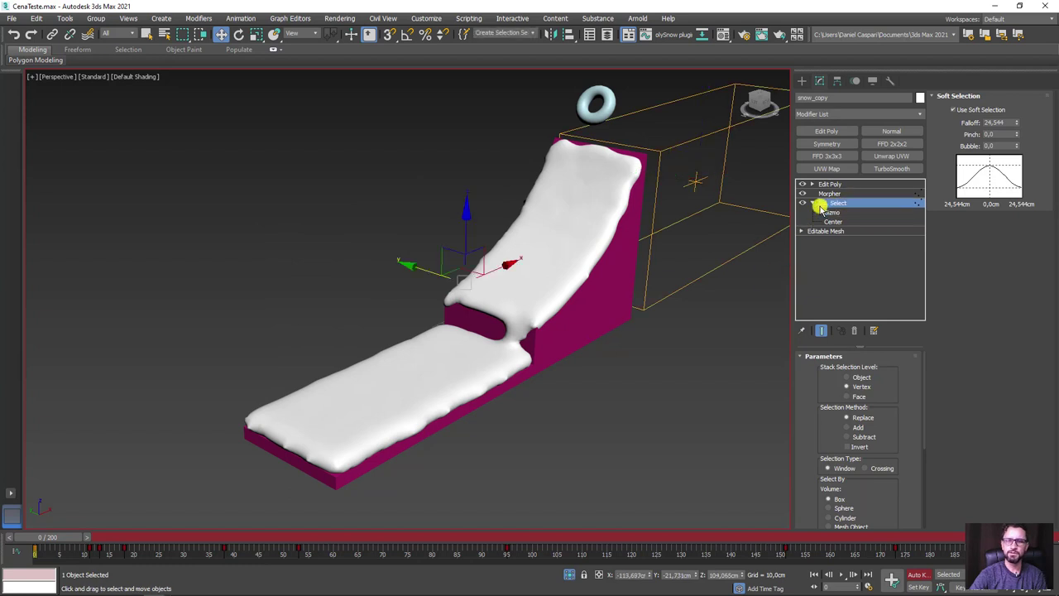
left_click(812, 202)
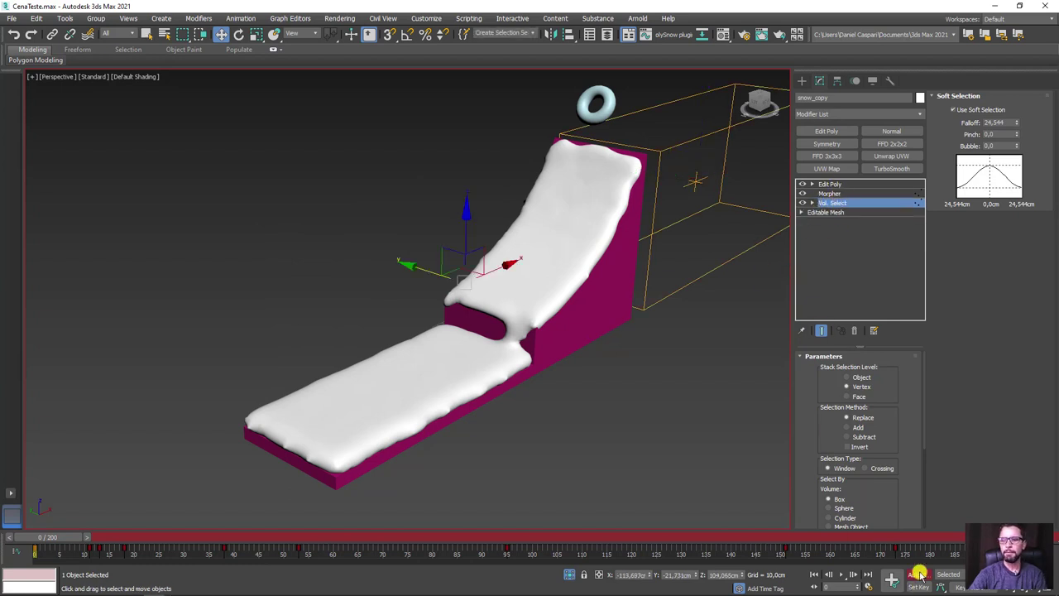
left_click(831, 183)
middle_click_drag(697, 322, 576, 428)
left_click(592, 427)
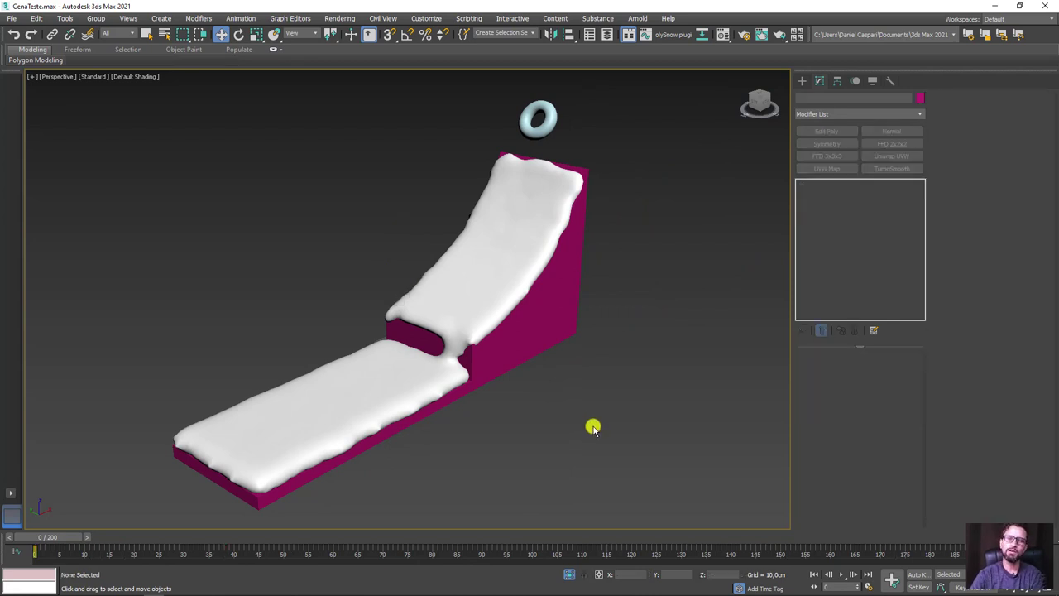